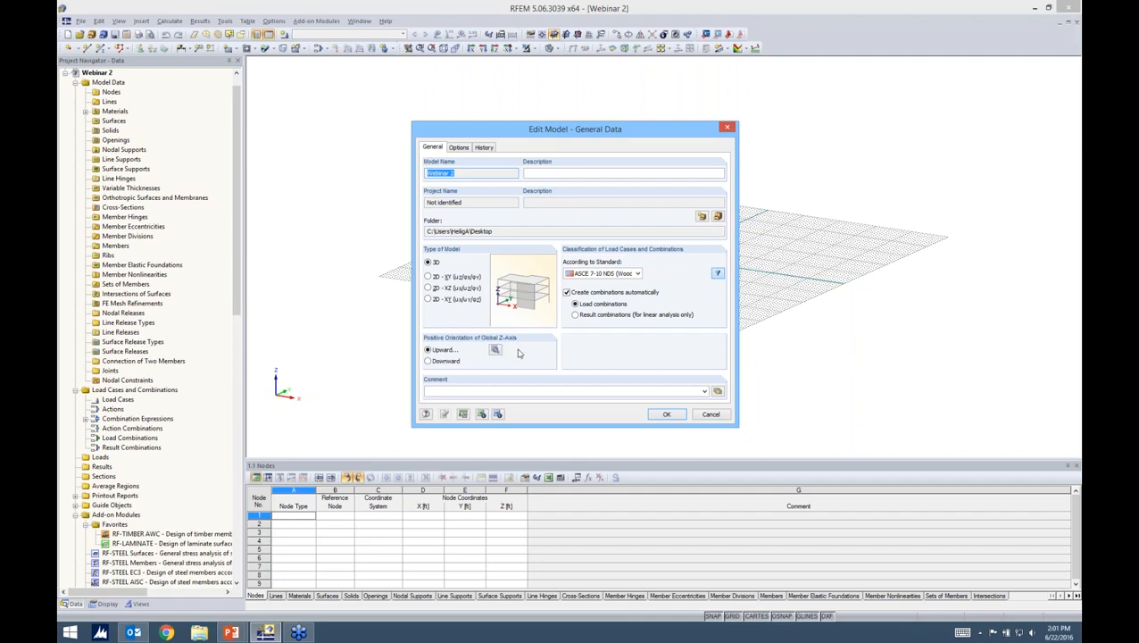
- Set the model's load combination standard to ASCE 7-10 NDS (Wood) and accept the general data
{"action": "left_click", "coordinate": [637, 273]}
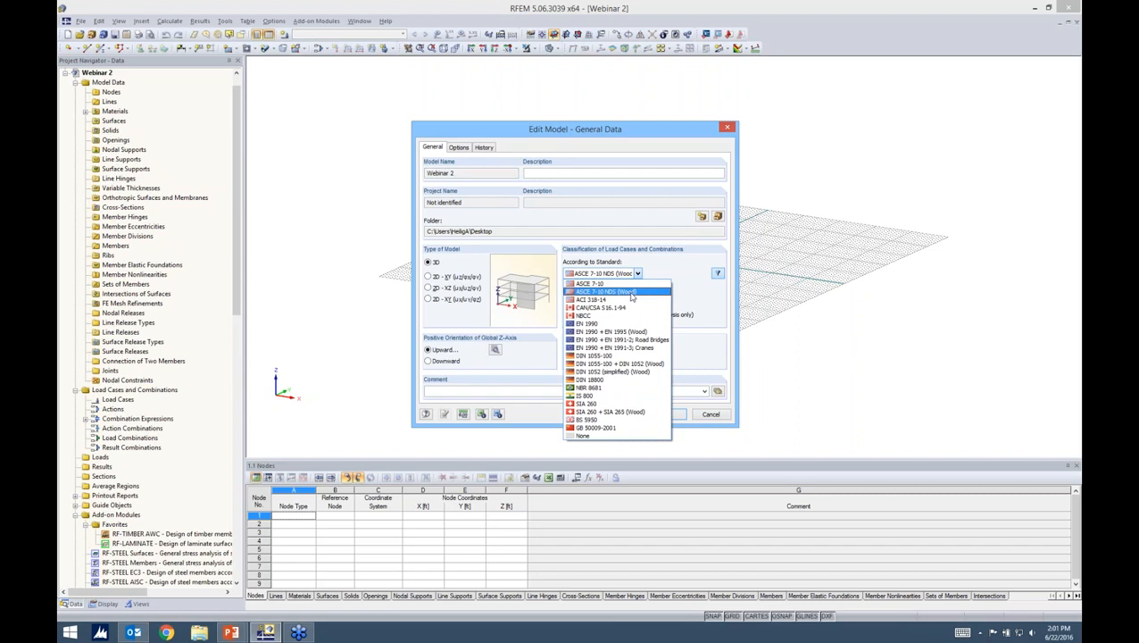
{"action": "left_click", "coordinate": [631, 295]}
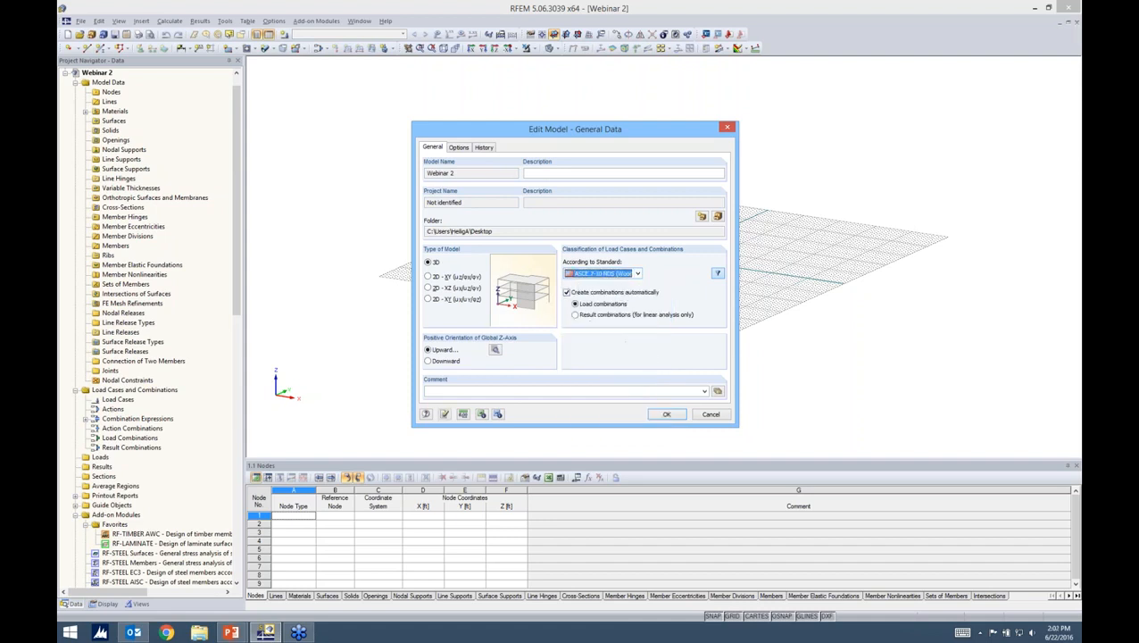
{"action": "left_click", "coordinate": [666, 414]}
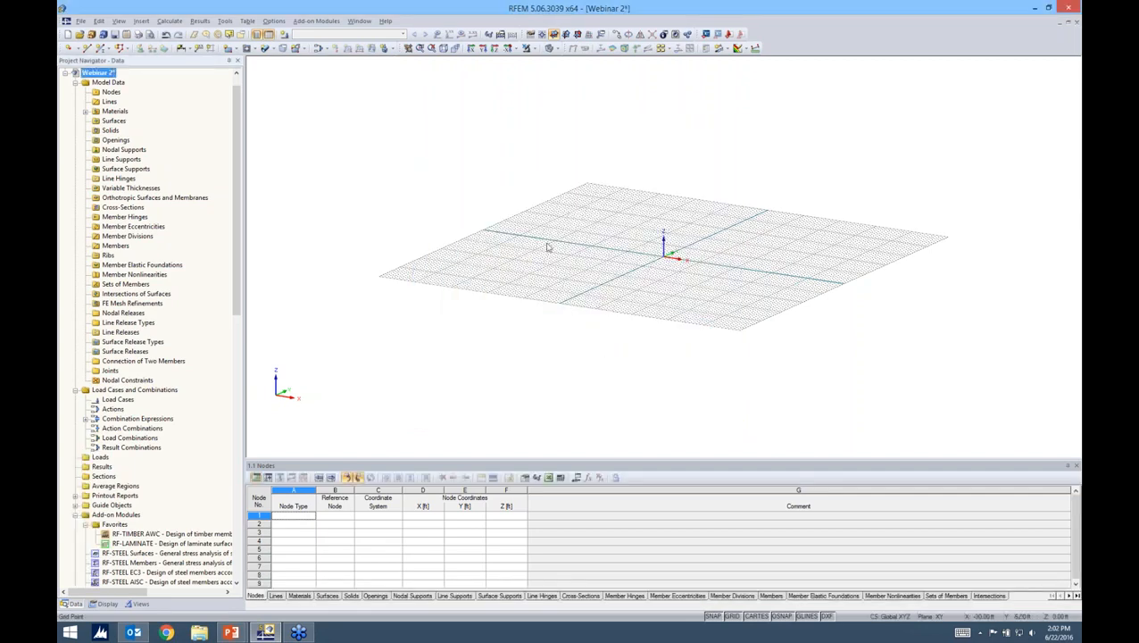
- Look through the project's display settings and visibility options, and examine the empty work plane from several angles
{"action": "scroll", "coordinate": [528, 305], "scroll_direction": "up", "scroll_amount": 3}
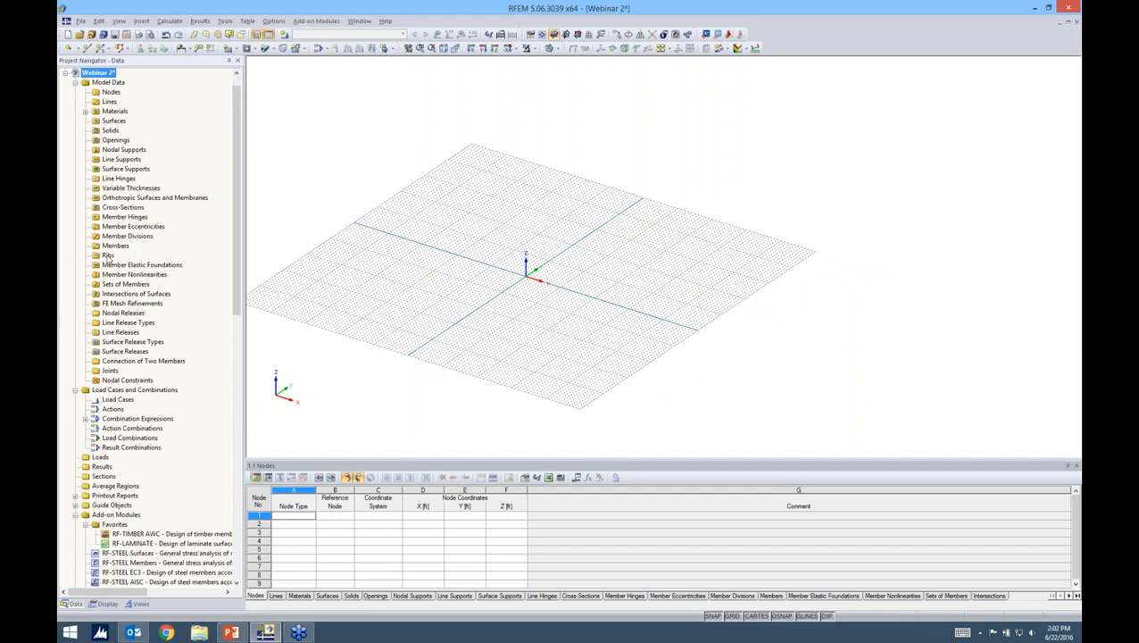
{"action": "left_click", "coordinate": [104, 603]}
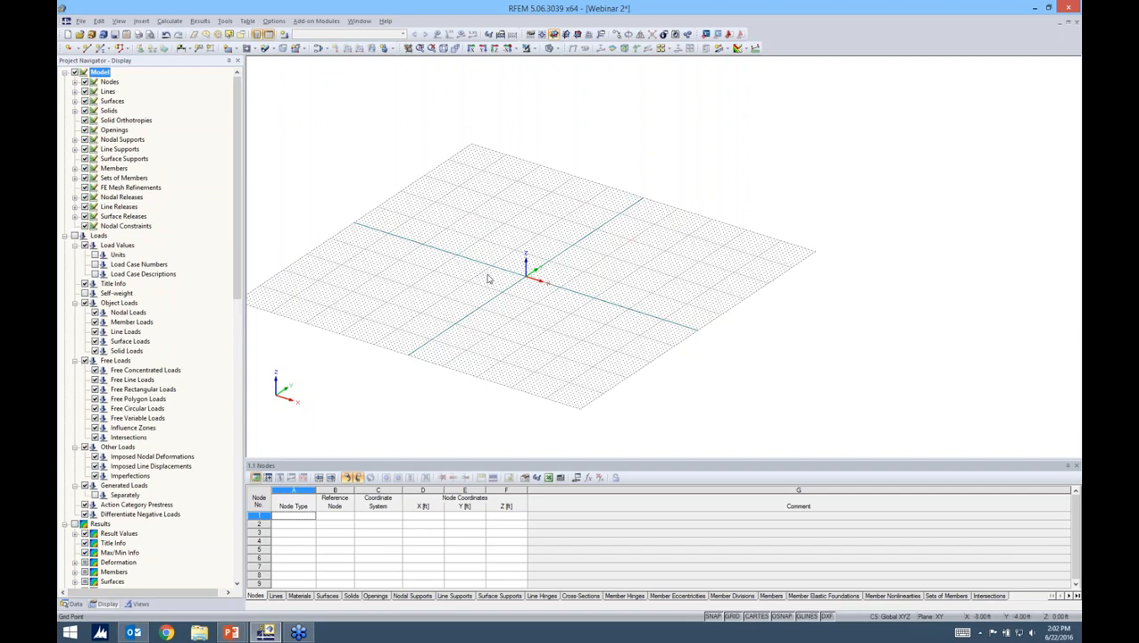
{"action": "left_click", "coordinate": [138, 603]}
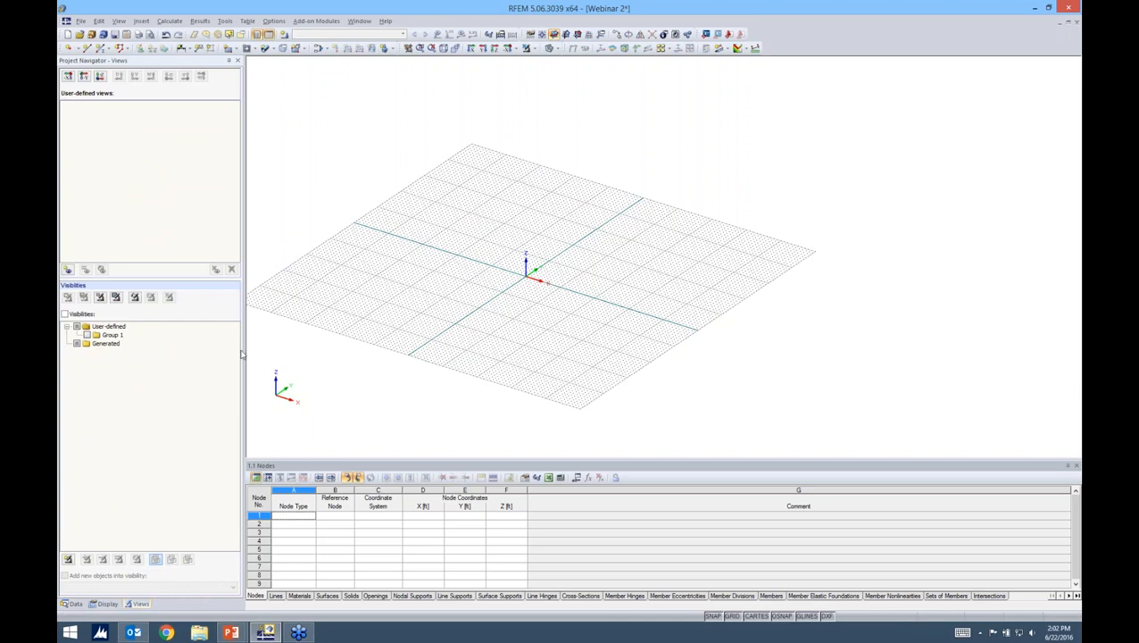
{"action": "left_click", "coordinate": [71, 603]}
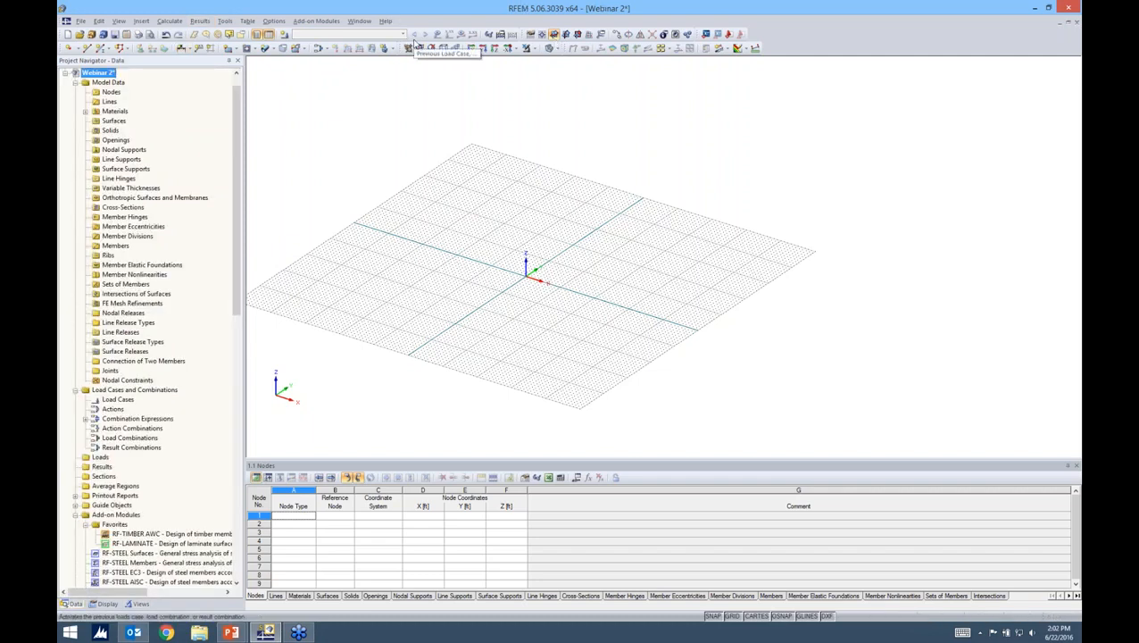
{"action": "middle_click_drag", "start_coordinate": [592, 213], "coordinate": [591, 195]}
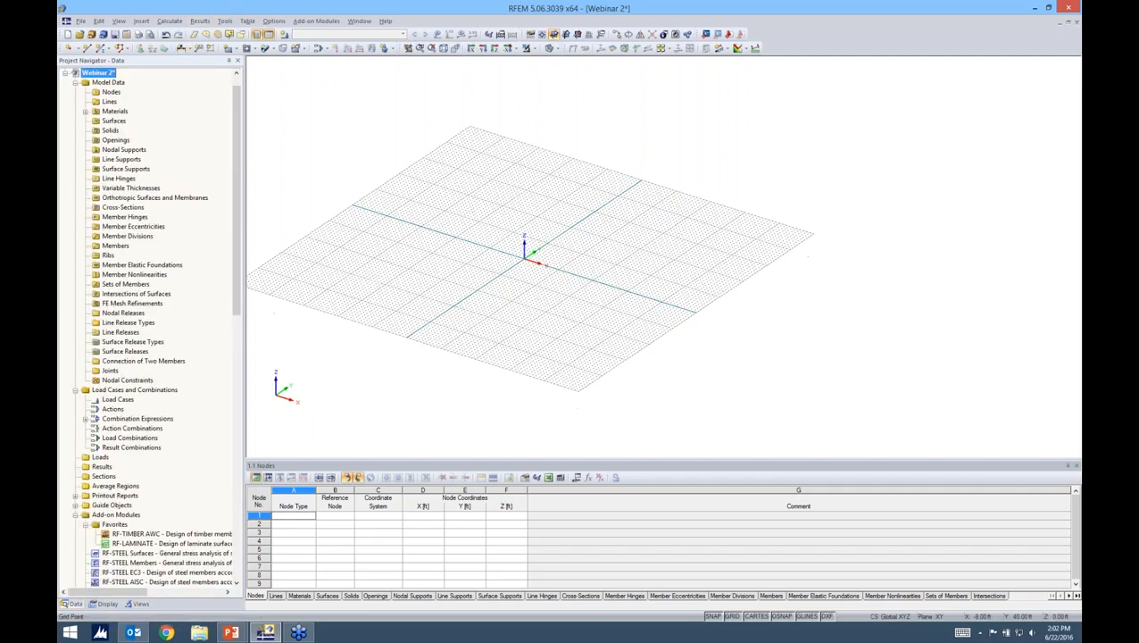
{"action": "middle_click_drag", "start_coordinate": [590, 284], "coordinate": [705, 210], "text": "ctrl"}
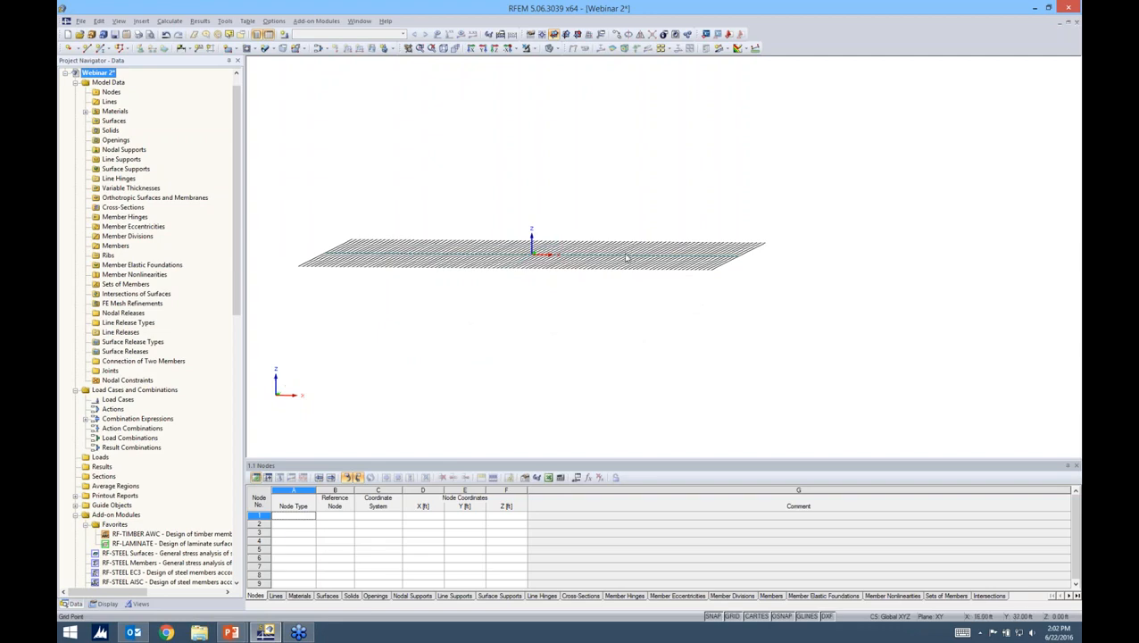
{"action": "middle_click_drag", "start_coordinate": [628, 260], "coordinate": [636, 344], "text": "ctrl"}
{"action": "scroll", "coordinate": [632, 245], "scroll_direction": "up", "scroll_amount": 5}
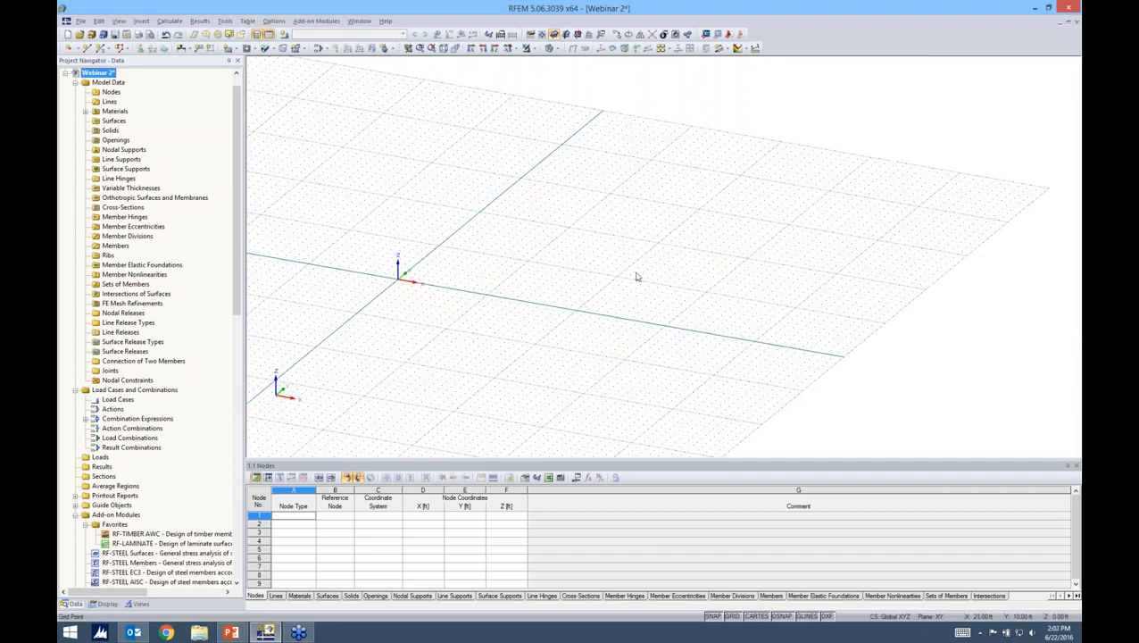
{"action": "middle_click_drag", "start_coordinate": [634, 272], "coordinate": [572, 279]}
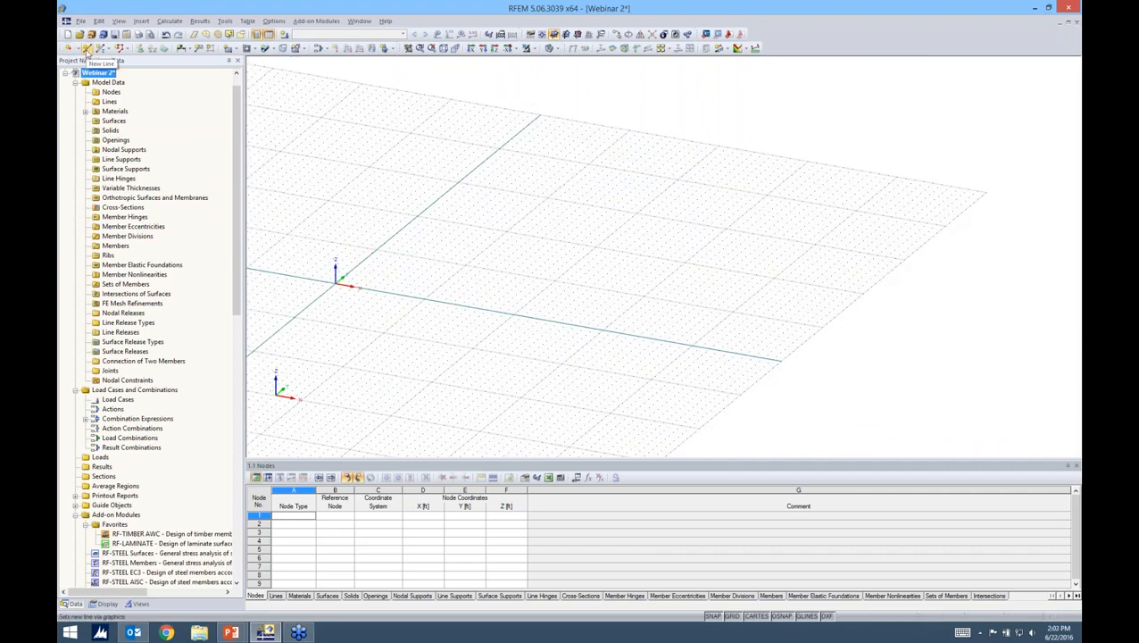
- Draw a closed rectangle of single lines on the XY plane, starting at the origin, 40 ft along X and 20 ft along Y
{"action": "left_click", "coordinate": [86, 49]}
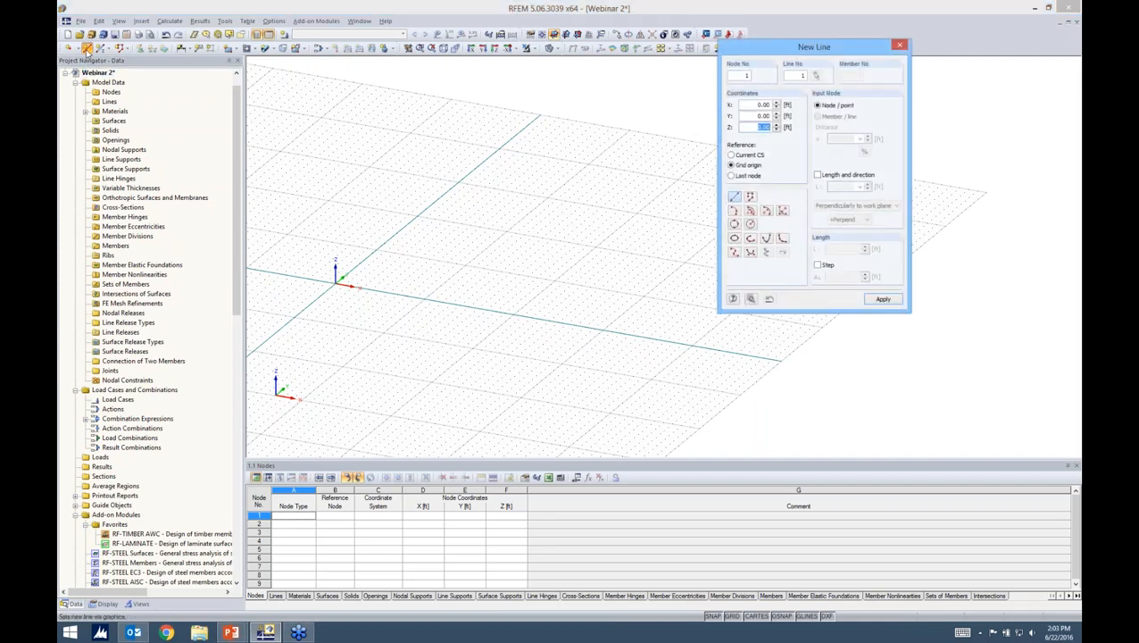
{"action": "left_click_drag", "start_coordinate": [815, 52], "coordinate": [836, 56]}
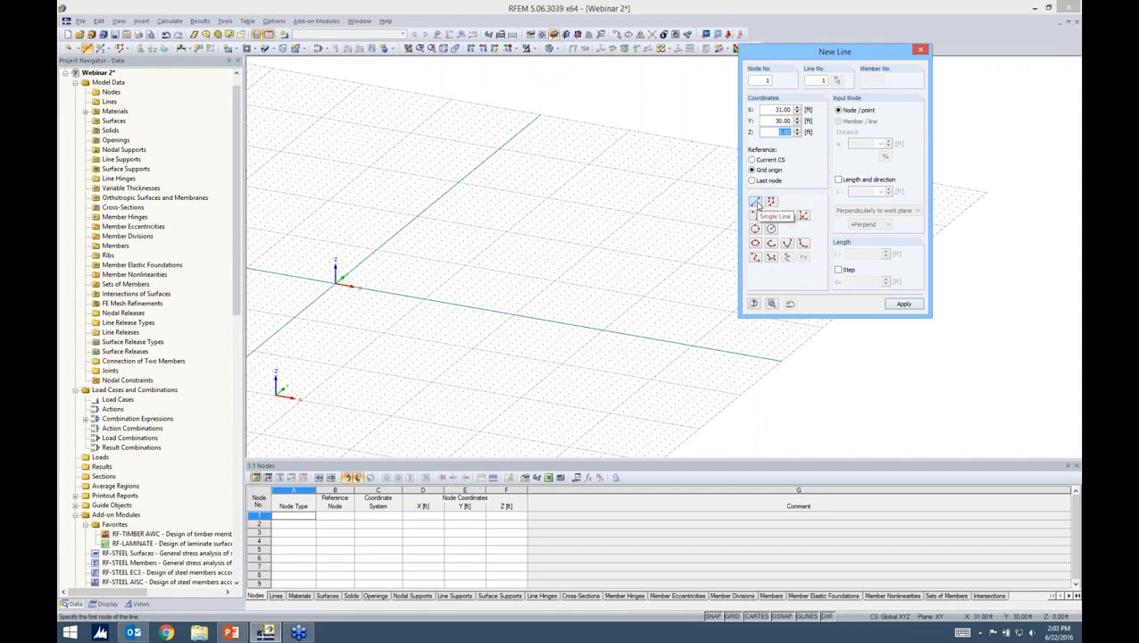
{"action": "scroll", "coordinate": [446, 261], "scroll_direction": "up", "scroll_amount": 3}
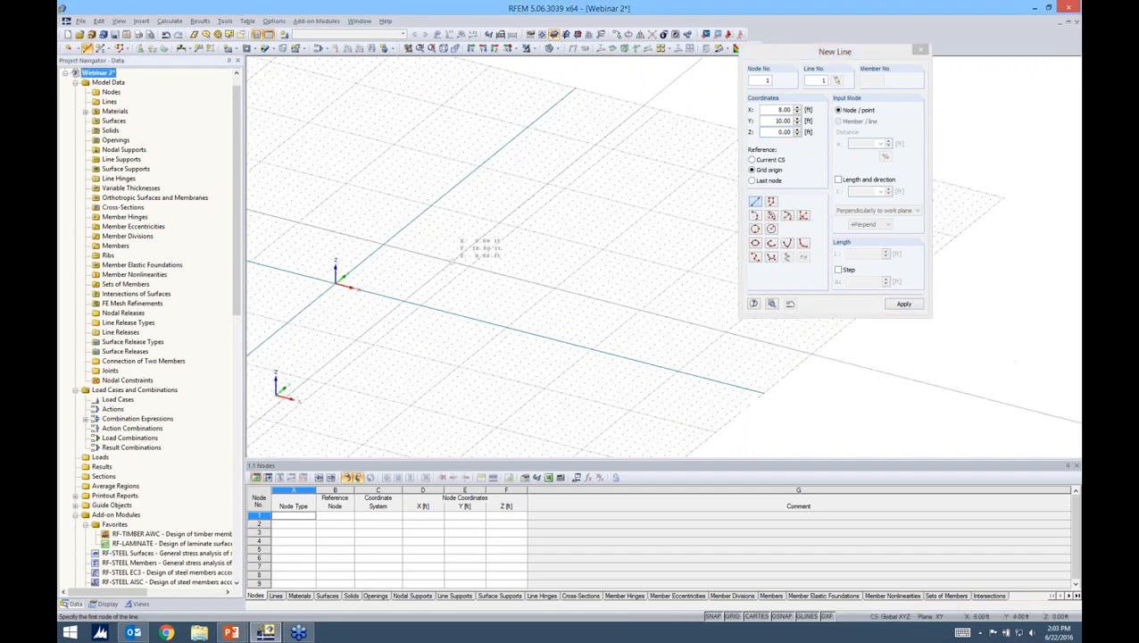
{"action": "scroll", "coordinate": [431, 274], "scroll_direction": "down", "scroll_amount": 1}
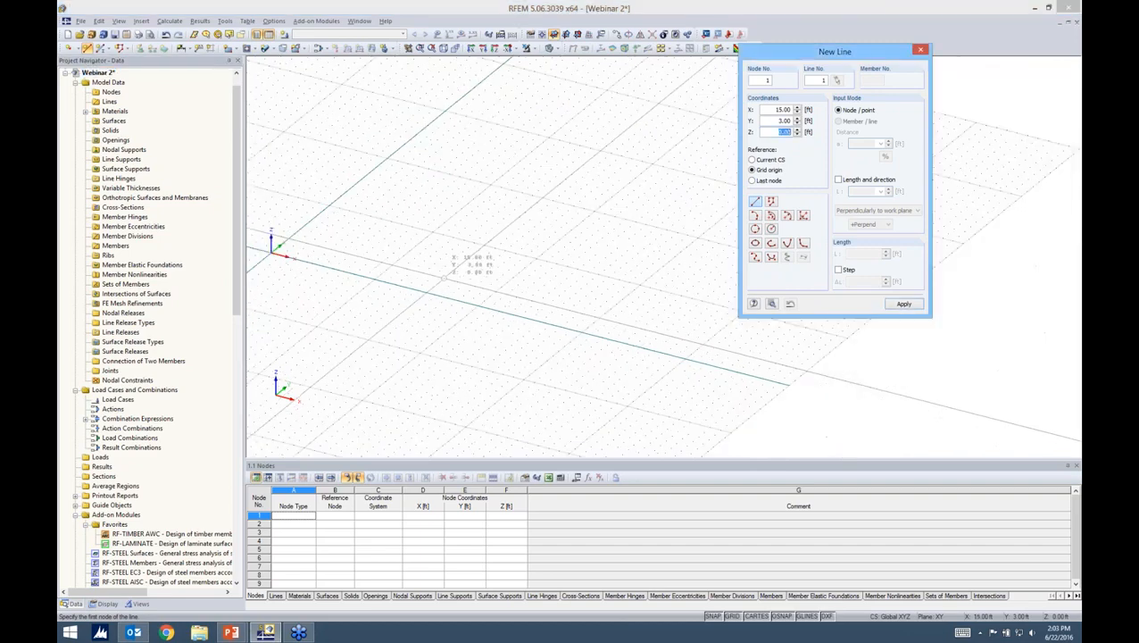
{"action": "left_click", "coordinate": [271, 253]}
{"action": "left_click", "coordinate": [272, 253]}
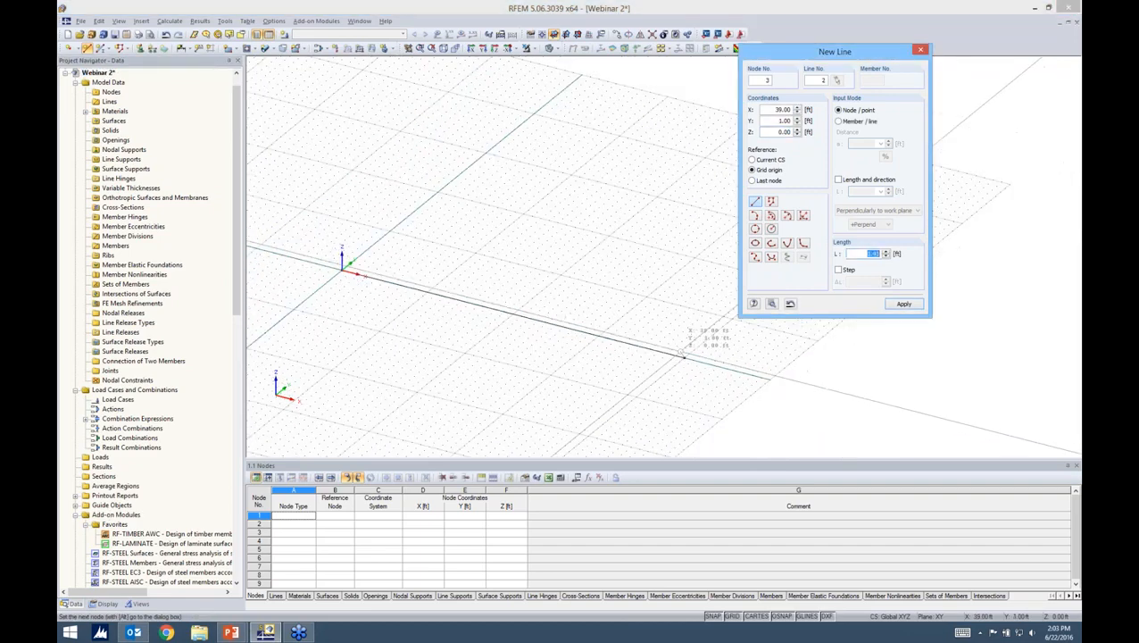
{"action": "left_click", "coordinate": [685, 358]}
{"action": "left_click", "coordinate": [678, 302]}
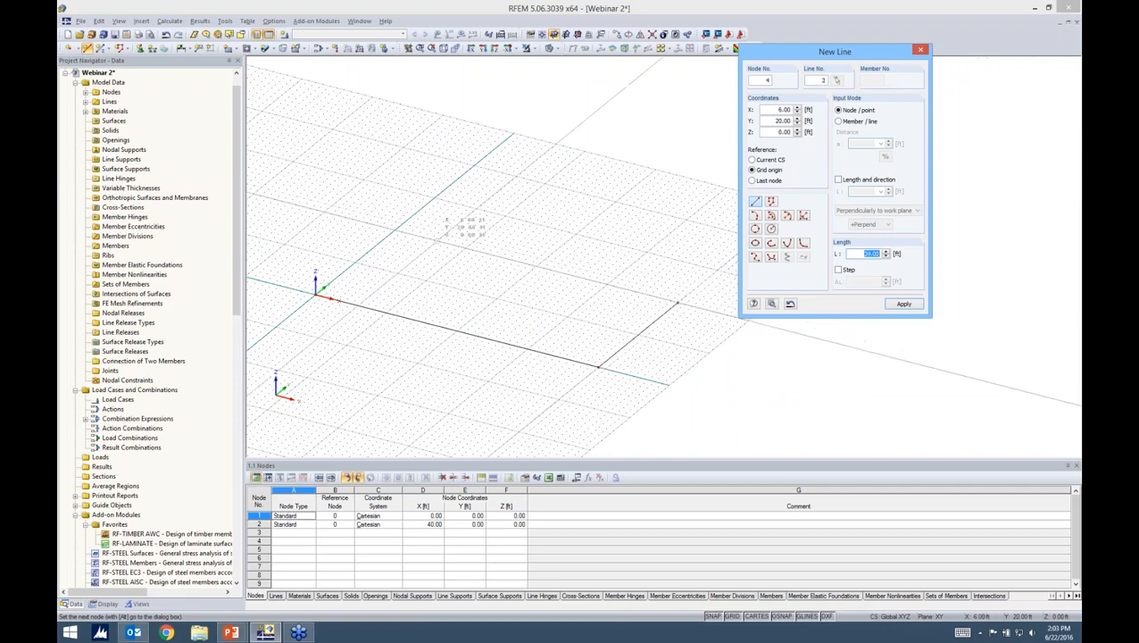
{"action": "left_click", "coordinate": [394, 230]}
{"action": "left_click", "coordinate": [317, 295]}
- Draw two lines across the rectangle in the Y direction at X = 12 ft and X = 20 ft
{"action": "scroll", "coordinate": [361, 293], "scroll_direction": "up", "scroll_amount": 3}
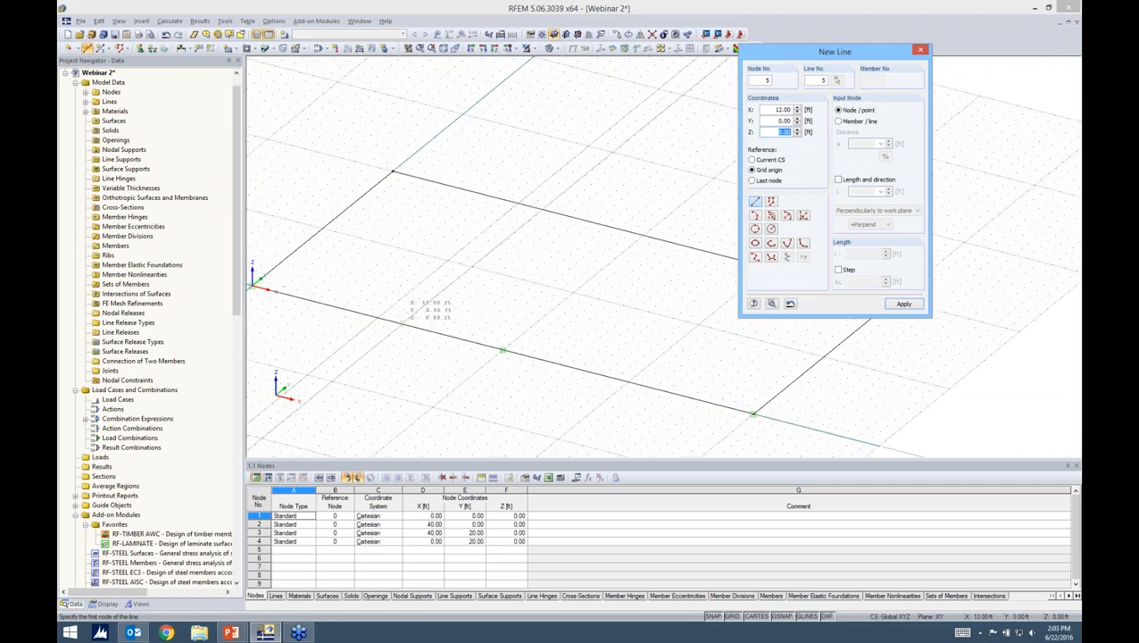
{"action": "left_click", "coordinate": [404, 323]}
{"action": "left_click", "coordinate": [542, 211]}
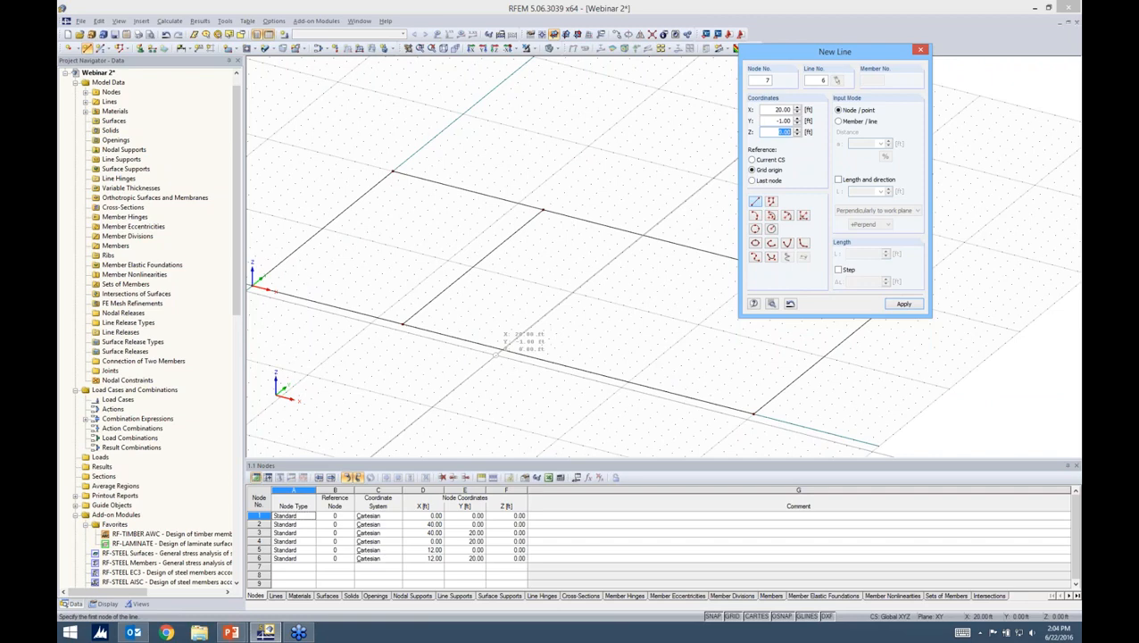
{"action": "left_click", "coordinate": [502, 348]}
{"action": "left_click", "coordinate": [643, 235]}
{"action": "scroll", "coordinate": [675, 222], "scroll_direction": "down", "scroll_amount": 5}
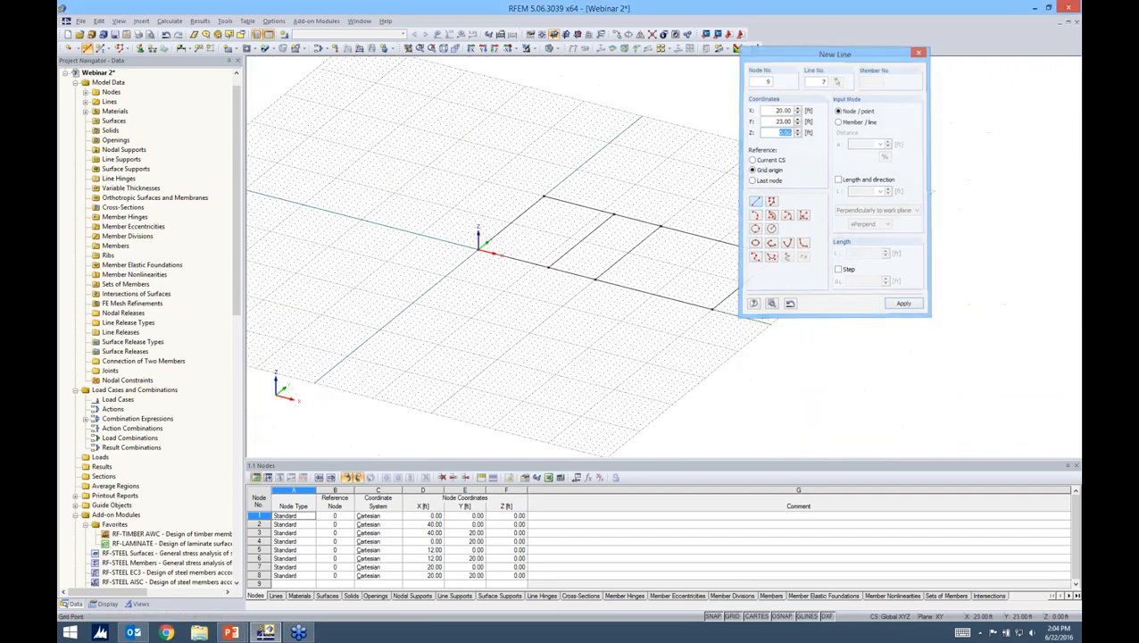
{"action": "key", "text": "Escape"}
- Extrude all six floor plan lines into wall surfaces with a depth of 10 ft in the global +Z direction
{"action": "middle_click_drag", "start_coordinate": [652, 339], "coordinate": [509, 323], "text": "ctrl"}
{"action": "left_click_drag", "start_coordinate": [367, 147], "coordinate": [797, 402]}
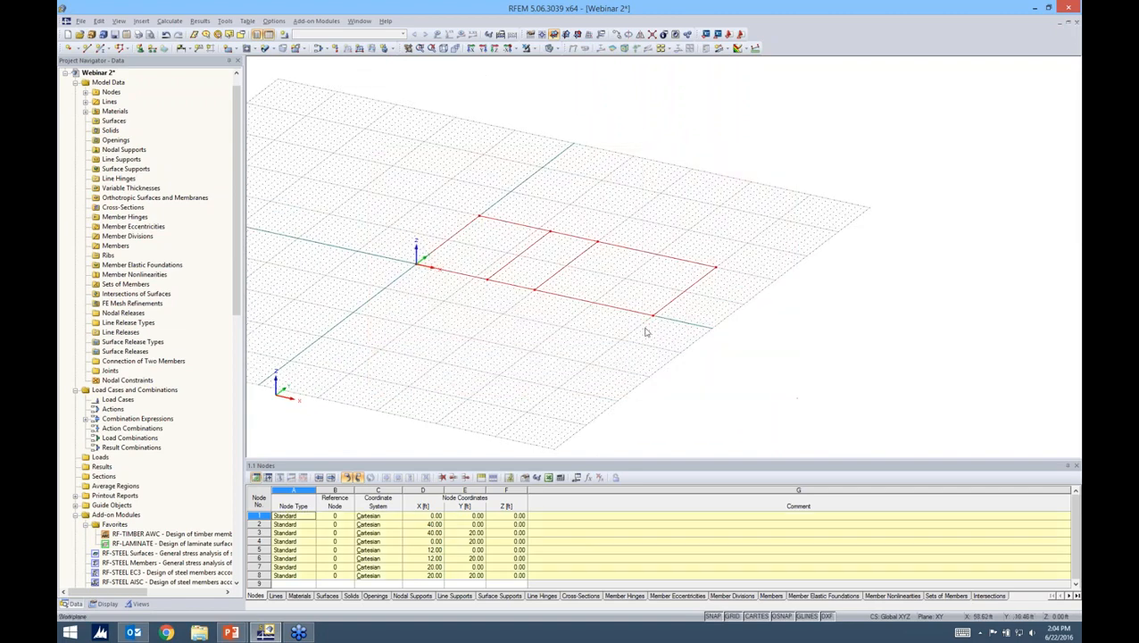
{"action": "right_click", "coordinate": [622, 312]}
{"action": "mouse_move", "coordinate": [667, 315]}
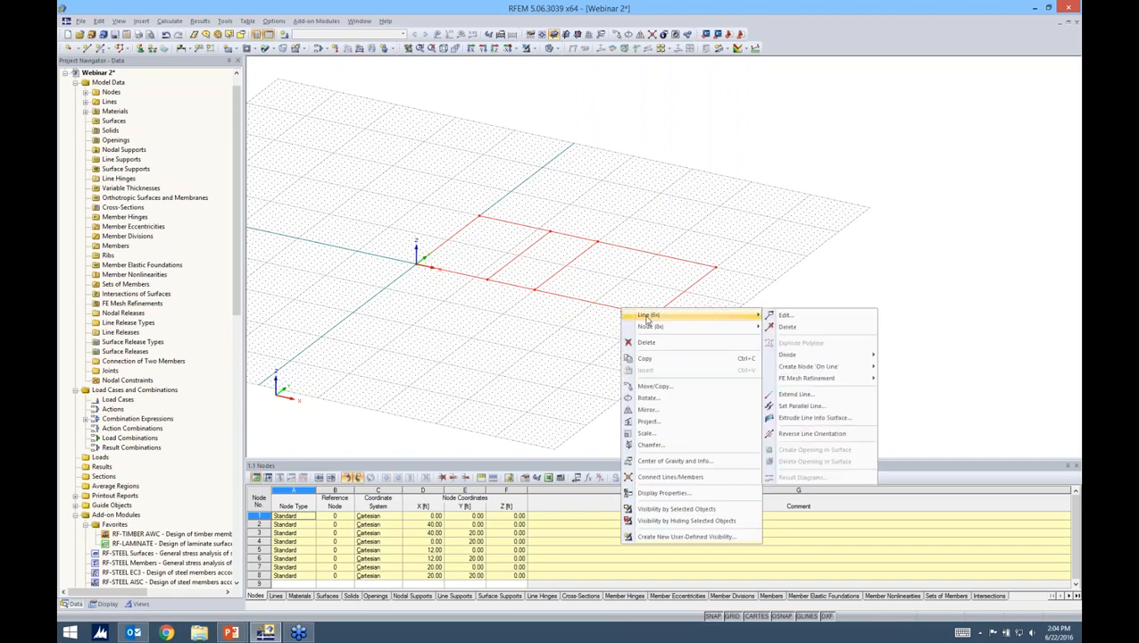
{"action": "left_click", "coordinate": [793, 418]}
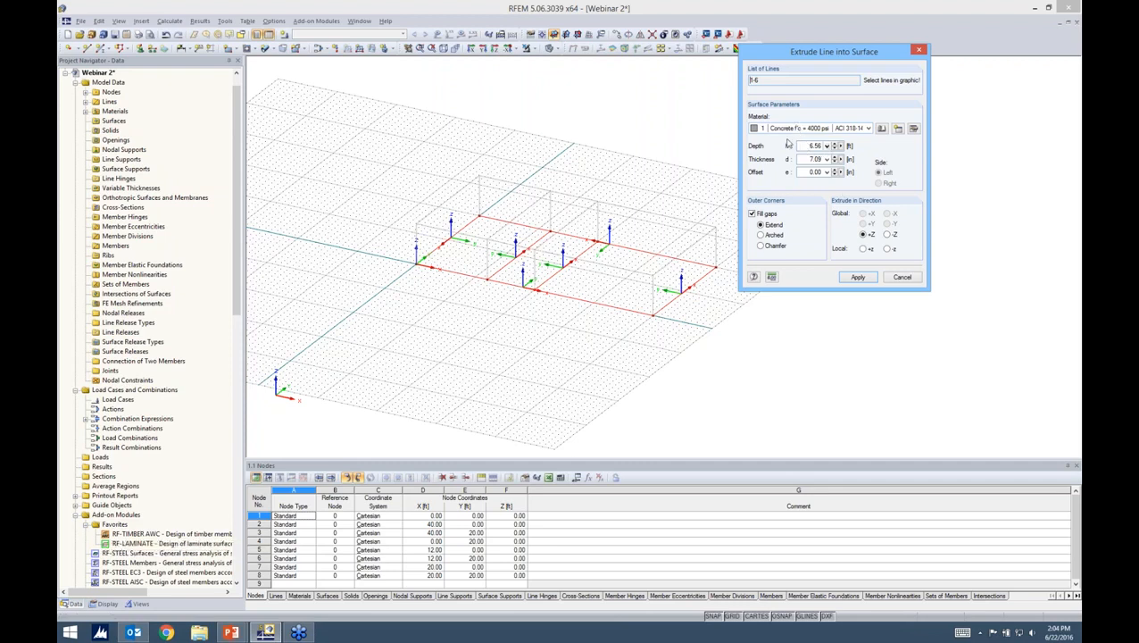
{"action": "type", "text": "10"}
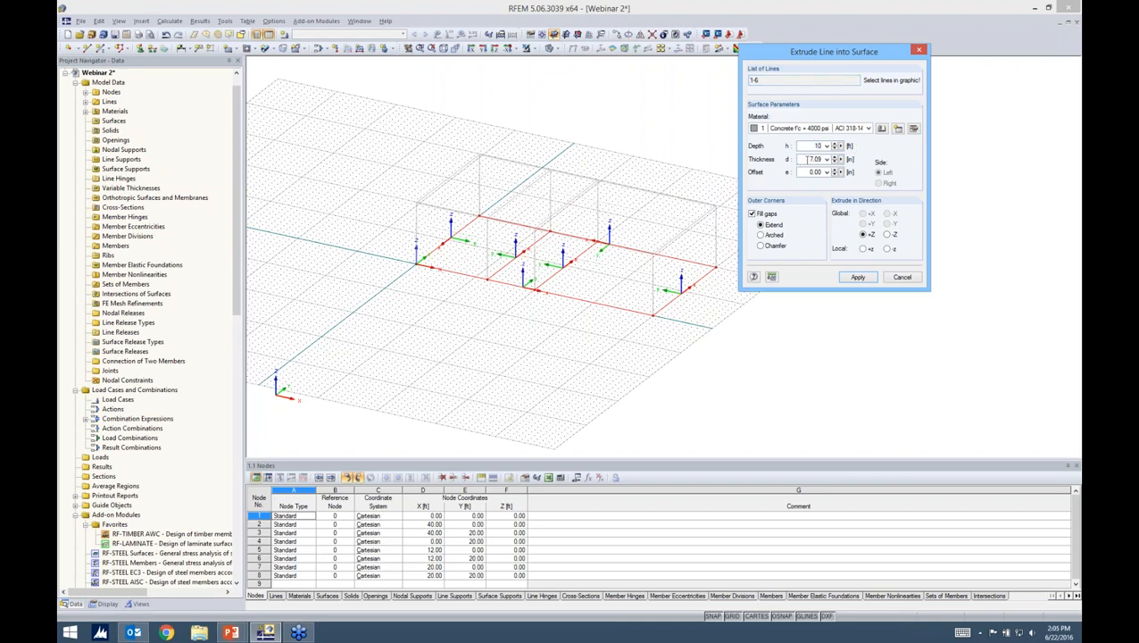
{"action": "left_click", "coordinate": [857, 278]}
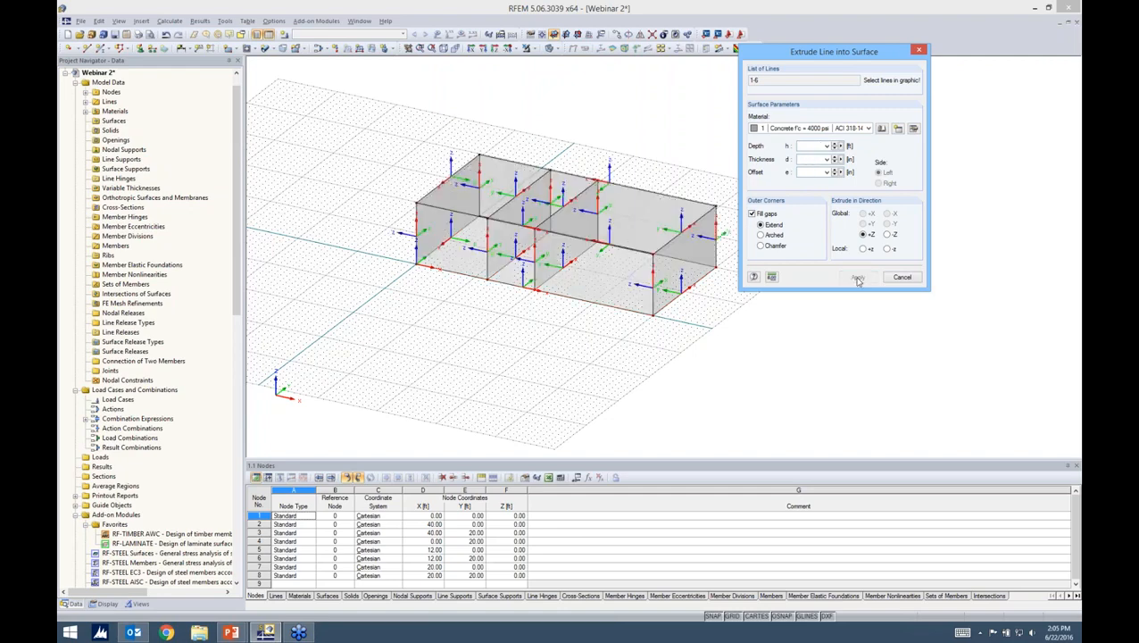
{"action": "left_click", "coordinate": [906, 281]}
- Set the work plane to XZ and align the view squarely with the 40 ft front wall
{"action": "middle_click_drag", "start_coordinate": [885, 325], "coordinate": [817, 343], "text": "ctrl"}
{"action": "middle_click_drag", "start_coordinate": [767, 311], "coordinate": [793, 330], "text": "ctrl"}
{"action": "scroll", "coordinate": [683, 290], "scroll_direction": "up", "scroll_amount": 3}
{"action": "scroll", "coordinate": [793, 330], "scroll_direction": "down", "scroll_amount": 1}
{"action": "left_click", "coordinate": [577, 35]}
{"action": "middle_click_drag", "start_coordinate": [765, 241], "coordinate": [909, 212], "text": "ctrl"}
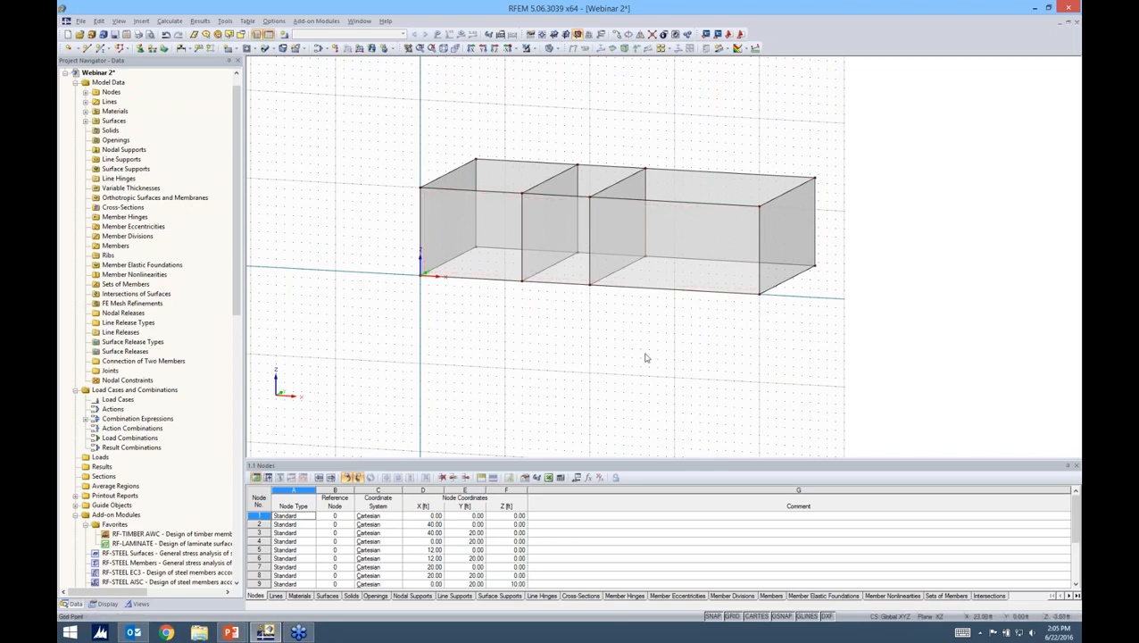
{"action": "middle_click_drag", "start_coordinate": [646, 357], "coordinate": [423, 324], "text": "ctrl"}
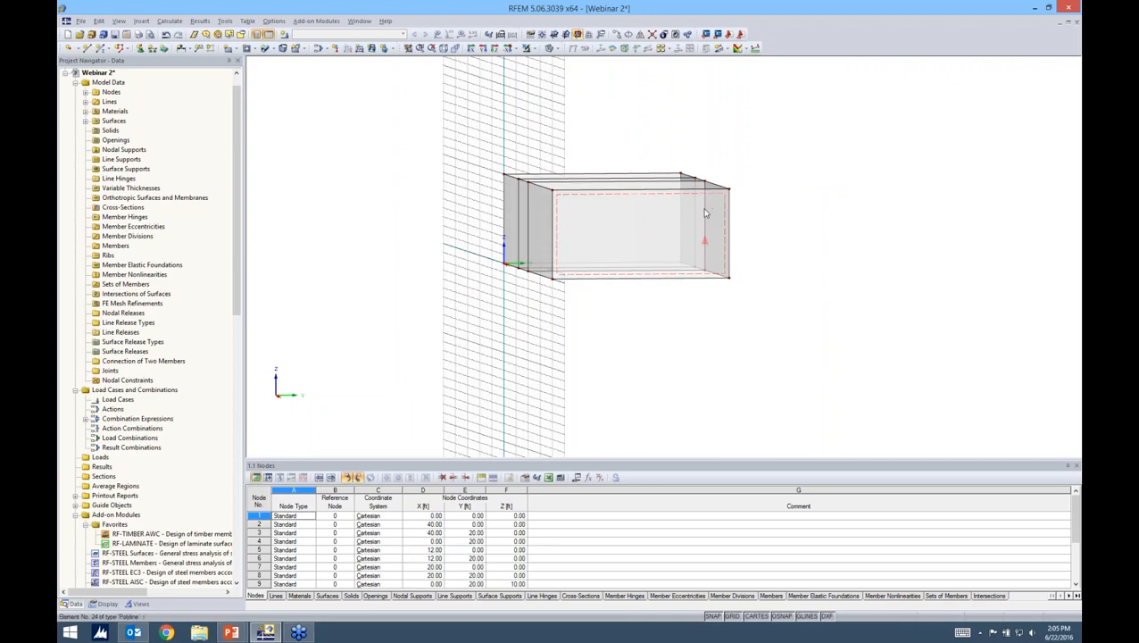
{"action": "middle_click_drag", "start_coordinate": [663, 318], "coordinate": [959, 306], "text": "ctrl"}
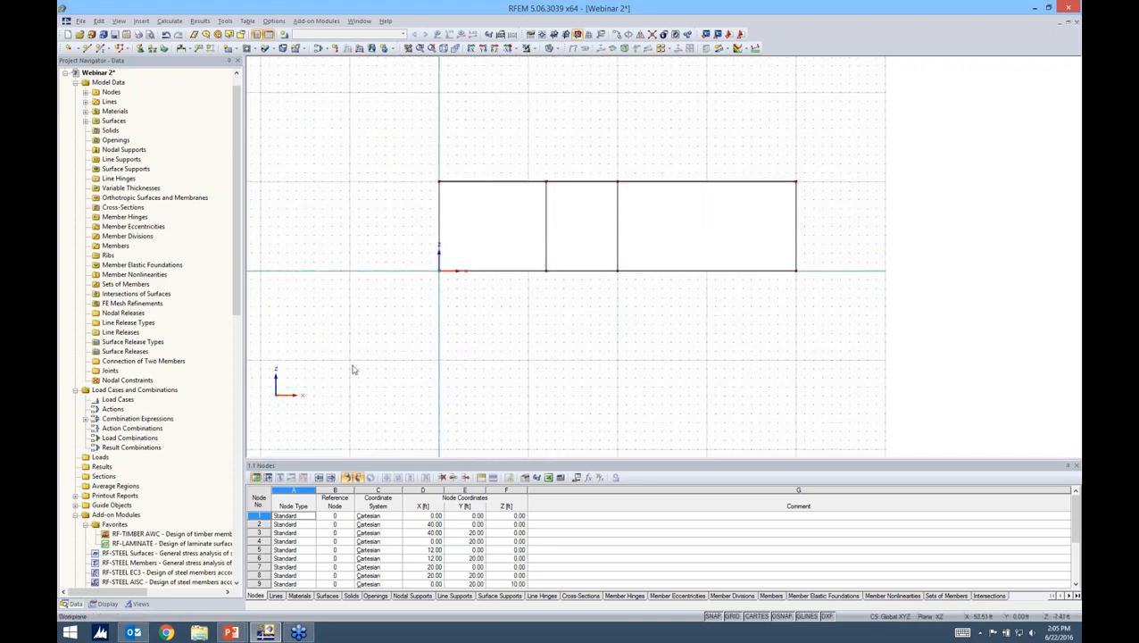
- Create two rectangular window openings in the front wall, about 6 by 2 ft in the first bay and 3.5 by 2 ft in the middle bay
{"action": "left_click", "coordinate": [253, 49]}
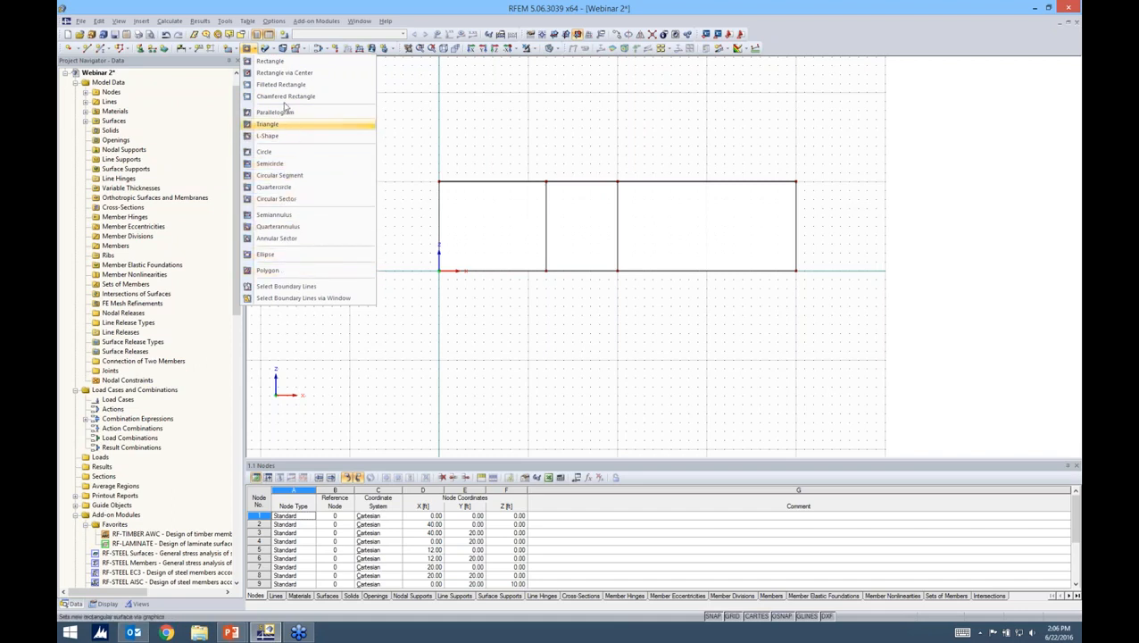
{"action": "left_click", "coordinate": [272, 60]}
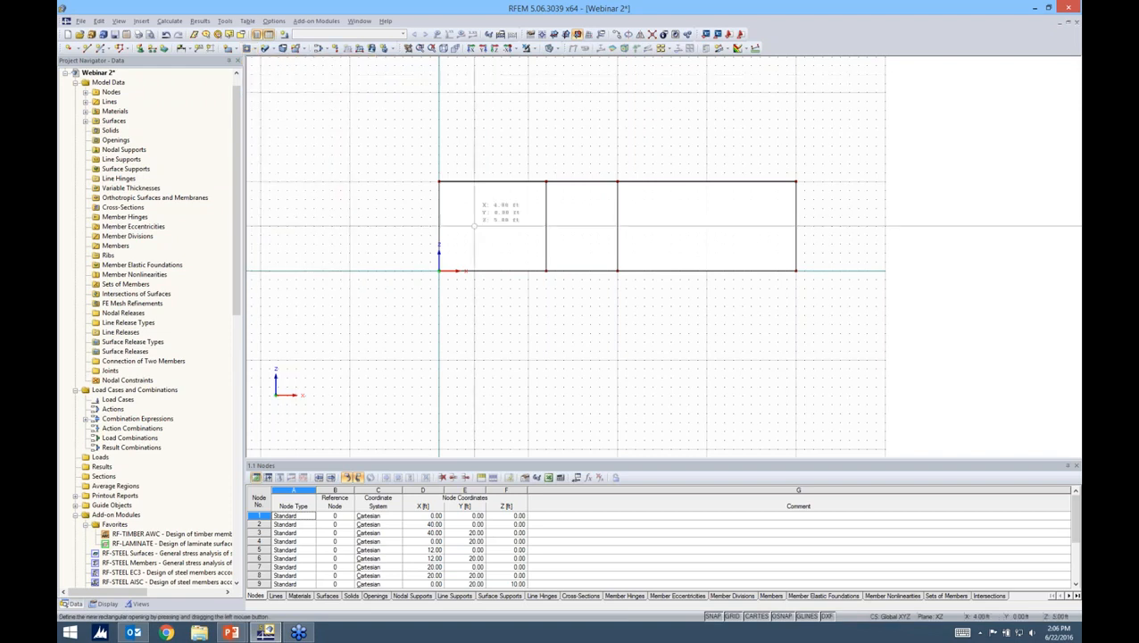
{"action": "scroll", "coordinate": [473, 224], "scroll_direction": "up", "scroll_amount": 2}
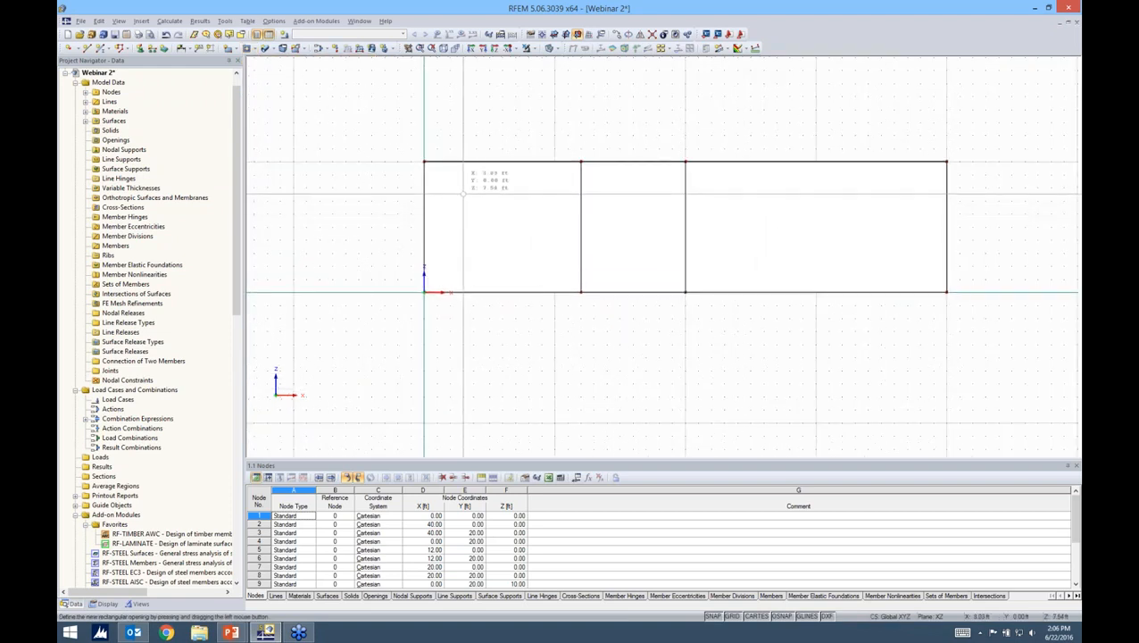
{"action": "left_click", "coordinate": [462, 200]}
{"action": "left_click", "coordinate": [543, 227]}
{"action": "left_click", "coordinate": [607, 201]}
{"action": "left_click", "coordinate": [652, 229]}
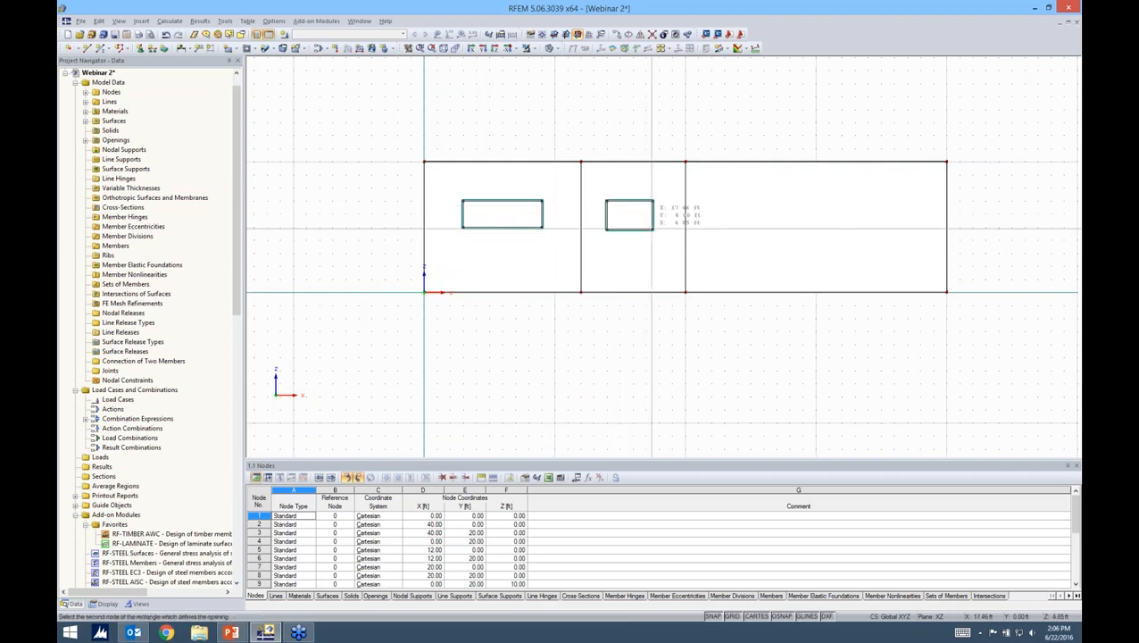
- Add a door opening about 4 by 7 ft and a window opening about 4 by 3 ft in the front wall's widest bay
{"action": "left_click", "coordinate": [712, 194]}
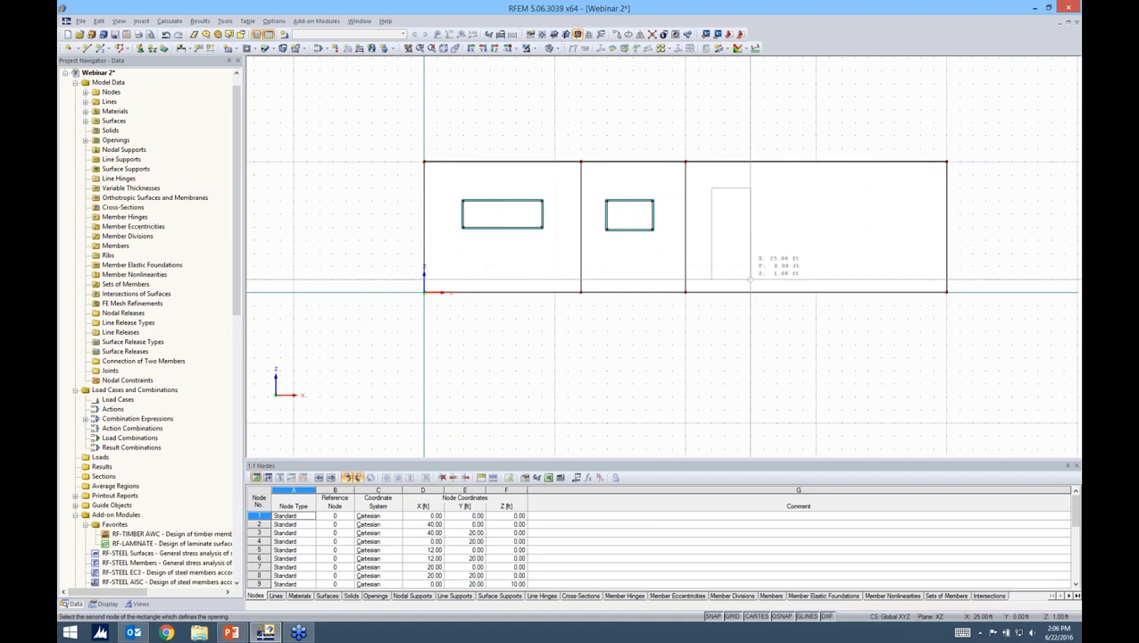
{"action": "left_click", "coordinate": [765, 280]}
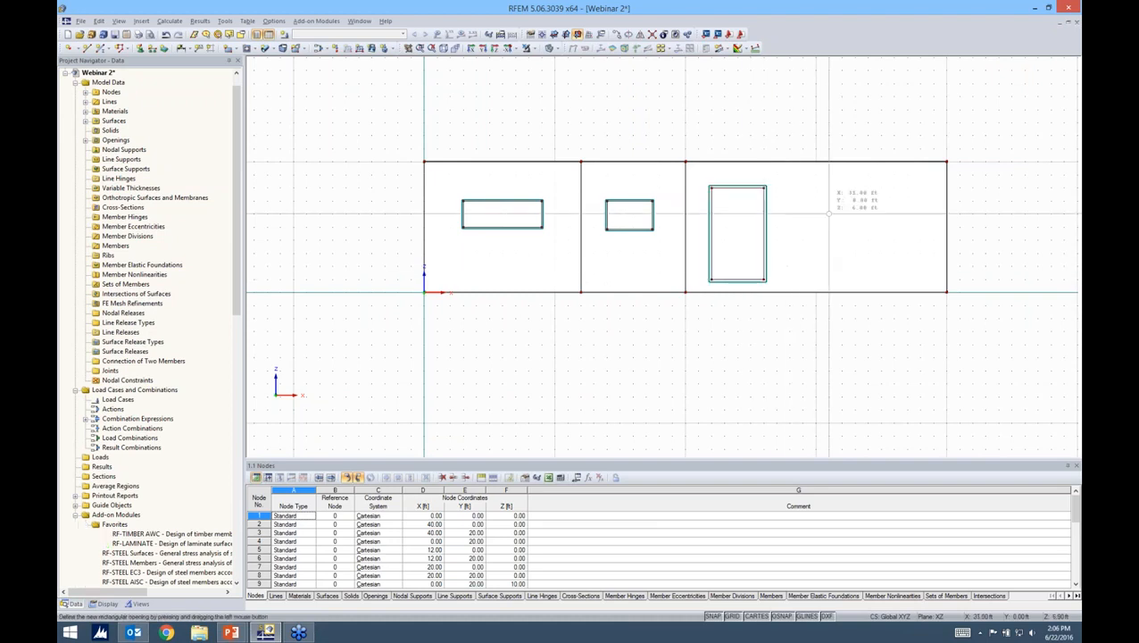
{"action": "left_click_drag", "start_coordinate": [854, 187], "coordinate": [910, 229]}
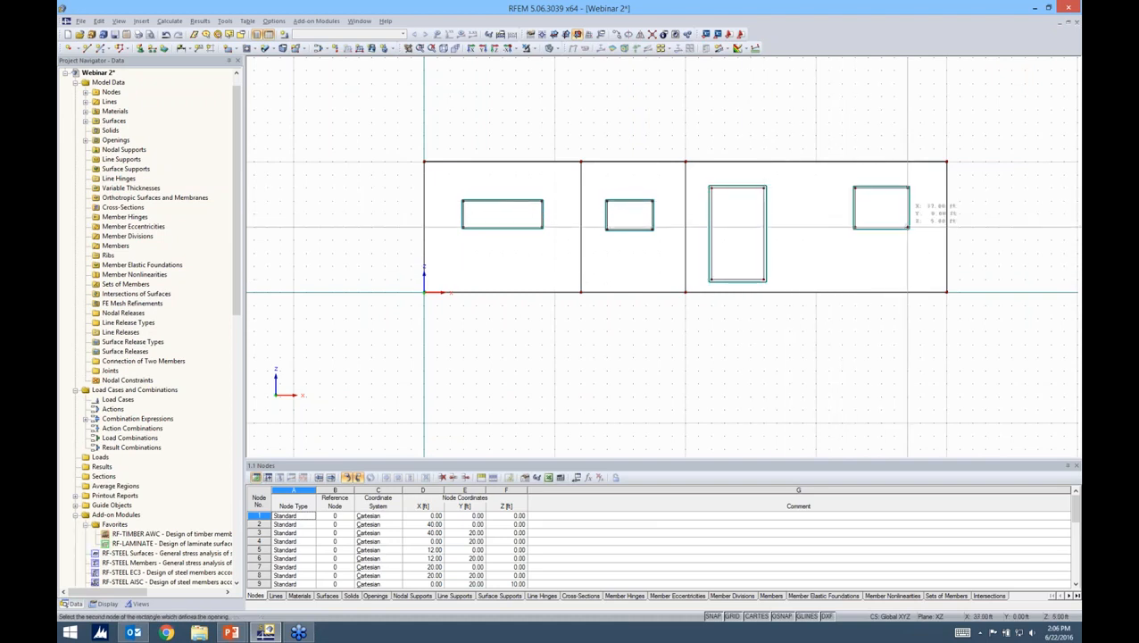
- Copy the three front wall window openings once onto the rear wall with a displacement of 20 ft in Y
{"action": "mouse_move", "coordinate": [727, 359]}
{"action": "middle_mouse_down", "text": "ctrl"}
{"action": "mouse_move", "coordinate": [610, 387]}
{"action": "mouse_move", "coordinate": [628, 406]}
{"action": "mouse_move", "coordinate": [612, 393]}
{"action": "middle_mouse_up", "text": "ctrl"}
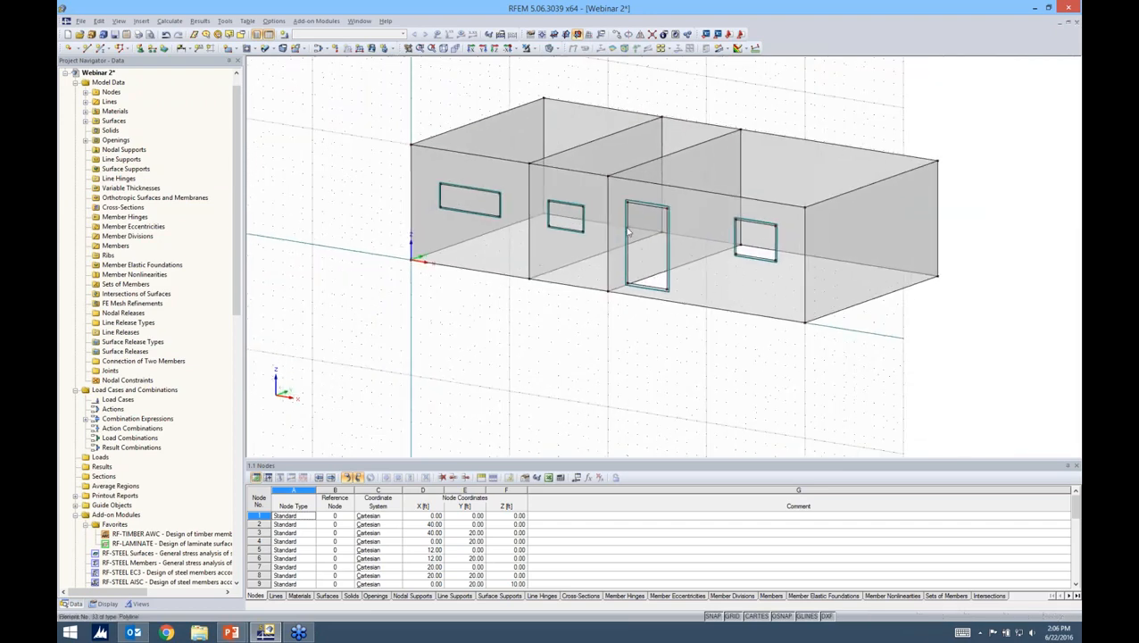
{"action": "left_click", "coordinate": [484, 185]}
{"action": "scroll", "coordinate": [484, 185], "scroll_direction": "up", "scroll_amount": 2}
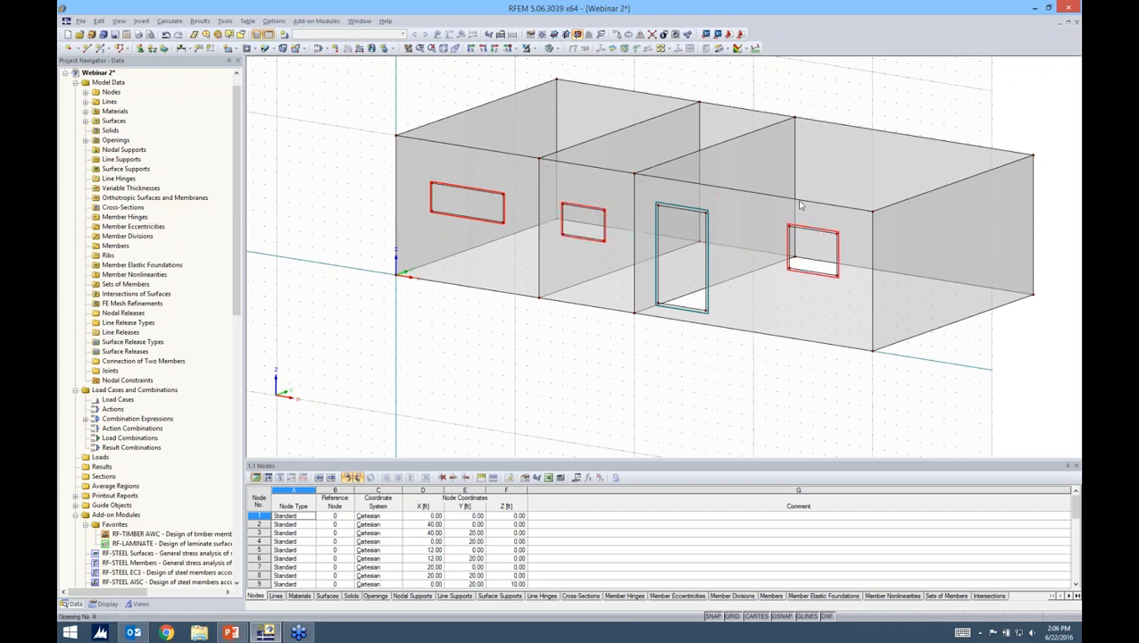
{"action": "left_click", "coordinate": [610, 33]}
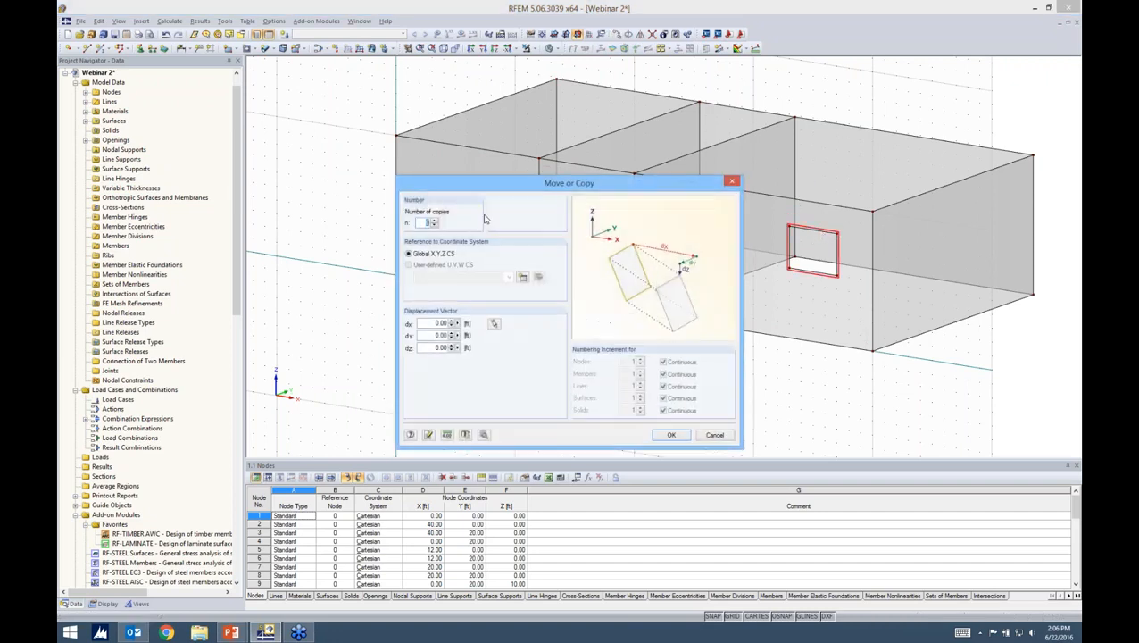
{"action": "left_click", "coordinate": [435, 221]}
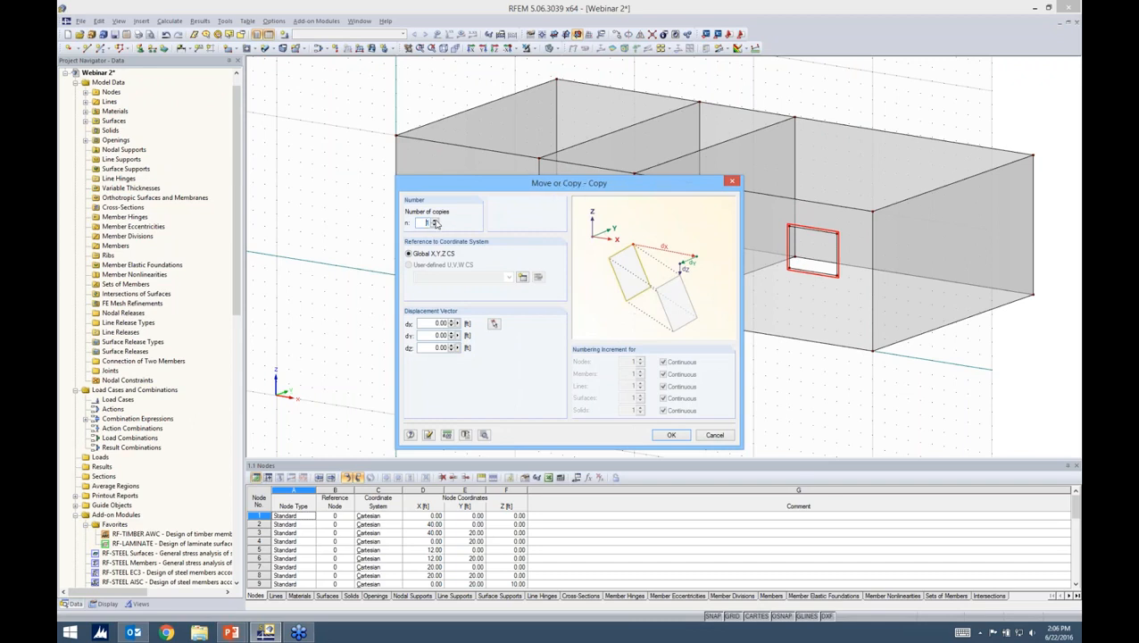
{"action": "left_click", "coordinate": [425, 337]}
{"action": "type", "text": "20"}
{"action": "left_click", "coordinate": [671, 436]}
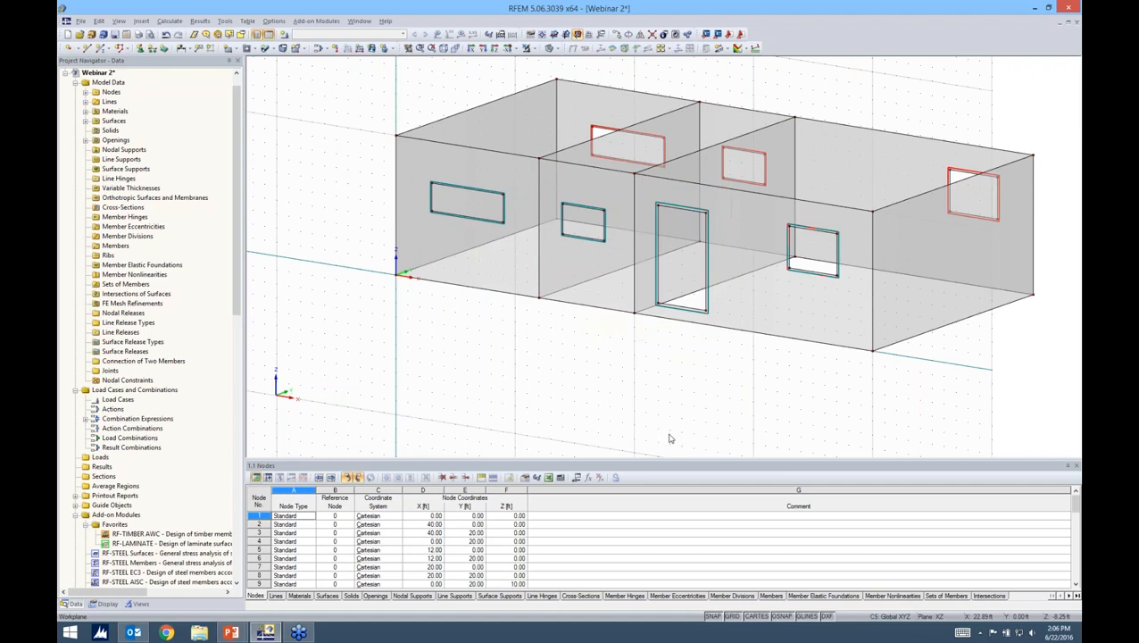
- Set the work plane to XY and place its origin at the front wall's upper corner node above the global origin
{"action": "scroll", "coordinate": [631, 380], "scroll_direction": "down", "scroll_amount": 1}
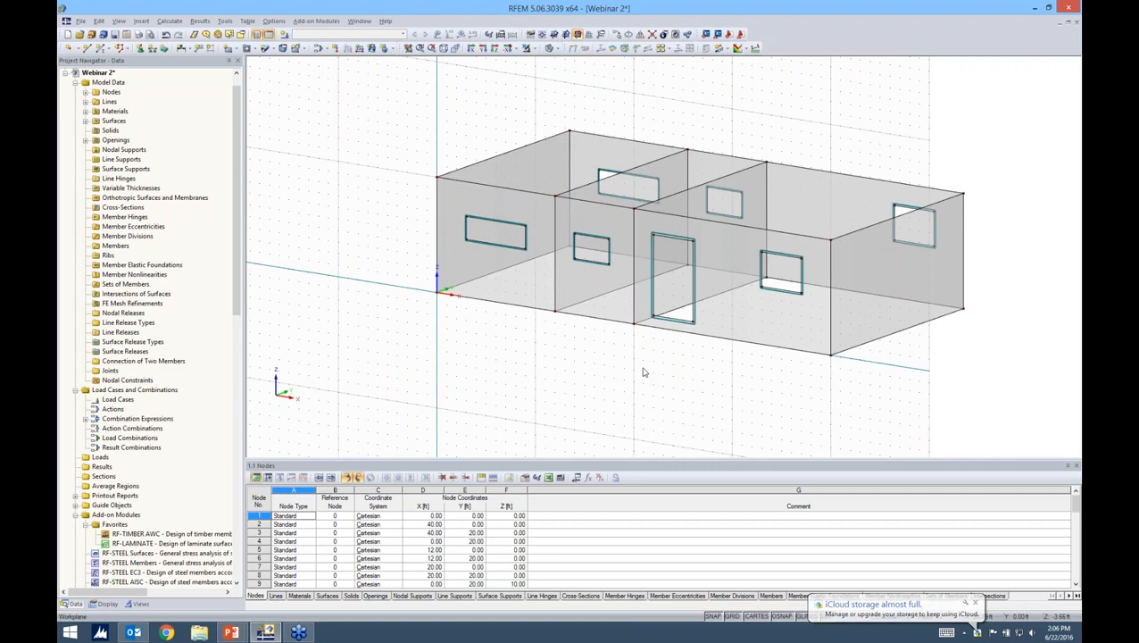
{"action": "middle_click_drag", "start_coordinate": [620, 365], "coordinate": [569, 356]}
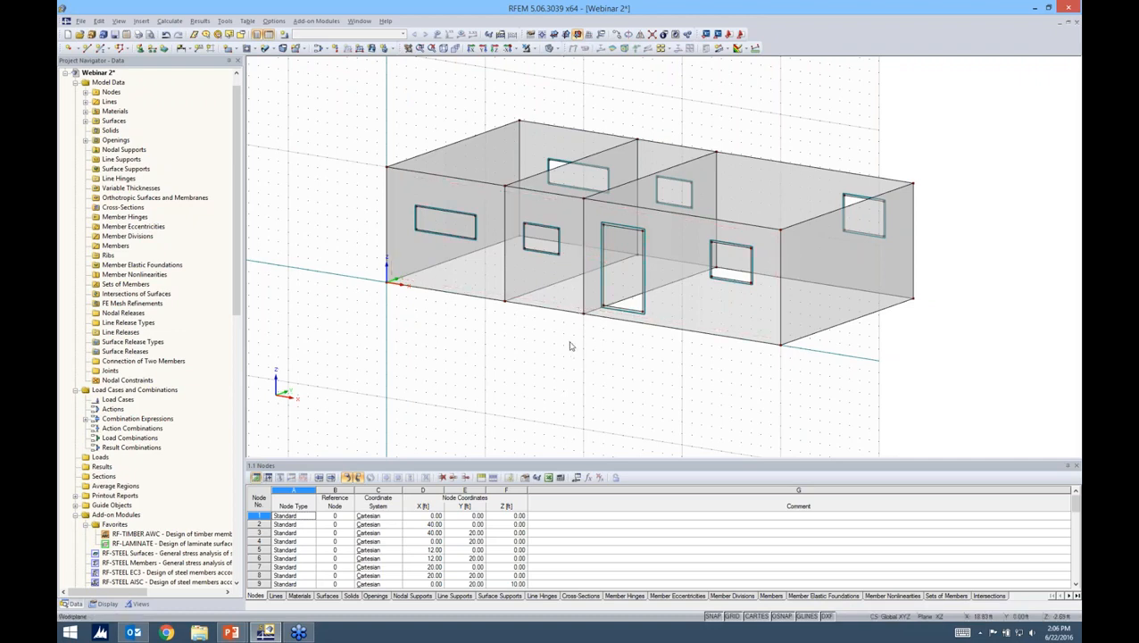
{"action": "middle_click_drag", "start_coordinate": [917, 346], "coordinate": [957, 334], "text": "ctrl"}
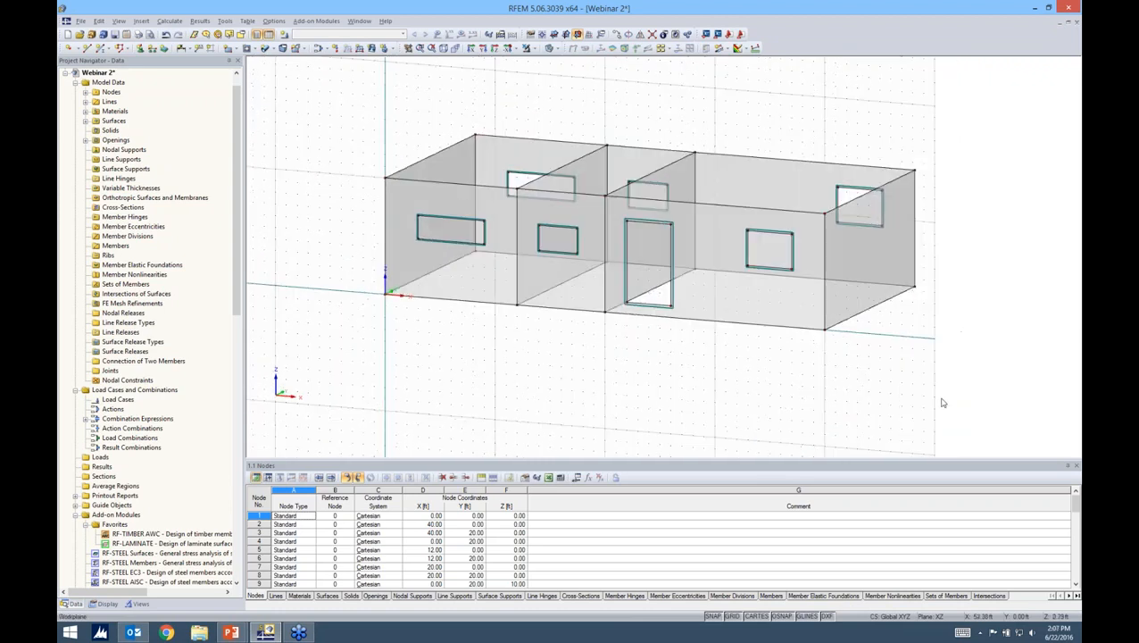
{"action": "middle_click_drag", "start_coordinate": [808, 416], "coordinate": [946, 254], "text": "ctrl"}
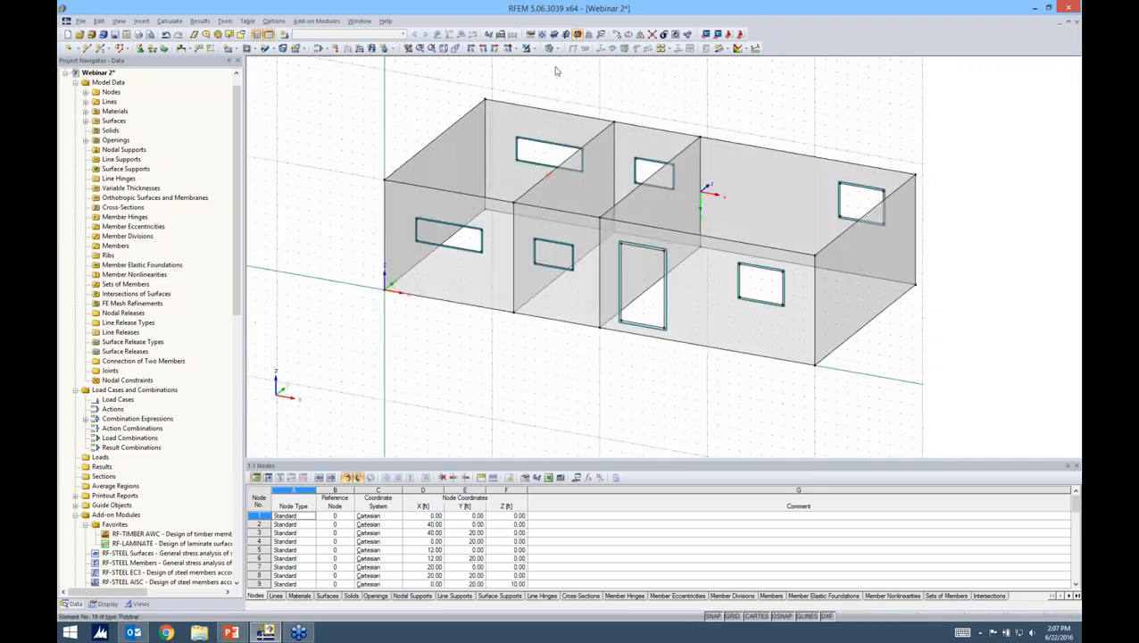
{"action": "left_click", "coordinate": [553, 36]}
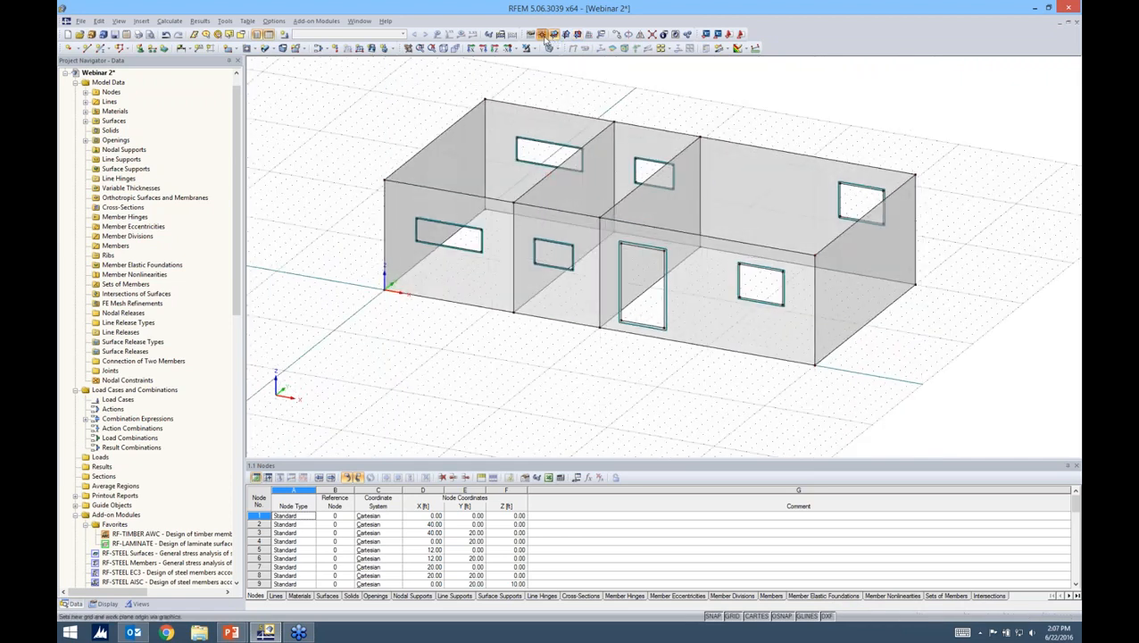
{"action": "left_click", "coordinate": [541, 35]}
{"action": "left_click", "coordinate": [383, 180]}
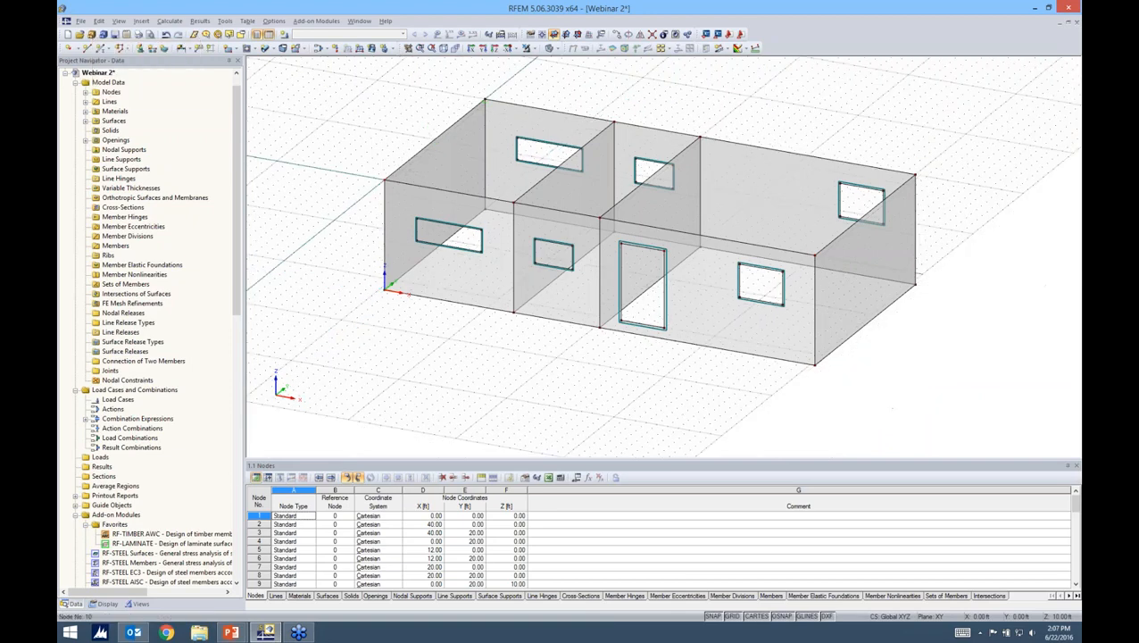
- Connect the crossing lines throughout the whole building so the wall tops join at the partitions
{"action": "middle_click_drag", "start_coordinate": [394, 317], "coordinate": [476, 349], "text": "ctrl"}
{"action": "scroll", "coordinate": [483, 332], "scroll_direction": "down", "scroll_amount": 2}
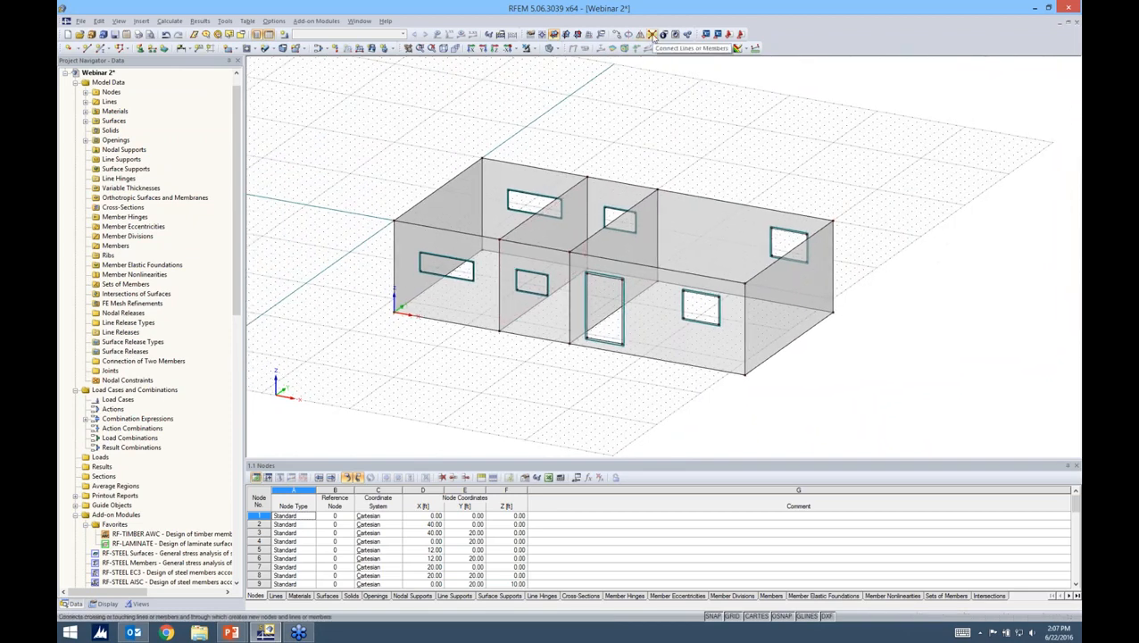
{"action": "left_click_drag", "start_coordinate": [335, 102], "coordinate": [900, 411]}
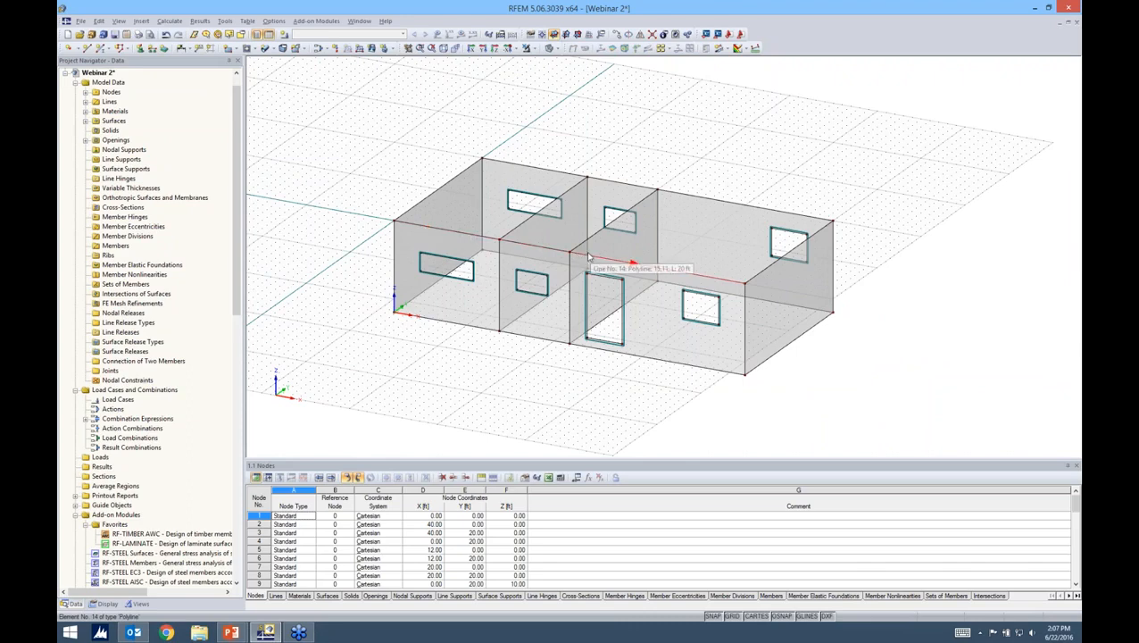
- Create a 7.09 in thick concrete f'c = 4000 psi surface over the first two bays by selecting its boundary lines along the wall tops
{"action": "left_click", "coordinate": [236, 50]}
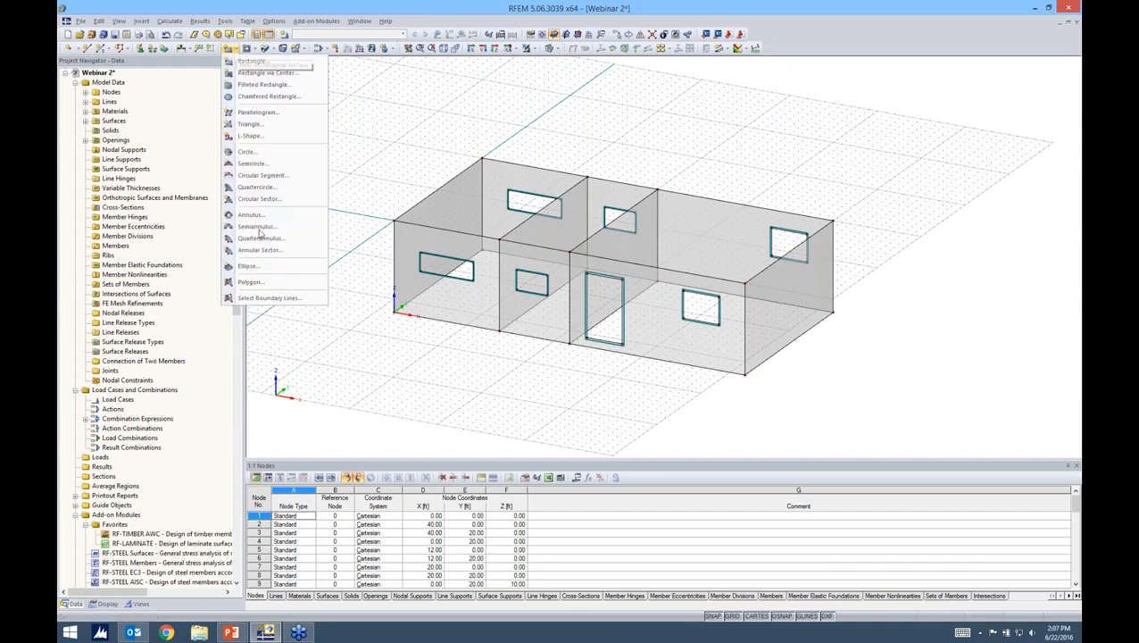
{"action": "left_click", "coordinate": [259, 297]}
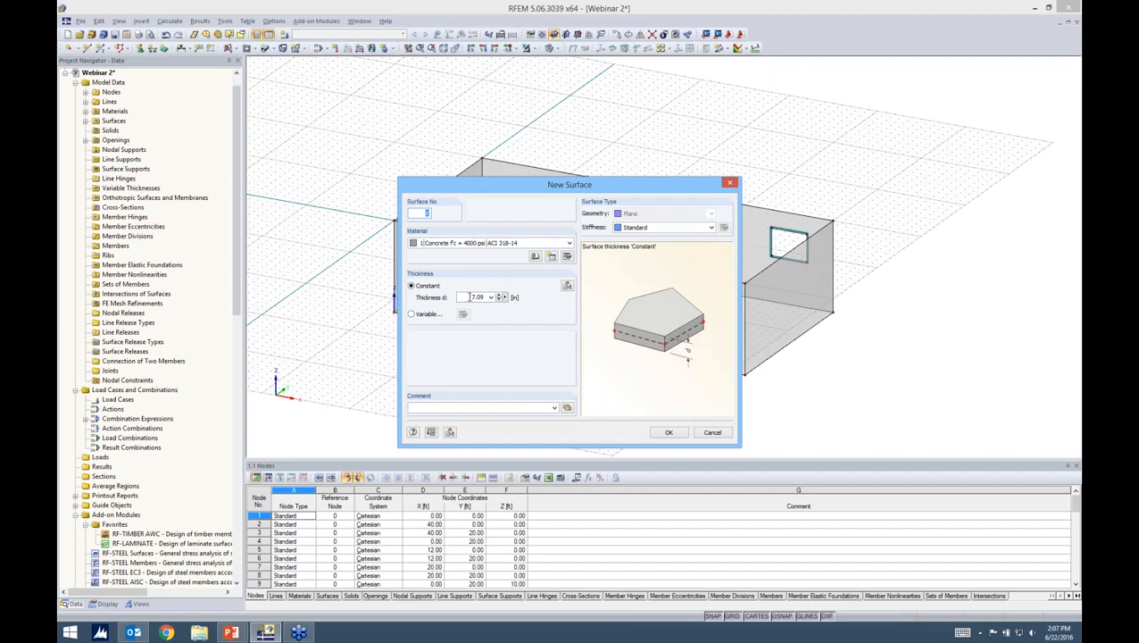
{"action": "left_click", "coordinate": [667, 433]}
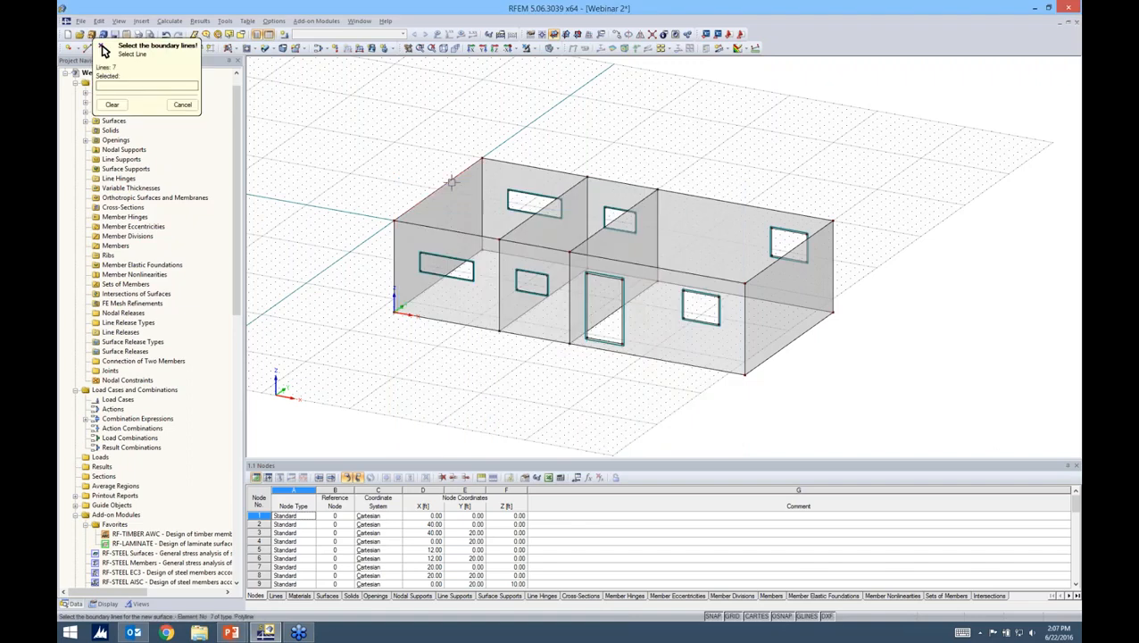
{"action": "left_click", "coordinate": [622, 185]}
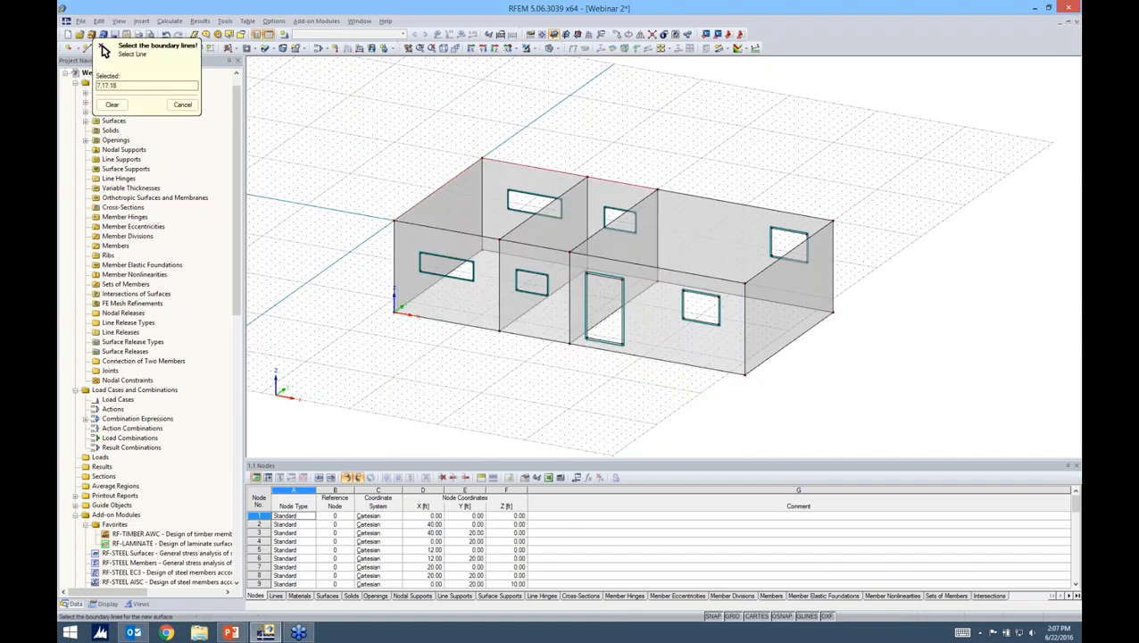
{"action": "left_click", "coordinate": [520, 245]}
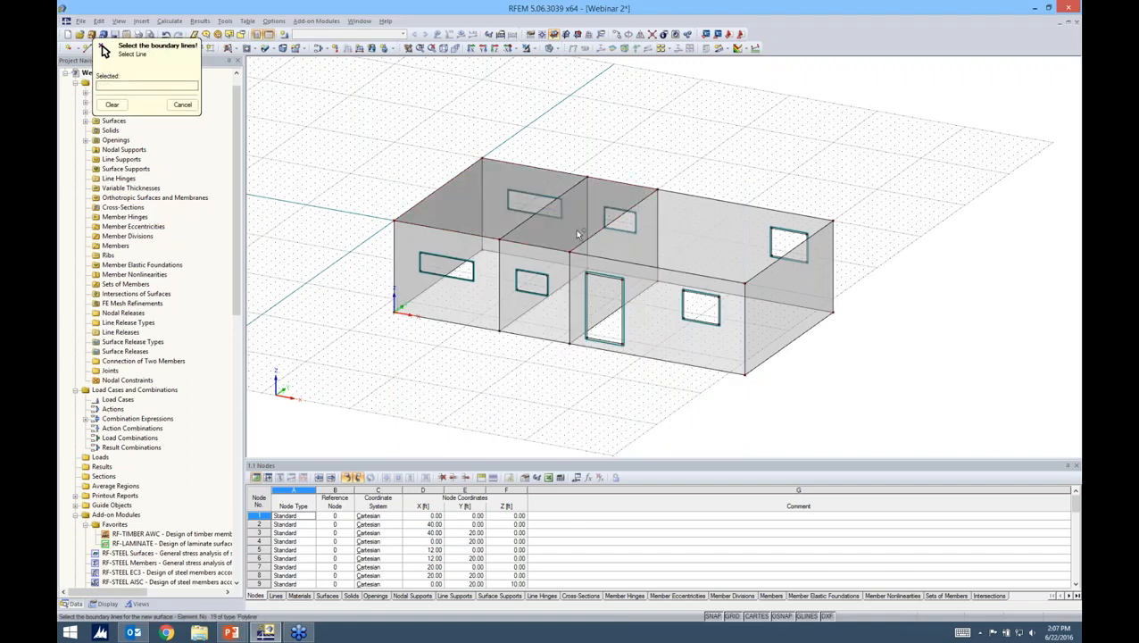
- Create a matching surface over the widest bay from its four wall-top boundary lines and finish the surface command
{"action": "left_click", "coordinate": [629, 209]}
{"action": "left_click", "coordinate": [681, 194]}
{"action": "left_click", "coordinate": [767, 265]}
{"action": "left_click", "coordinate": [728, 279]}
{"action": "right_click", "coordinate": [915, 317]}
- Hide the grid and copy all walls with their openings up one storey, from the base corner node to the wall-top corner node
{"action": "middle_click_drag", "start_coordinate": [915, 318], "coordinate": [948, 293], "text": "ctrl"}
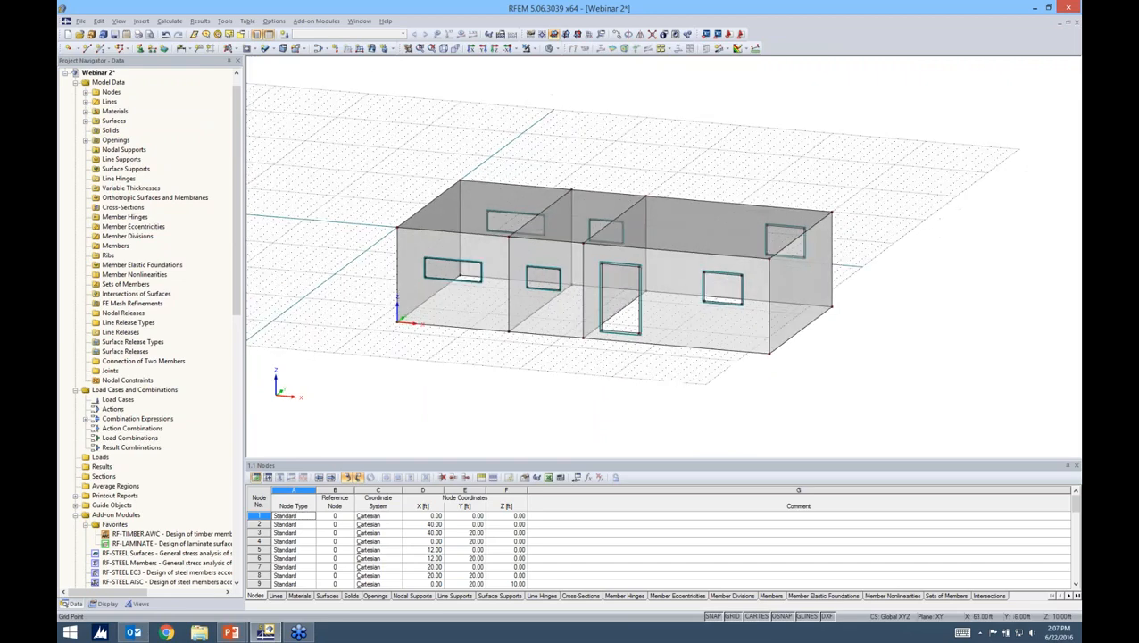
{"action": "left_click", "coordinate": [733, 615]}
{"action": "middle_click_drag", "start_coordinate": [864, 357], "coordinate": [941, 305], "text": "ctrl"}
{"action": "left_click_drag", "start_coordinate": [883, 283], "coordinate": [336, 251]}
{"action": "middle_click_drag", "start_coordinate": [917, 231], "coordinate": [832, 327], "text": "ctrl"}
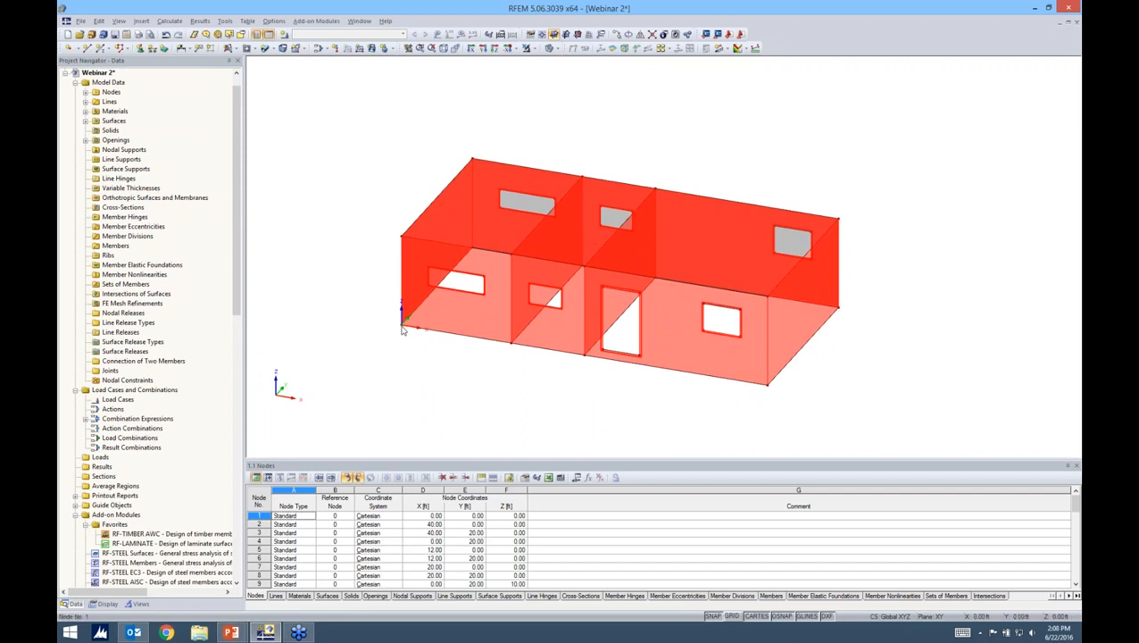
{"action": "left_click_drag", "start_coordinate": [402, 323], "coordinate": [404, 238]}
{"action": "left_click", "coordinate": [403, 239]}
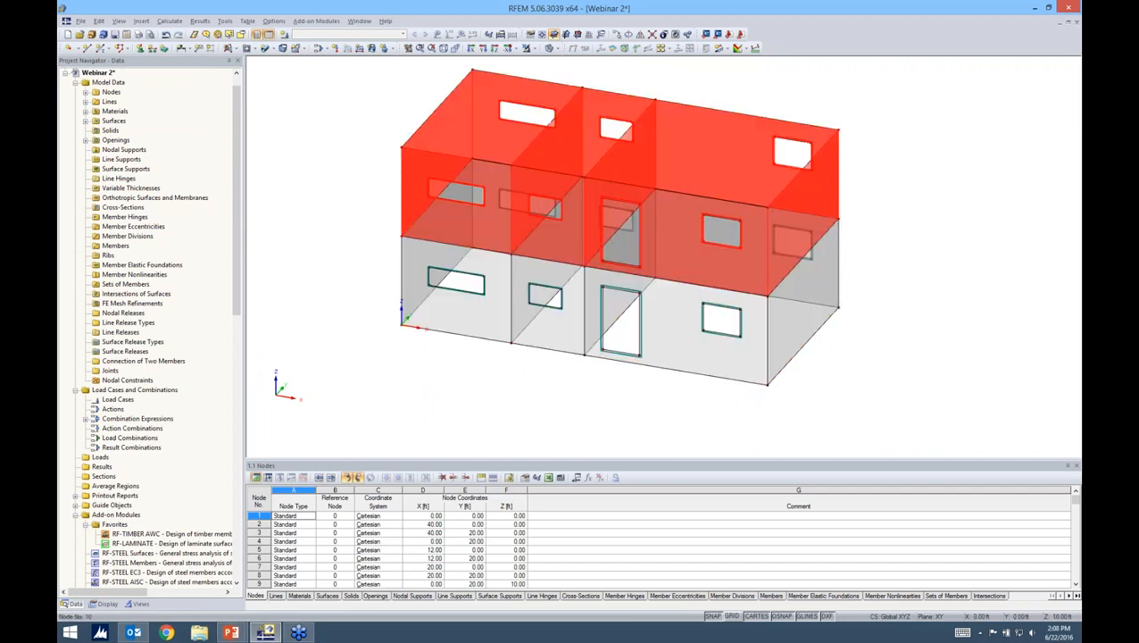
{"action": "left_click", "coordinate": [343, 295]}
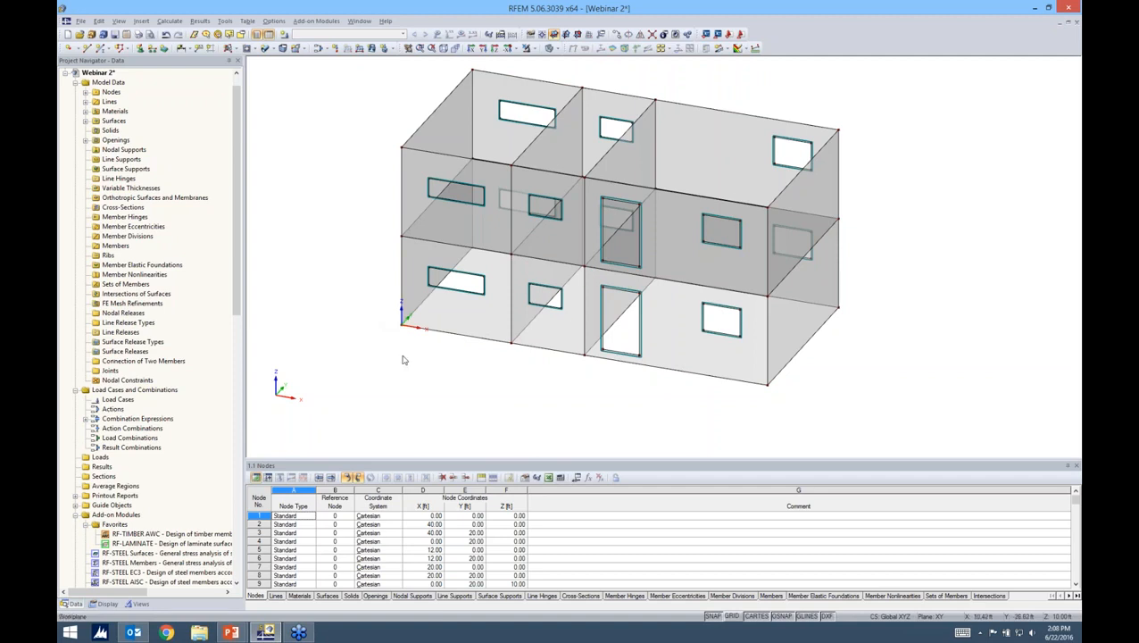
- Delete the copied door opening from the upper storey's front wall
{"action": "middle_click_drag", "start_coordinate": [532, 313], "coordinate": [616, 293], "text": "ctrl"}
{"action": "left_click_drag", "start_coordinate": [630, 111], "coordinate": [688, 228]}
{"action": "key", "text": "Delete"}
- Place one intermediate node on the top lines of the four upper-storey end and partition walls, without dividing the lines
{"action": "middle_click_drag", "start_coordinate": [884, 299], "coordinate": [787, 335], "text": "ctrl"}
{"action": "middle_click_drag", "start_coordinate": [902, 281], "coordinate": [630, 209], "text": "ctrl"}
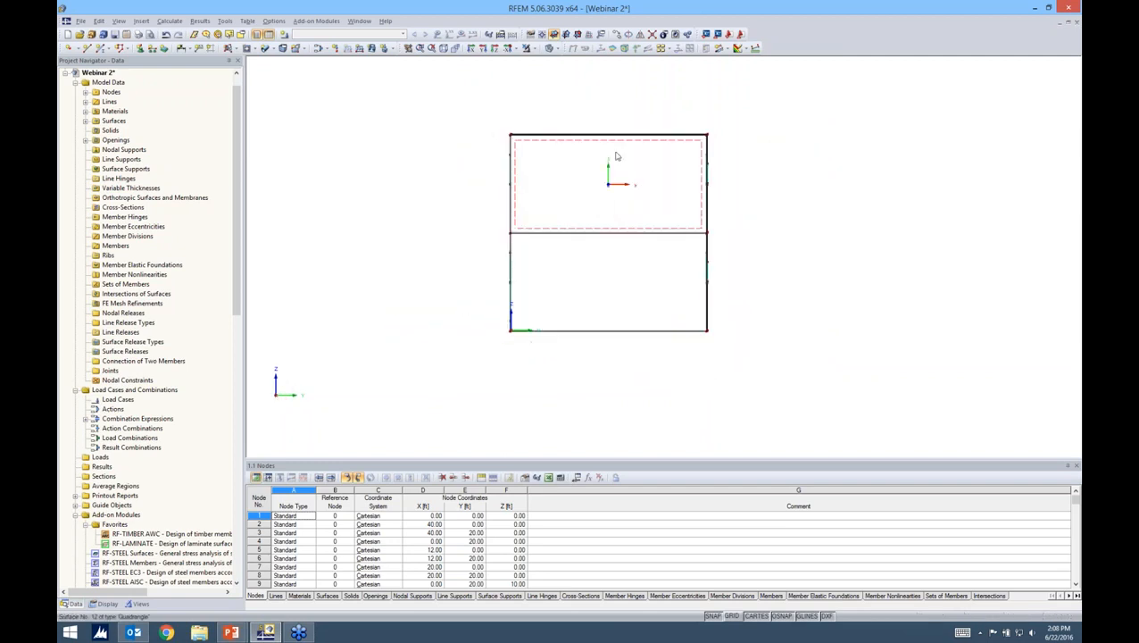
{"action": "scroll", "coordinate": [615, 152], "scroll_direction": "up", "scroll_amount": 5}
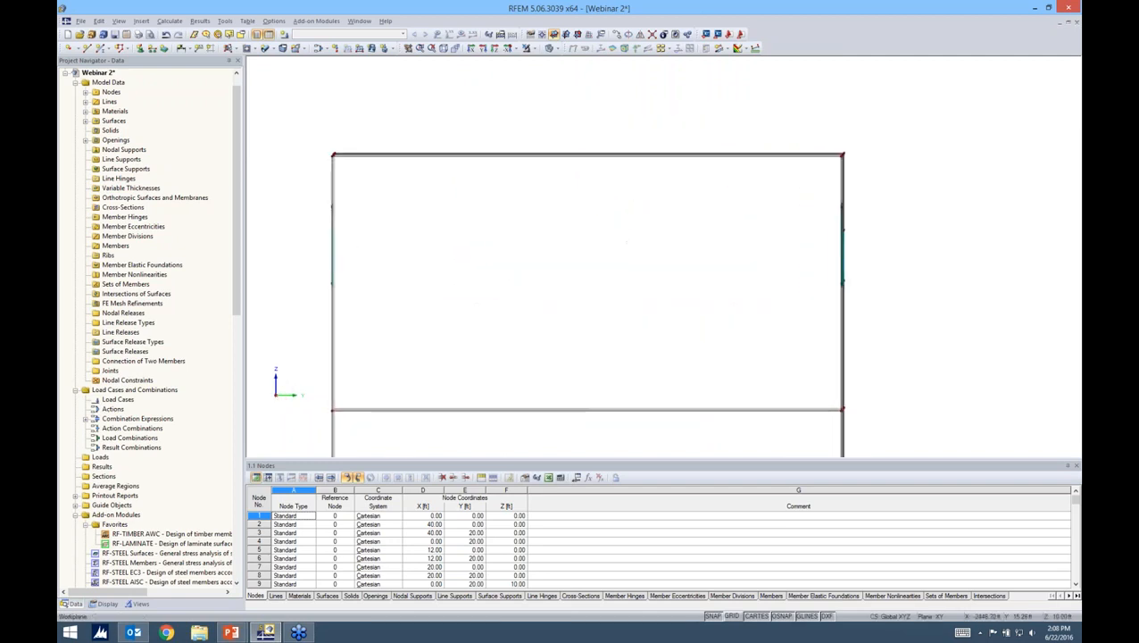
{"action": "left_click", "coordinate": [554, 49]}
{"action": "left_click", "coordinate": [564, 61]}
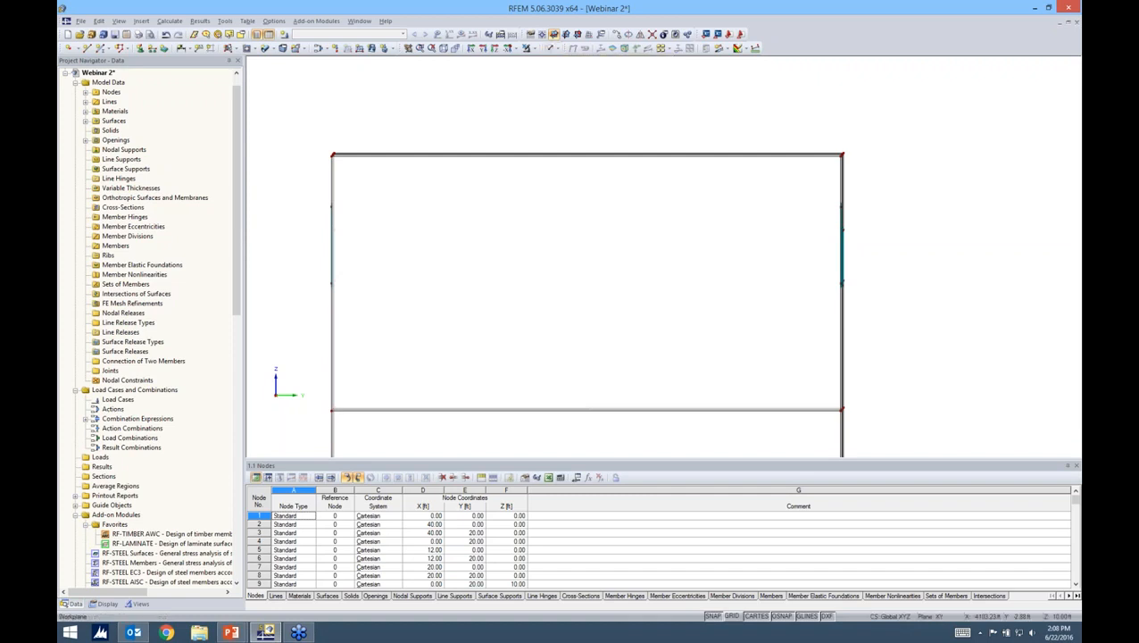
{"action": "scroll", "coordinate": [588, 156], "scroll_direction": "up", "scroll_amount": 4}
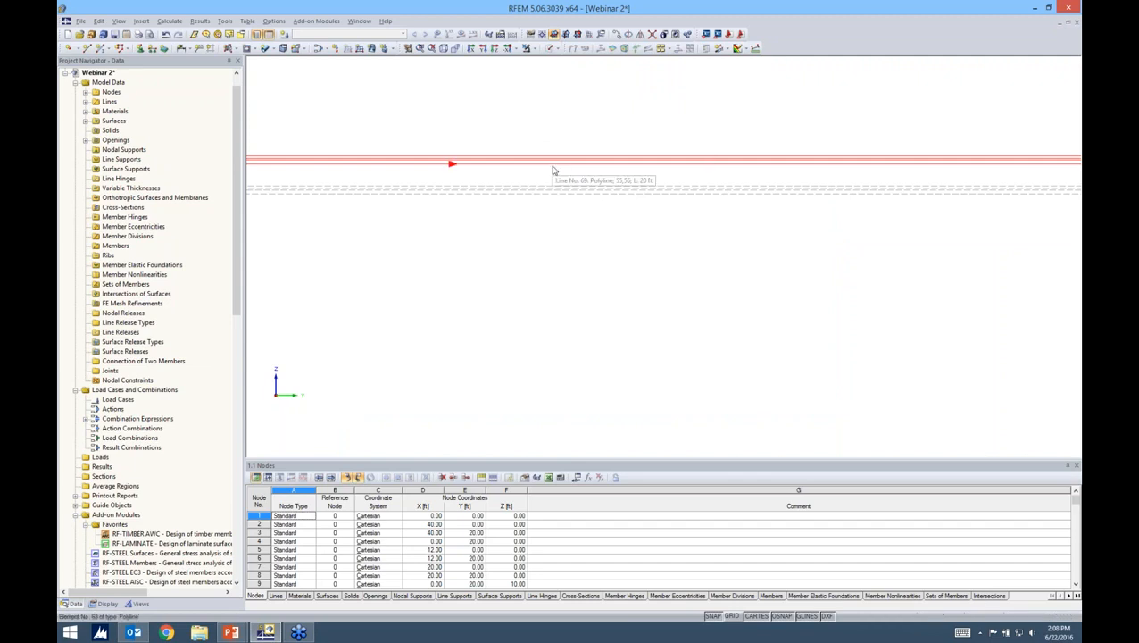
{"action": "right_click", "coordinate": [555, 165]}
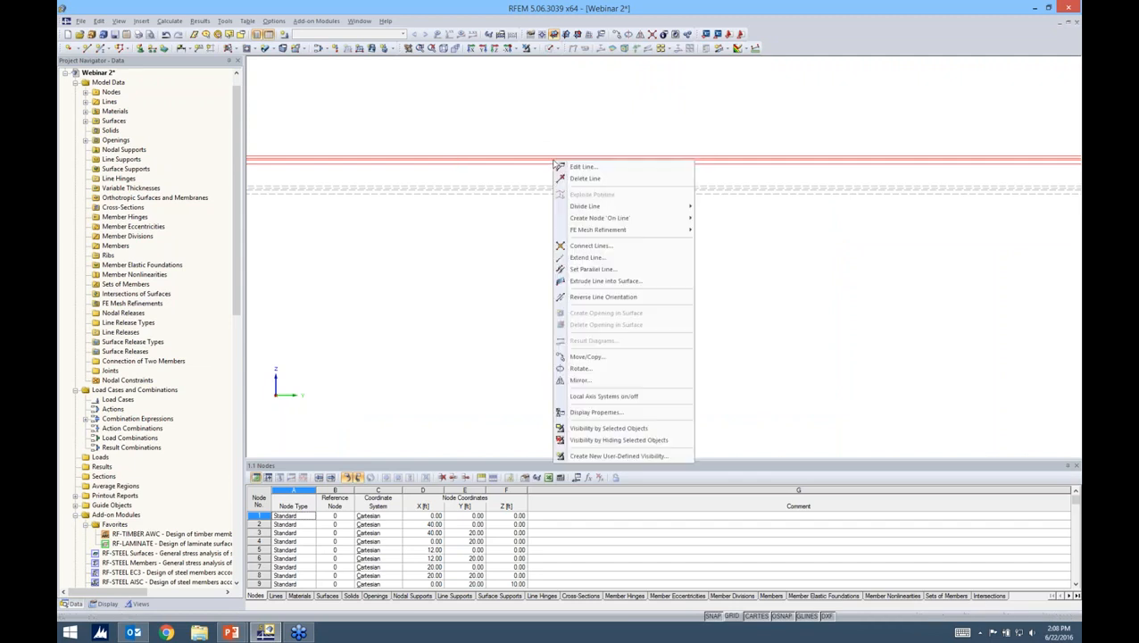
{"action": "mouse_move", "coordinate": [581, 208]}
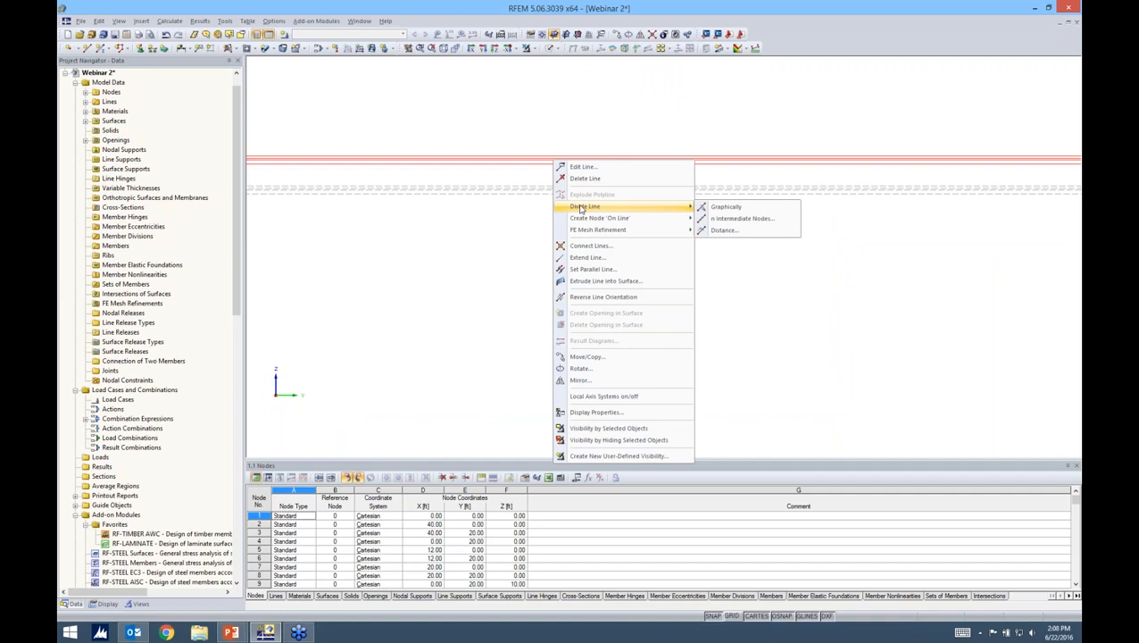
{"action": "left_click", "coordinate": [737, 223]}
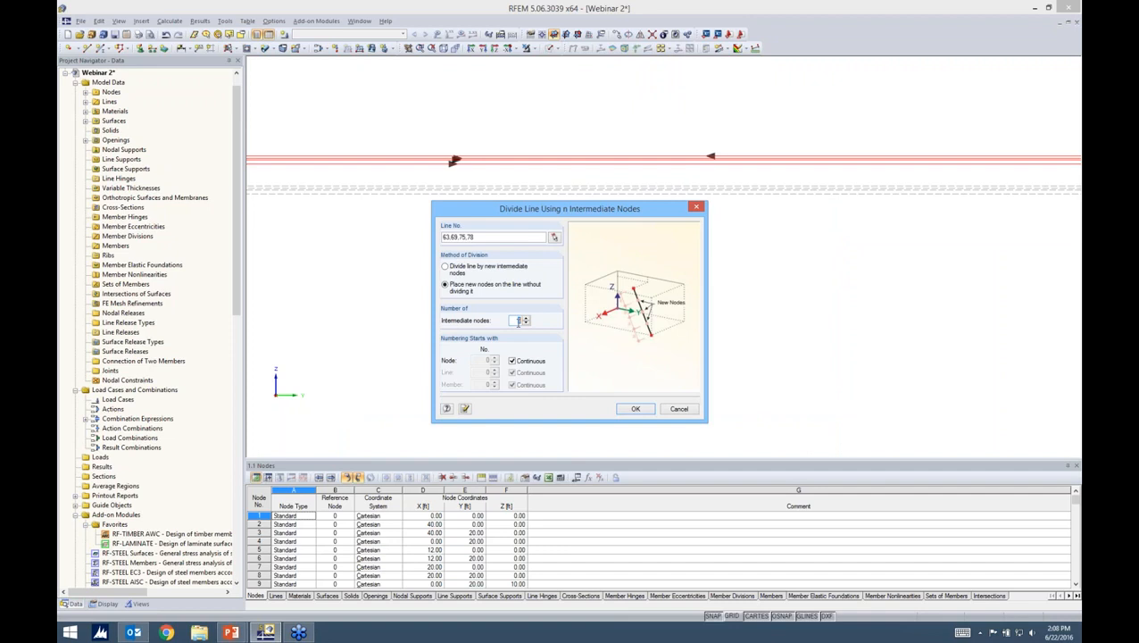
{"action": "left_click", "coordinate": [632, 409]}
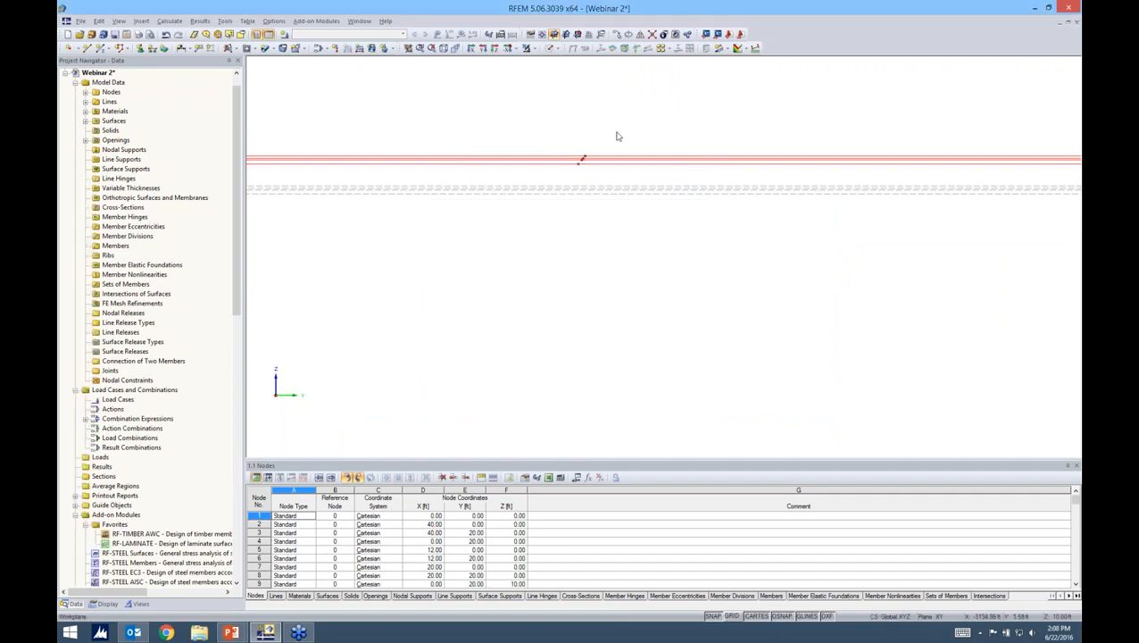
- Move the four midpoint nodes on the upper-storey wall tops up 3 ft in Z, using 0 copies and a Y displacement of 0
{"action": "scroll", "coordinate": [604, 146], "scroll_direction": "down", "scroll_amount": 1}
{"action": "scroll", "coordinate": [604, 146], "scroll_direction": "down", "scroll_amount": 3}
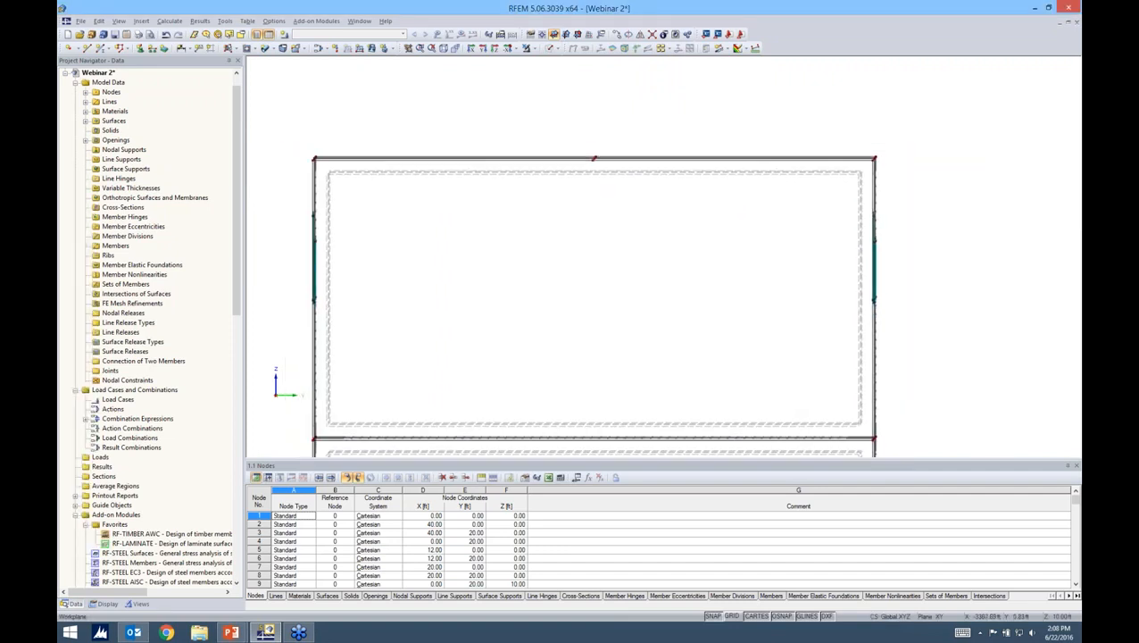
{"action": "scroll", "coordinate": [605, 161], "scroll_direction": "up", "scroll_amount": 4}
{"action": "left_click_drag", "start_coordinate": [560, 161], "coordinate": [606, 215]}
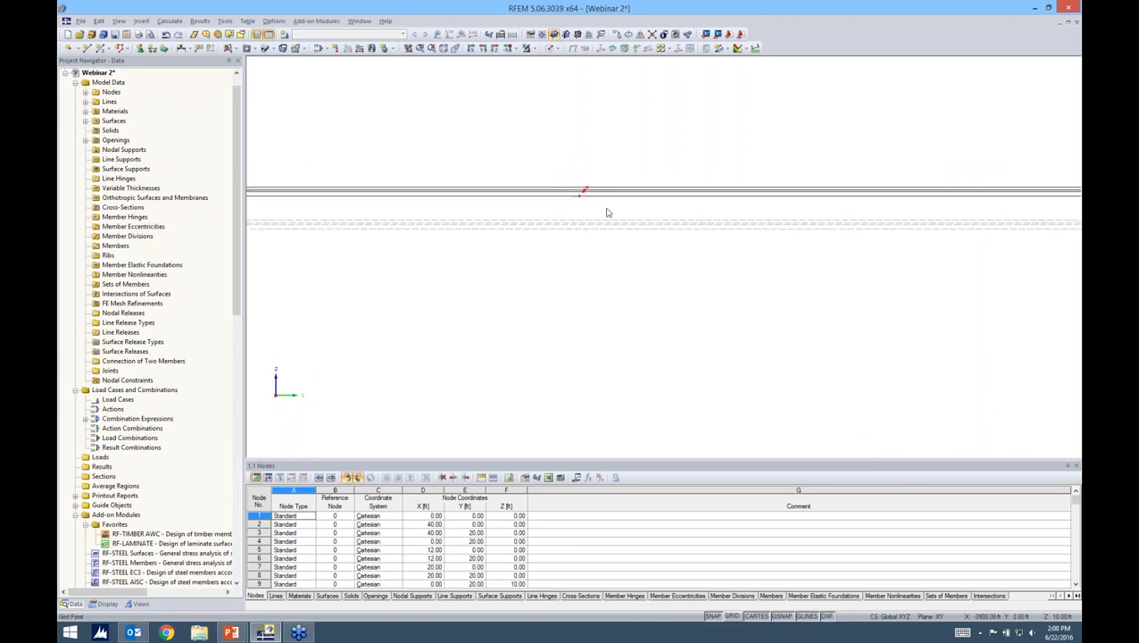
{"action": "left_click", "coordinate": [616, 34]}
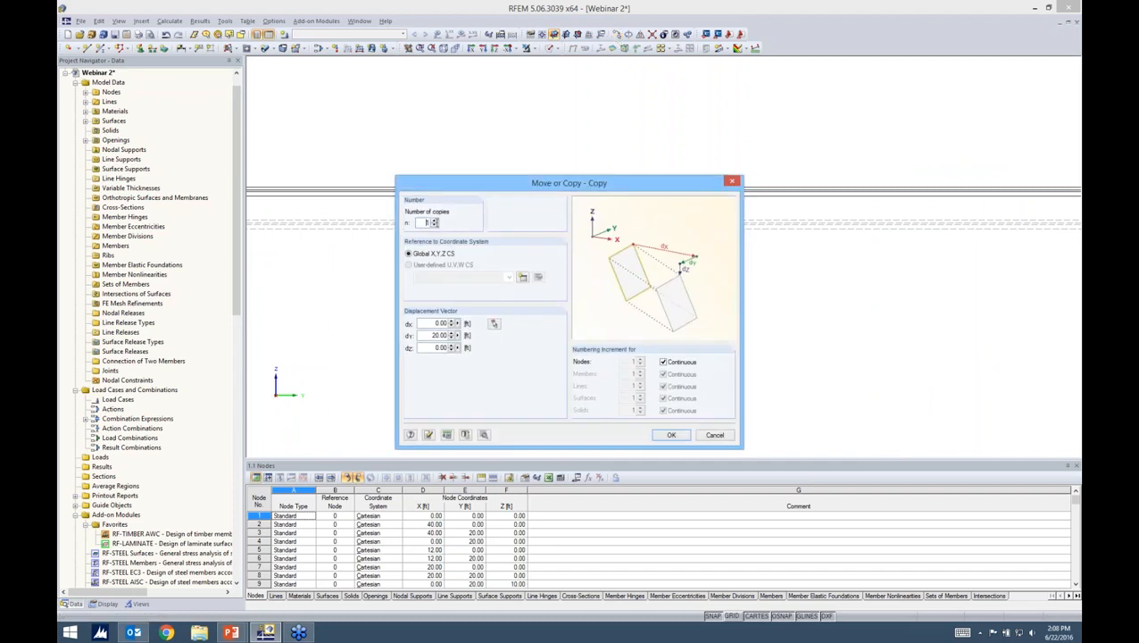
{"action": "type", "text": "0"}
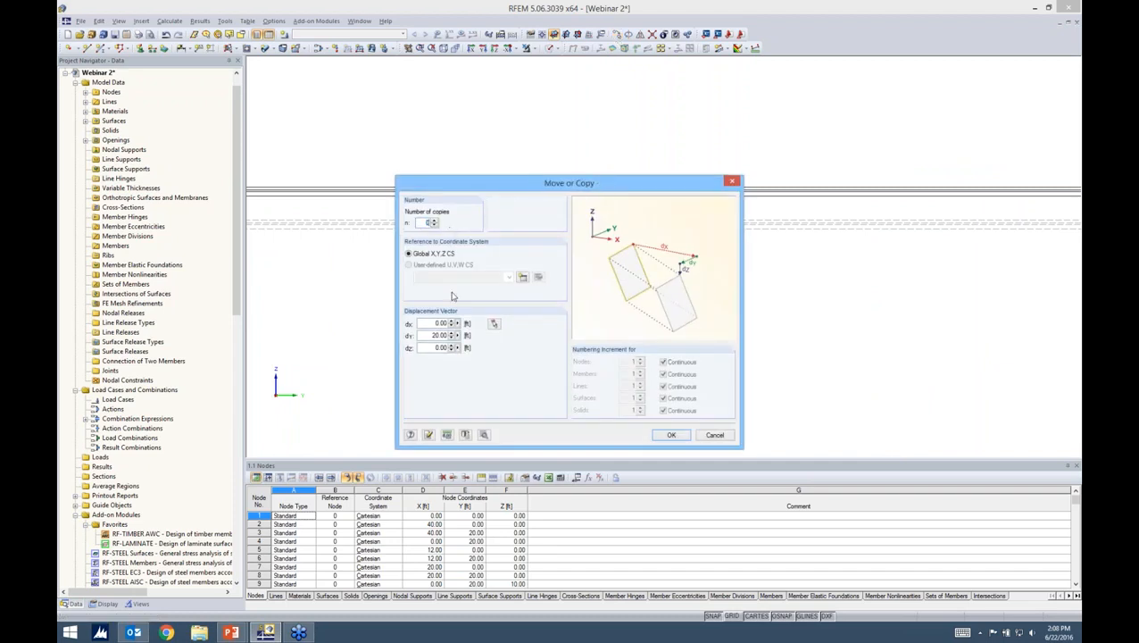
{"action": "left_click_drag", "start_coordinate": [544, 184], "coordinate": [762, 156]}
{"action": "left_click_drag", "start_coordinate": [647, 307], "coordinate": [717, 313]}
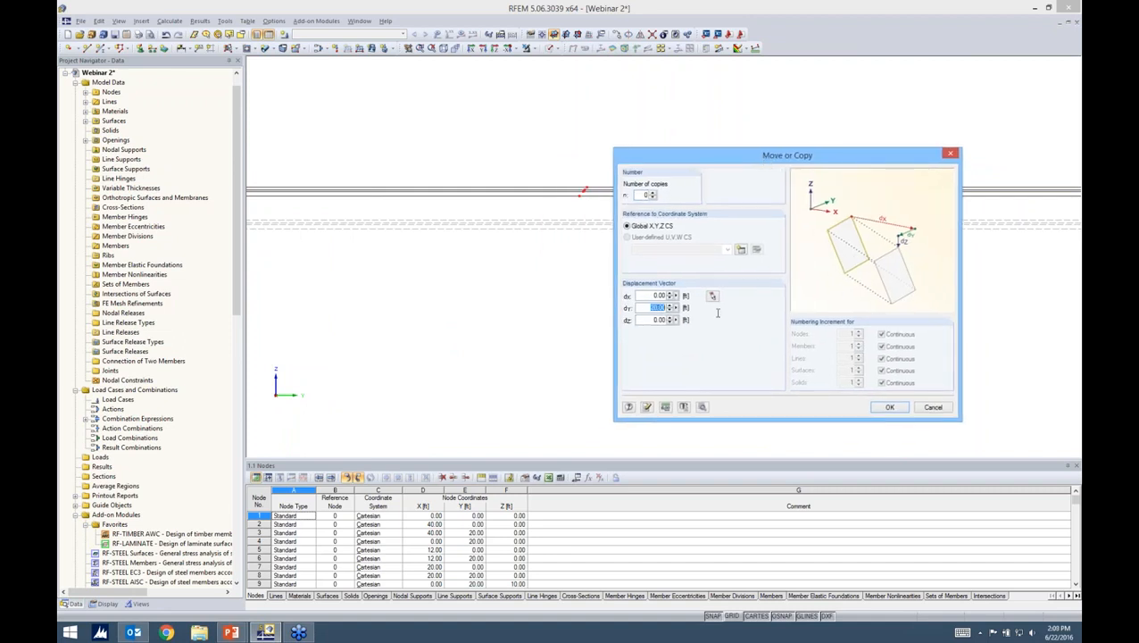
{"action": "type", "text": "0"}
{"action": "key", "text": "Tab"}
{"action": "type", "text": "3"}
{"action": "left_click", "coordinate": [889, 407]}
{"action": "scroll", "coordinate": [625, 197], "scroll_direction": "down", "scroll_amount": 5}
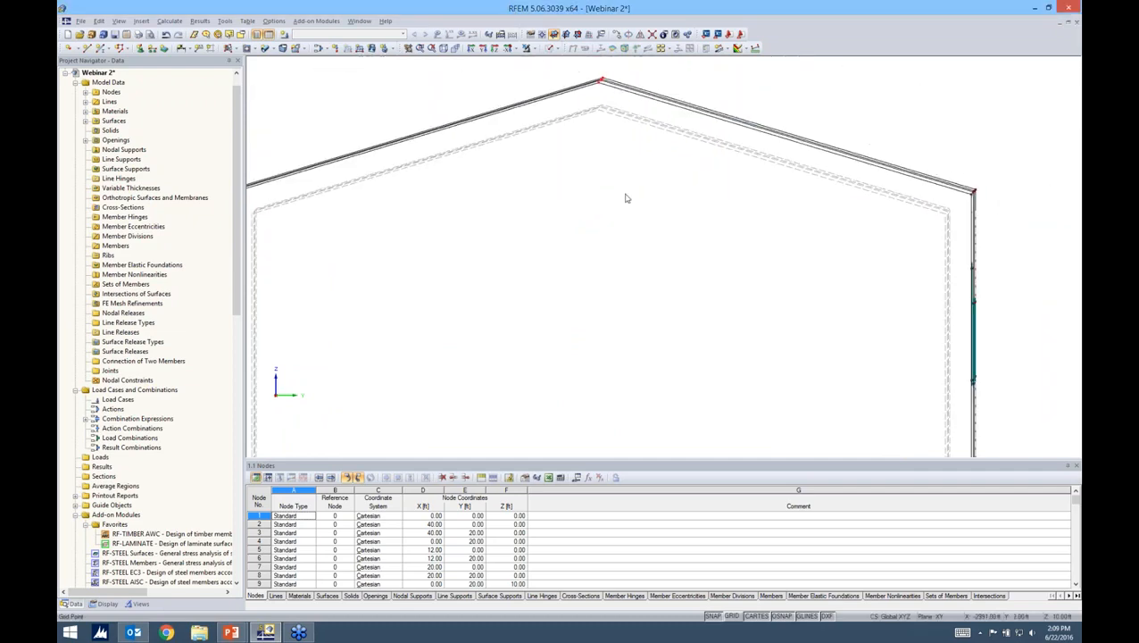
- Begin a new member of type Beam and open the standardized rectangular timber sections for its start cross-section
{"action": "middle_click_drag", "start_coordinate": [582, 248], "coordinate": [732, 339], "text": "ctrl"}
{"action": "scroll", "coordinate": [697, 294], "scroll_direction": "down", "scroll_amount": 2}
{"action": "middle_click_drag", "start_coordinate": [815, 196], "coordinate": [794, 183]}
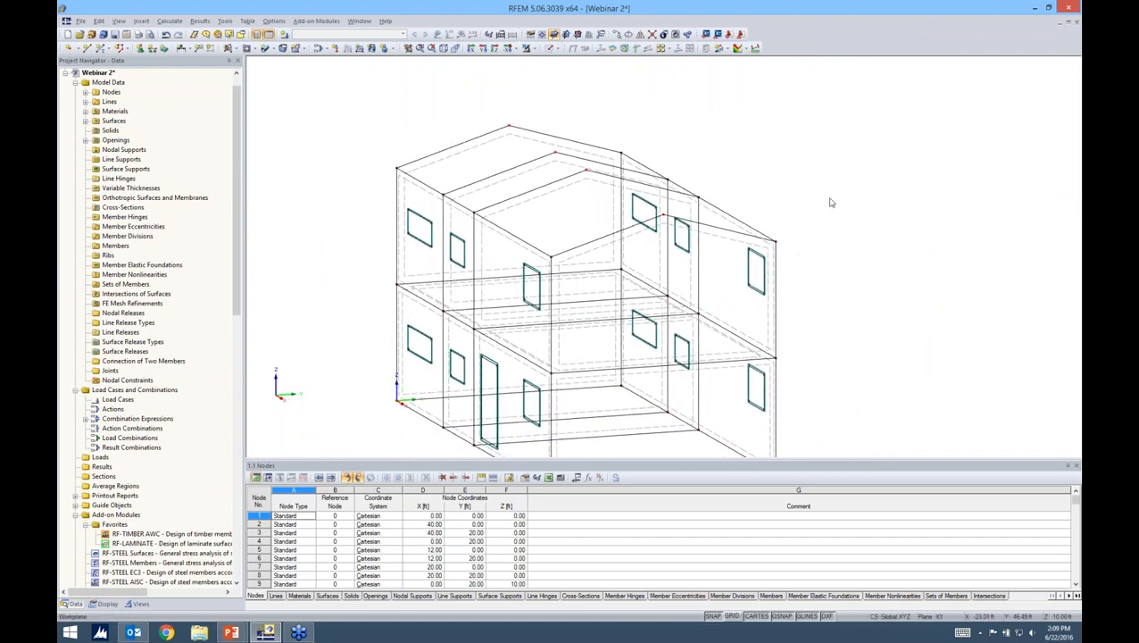
{"action": "left_click", "coordinate": [105, 48]}
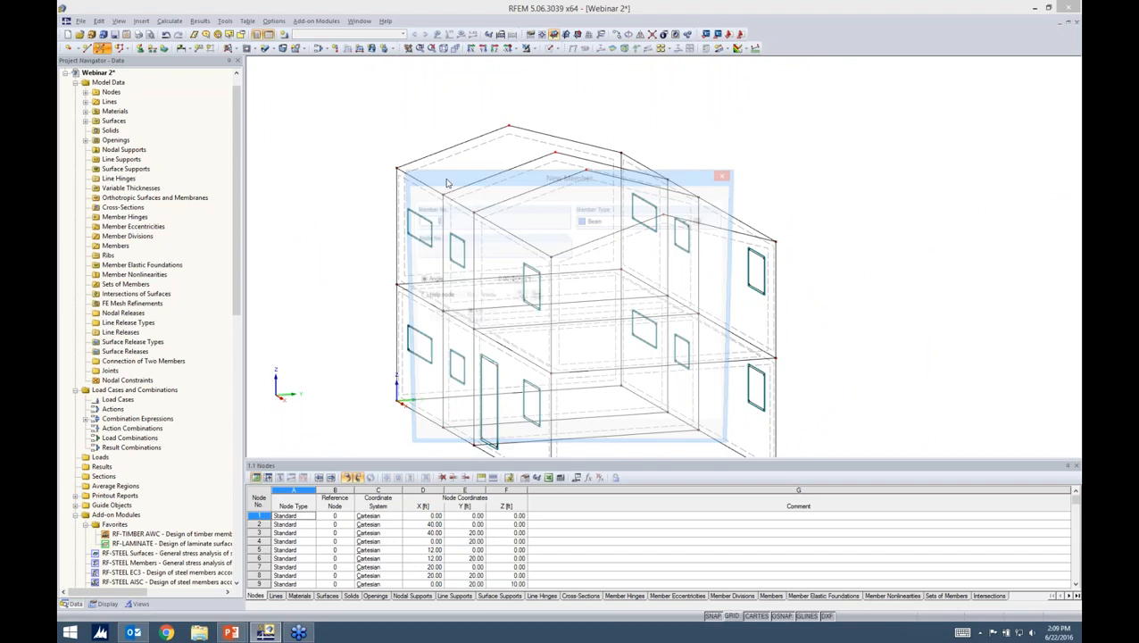
{"action": "left_click_drag", "start_coordinate": [554, 179], "coordinate": [566, 150]}
{"action": "left_click", "coordinate": [641, 198]}
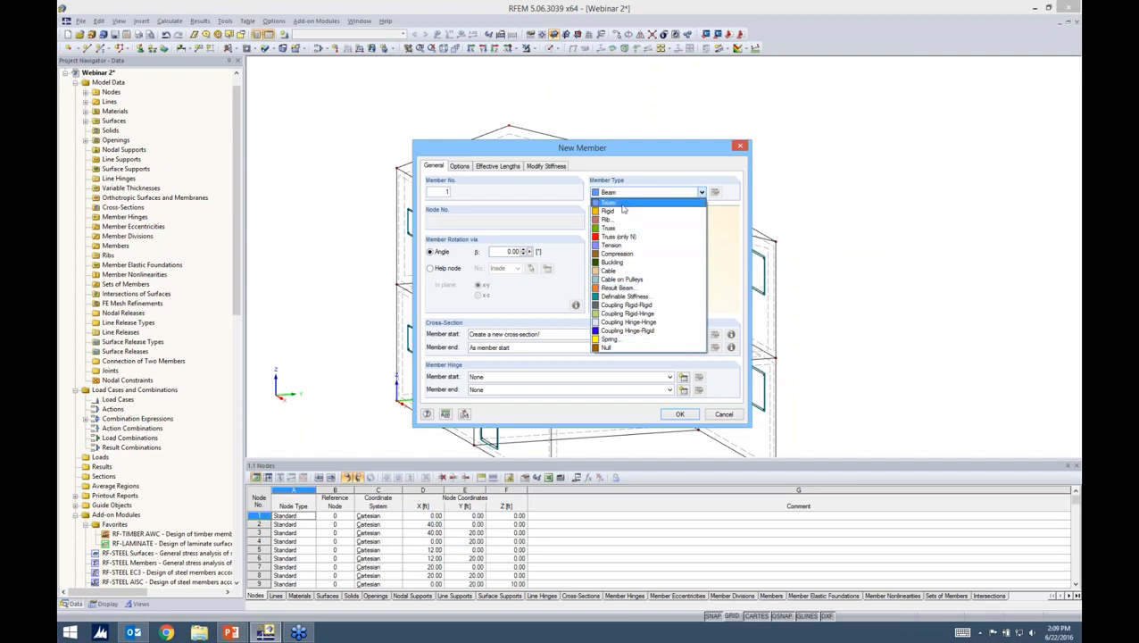
{"action": "left_click", "coordinate": [622, 204]}
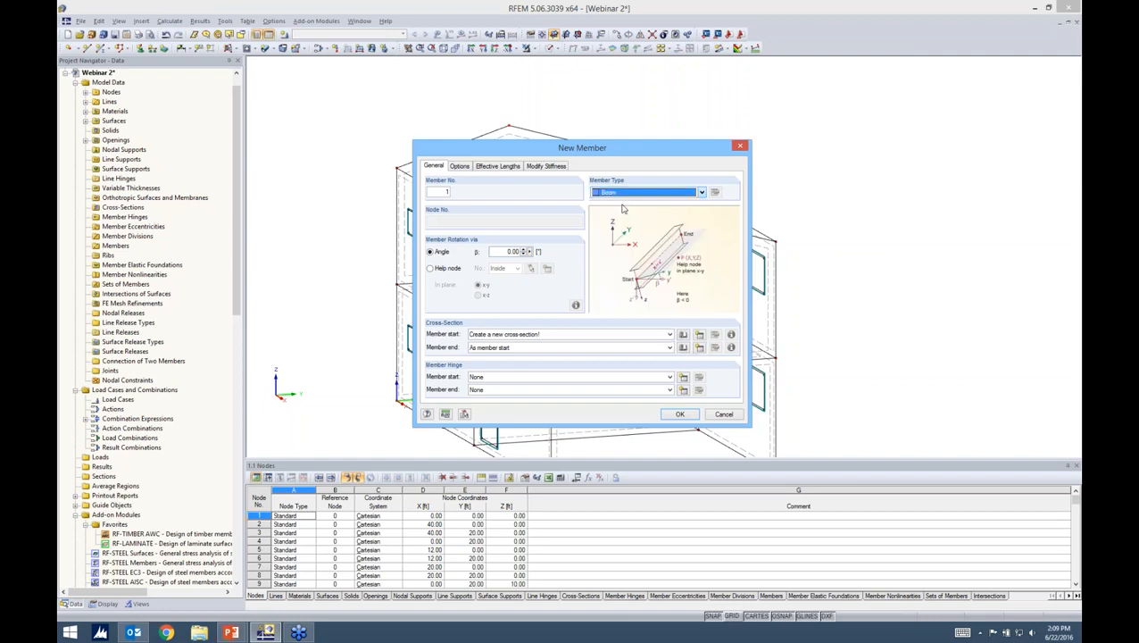
{"action": "left_click", "coordinate": [683, 336]}
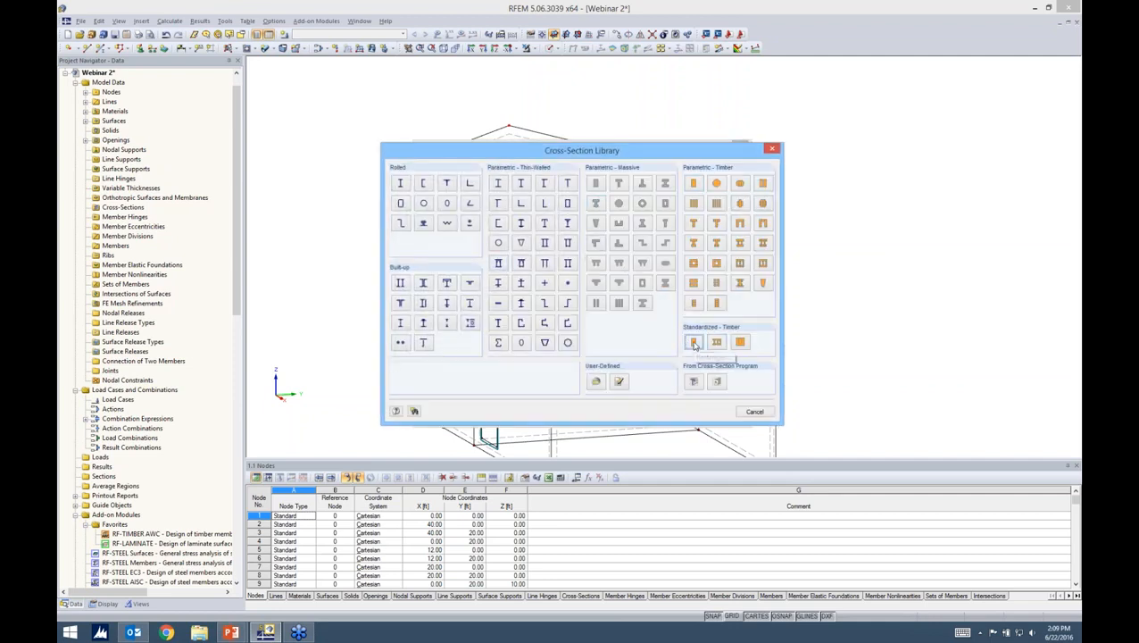
{"action": "left_click", "coordinate": [694, 343]}
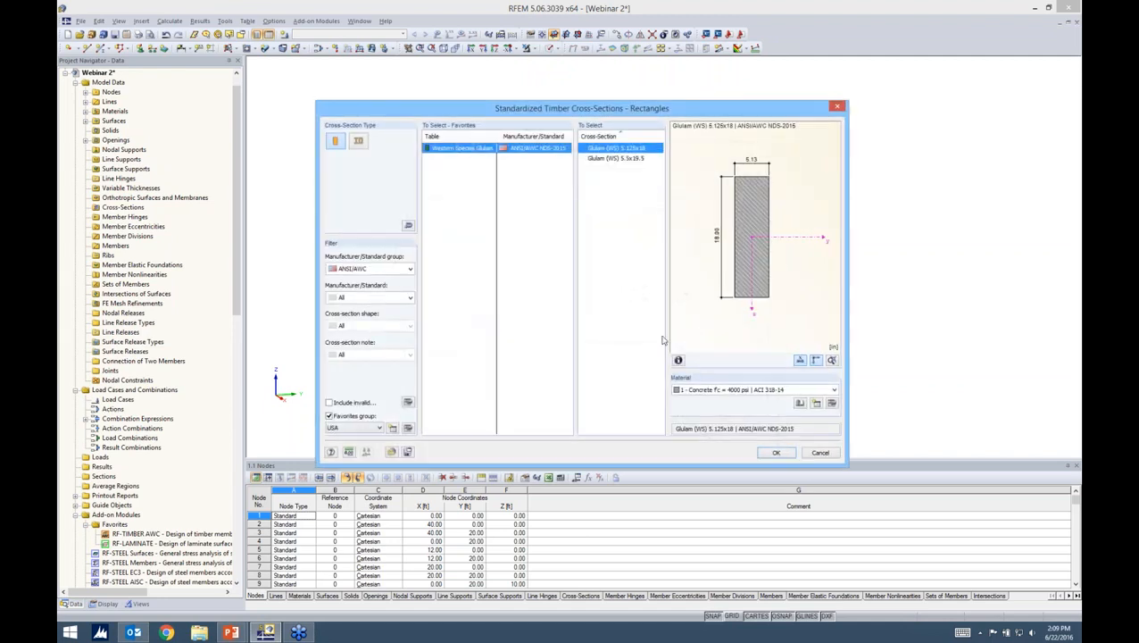
- Examine the unfiltered ANSI/AWC and CAN/CSA timber section tables, including sawn timbers and glulam, and return to the ANSI/AWC USA favorites
{"action": "left_click", "coordinate": [330, 416]}
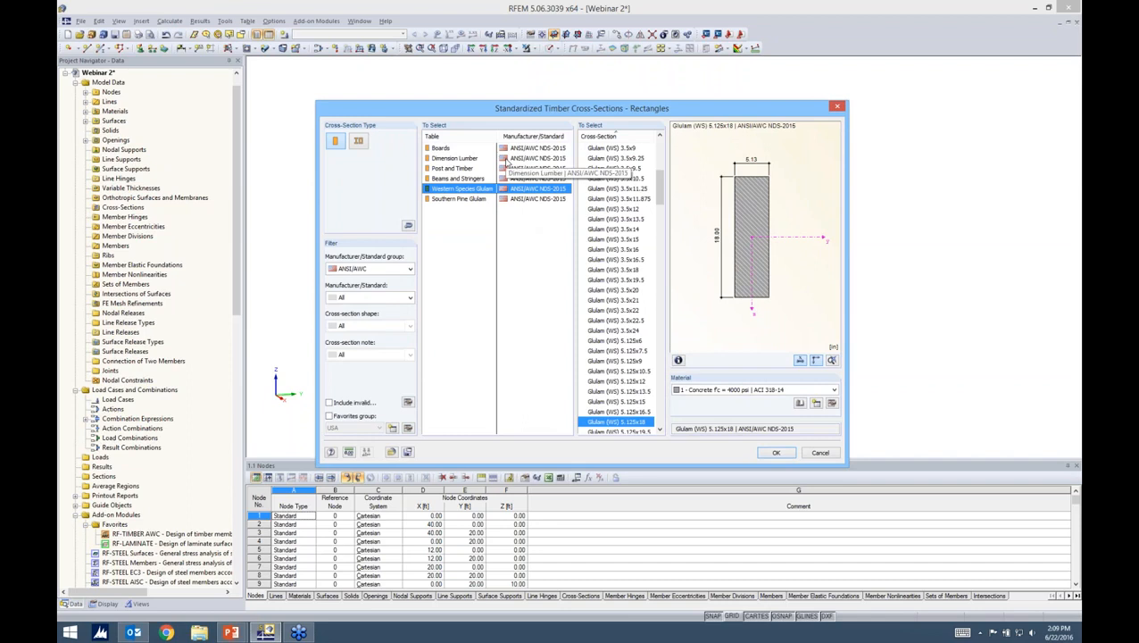
{"action": "left_click", "coordinate": [365, 270]}
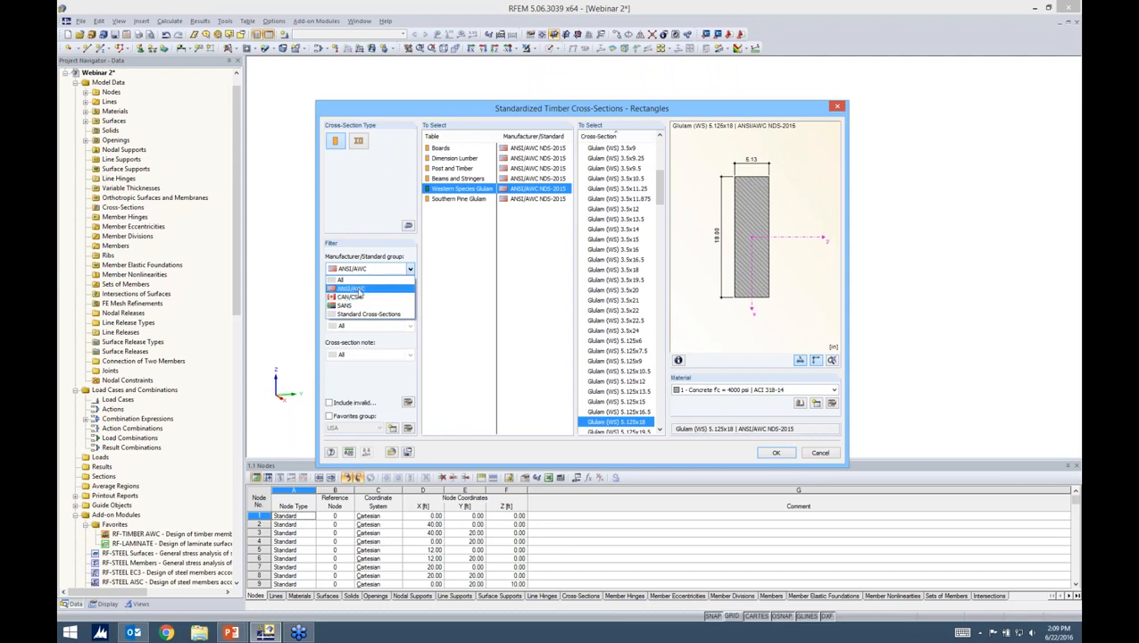
{"action": "left_click", "coordinate": [354, 296]}
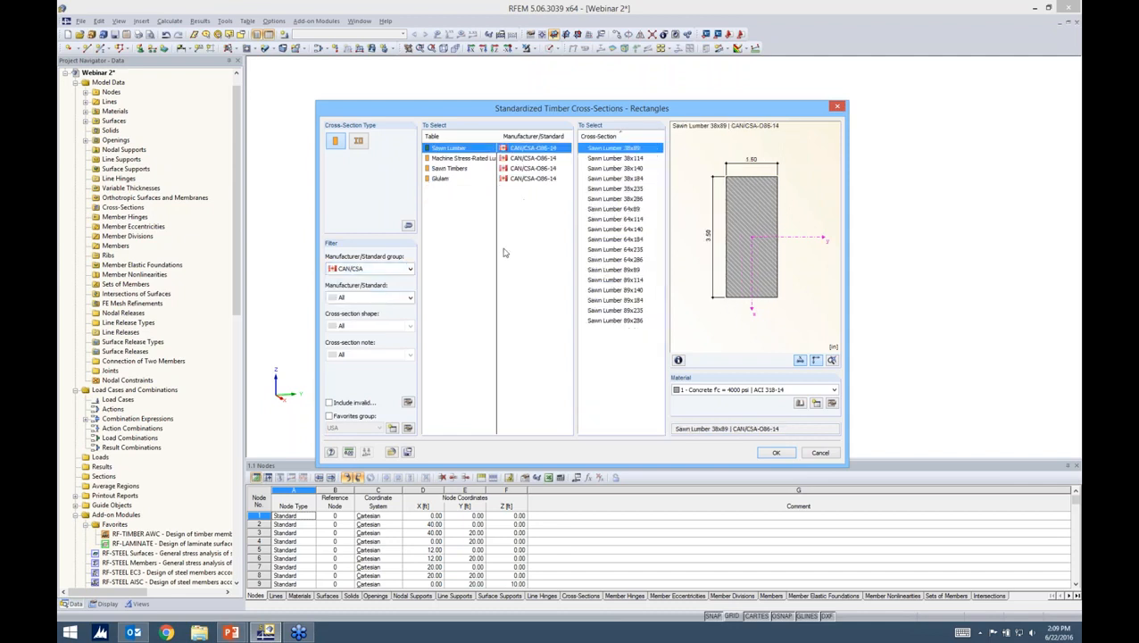
{"action": "left_click", "coordinate": [463, 169]}
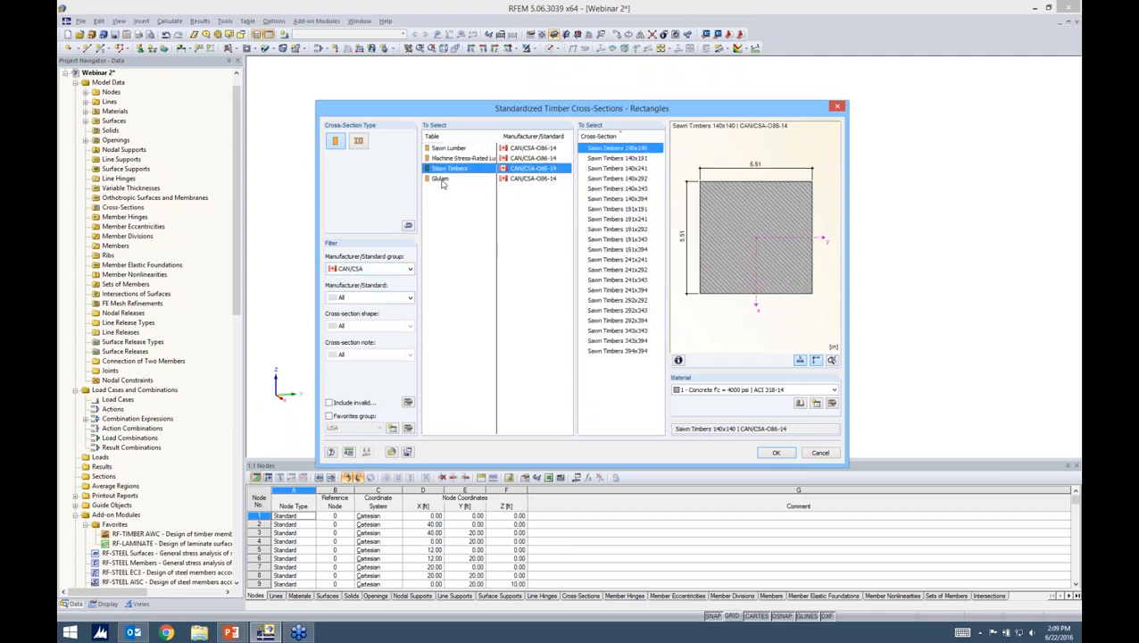
{"action": "left_click", "coordinate": [440, 181]}
{"action": "left_click", "coordinate": [373, 269]}
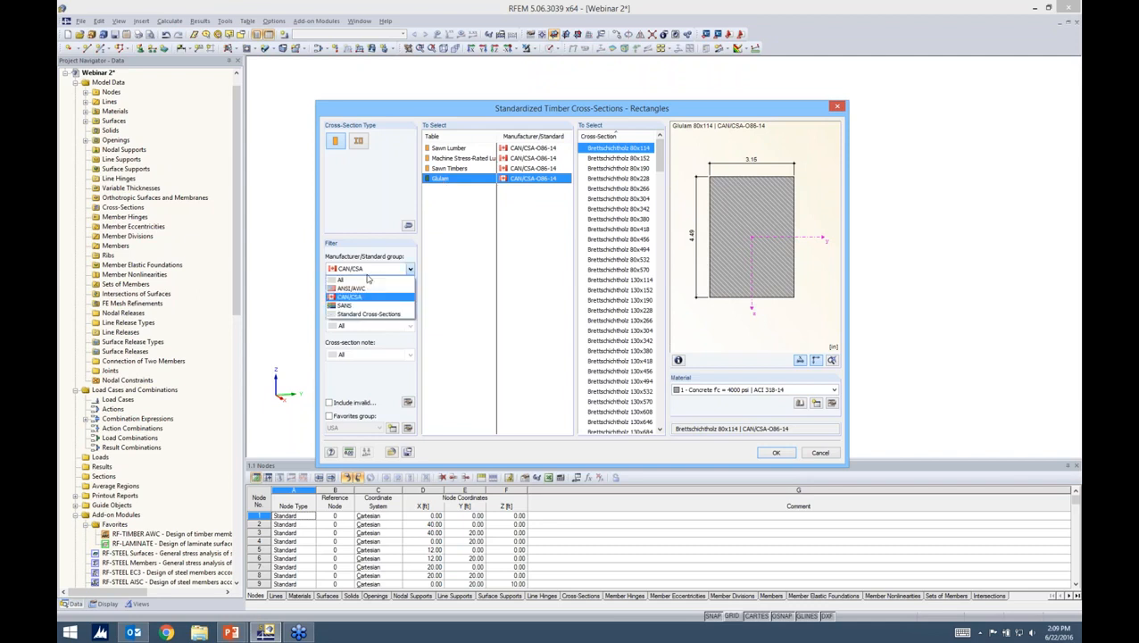
{"action": "left_click", "coordinate": [362, 285]}
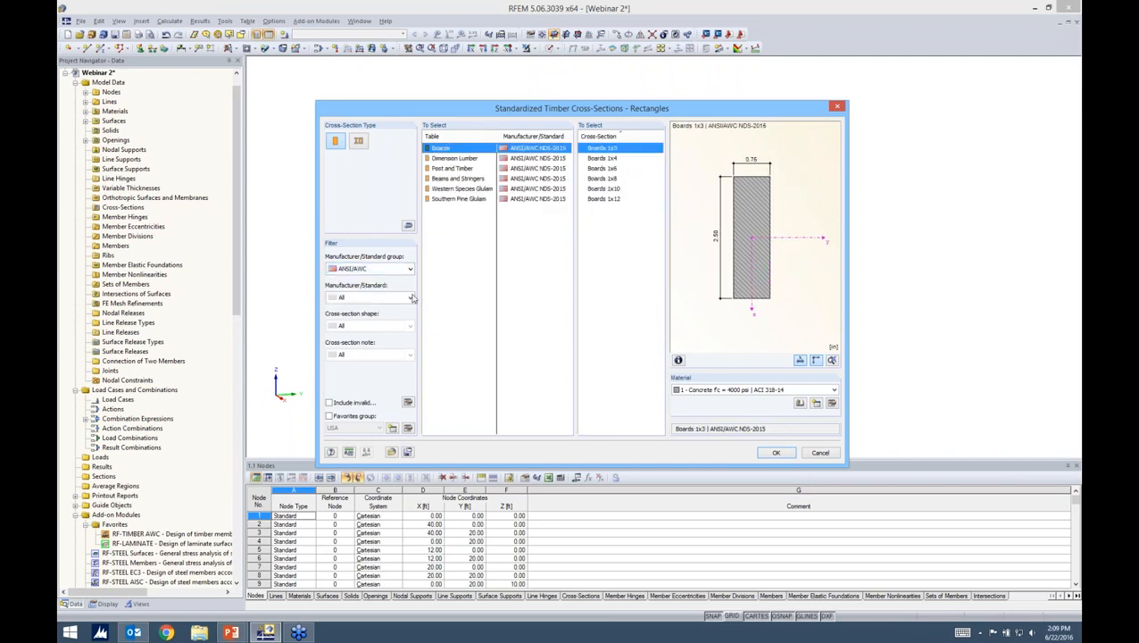
{"action": "left_click", "coordinate": [330, 416]}
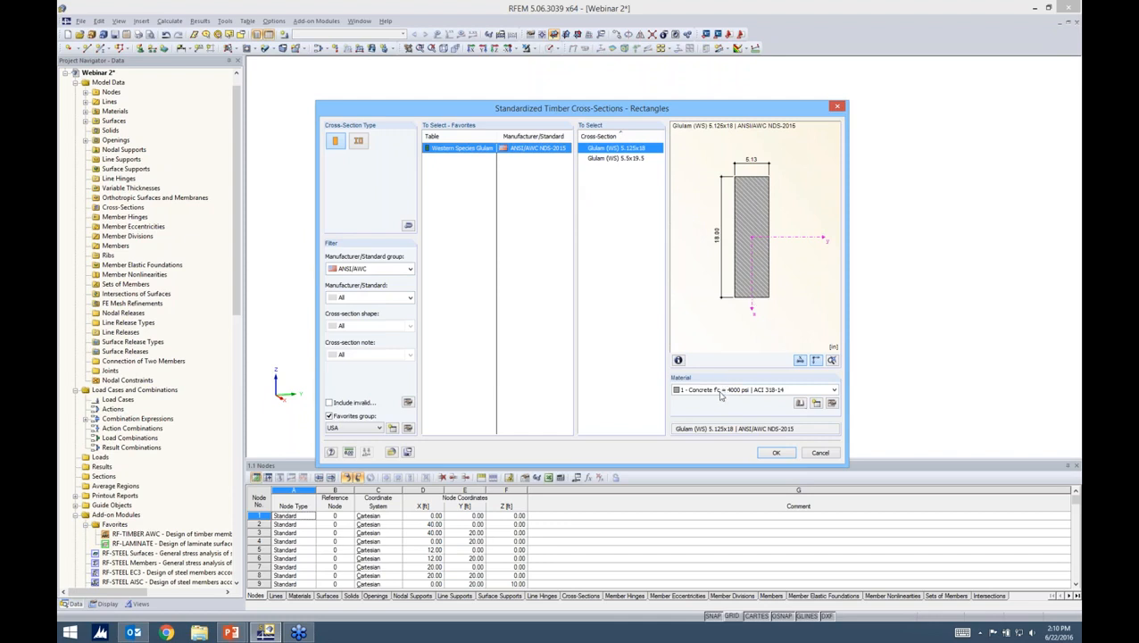
- Open the material library for the section and filter it to Timber, Wood (North America), standard group ANSI/AWC
{"action": "left_click", "coordinate": [800, 403]}
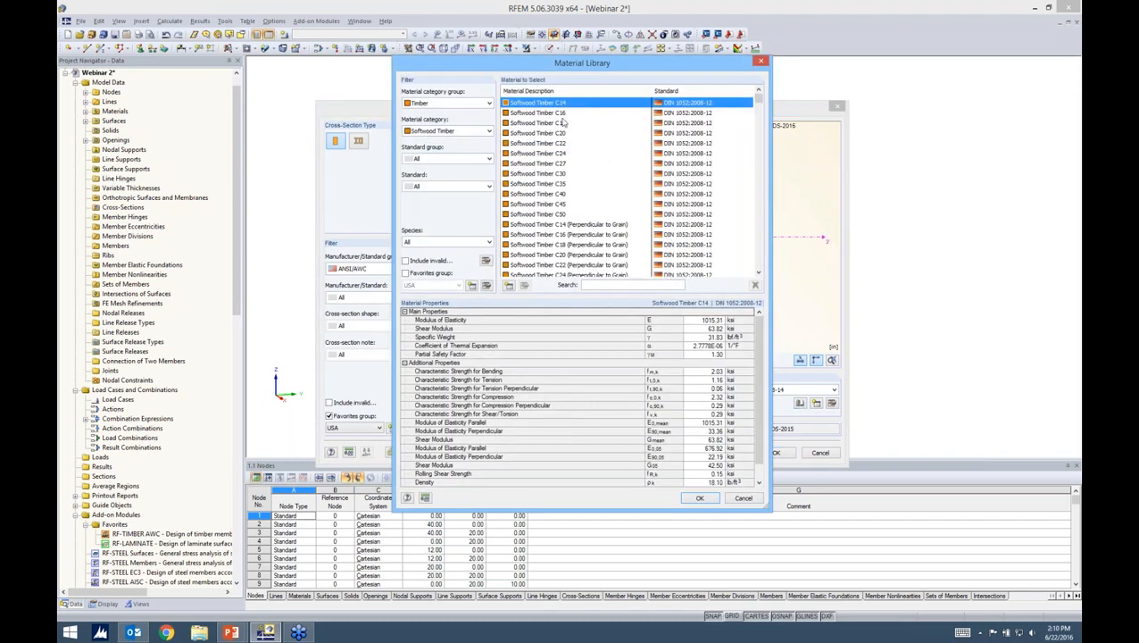
{"action": "left_click", "coordinate": [463, 104]}
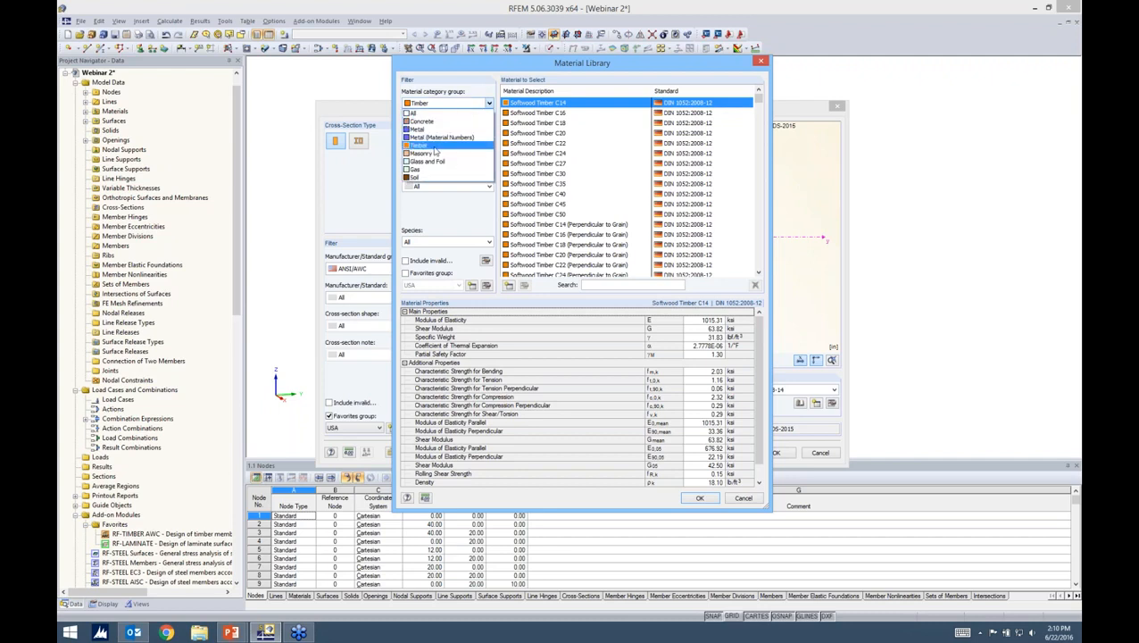
{"action": "left_click", "coordinate": [434, 146]}
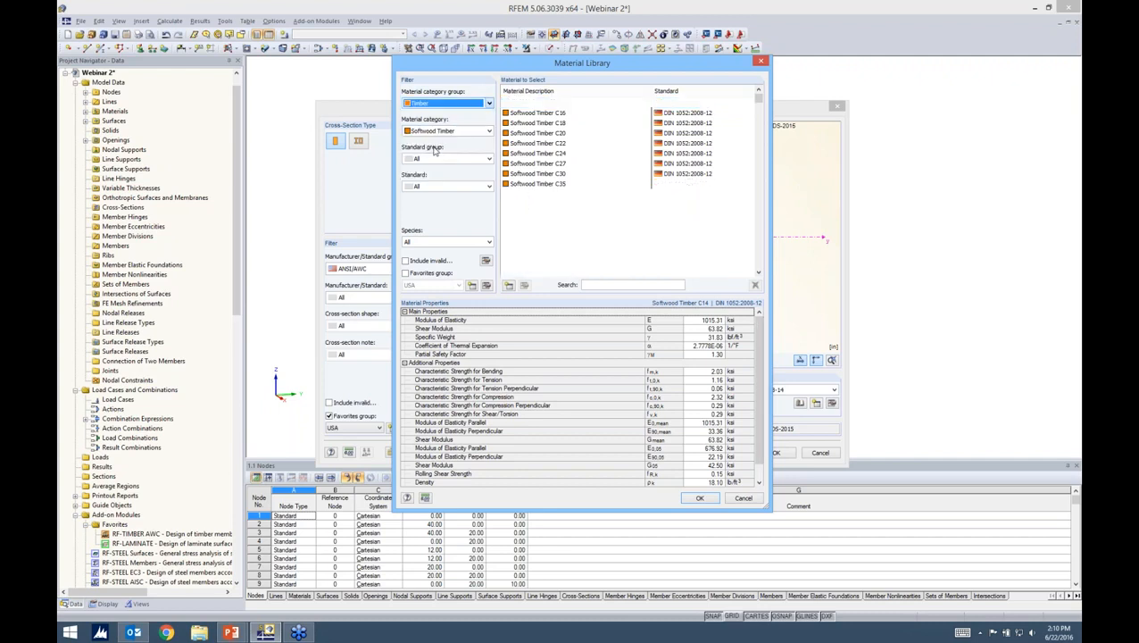
{"action": "left_click", "coordinate": [437, 132]}
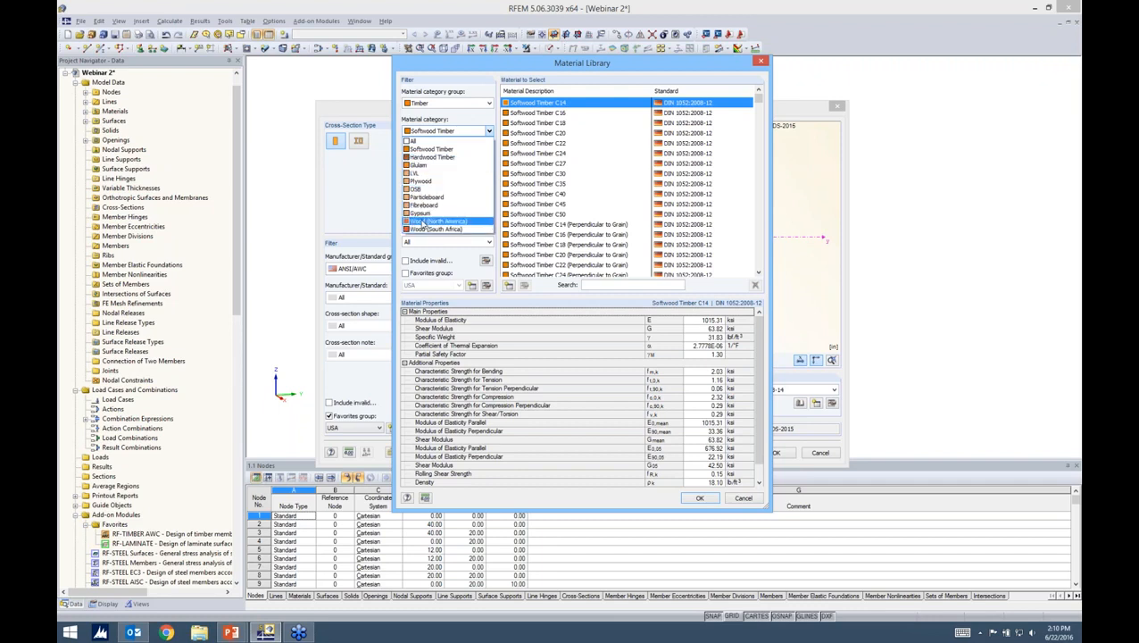
{"action": "left_click", "coordinate": [421, 221]}
{"action": "left_click", "coordinate": [443, 159]}
{"action": "left_click", "coordinate": [440, 186]}
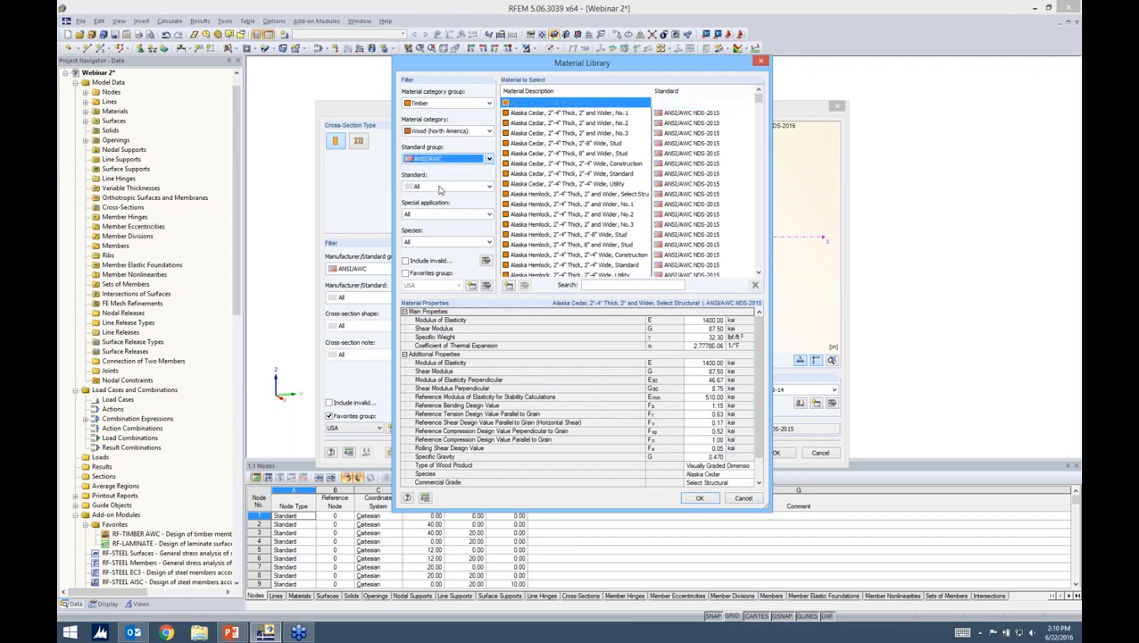
- Examine the CAN/CSA wood materials and the full ANSI/AWC material list, leaving the standard group at ANSI/AWC
{"action": "left_click", "coordinate": [472, 161]}
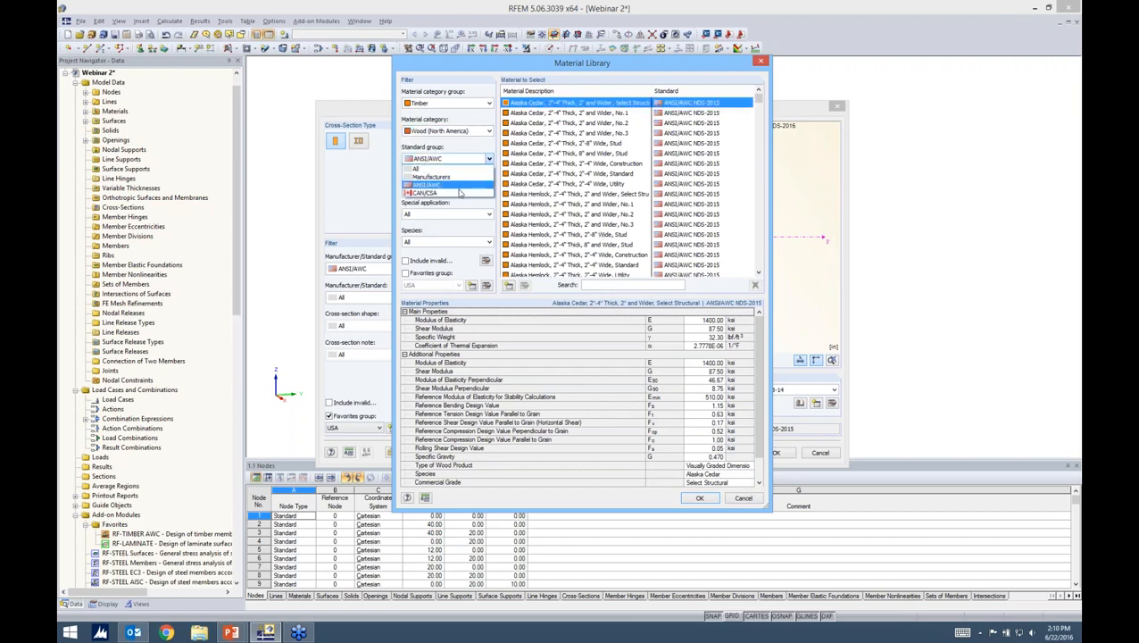
{"action": "left_click", "coordinate": [459, 177]}
{"action": "left_click", "coordinate": [459, 160]}
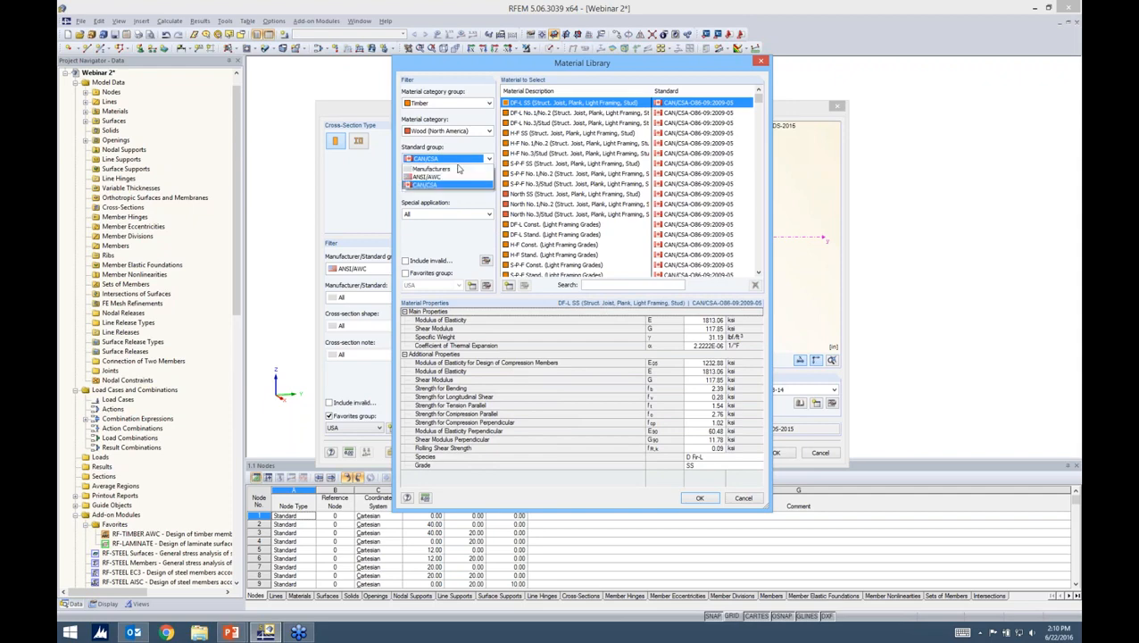
{"action": "left_click", "coordinate": [446, 186]}
{"action": "left_click_drag", "start_coordinate": [758, 101], "coordinate": [755, 268]}
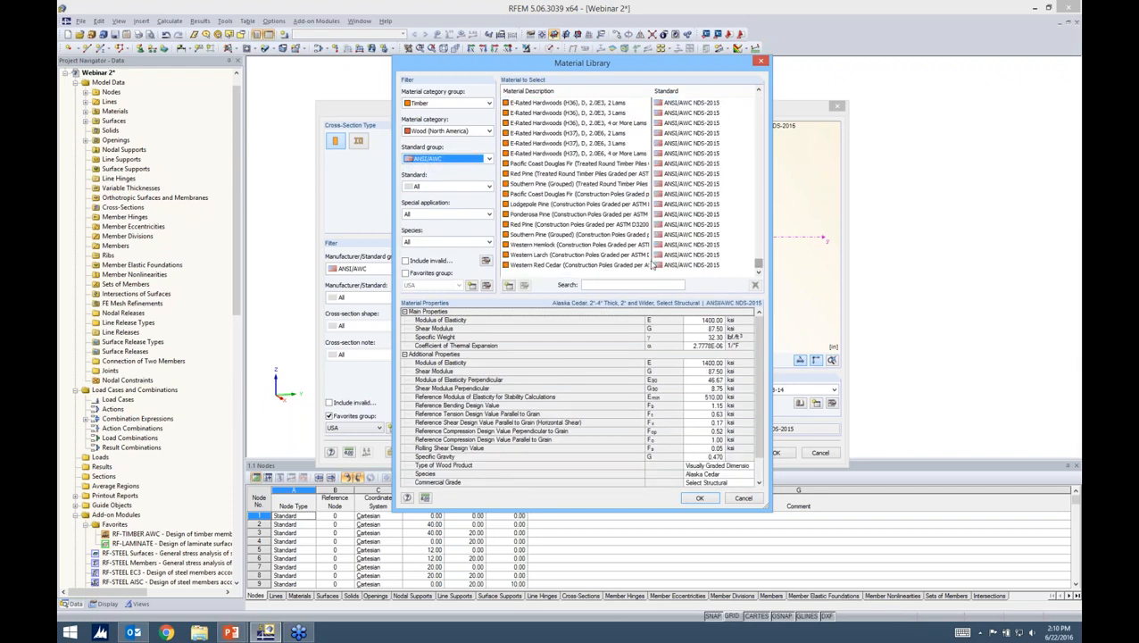
{"action": "left_click", "coordinate": [596, 285]}
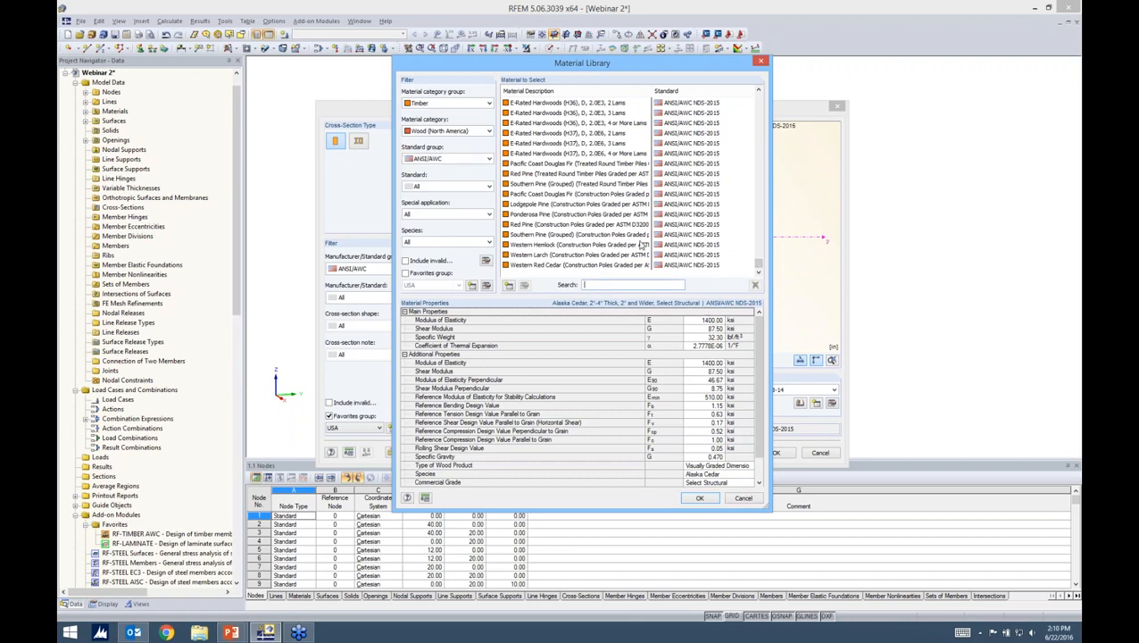
- Limit the materials to the USA favorites and assign 24F-1.7E, 24F-V5, DF/HF, 4 or More Lams to the glulam section
{"action": "left_click", "coordinate": [406, 273]}
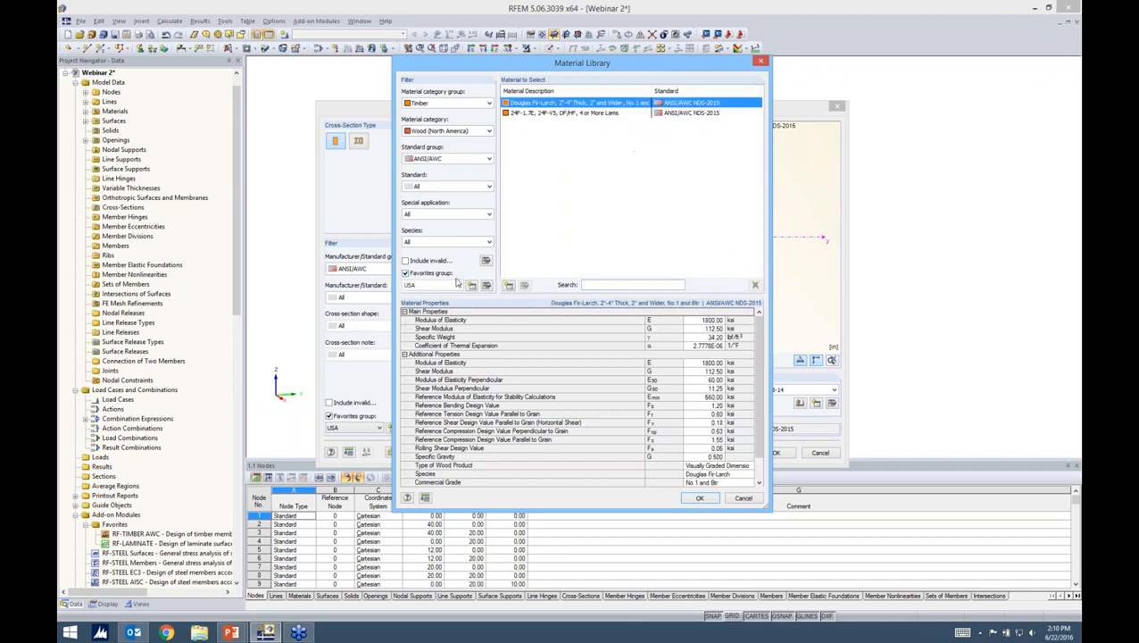
{"action": "left_click", "coordinate": [539, 114]}
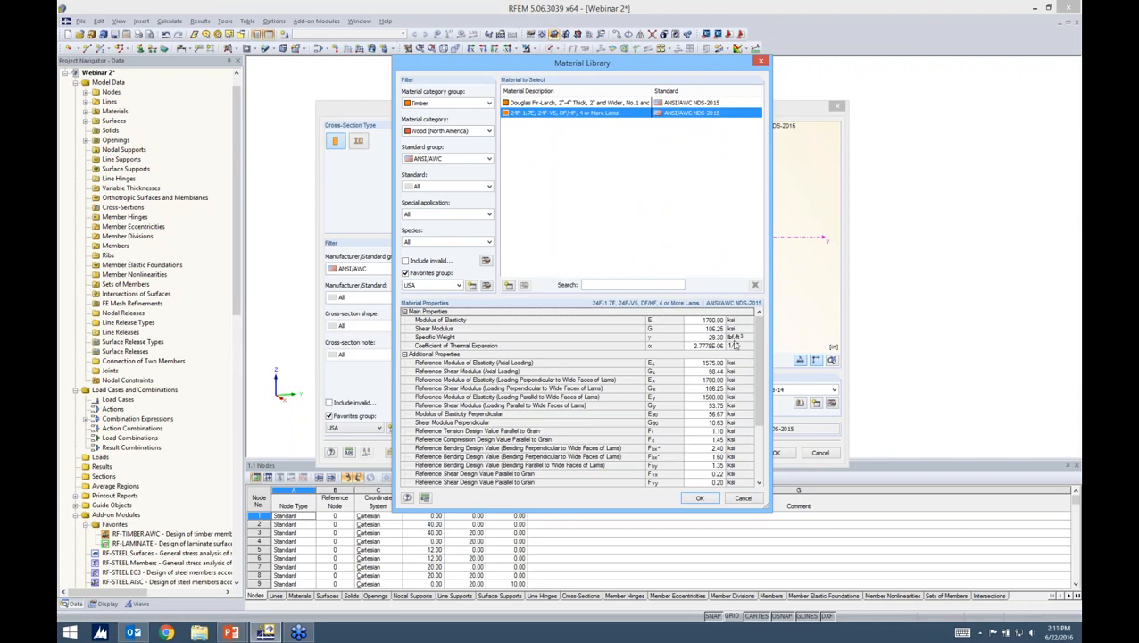
{"action": "scroll", "coordinate": [752, 407], "scroll_direction": "down", "scroll_amount": 3}
{"action": "scroll", "coordinate": [751, 407], "scroll_direction": "up", "scroll_amount": 3}
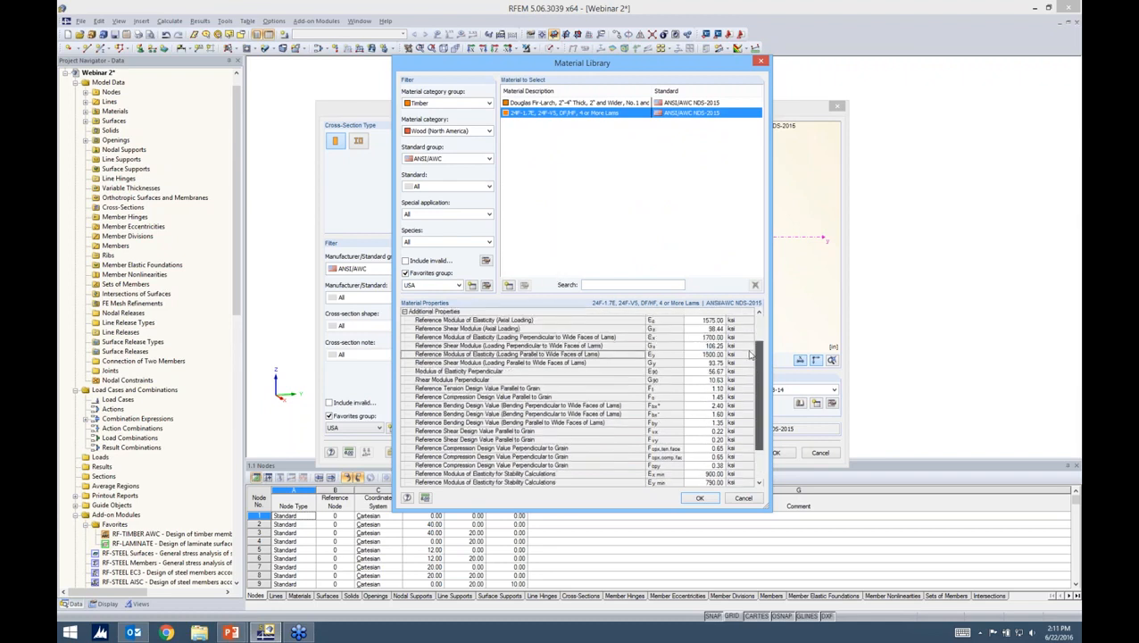
{"action": "left_click", "coordinate": [700, 498]}
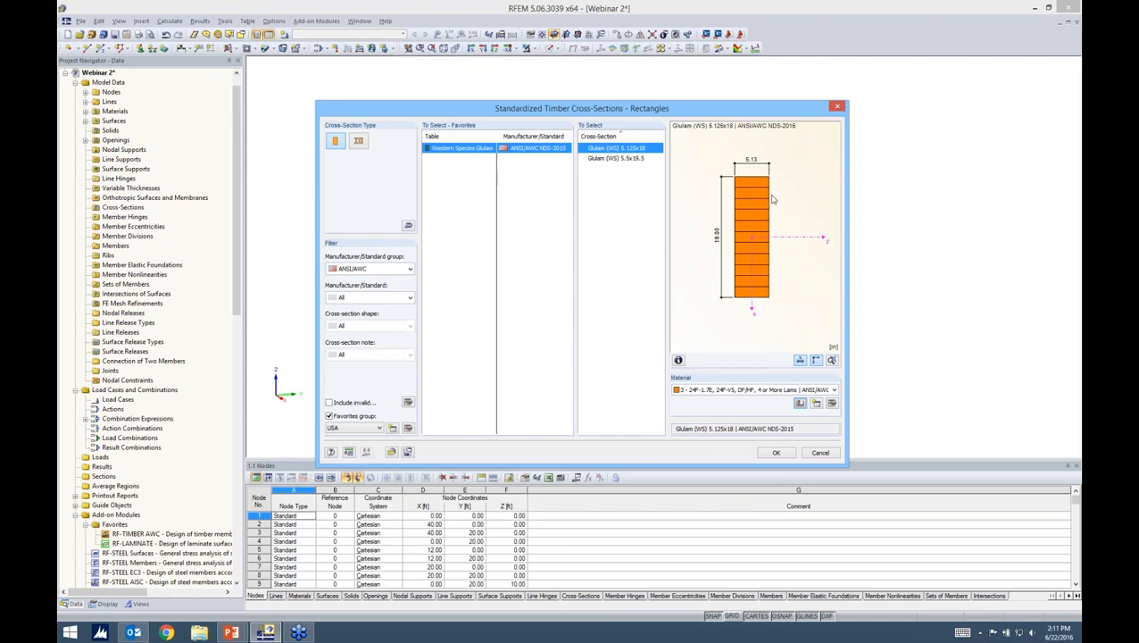
- Examine the cross-section properties of the Glulam (WS) 5.125x18 section and close the information window
{"action": "left_click", "coordinate": [678, 360]}
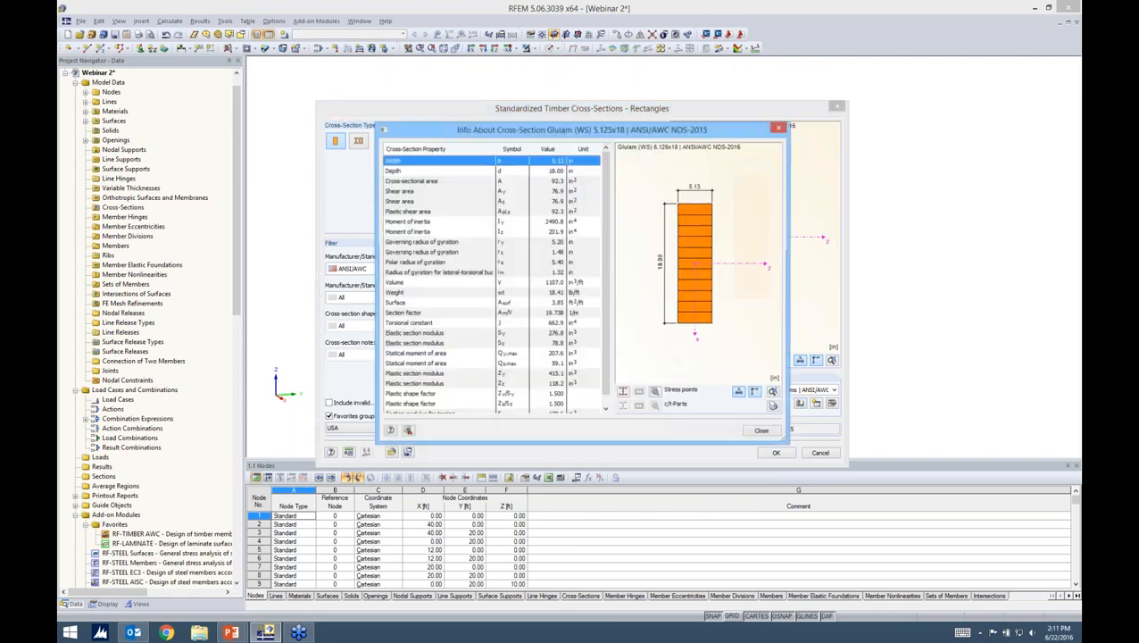
{"action": "scroll", "coordinate": [593, 265], "scroll_direction": "down", "scroll_amount": 1}
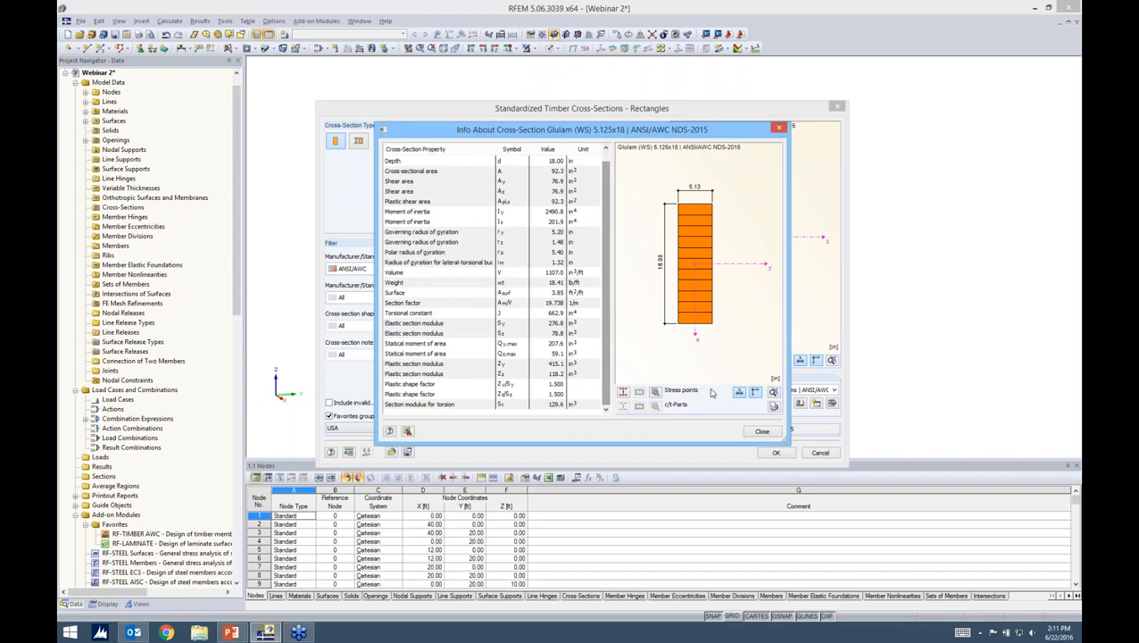
{"action": "left_click", "coordinate": [758, 432]}
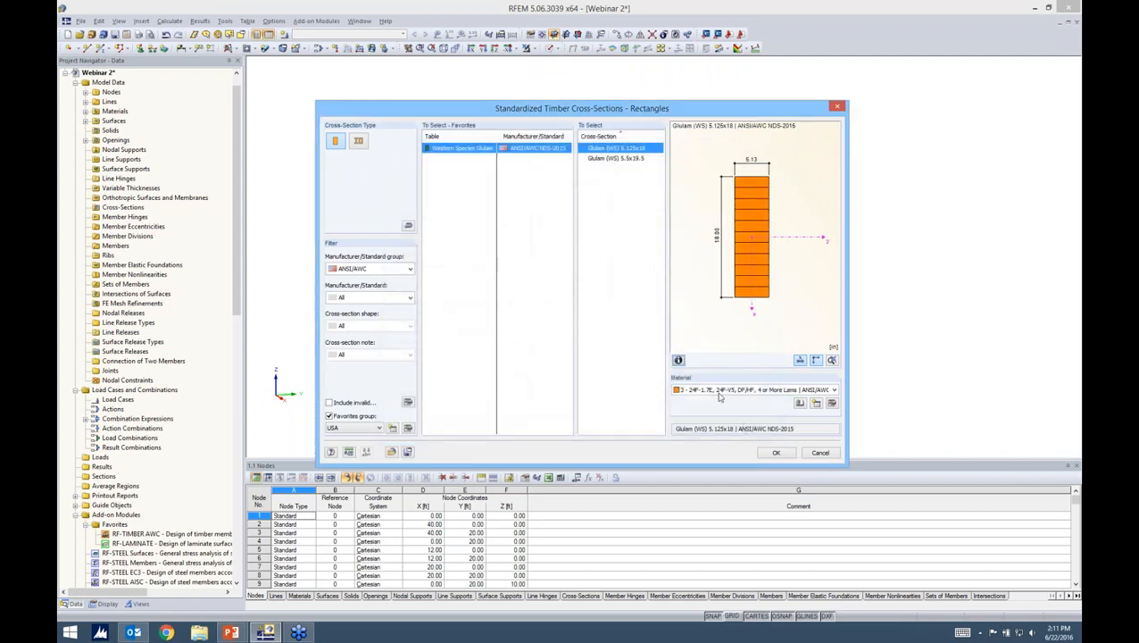
- Examine the material model options for the glulam material and switch to the PowerPoint slide on timber material types
{"action": "left_click", "coordinate": [831, 404]}
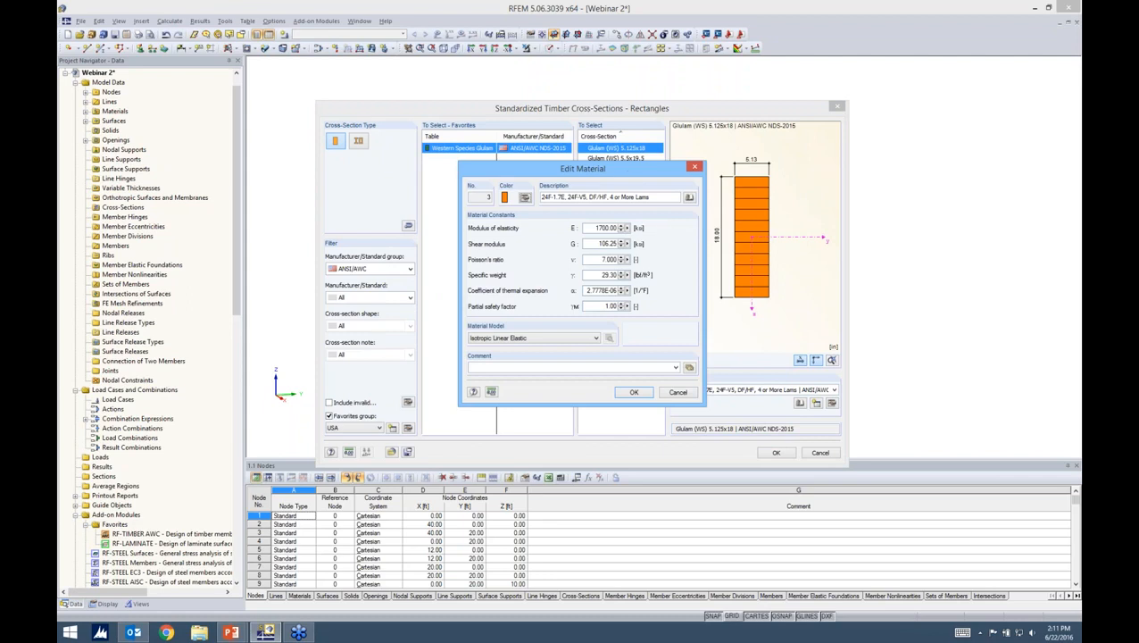
{"action": "left_click_drag", "start_coordinate": [628, 170], "coordinate": [627, 160]}
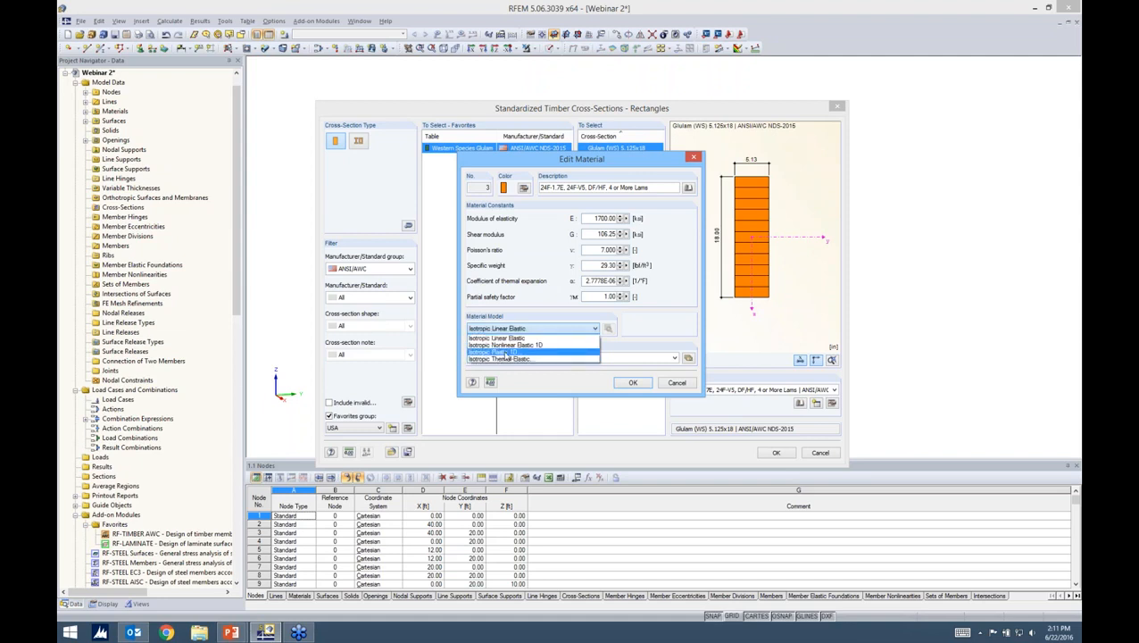
{"action": "key", "text": "alt+Tab"}
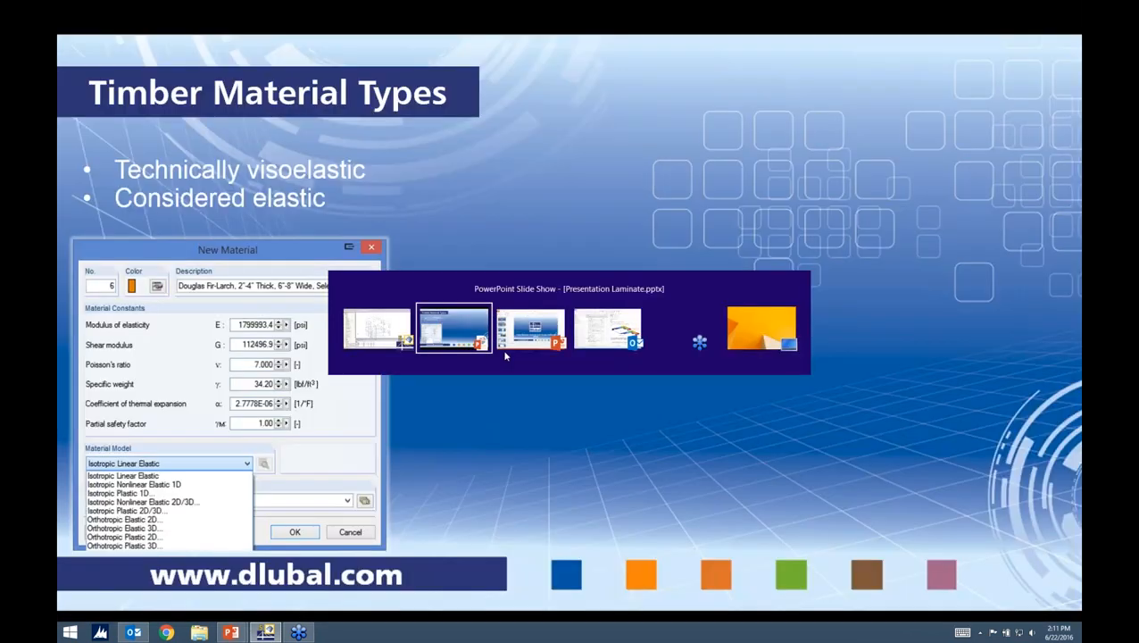
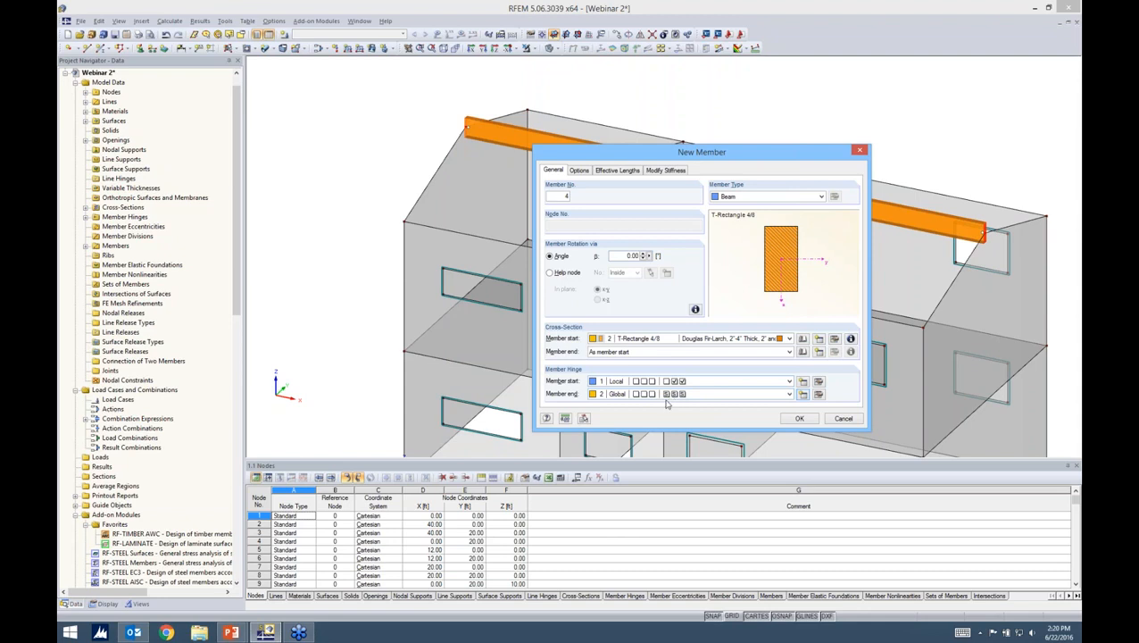
- Place a T-Rectangle 4/8 beam rafter from the ridge beam's end to the wall corner and copy it down the slope past the wall
{"action": "left_click", "coordinate": [791, 419]}
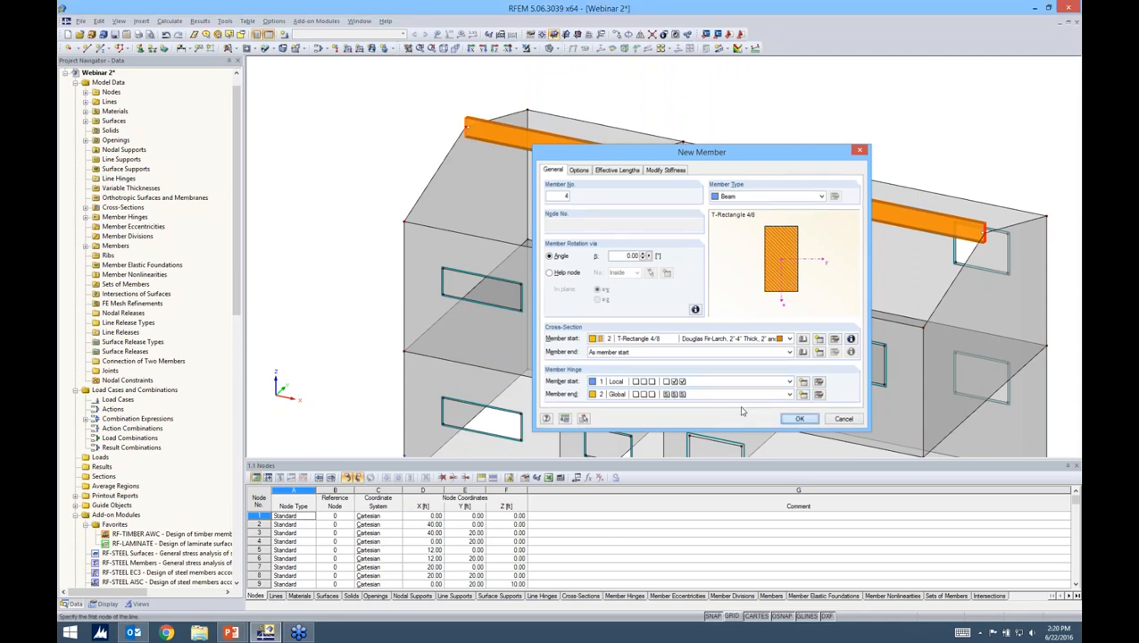
{"action": "middle_click_drag", "start_coordinate": [399, 188], "coordinate": [439, 191], "text": "ctrl"}
{"action": "left_click", "coordinate": [452, 150]}
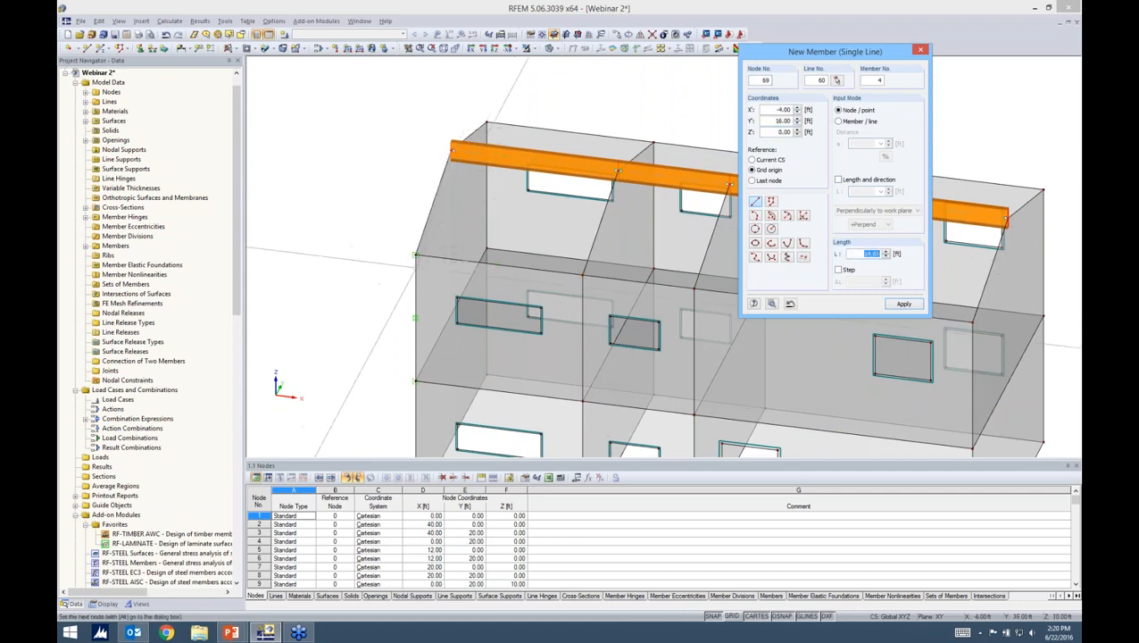
{"action": "left_click", "coordinate": [414, 254]}
{"action": "middle_click_drag", "start_coordinate": [384, 210], "coordinate": [364, 197], "text": "ctrl"}
{"action": "left_click_drag", "start_coordinate": [442, 122], "coordinate": [390, 215], "text": "ctrl"}
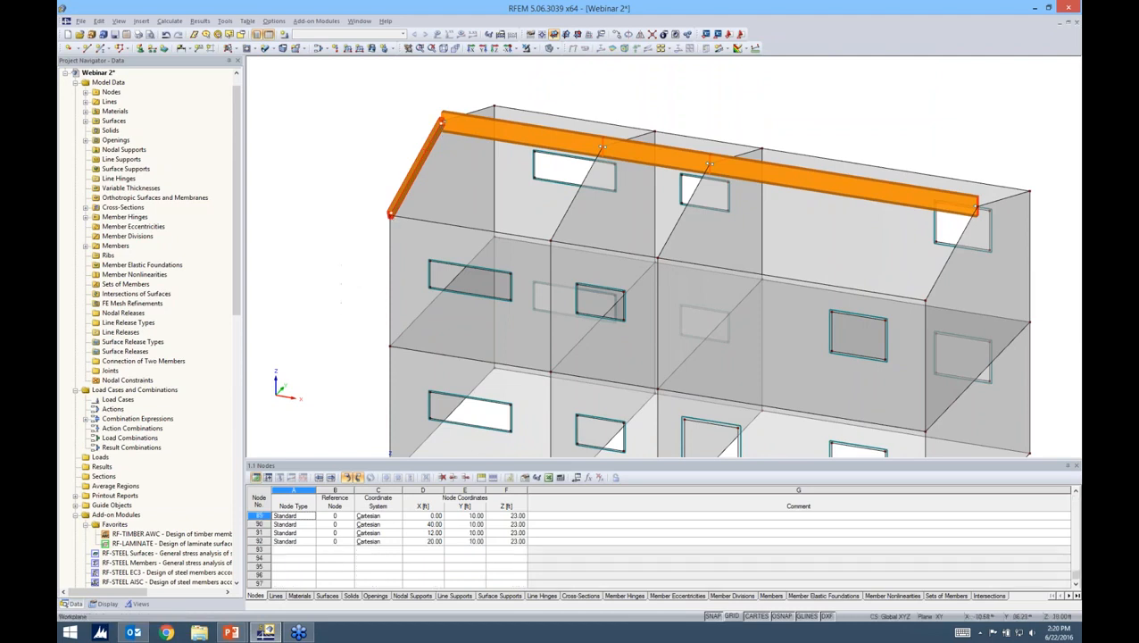
- Set the start hinge of the overhanging rafter member to hinge 2, Global
{"action": "middle_click_drag", "start_coordinate": [482, 268], "coordinate": [451, 284], "text": "ctrl"}
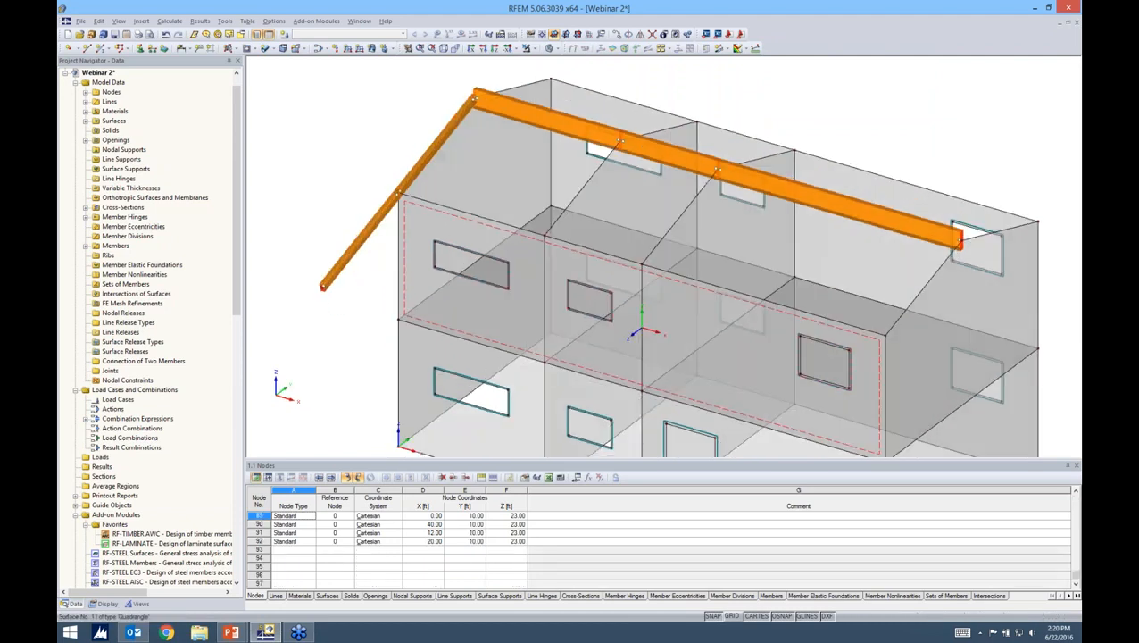
{"action": "double_click", "coordinate": [376, 229]}
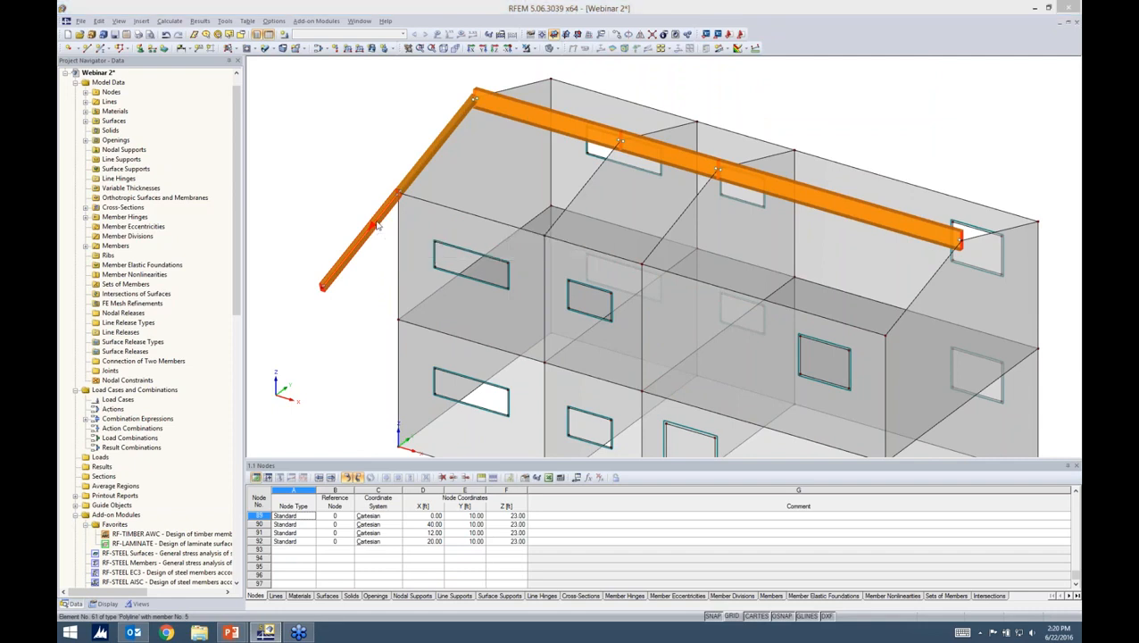
{"action": "left_click_drag", "start_coordinate": [487, 182], "coordinate": [592, 168]}
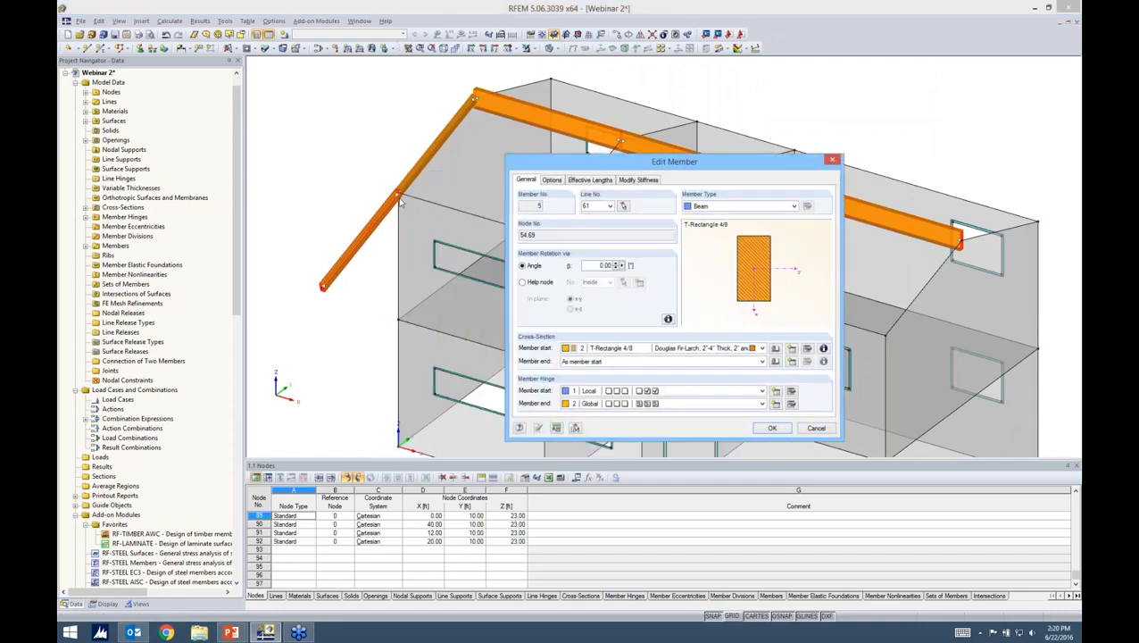
{"action": "left_click", "coordinate": [665, 391]}
{"action": "left_click", "coordinate": [649, 415]}
{"action": "left_click", "coordinate": [666, 391]}
{"action": "left_click", "coordinate": [654, 416]}
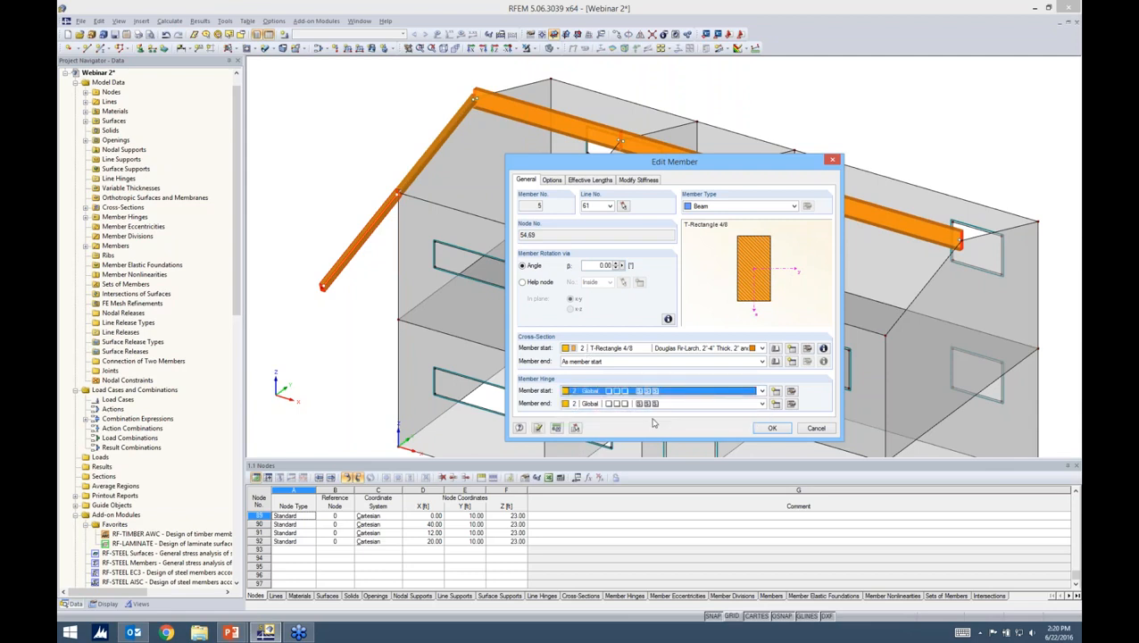
{"action": "left_click", "coordinate": [764, 427]}
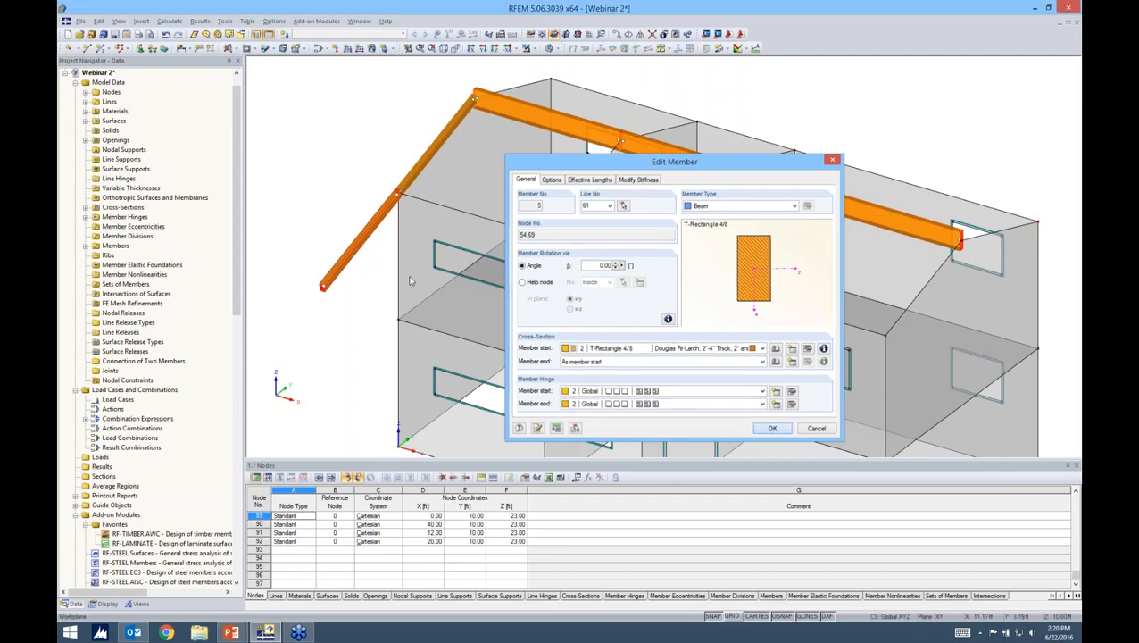
- Divide the overhanging rafter member by distance at 2 ft from its start and delete the outer segment
{"action": "right_click", "coordinate": [373, 235]}
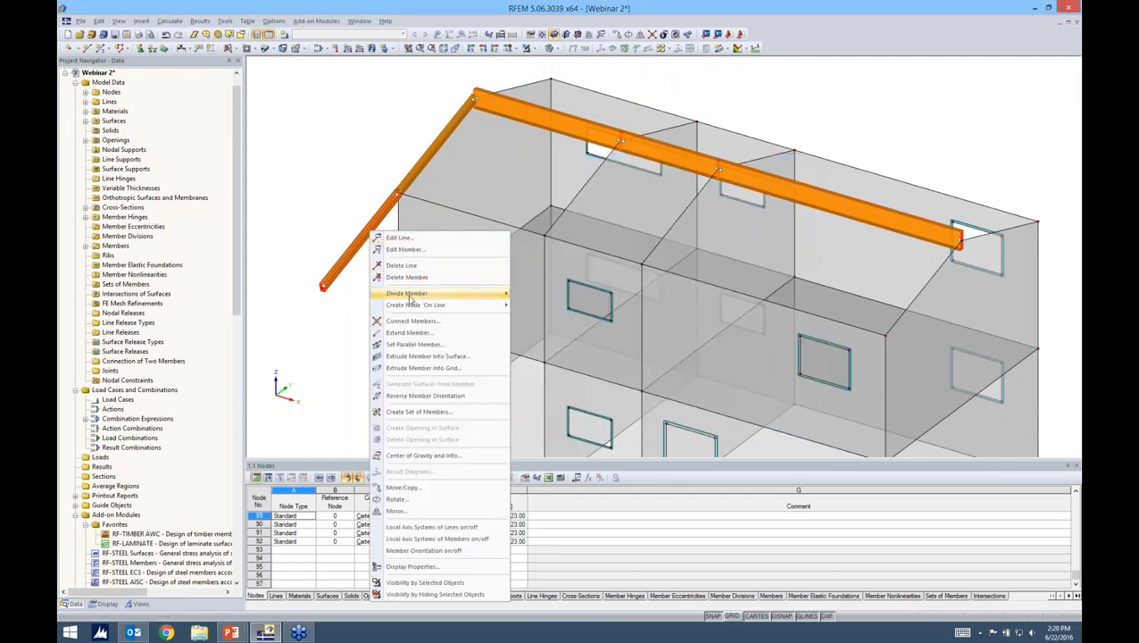
{"action": "mouse_move", "coordinate": [411, 300]}
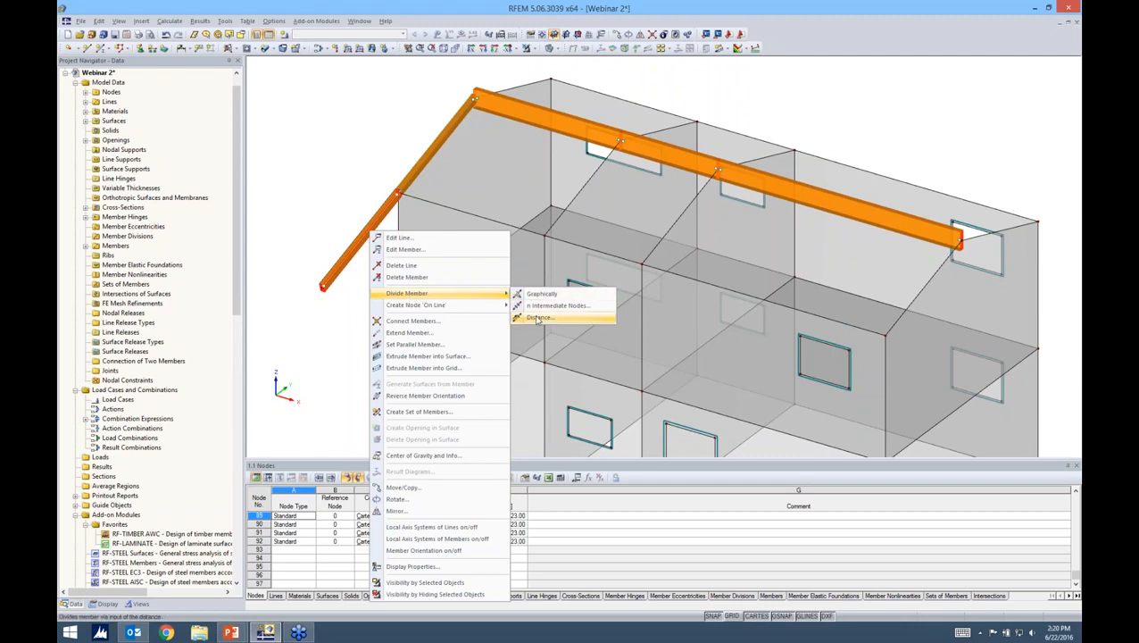
{"action": "left_click", "coordinate": [537, 319]}
{"action": "left_click_drag", "start_coordinate": [574, 179], "coordinate": [670, 136]}
{"action": "left_click", "coordinate": [524, 199]}
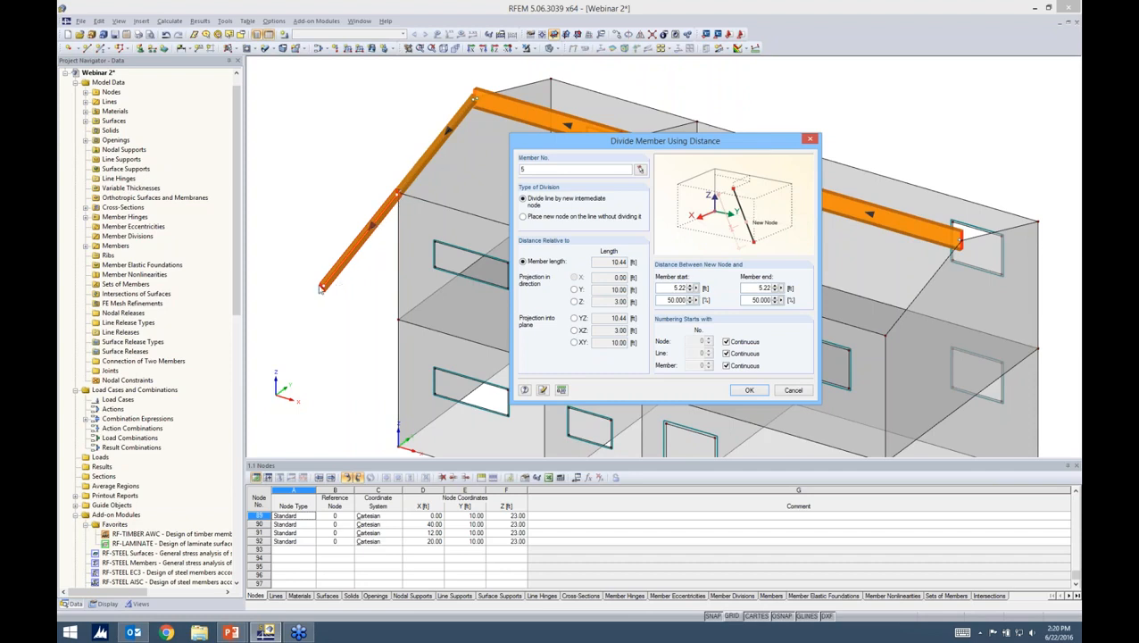
{"action": "double_click", "coordinate": [665, 287]}
{"action": "type", "text": "2"}
{"action": "left_click", "coordinate": [750, 391]}
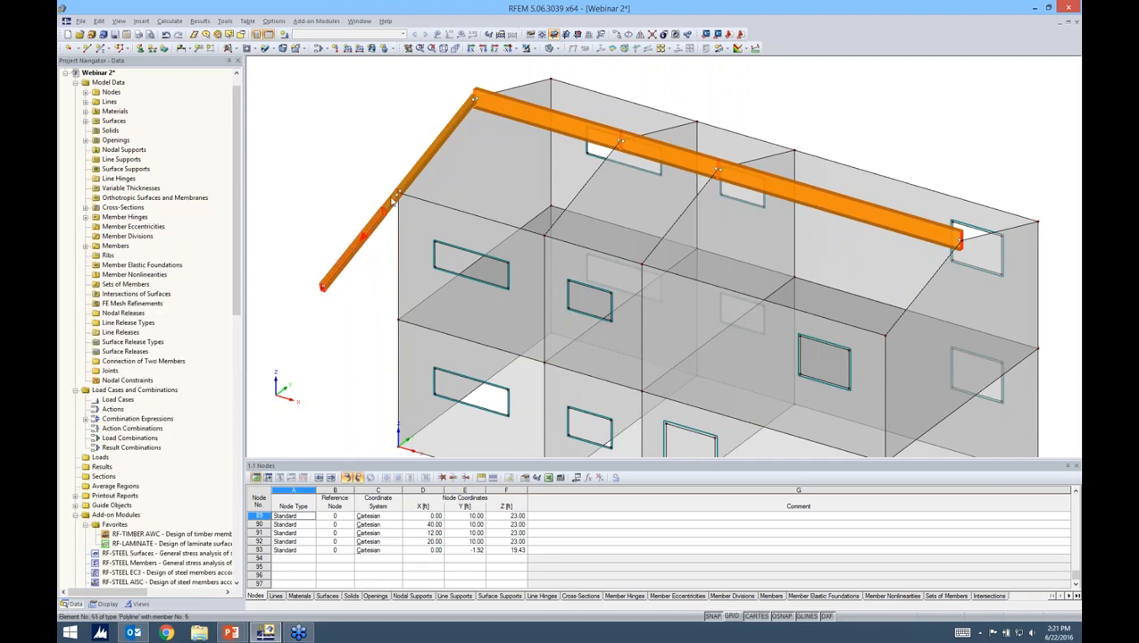
{"action": "left_click_drag", "start_coordinate": [336, 305], "coordinate": [294, 271]}
{"action": "key", "text": "Delete"}
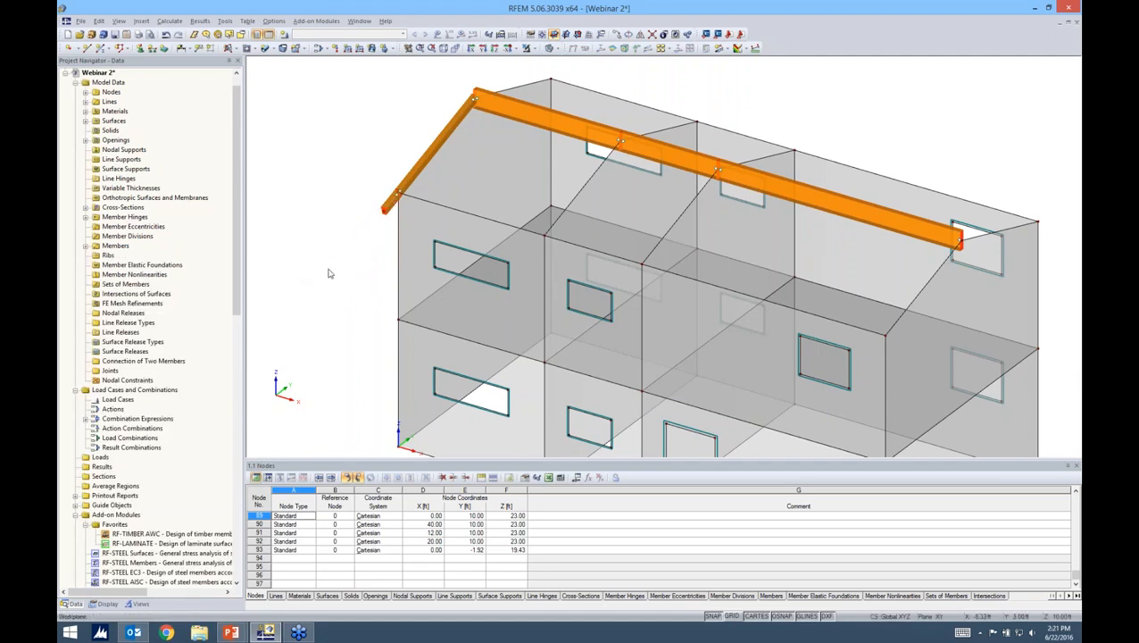
- Try moving both rafter segments 0.5 ft in X and 3 ft in Z, and undo the move
{"action": "middle_click_drag", "start_coordinate": [348, 280], "coordinate": [594, 208], "text": "ctrl"}
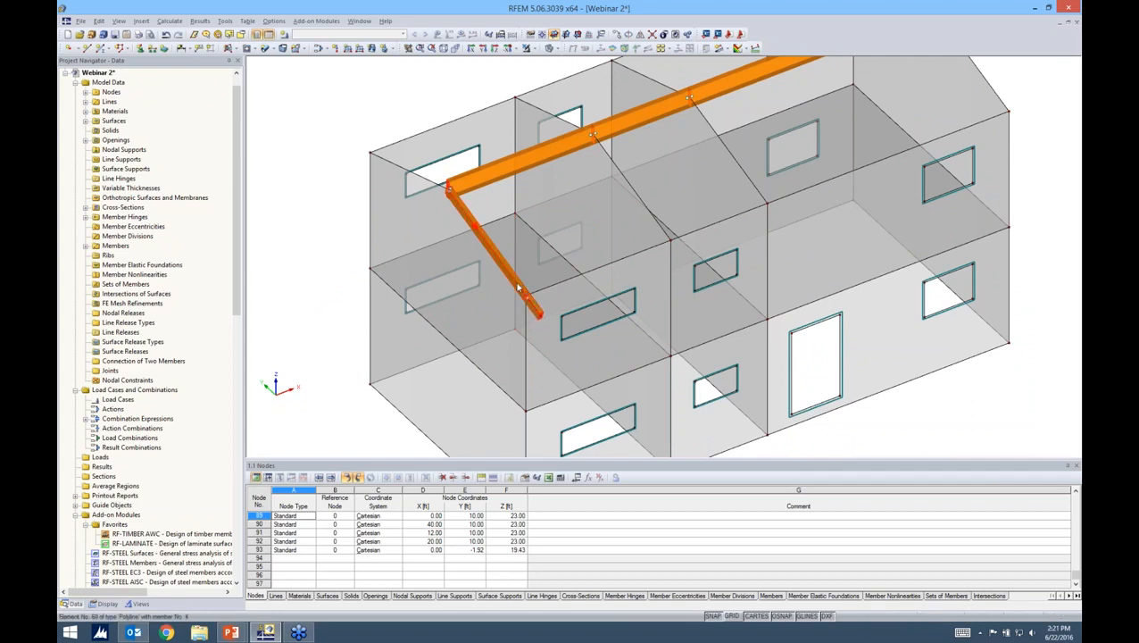
{"action": "left_click", "coordinate": [616, 35]}
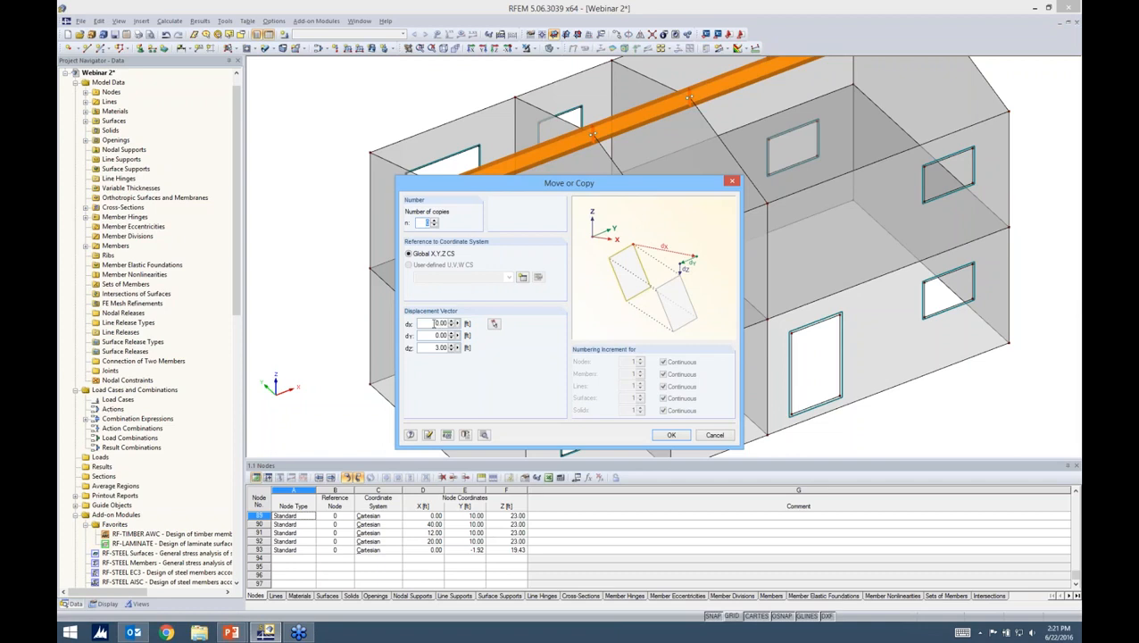
{"action": "type", "text": ".5"}
{"action": "key", "text": "Return"}
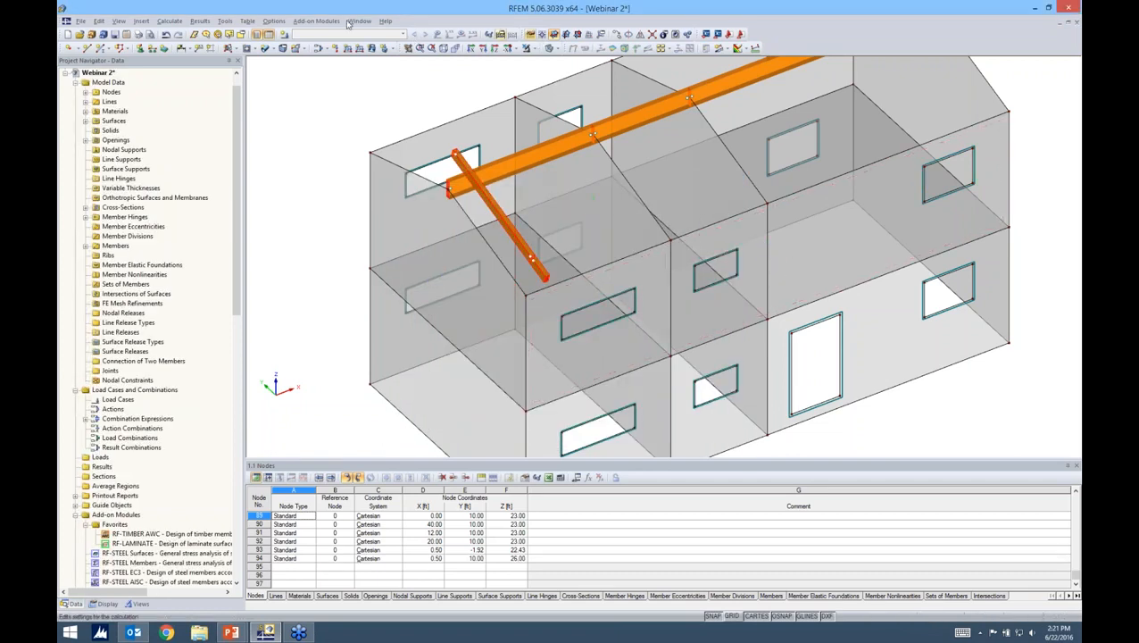
{"action": "left_click", "coordinate": [165, 36]}
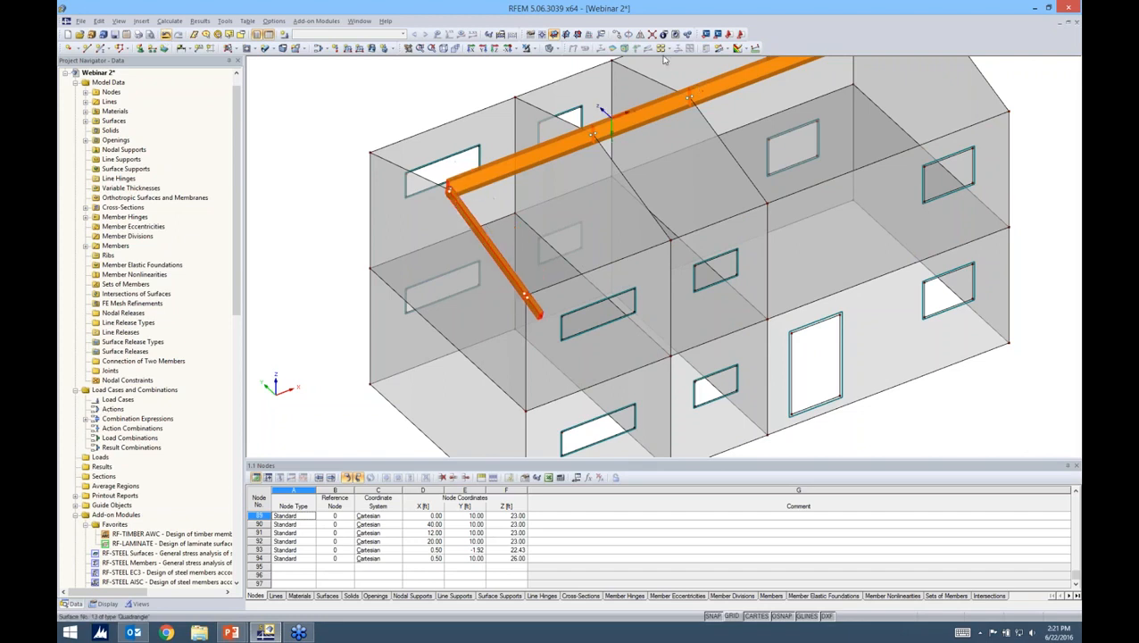
- Move both rafter segments 0.5 ft in X, with zero displacement in Y and Z
{"action": "left_click", "coordinate": [616, 36]}
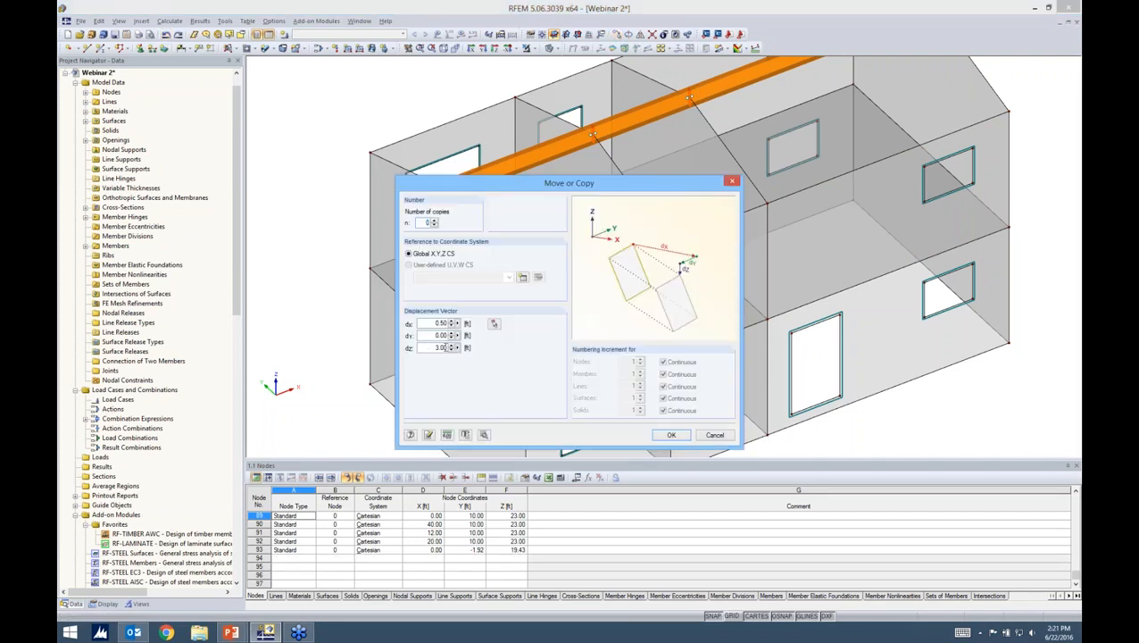
{"action": "left_click", "coordinate": [667, 434]}
{"action": "middle_click_drag", "start_coordinate": [580, 328], "coordinate": [479, 298], "text": "ctrl"}
{"action": "middle_click_drag", "start_coordinate": [777, 330], "coordinate": [680, 334], "text": "ctrl"}
{"action": "middle_click_drag", "start_coordinate": [678, 280], "coordinate": [639, 358]}
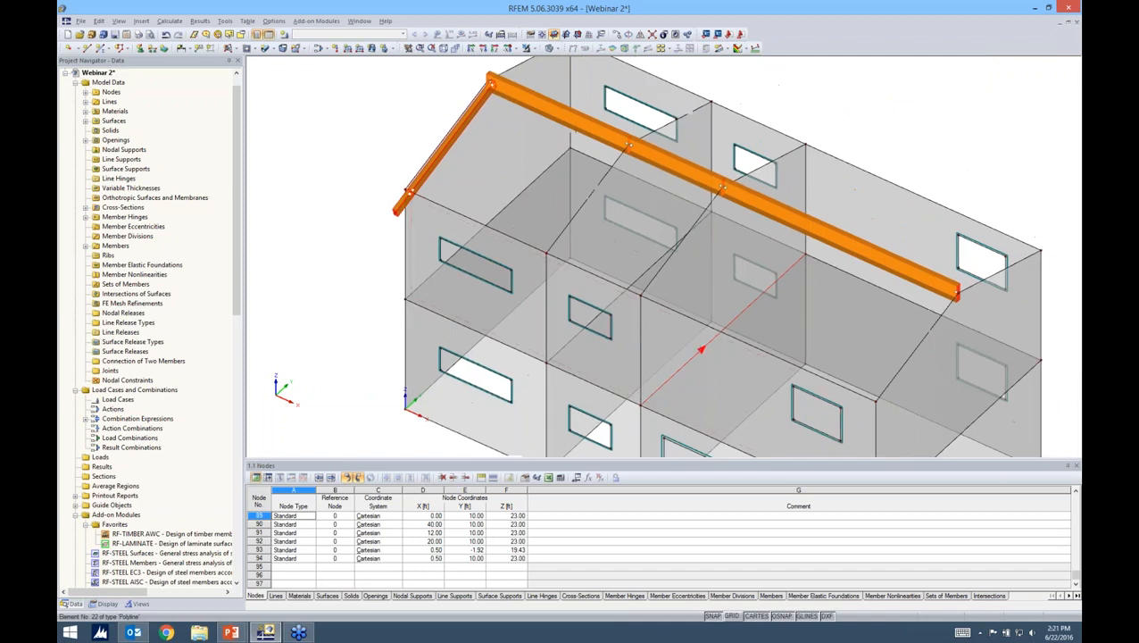
- Copy both rafter segments 13 times along the ridge at a spacing of 3 ft in X
{"action": "left_click", "coordinate": [616, 35]}
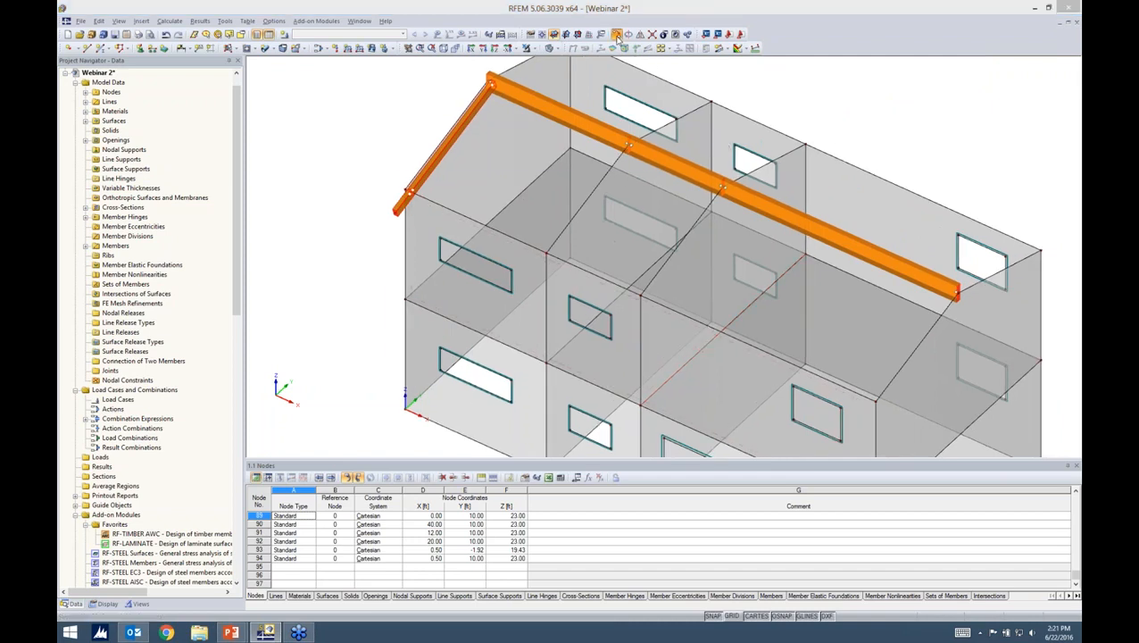
{"action": "left_click_drag", "start_coordinate": [564, 184], "coordinate": [711, 159]}
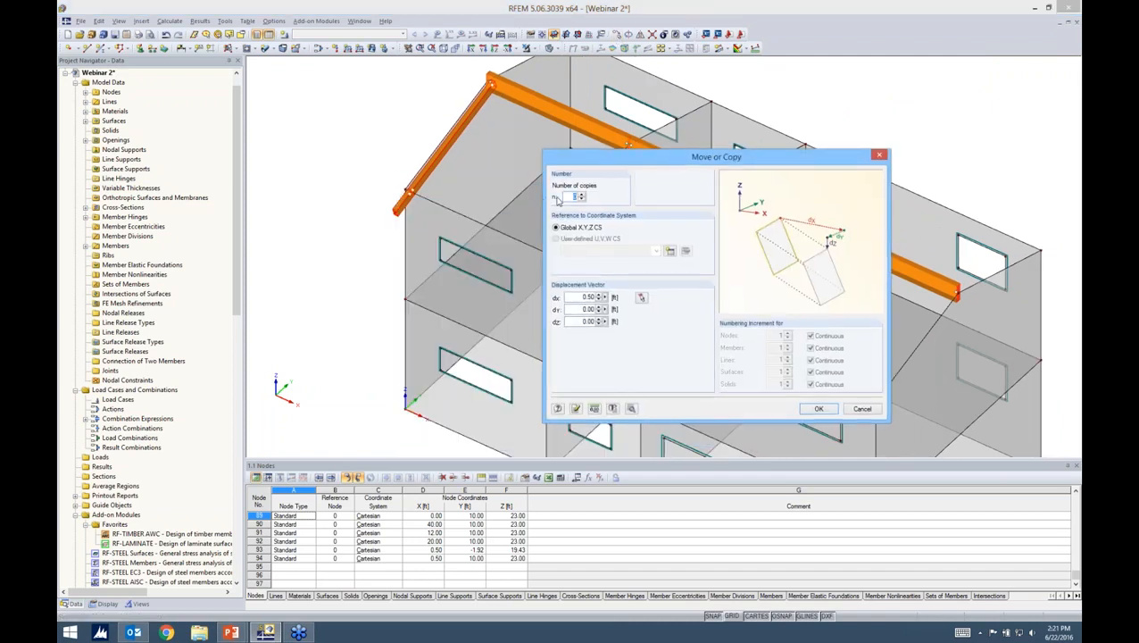
{"action": "type", "text": "13"}
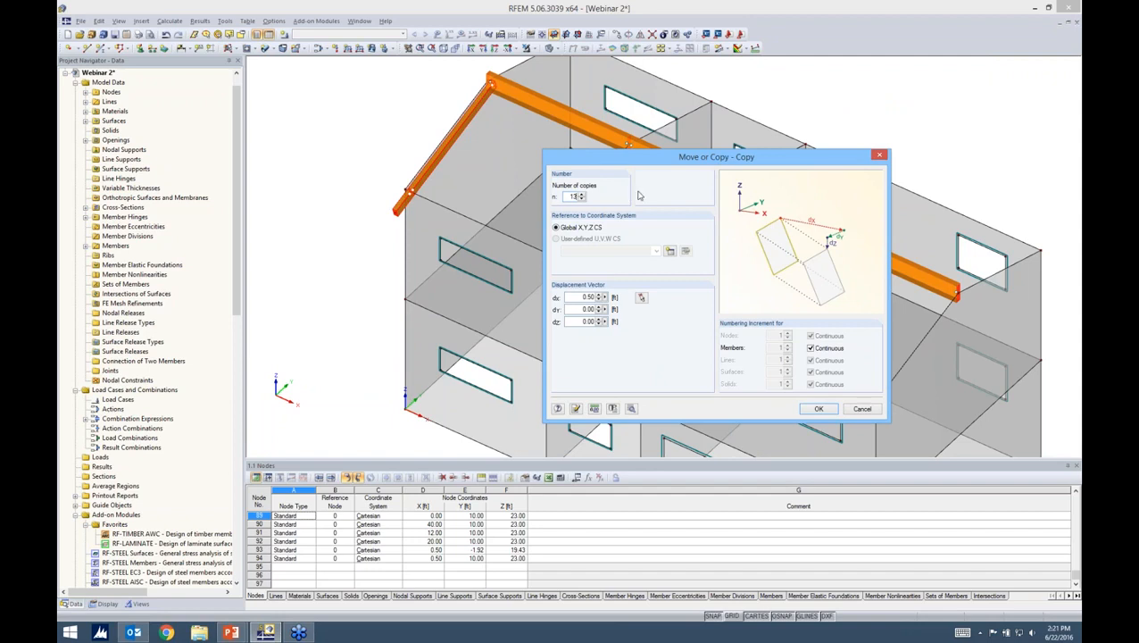
{"action": "left_click_drag", "start_coordinate": [579, 297], "coordinate": [645, 295]}
{"action": "type", "text": "3"}
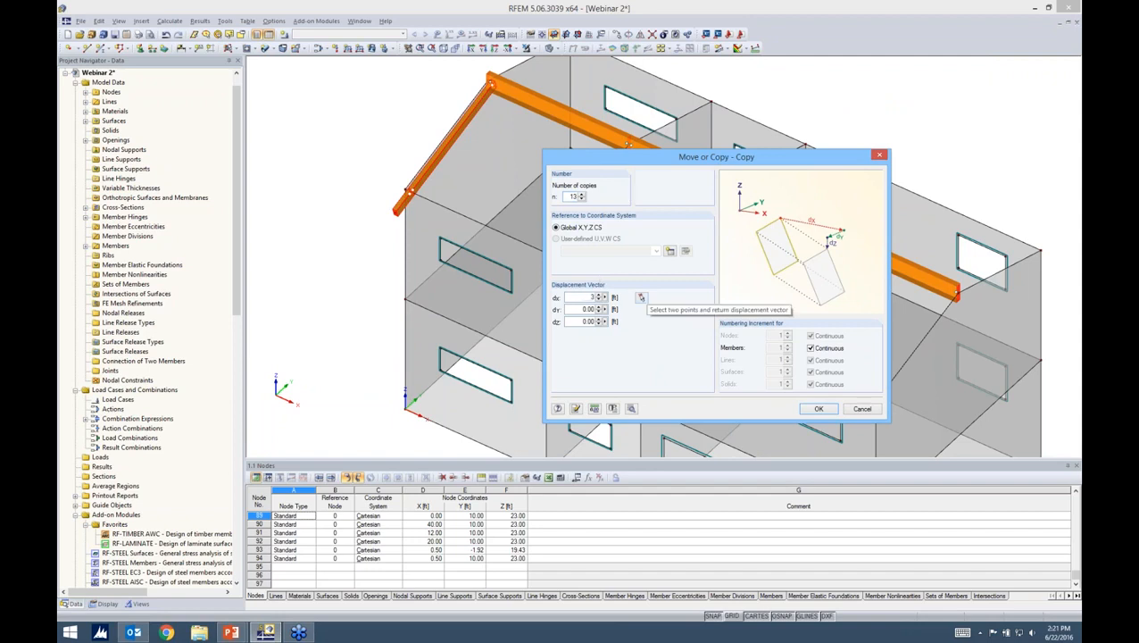
{"action": "left_click", "coordinate": [807, 410]}
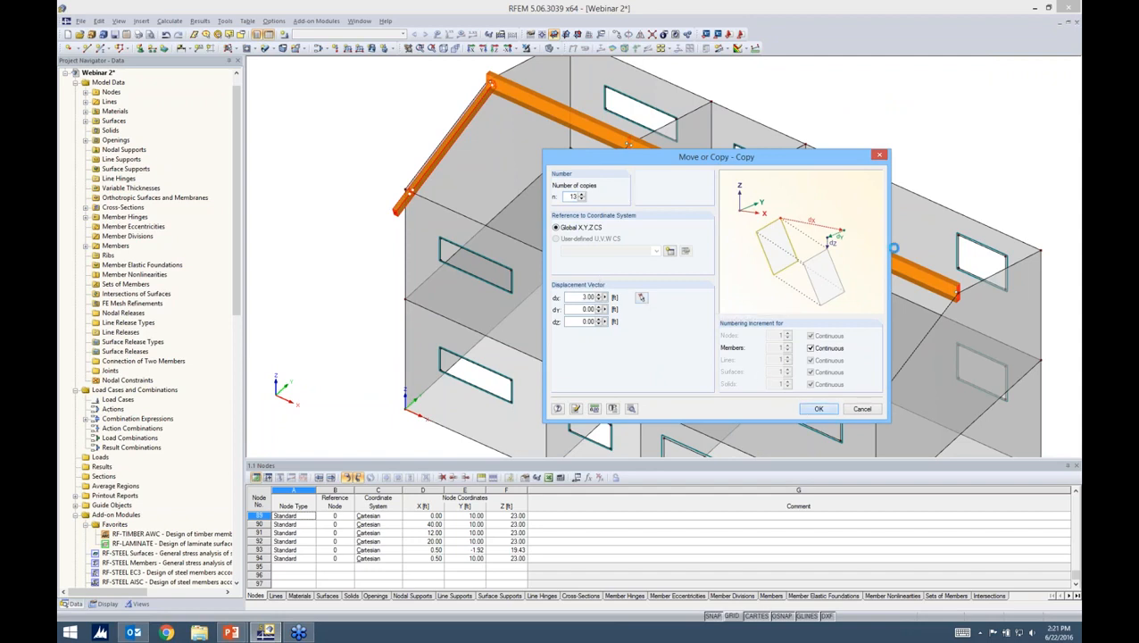
- Limit the visible objects to members with the T-Rectangle 4/8 cross-section through the generated visibilities
{"action": "scroll", "coordinate": [894, 248], "scroll_direction": "down", "scroll_amount": 1}
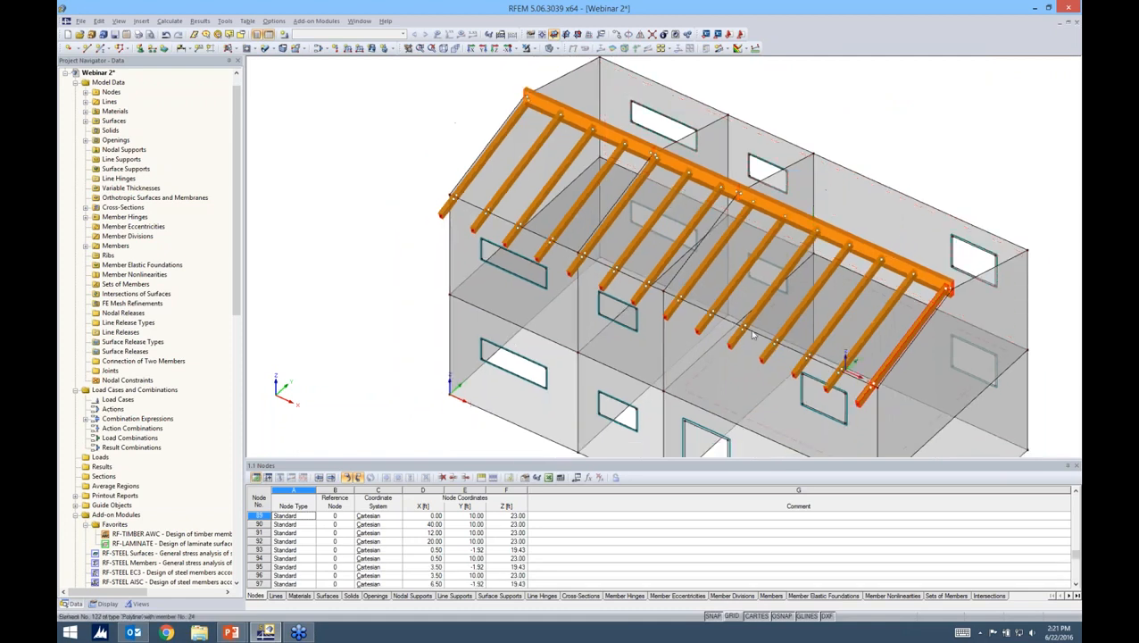
{"action": "middle_click_drag", "start_coordinate": [958, 357], "coordinate": [754, 341]}
{"action": "middle_click_drag", "start_coordinate": [968, 295], "coordinate": [847, 262], "text": "ctrl"}
{"action": "scroll", "coordinate": [844, 233], "scroll_direction": "down", "scroll_amount": 1}
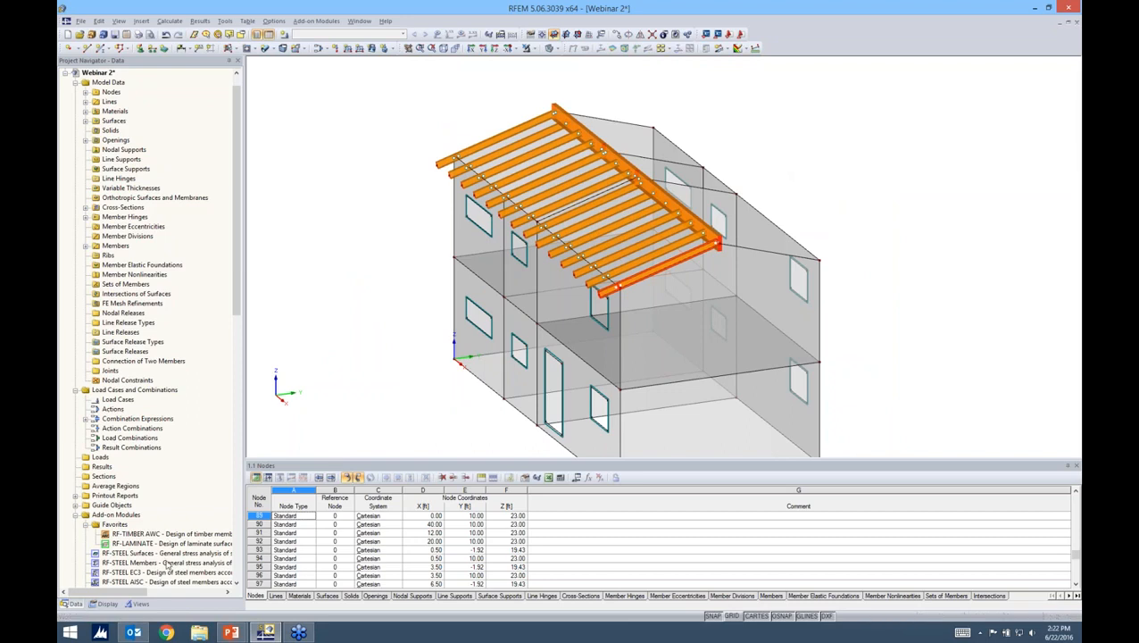
{"action": "left_click", "coordinate": [141, 604]}
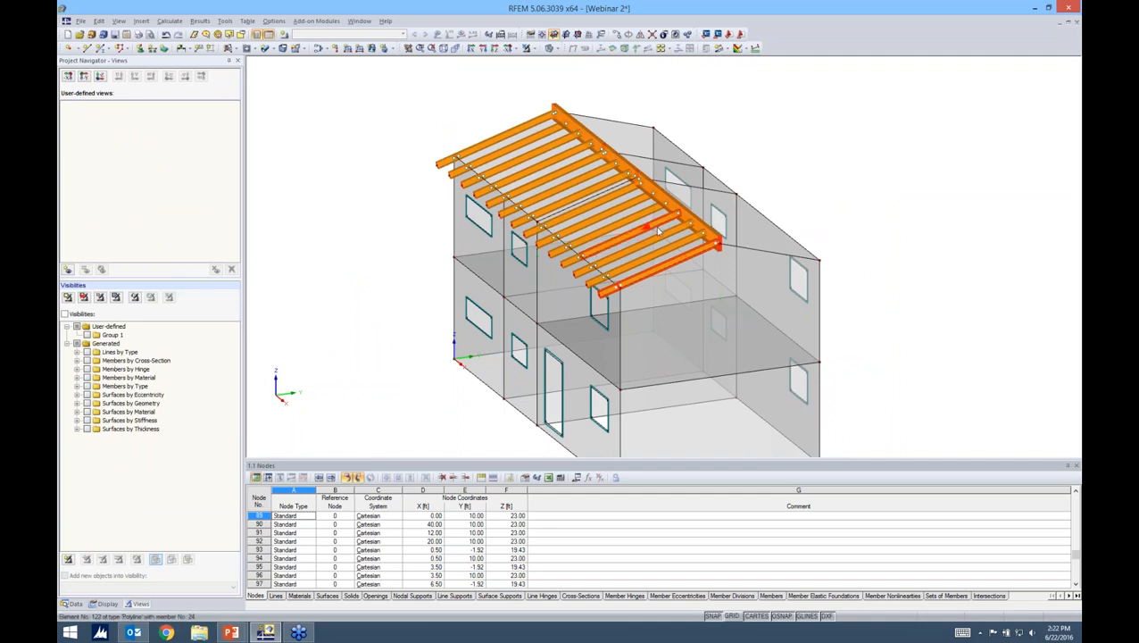
{"action": "mouse_move", "coordinate": [658, 230]}
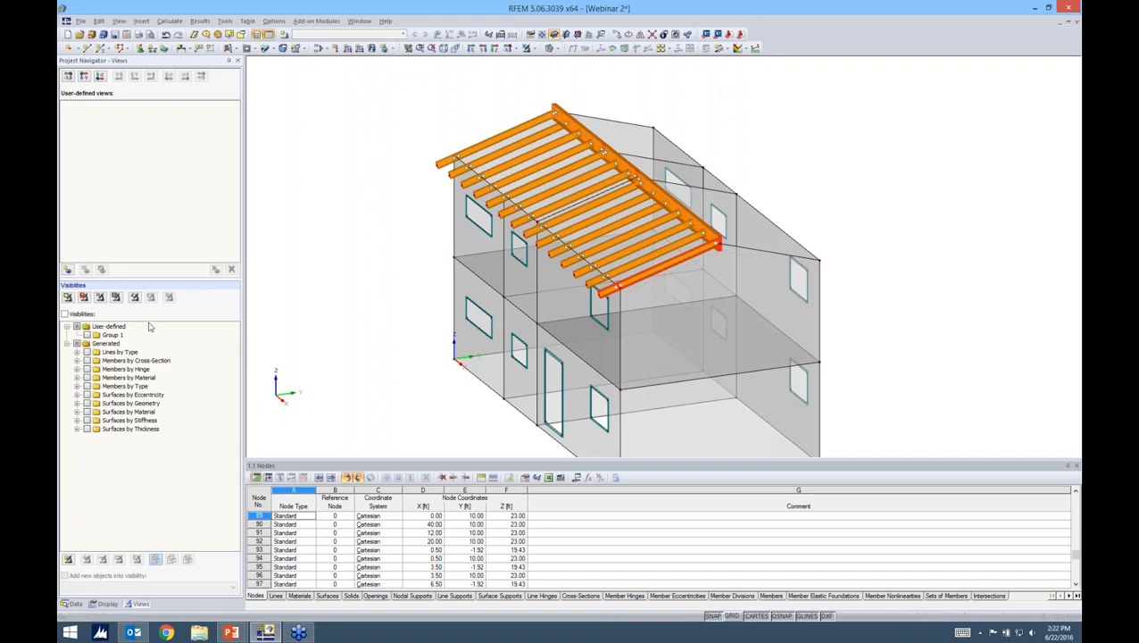
{"action": "left_click", "coordinate": [77, 361]}
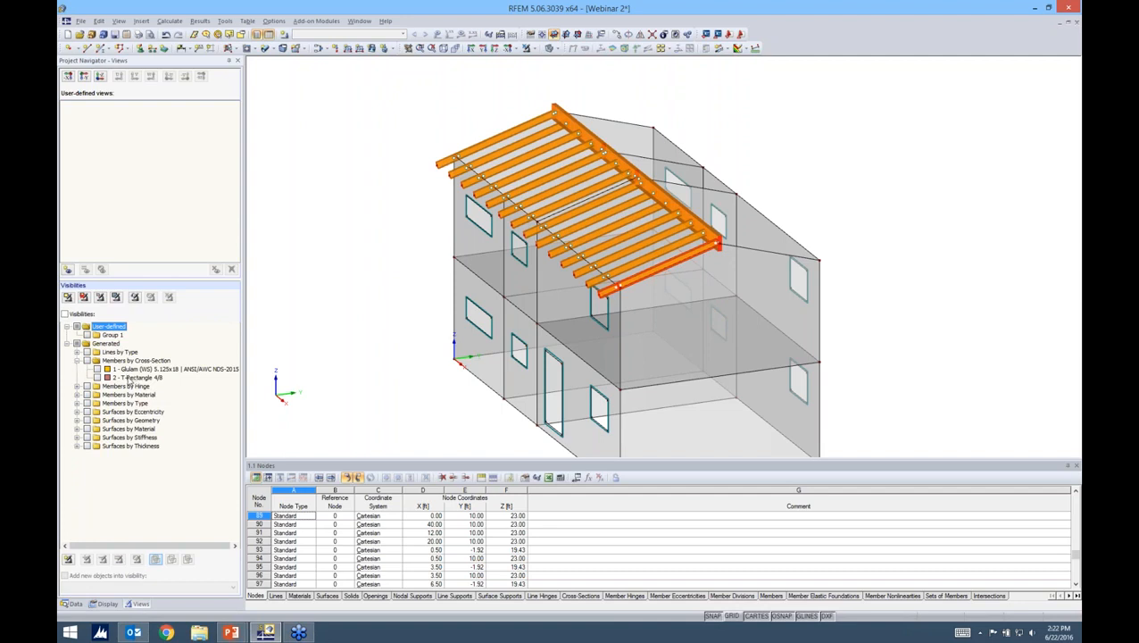
{"action": "left_click", "coordinate": [96, 378]}
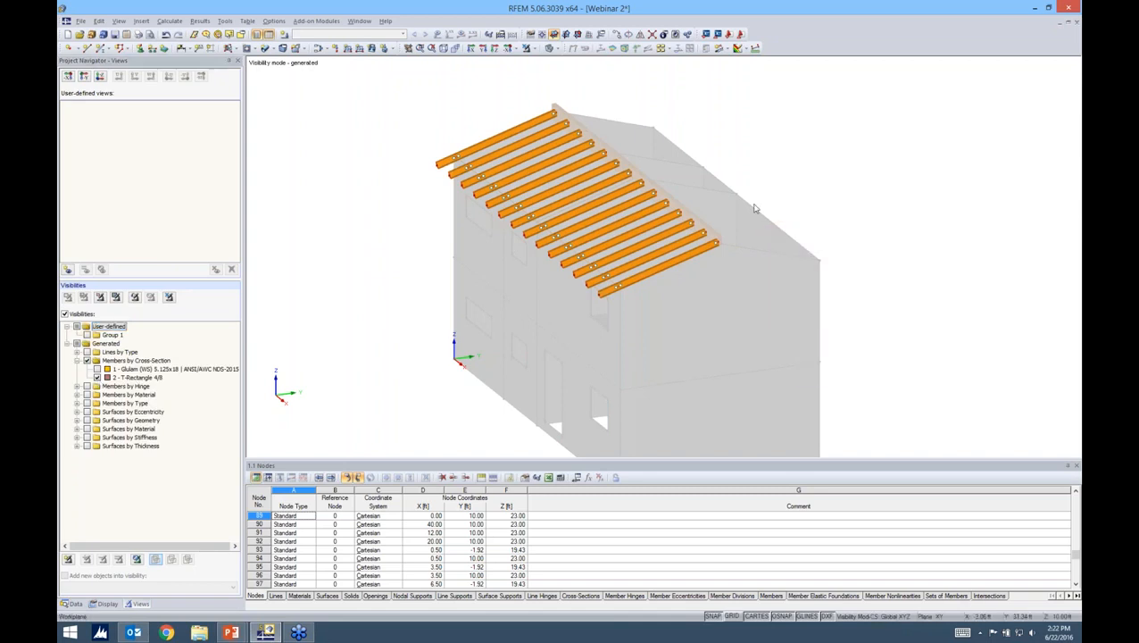
{"action": "scroll", "coordinate": [625, 354], "scroll_direction": "down", "scroll_amount": 2}
{"action": "middle_click_drag", "start_coordinate": [624, 354], "coordinate": [610, 355]}
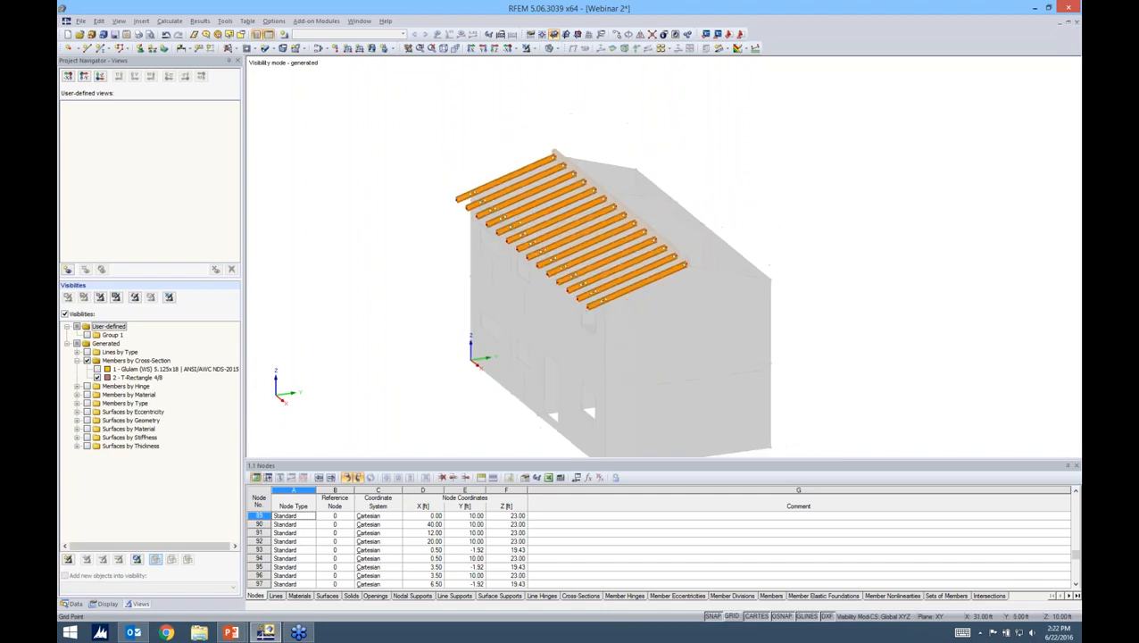
- Mirror all the rafters as a copy about a plane parallel to X-Z through the ridge point at 18.50, 10.00, 23.00 ft
{"action": "left_click_drag", "start_coordinate": [419, 126], "coordinate": [771, 358]}
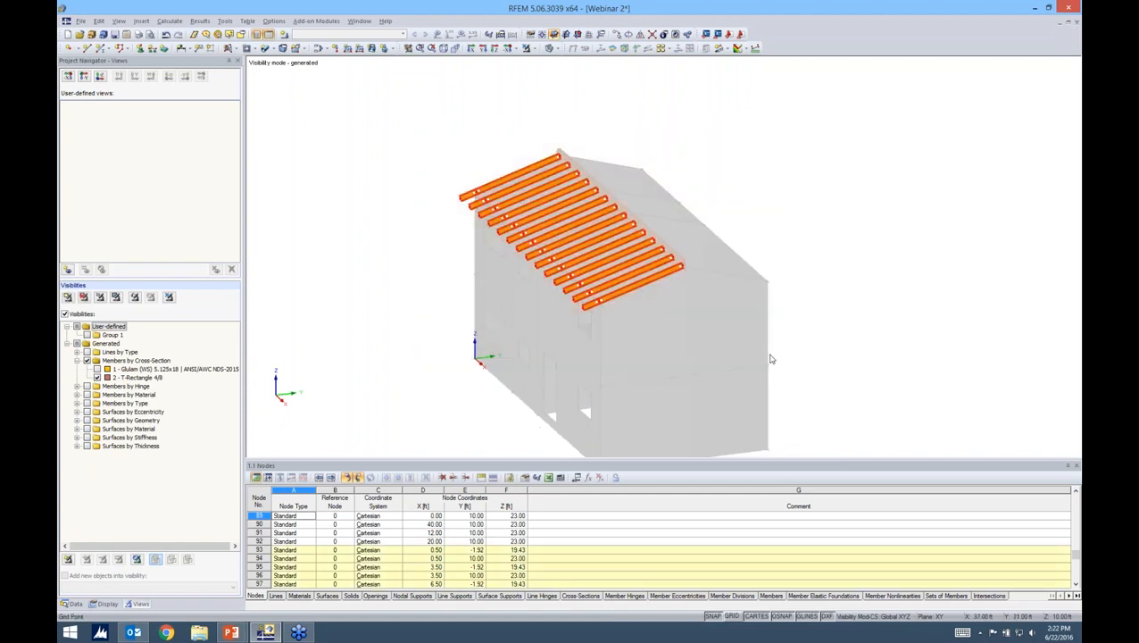
{"action": "left_click", "coordinate": [639, 35]}
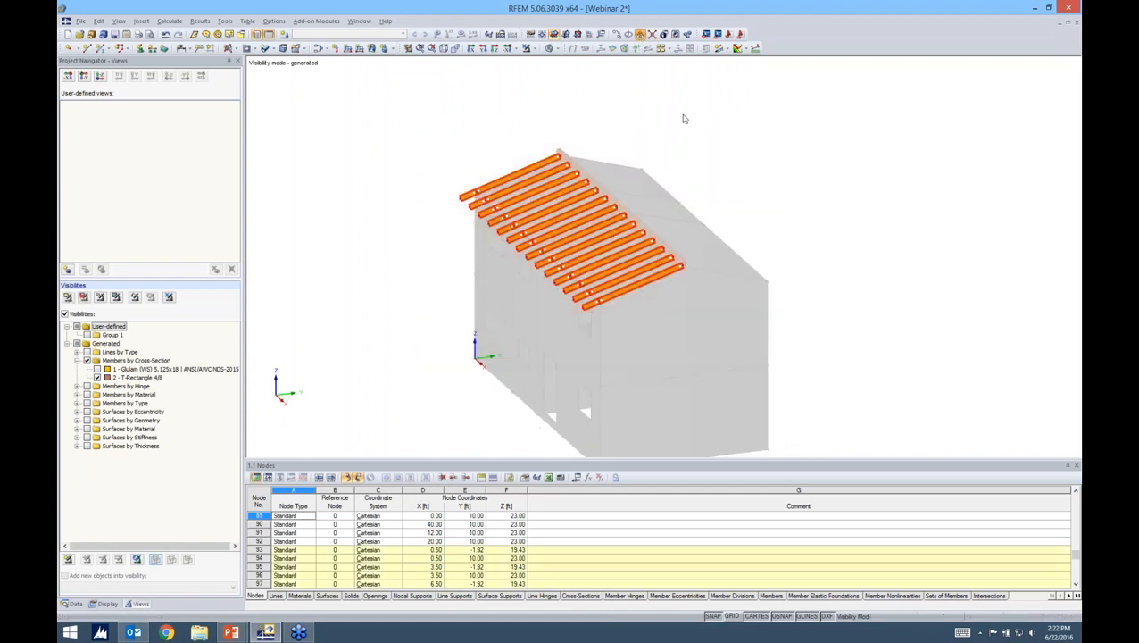
{"action": "left_click_drag", "start_coordinate": [659, 188], "coordinate": [865, 126]}
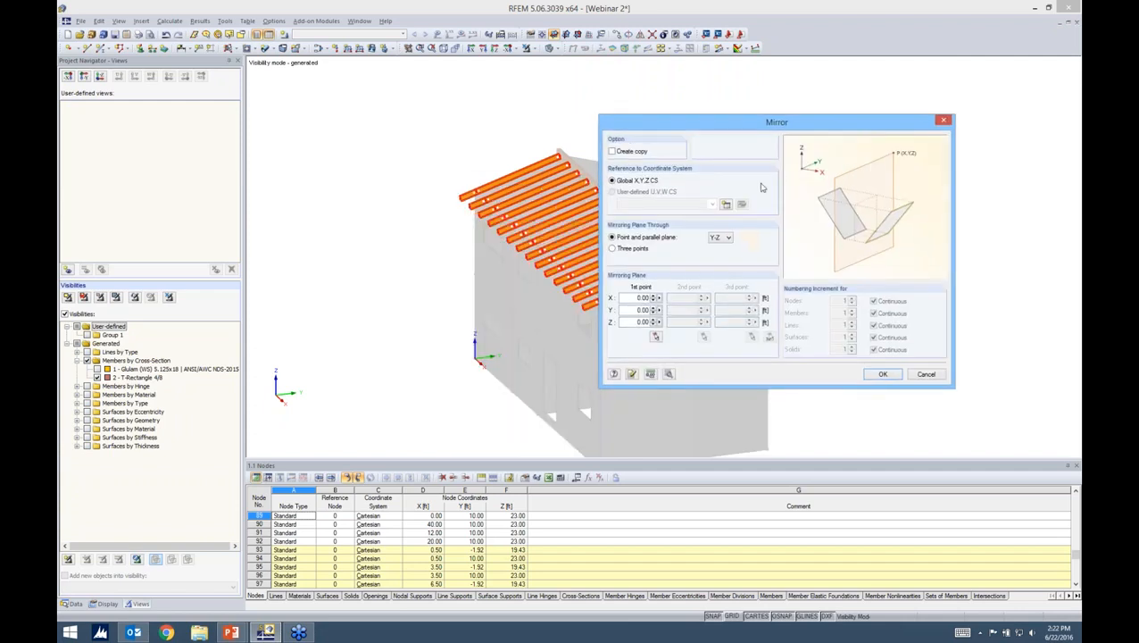
{"action": "left_click", "coordinate": [612, 152]}
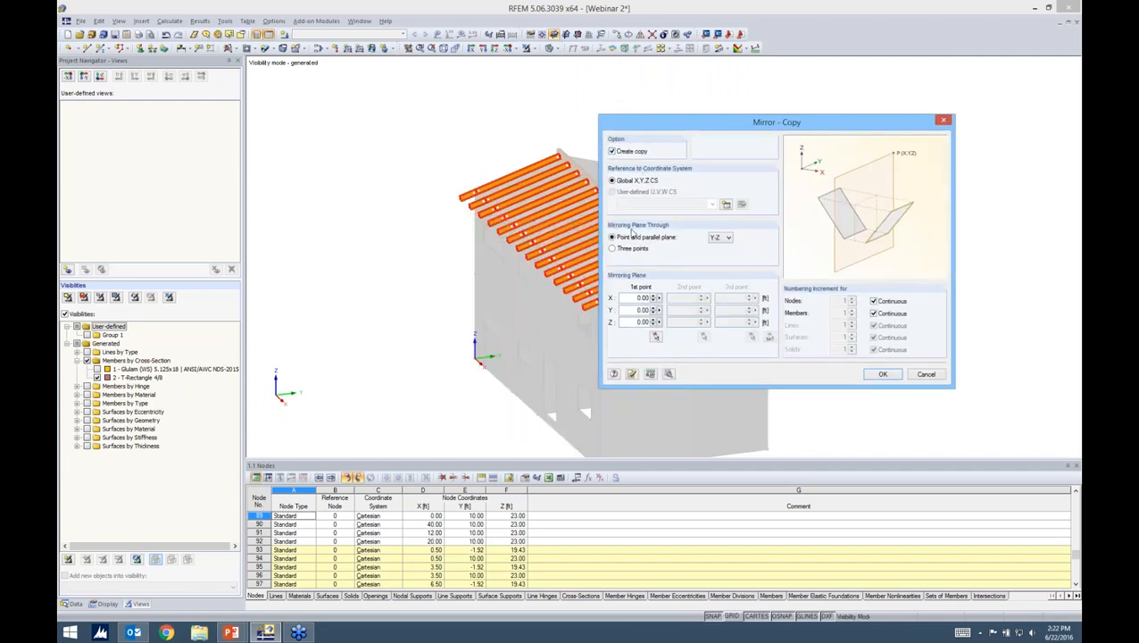
{"action": "left_click", "coordinate": [721, 239]}
{"action": "left_click", "coordinate": [716, 261]}
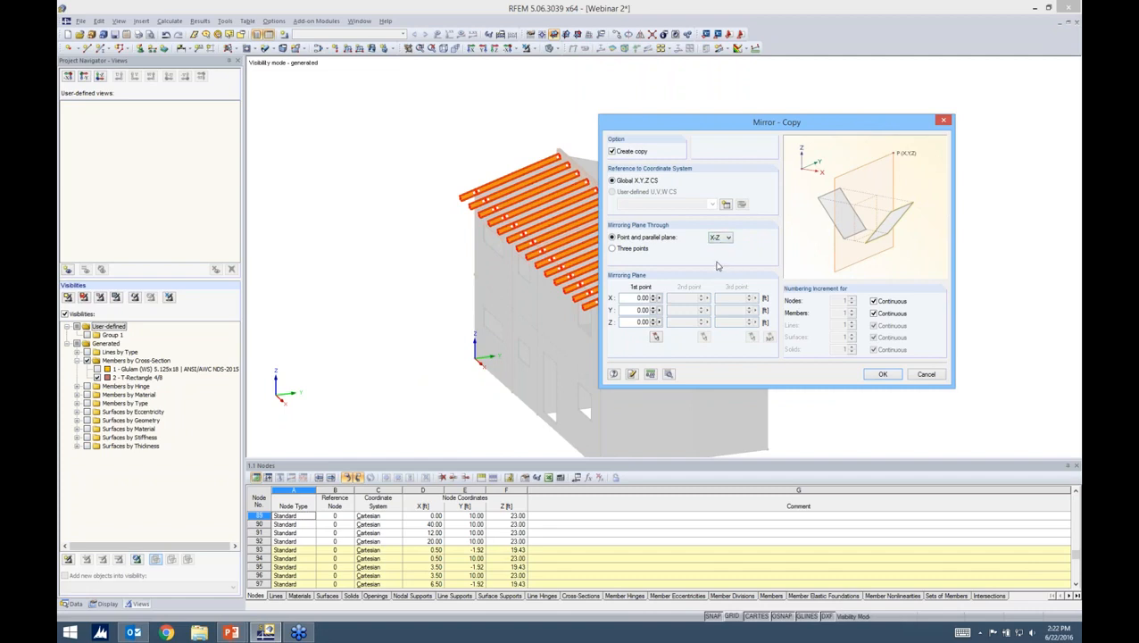
{"action": "left_click", "coordinate": [656, 336]}
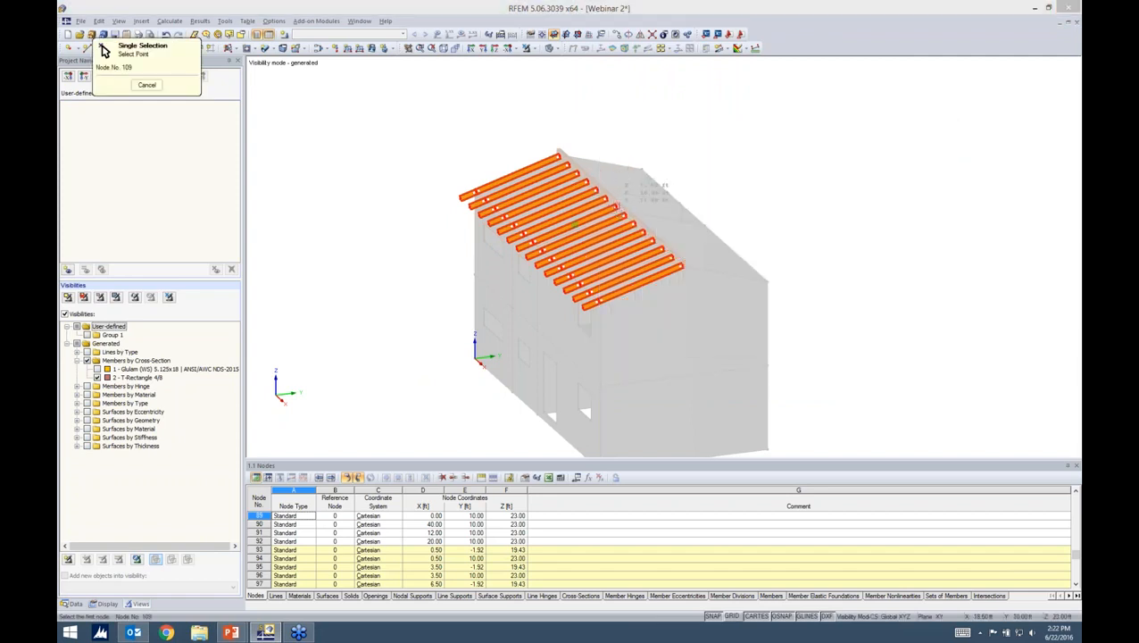
{"action": "left_click", "coordinate": [616, 204]}
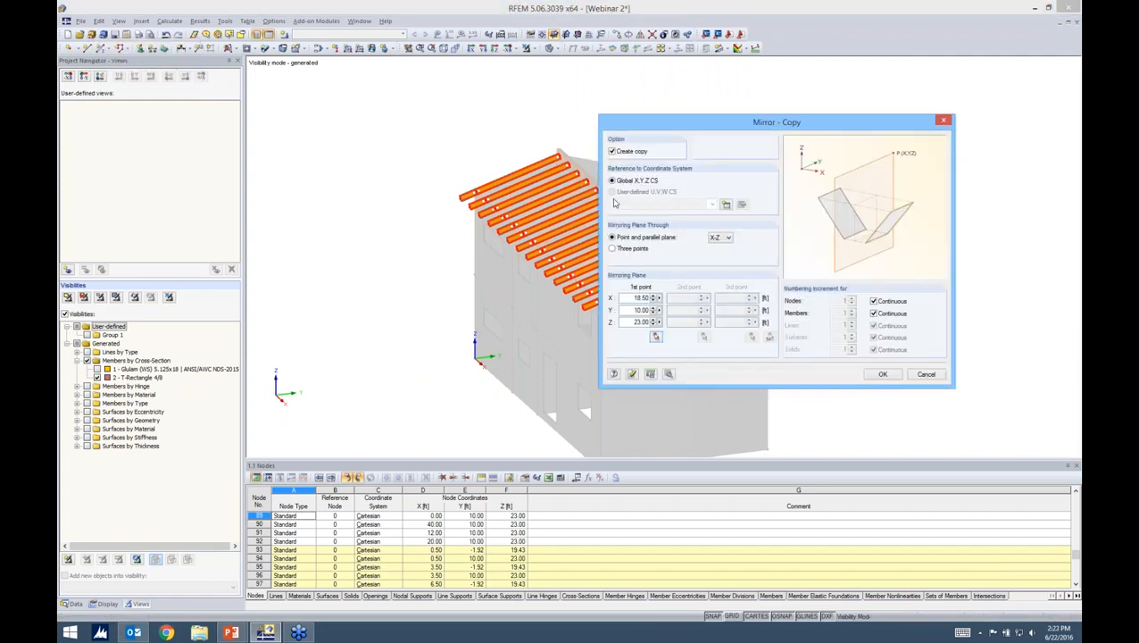
{"action": "left_click", "coordinate": [883, 374]}
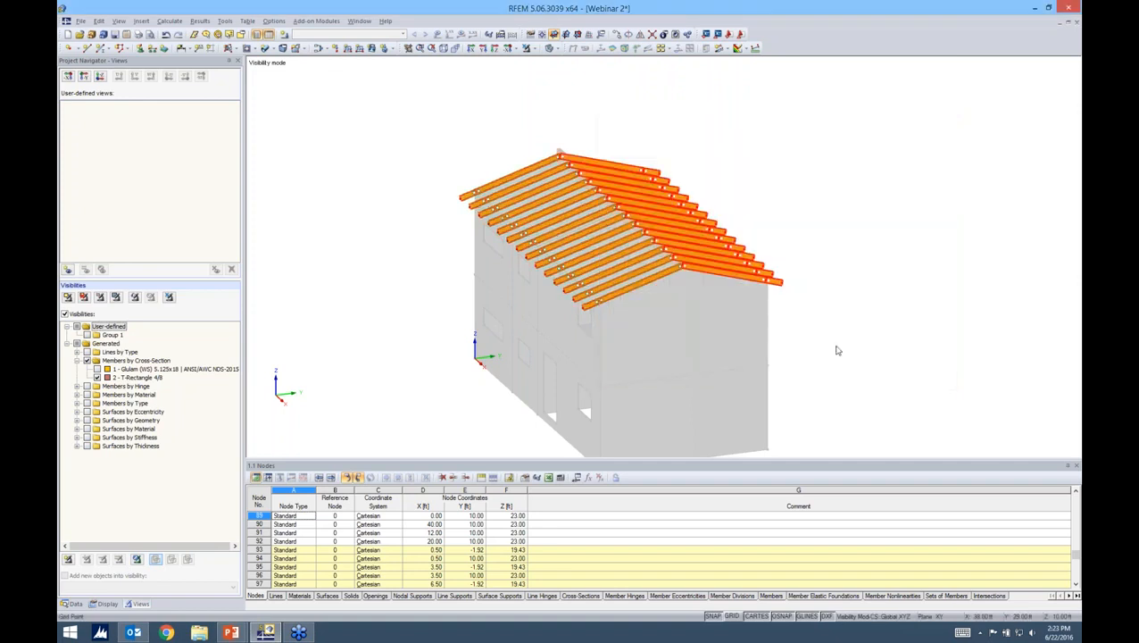
{"action": "left_click", "coordinate": [841, 291]}
- Cancel the visibility mode to show the whole building and switch the model to the wireframe display
{"action": "middle_click_drag", "start_coordinate": [758, 279], "coordinate": [666, 333], "text": "ctrl"}
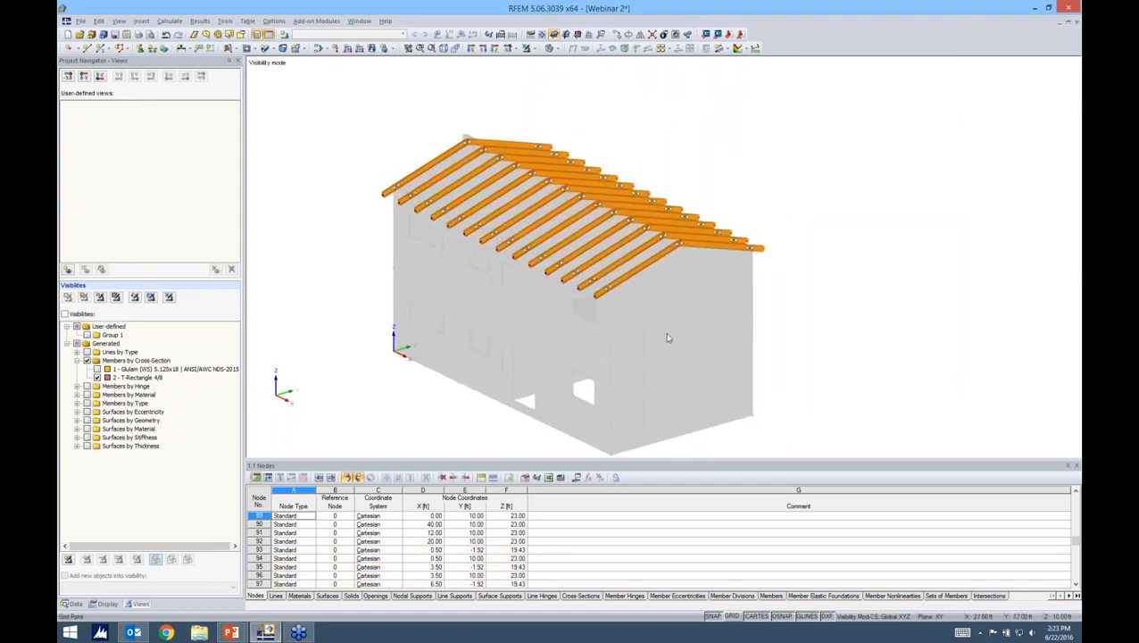
{"action": "left_click", "coordinate": [526, 48]}
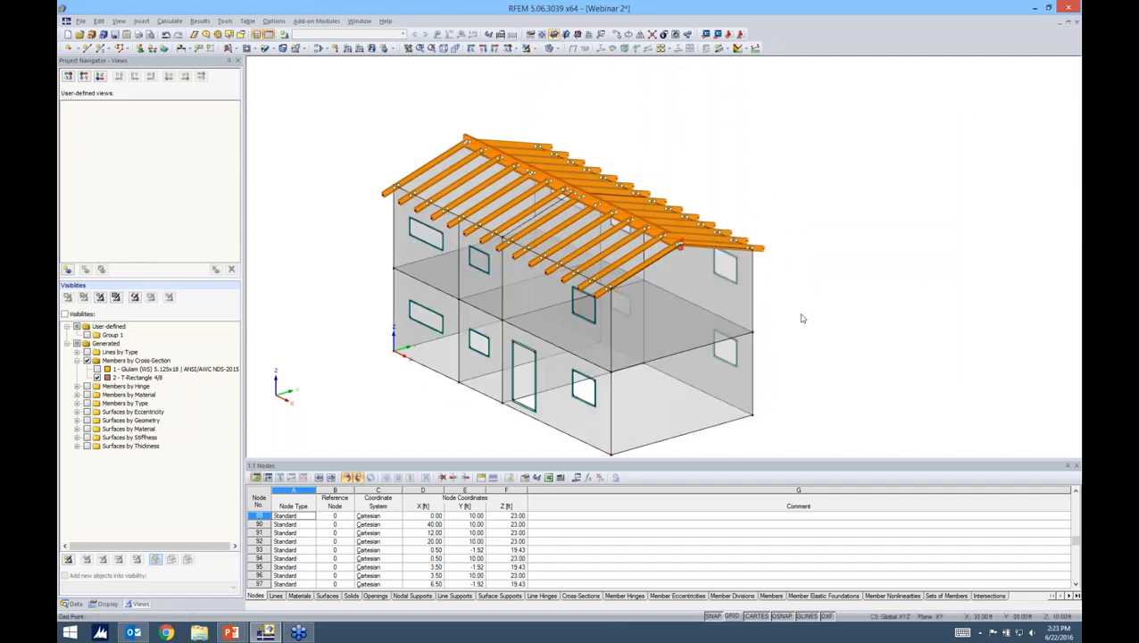
{"action": "middle_click_drag", "start_coordinate": [800, 318], "coordinate": [849, 301], "text": "ctrl"}
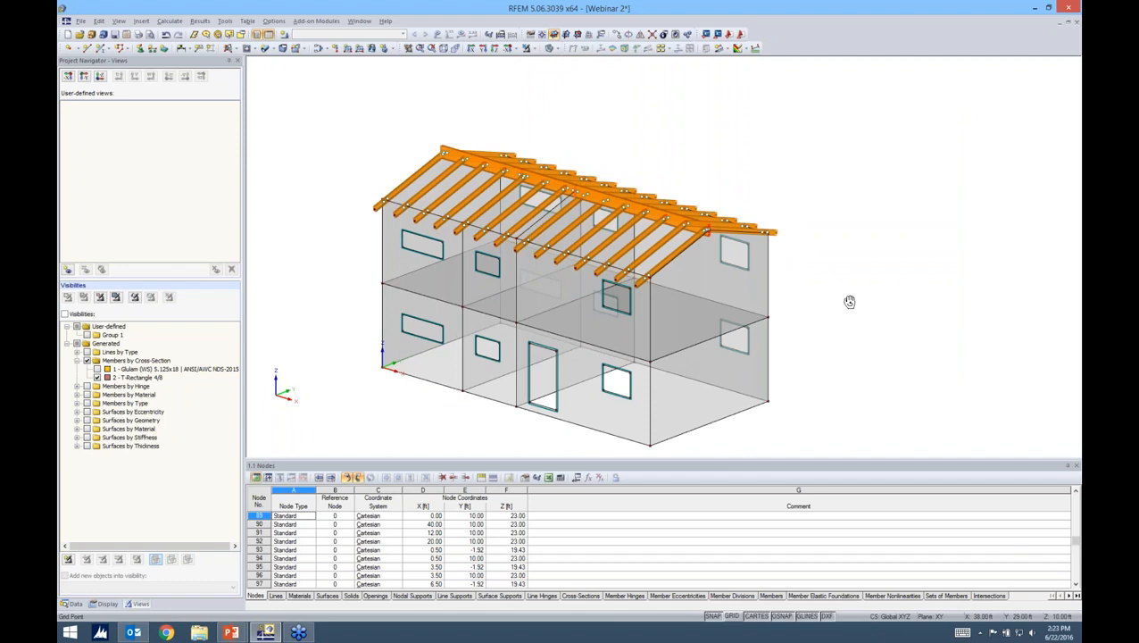
{"action": "scroll", "coordinate": [852, 303], "scroll_direction": "down", "scroll_amount": 1}
{"action": "middle_click_drag", "start_coordinate": [421, 154], "coordinate": [420, 133], "text": "ctrl"}
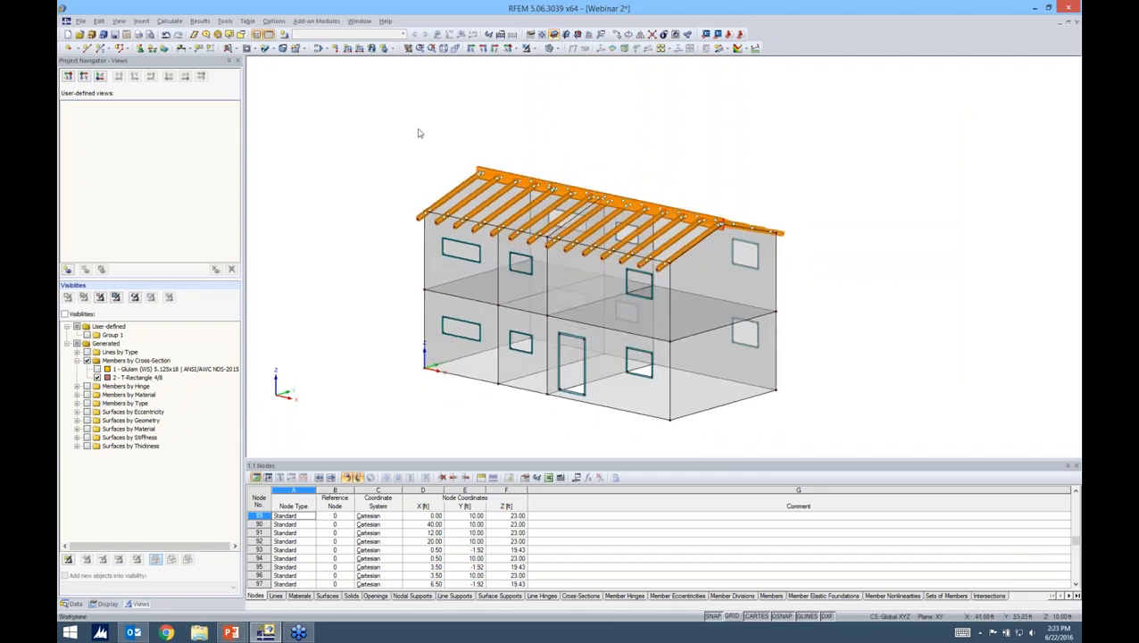
{"action": "left_click", "coordinate": [551, 48]}
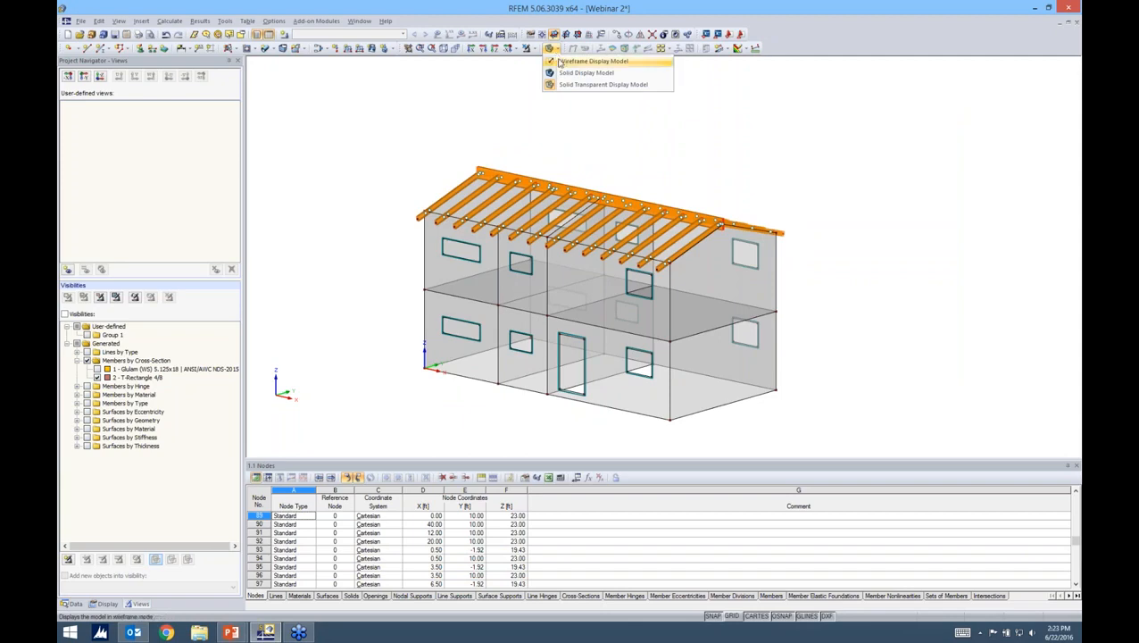
{"action": "left_click", "coordinate": [559, 62]}
{"action": "middle_click_drag", "start_coordinate": [820, 349], "coordinate": [735, 353], "text": "ctrl"}
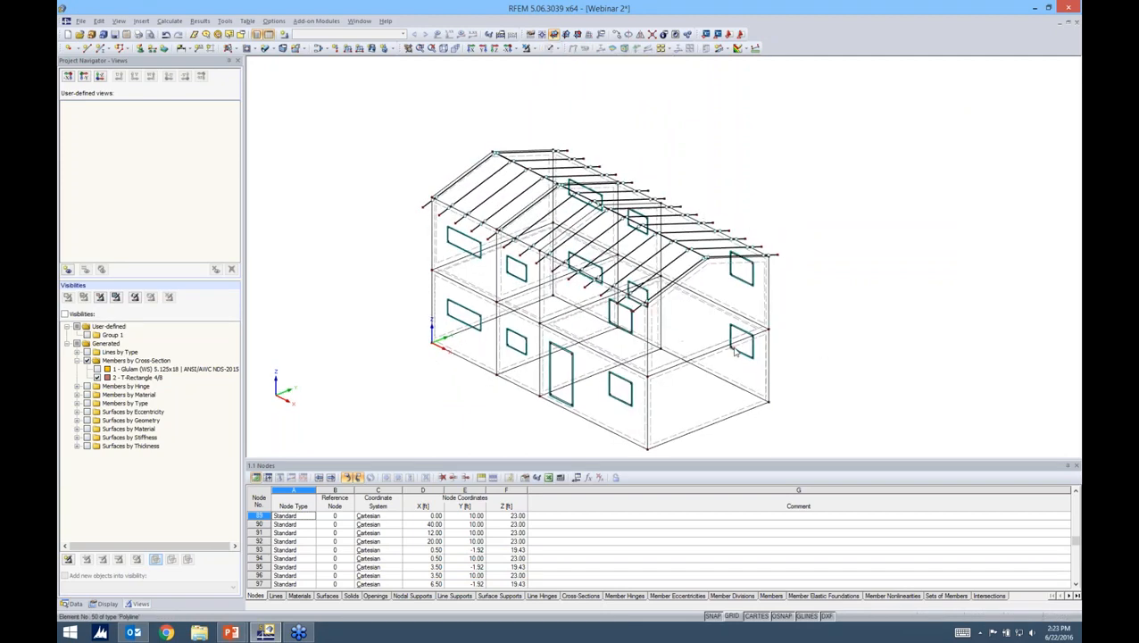
- Isolate the second-storey floor surface at the door end of the building through visibility by selected objects
{"action": "scroll", "coordinate": [736, 352], "scroll_direction": "up", "scroll_amount": 3}
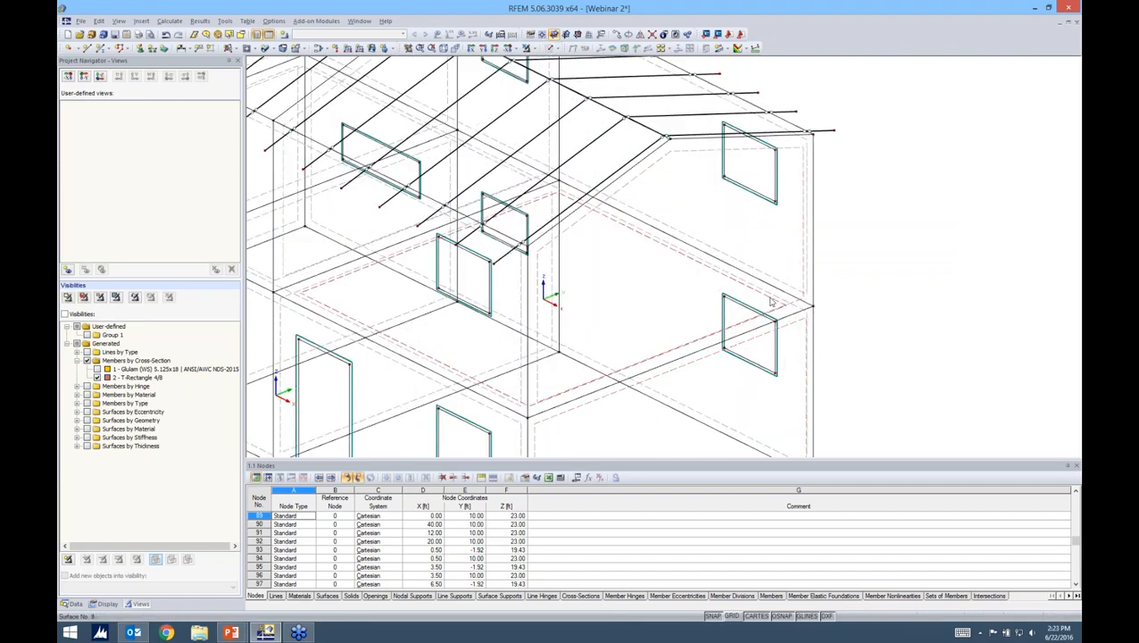
{"action": "left_click", "coordinate": [530, 49]}
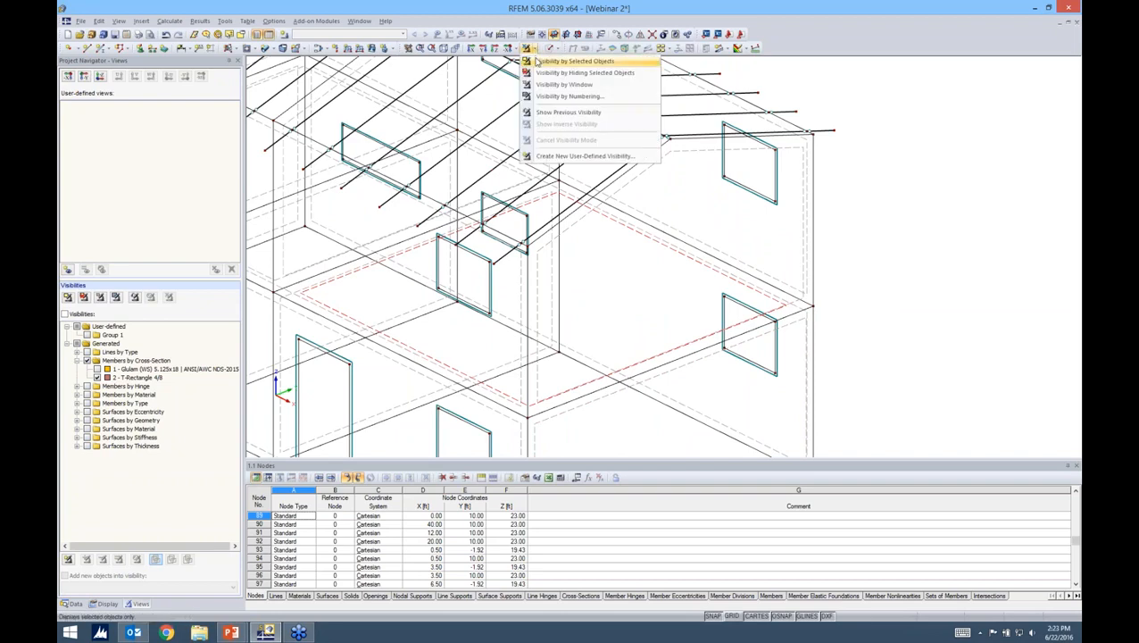
{"action": "left_click", "coordinate": [539, 65]}
{"action": "middle_click_drag", "start_coordinate": [714, 328], "coordinate": [630, 373], "text": "ctrl"}
{"action": "middle_click_drag", "start_coordinate": [648, 294], "coordinate": [542, 325], "text": "ctrl"}
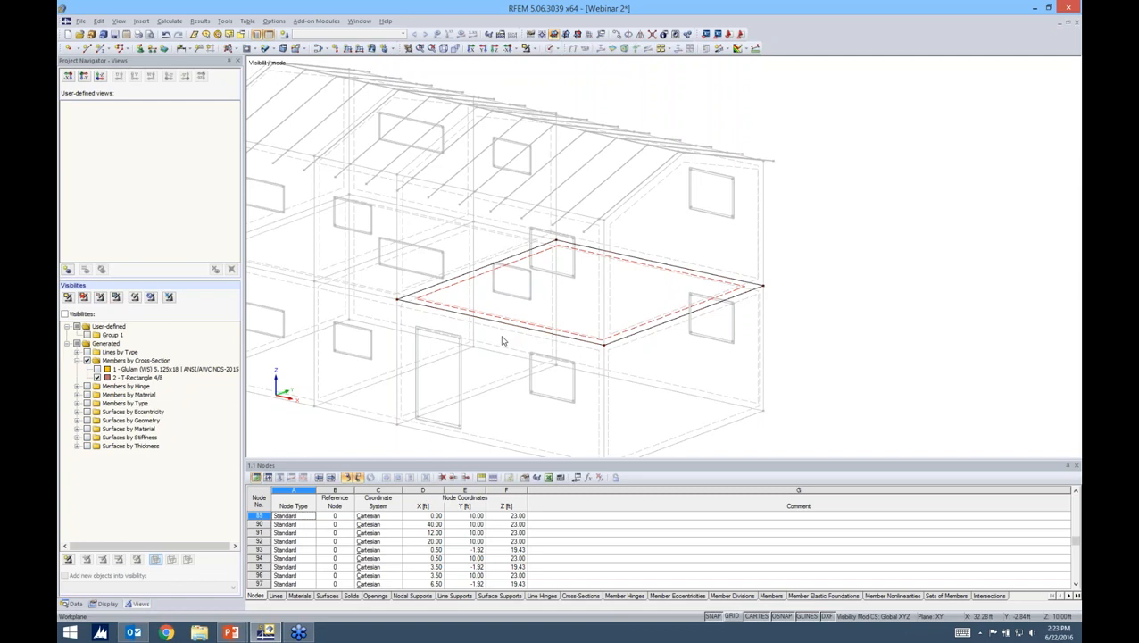
- Start a new beam member with the Glulam (WS) 5.5x19.5 cross-section from the Western Species Glulam library
{"action": "left_click", "coordinate": [101, 49]}
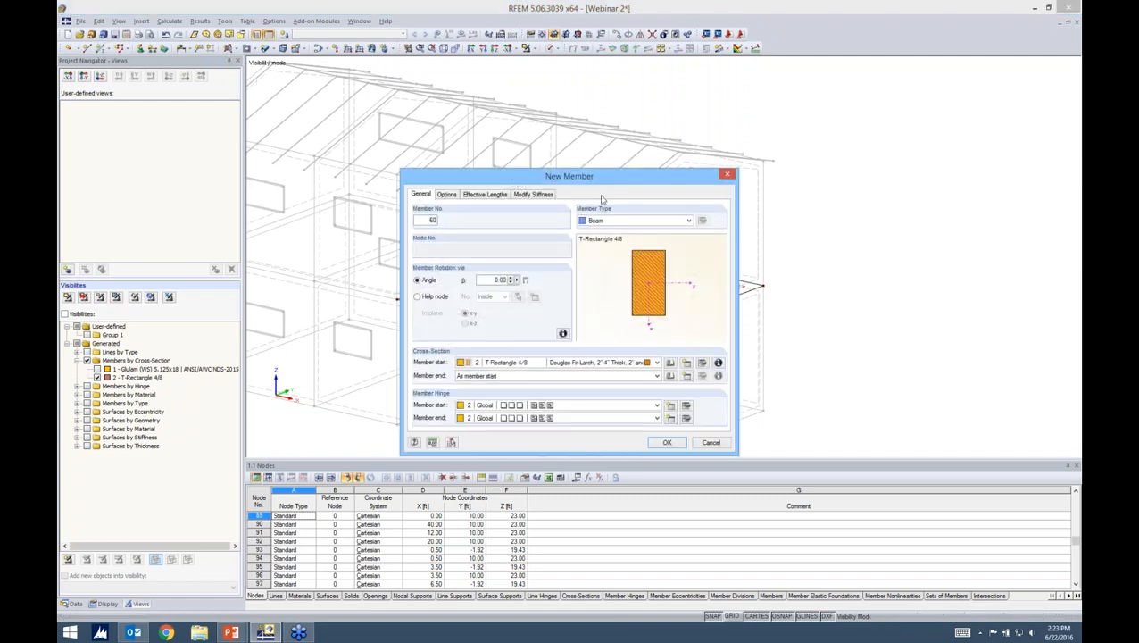
{"action": "left_click", "coordinate": [671, 362]}
{"action": "left_click", "coordinate": [686, 370]}
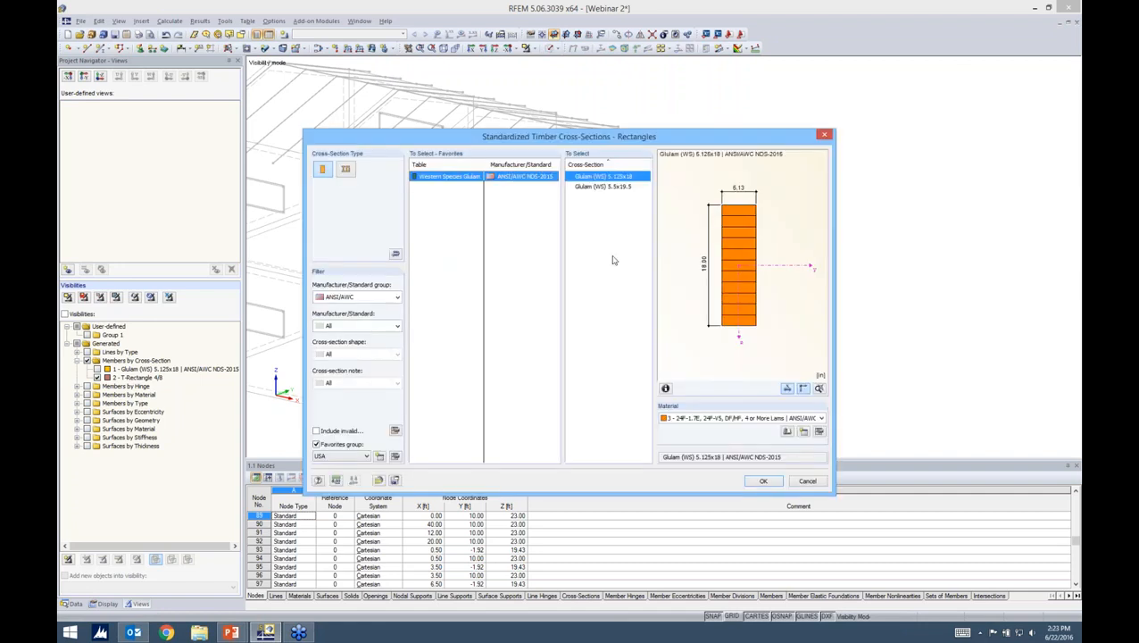
{"action": "left_click", "coordinate": [614, 187]}
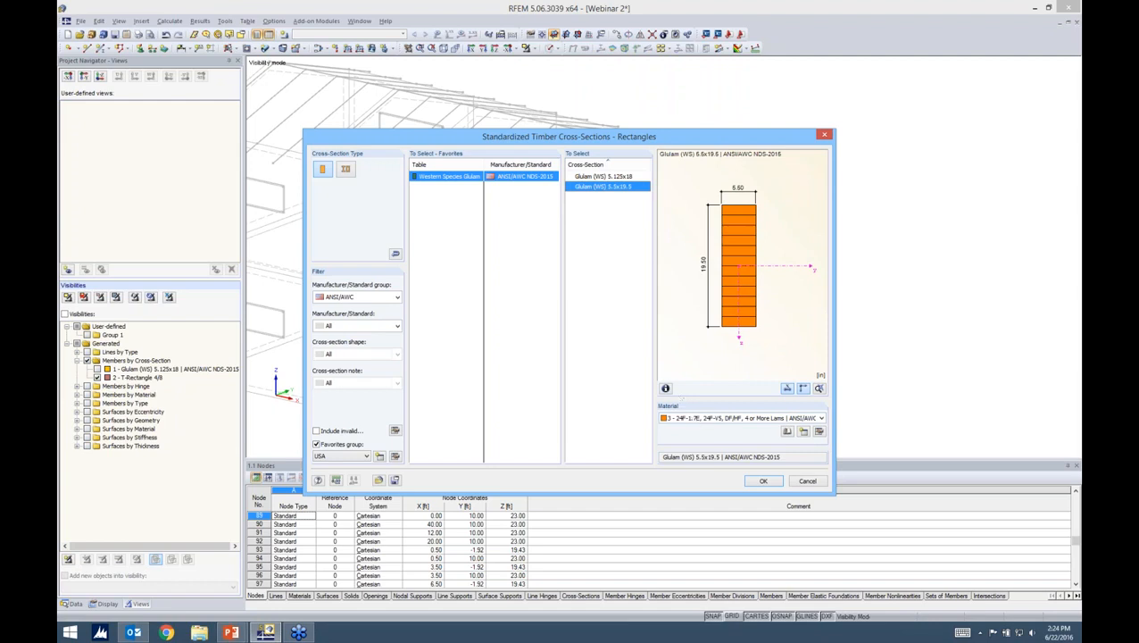
{"action": "left_click", "coordinate": [758, 483]}
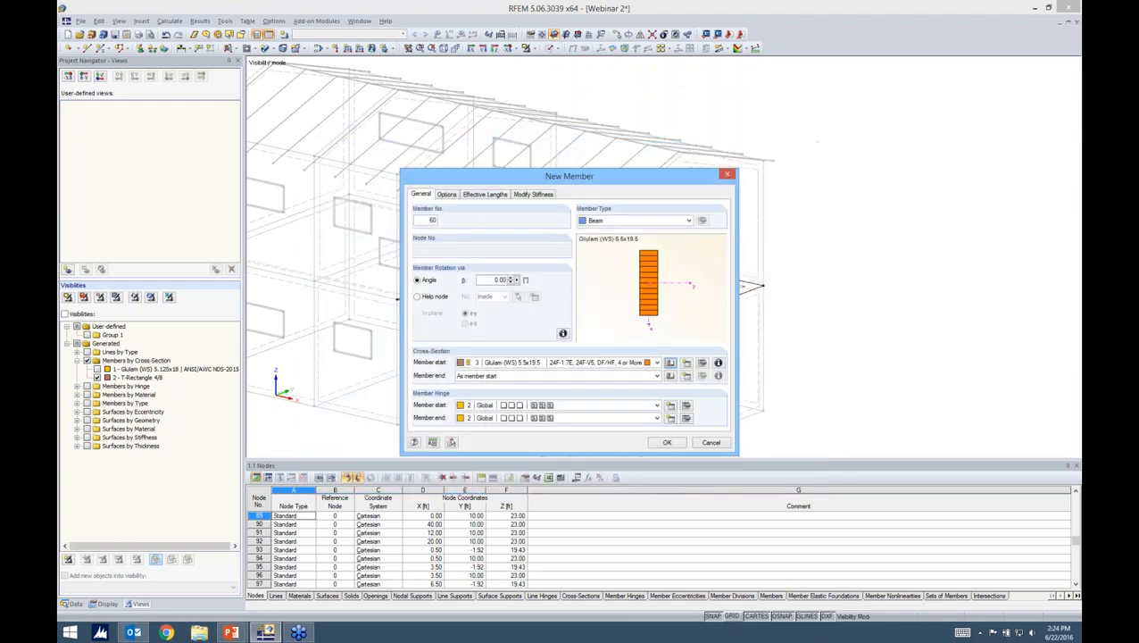
- Assign the local member hinge 1 to both the start and the end of the new beam
{"action": "left_click", "coordinate": [654, 406]}
{"action": "left_click", "coordinate": [625, 423]}
{"action": "left_click", "coordinate": [627, 425]}
{"action": "left_click", "coordinate": [620, 437]}
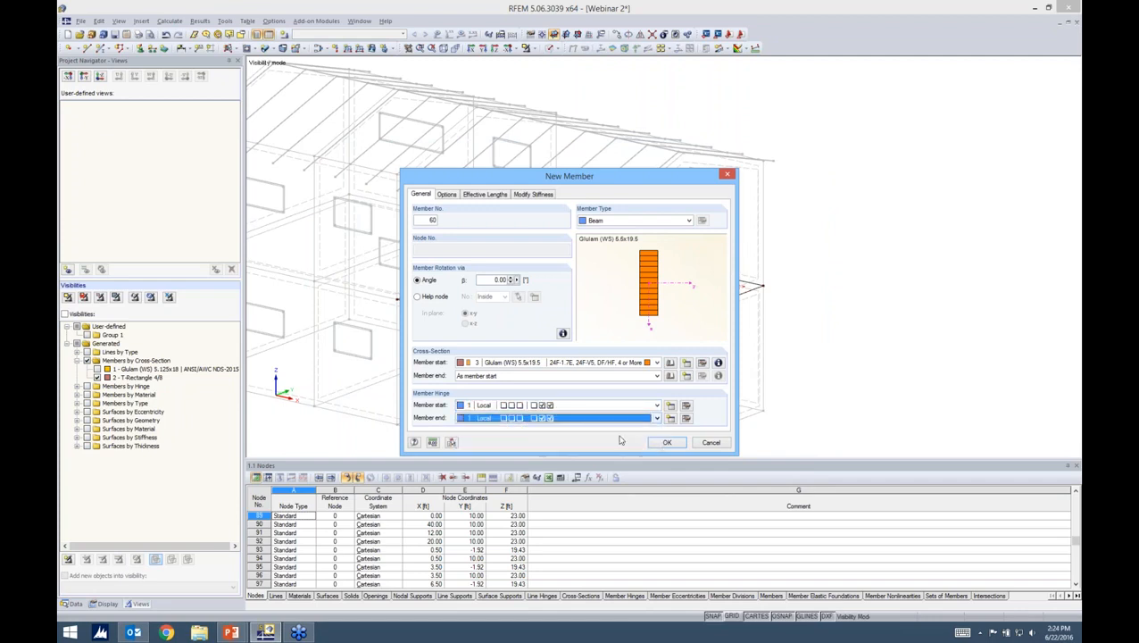
- Create a member eccentricity with bottom-centre cross-section alignment and a transverse offset from the isolated floor surface at its top-centre axis position
{"action": "left_click", "coordinate": [448, 196]}
{"action": "left_click_drag", "start_coordinate": [502, 183], "coordinate": [724, 131]}
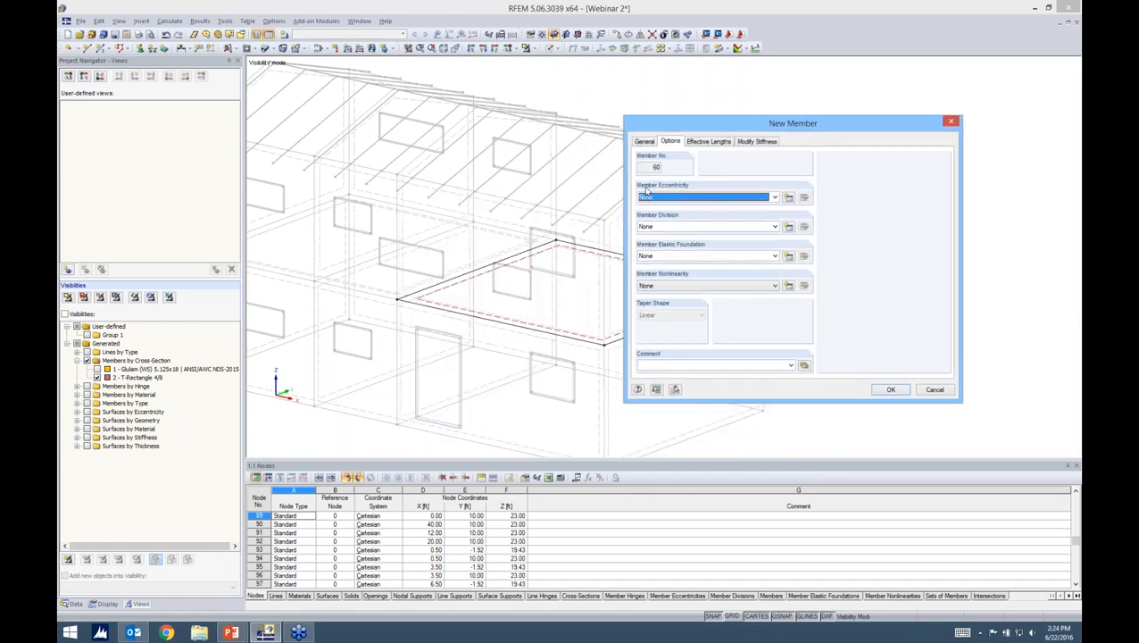
{"action": "left_click", "coordinate": [788, 198]}
{"action": "left_click_drag", "start_coordinate": [676, 165], "coordinate": [912, 146]}
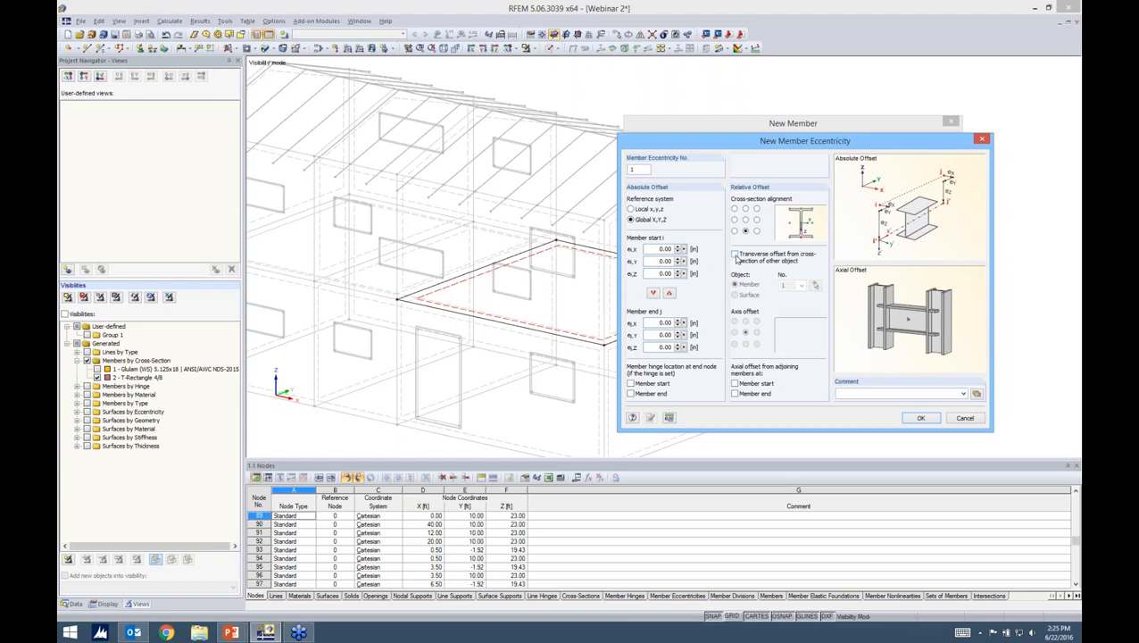
{"action": "left_click", "coordinate": [735, 255]}
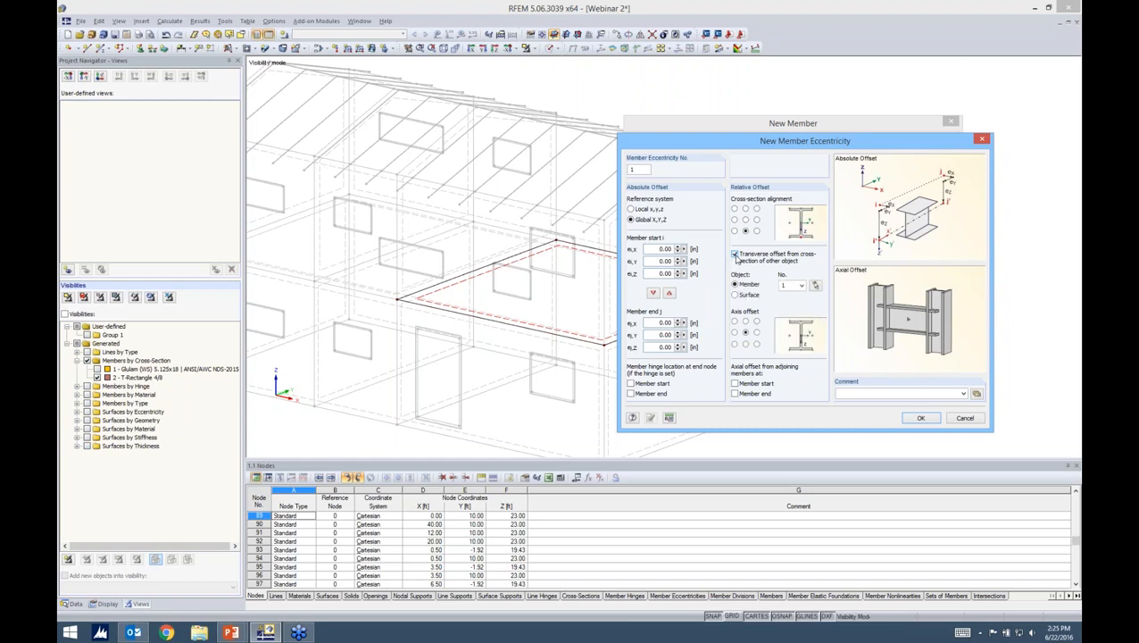
{"action": "left_click", "coordinate": [736, 296]}
{"action": "left_click", "coordinate": [816, 285]}
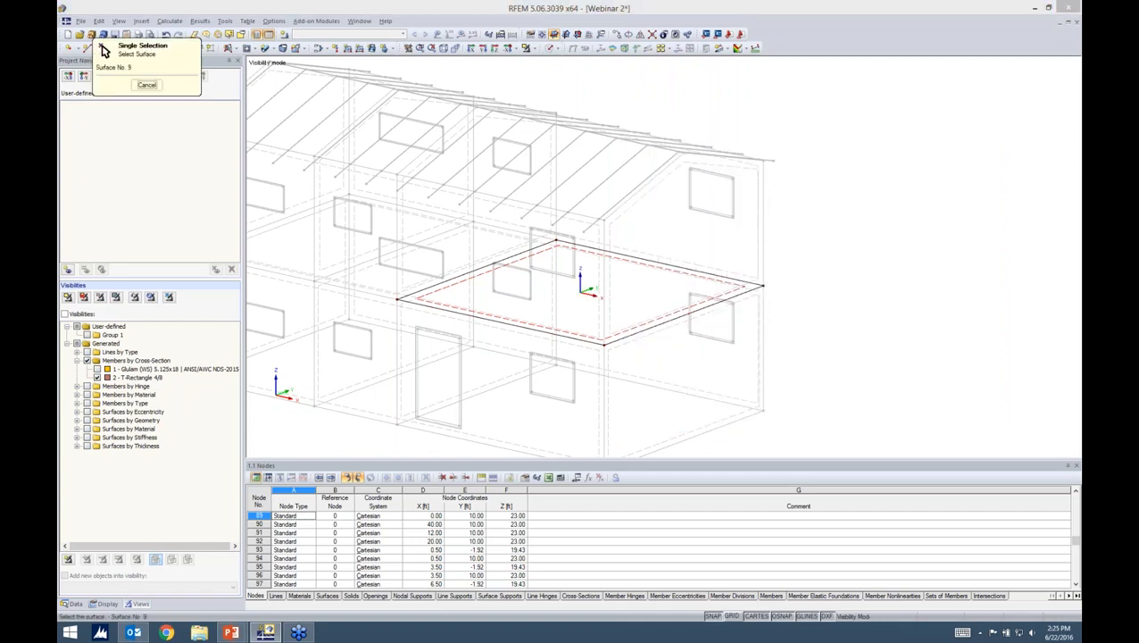
{"action": "left_click", "coordinate": [617, 332]}
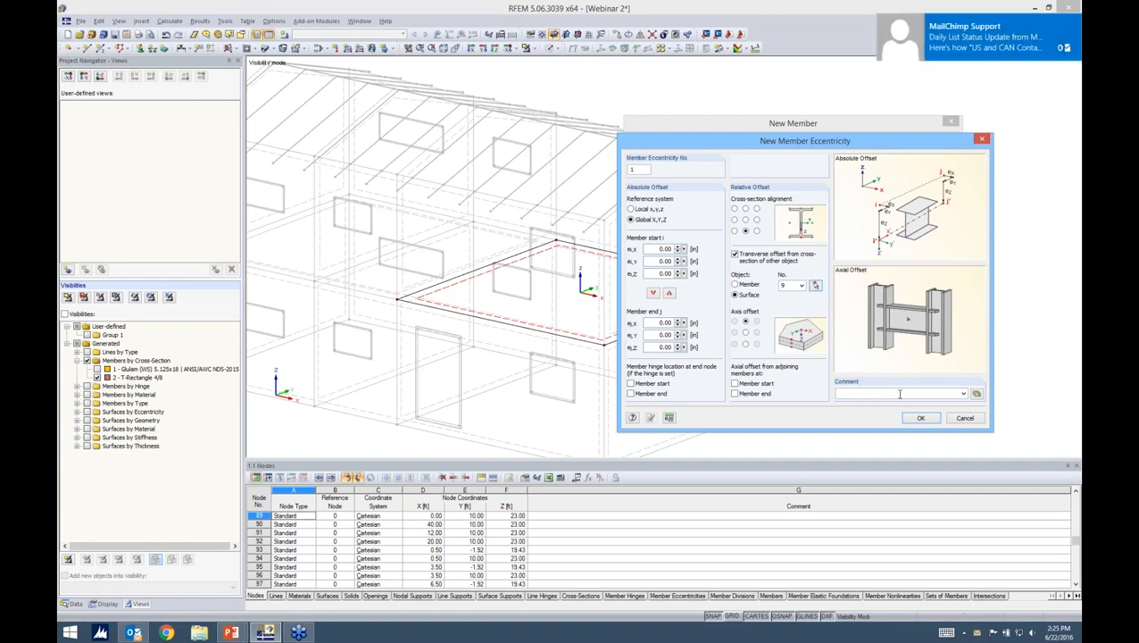
{"action": "left_click", "coordinate": [912, 419]}
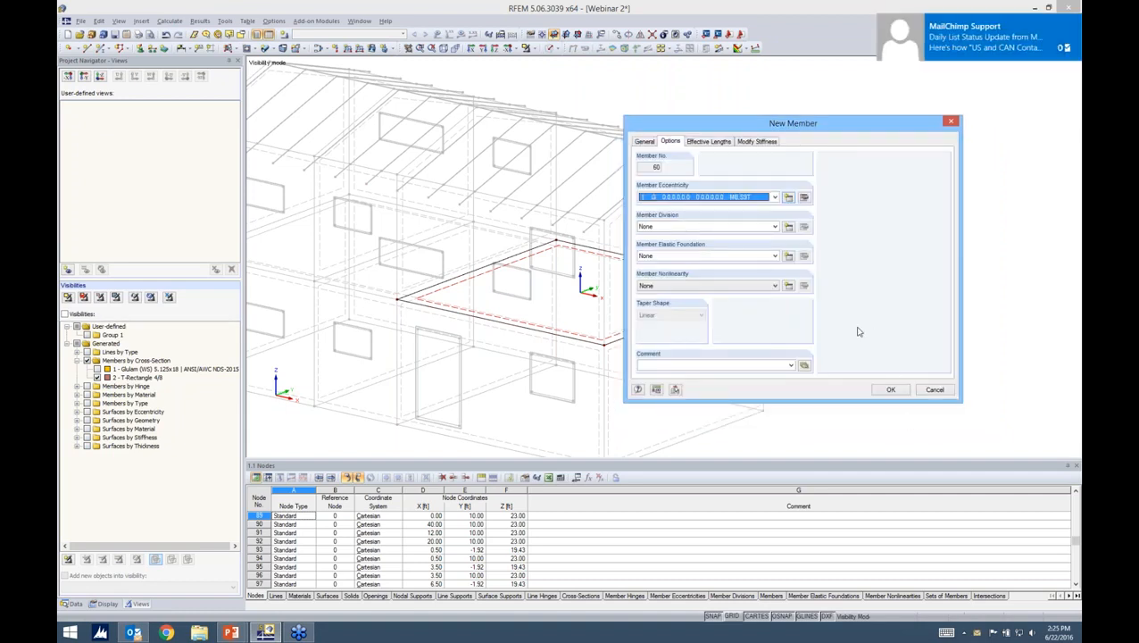
- Place the glulam beam across the floor between the midpoints of opposite edges, from 30, 0, 0 to 30, 20, 0 ft
{"action": "left_click", "coordinate": [900, 393]}
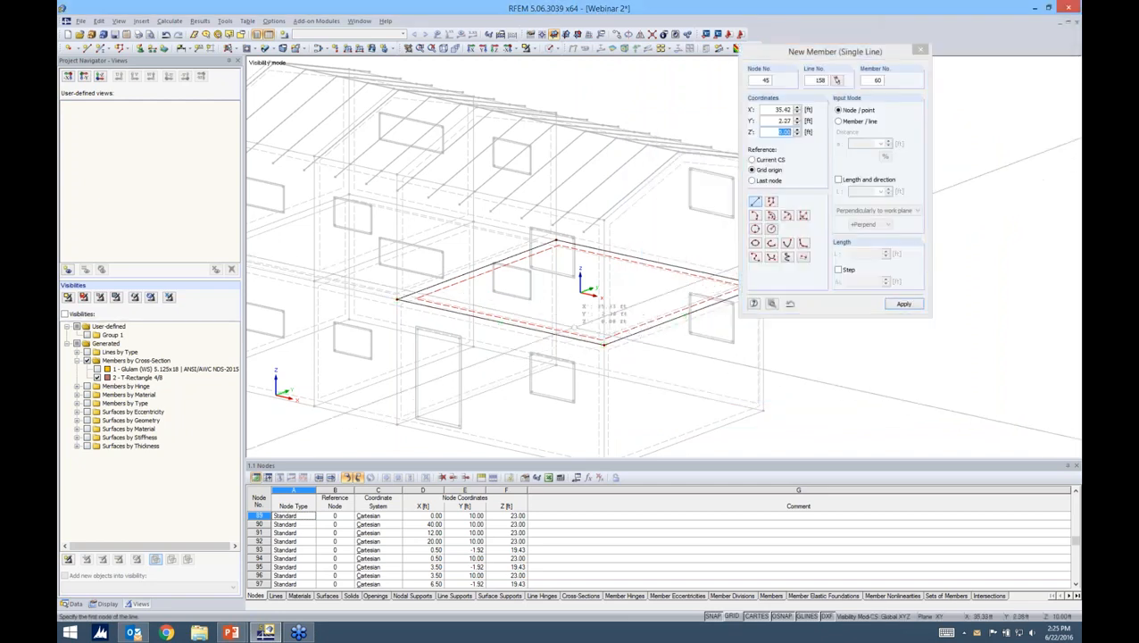
{"action": "middle_click_drag", "start_coordinate": [572, 330], "coordinate": [554, 297]}
{"action": "scroll", "coordinate": [530, 292], "scroll_direction": "up", "scroll_amount": 3}
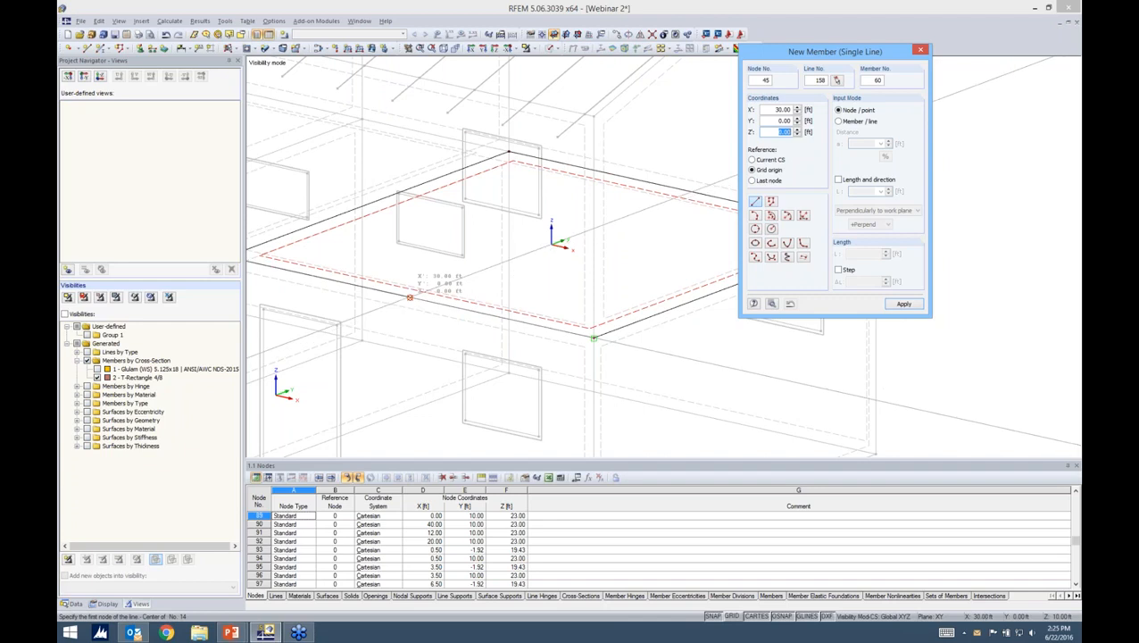
{"action": "left_click", "coordinate": [410, 297]}
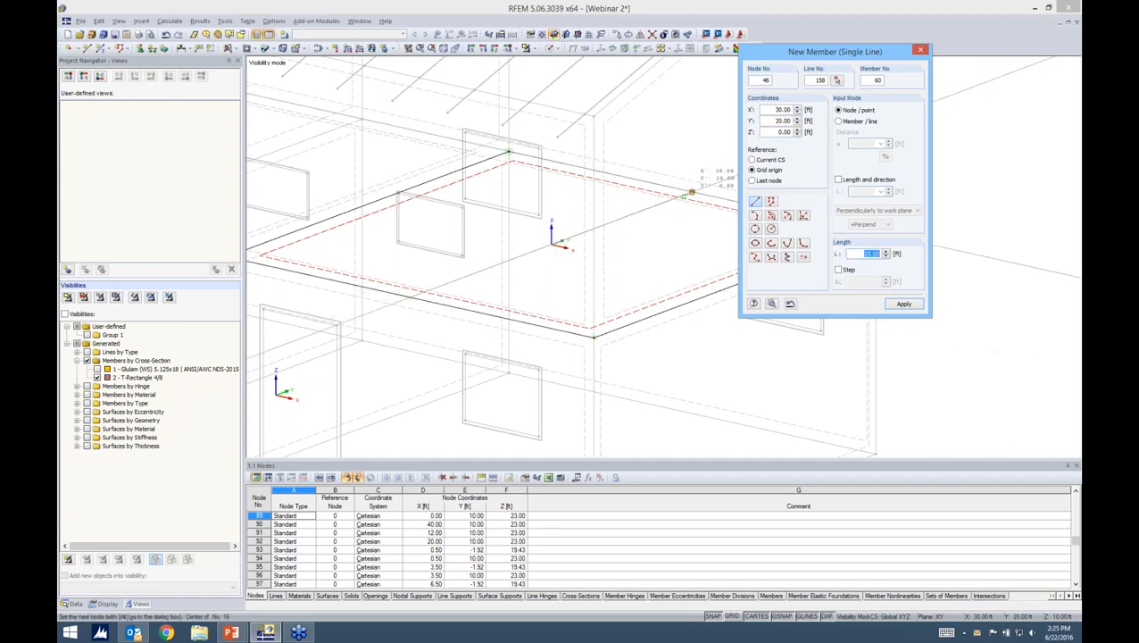
{"action": "left_click", "coordinate": [691, 192]}
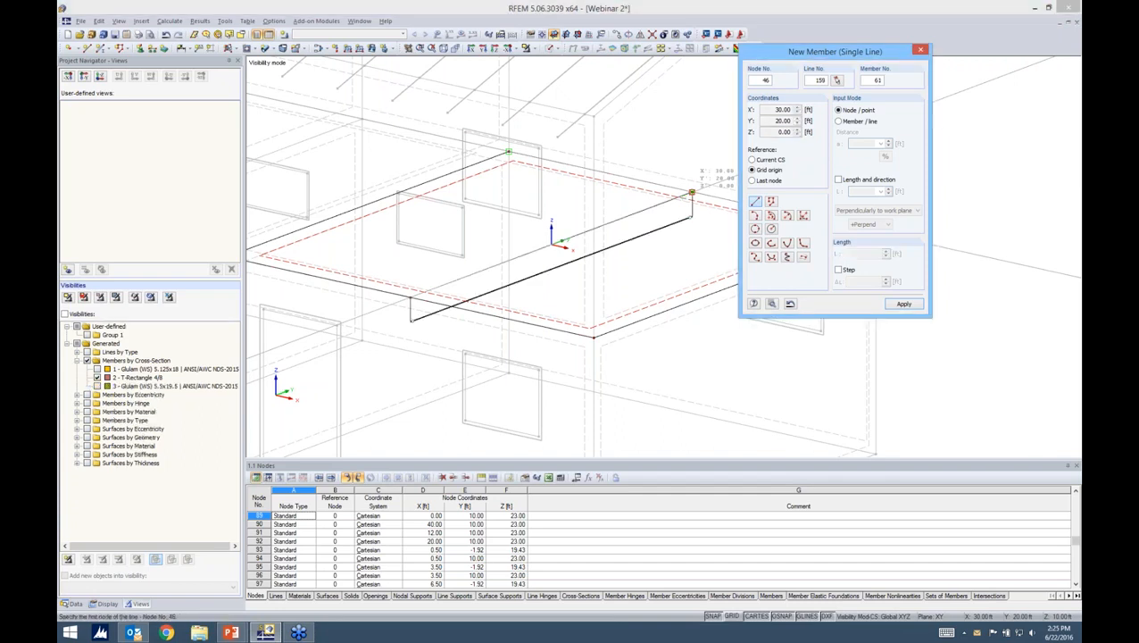
{"action": "key", "text": "Escape"}
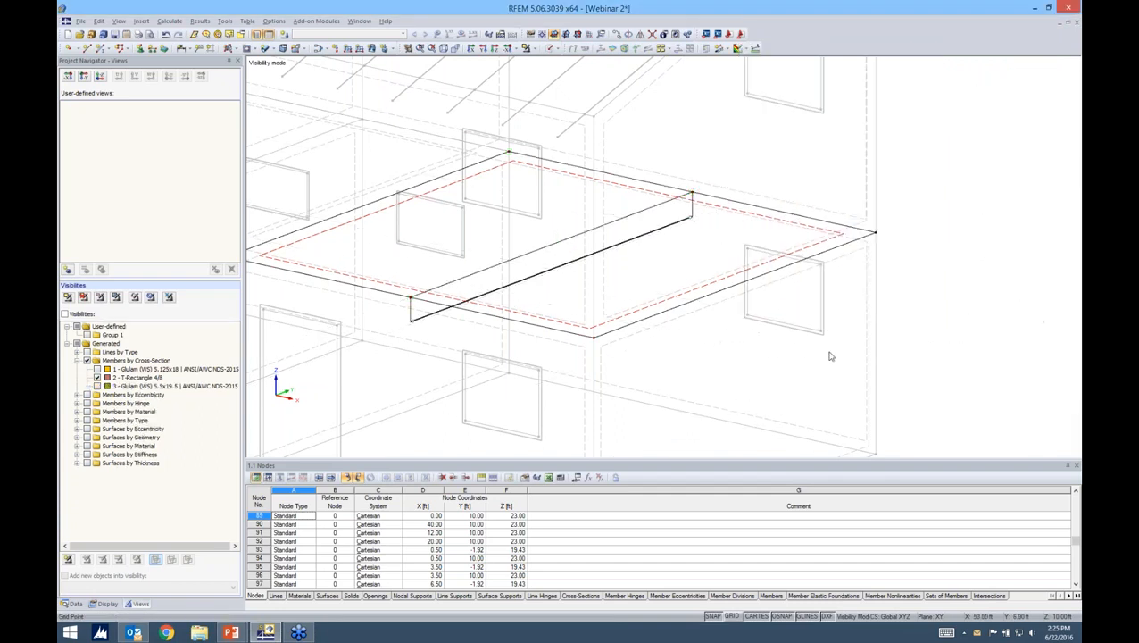
- Switch the model to the solid transparent display to show the beam beneath the floor surface
{"action": "scroll", "coordinate": [671, 313], "scroll_direction": "down", "scroll_amount": 1}
{"action": "scroll", "coordinate": [678, 309], "scroll_direction": "down", "scroll_amount": 1}
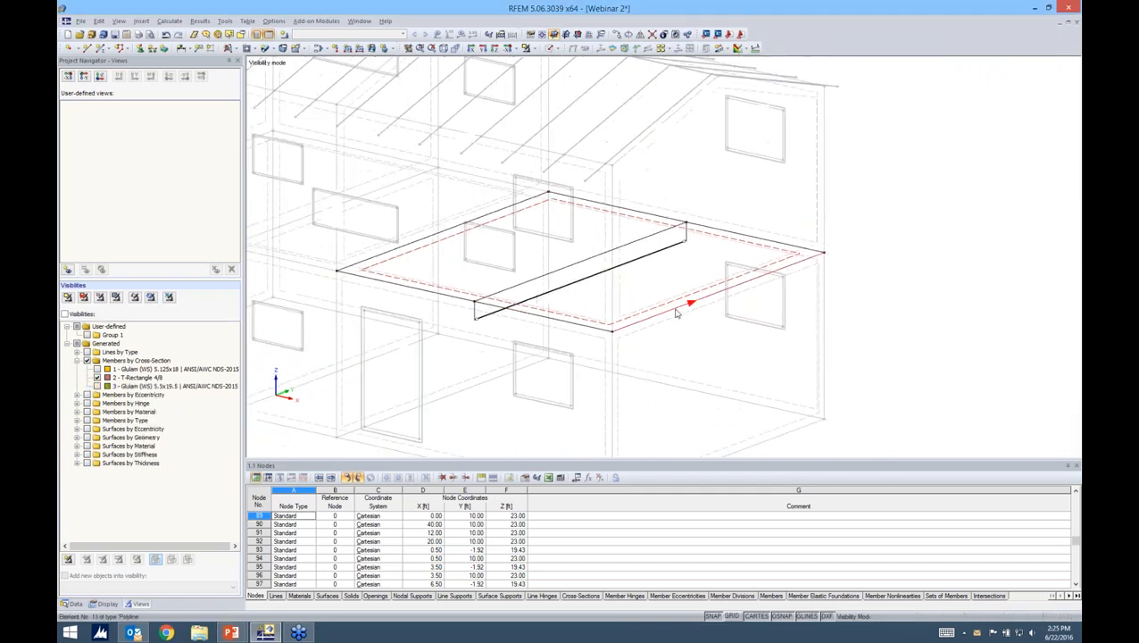
{"action": "left_click", "coordinate": [552, 48]}
{"action": "left_click", "coordinate": [562, 85]}
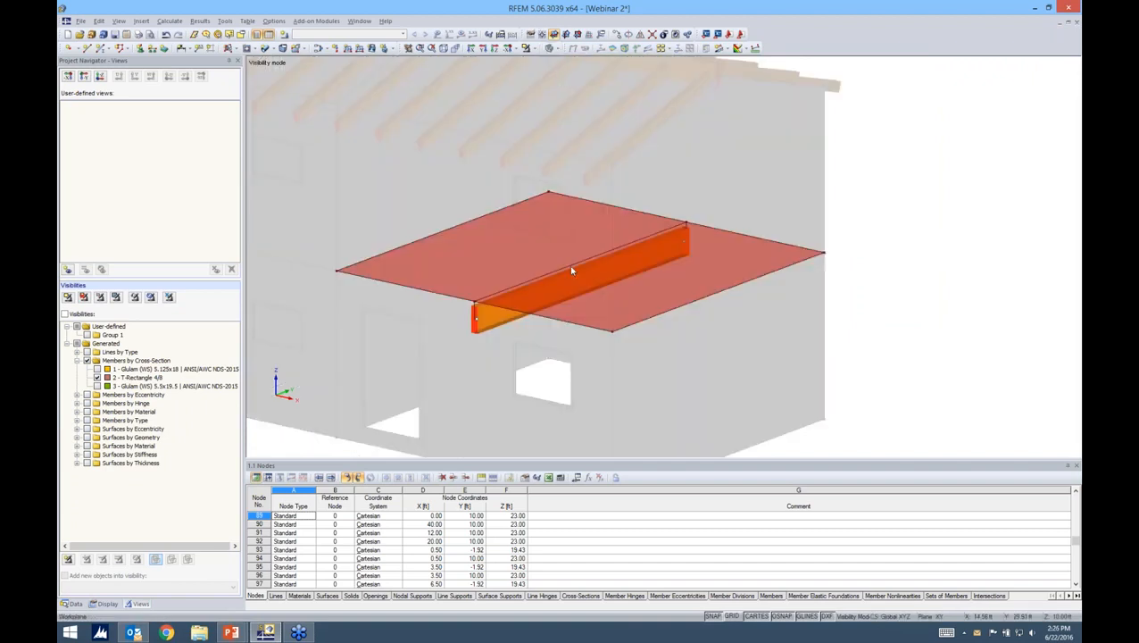
- Render the surfaces filled including thickness to examine how the beam sits beneath the floor, and return them to plain filled display
{"action": "middle_click_drag", "start_coordinate": [534, 374], "coordinate": [521, 277], "text": "ctrl"}
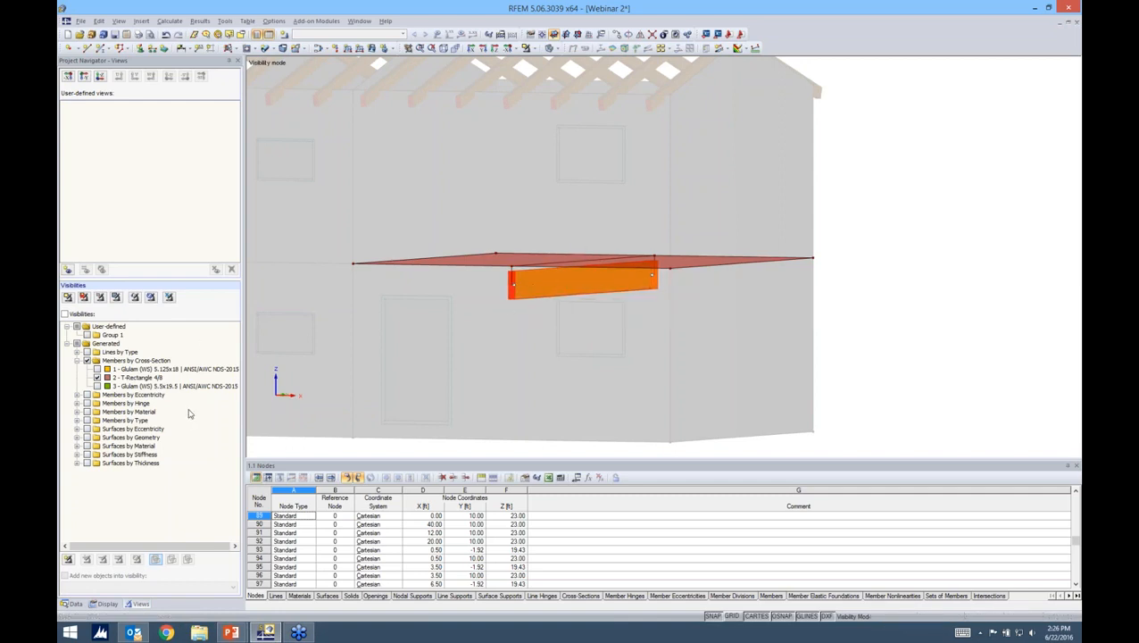
{"action": "left_click", "coordinate": [106, 603]}
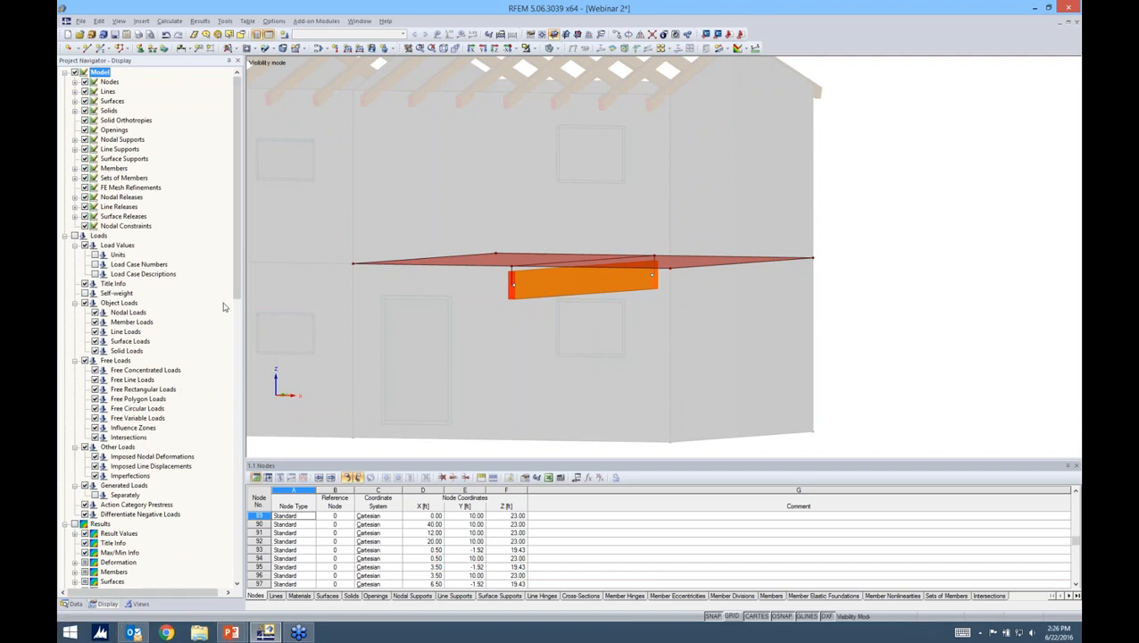
{"action": "left_click_drag", "start_coordinate": [237, 295], "coordinate": [224, 514]}
{"action": "scroll", "coordinate": [225, 513], "scroll_direction": "down", "scroll_amount": 6}
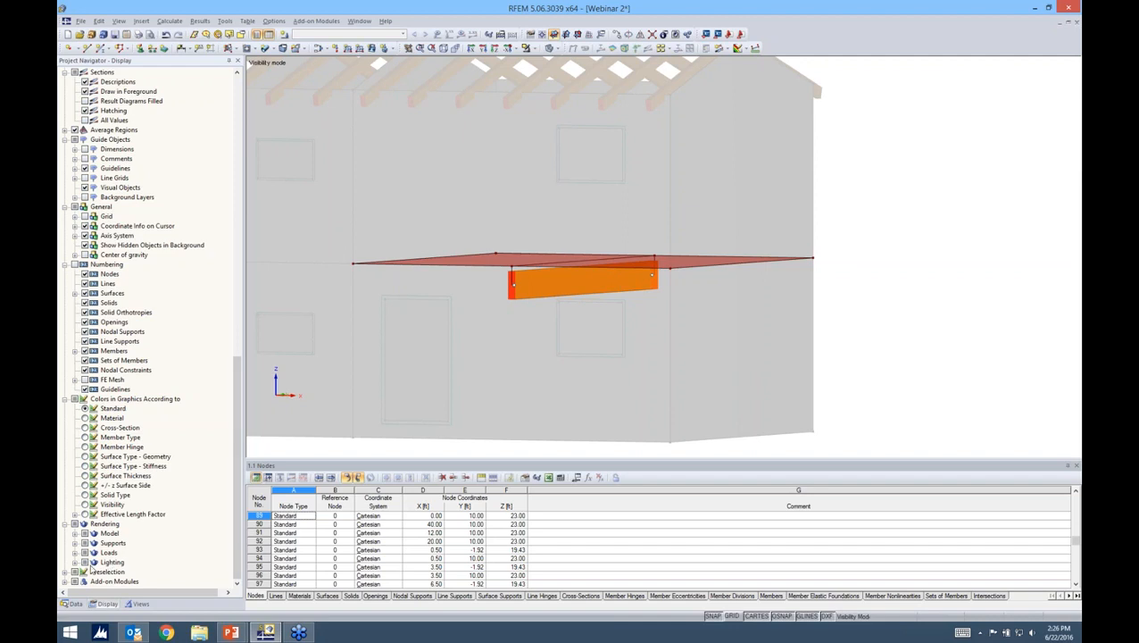
{"action": "left_click", "coordinate": [75, 533]}
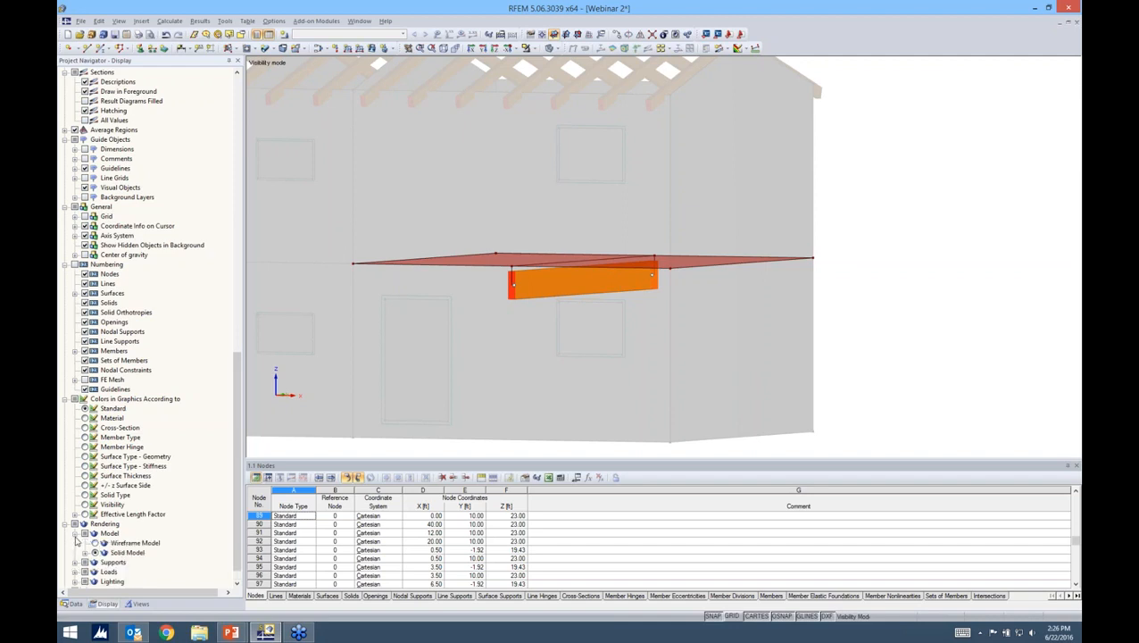
{"action": "left_click", "coordinate": [85, 553]}
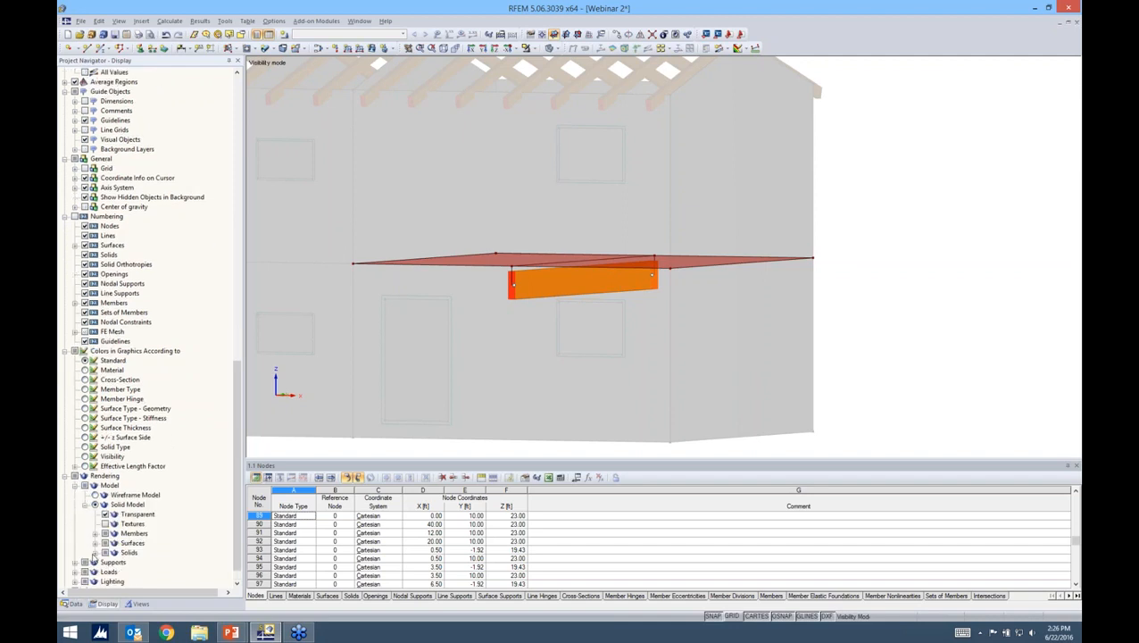
{"action": "left_click", "coordinate": [95, 543]}
{"action": "left_click", "coordinate": [115, 571]}
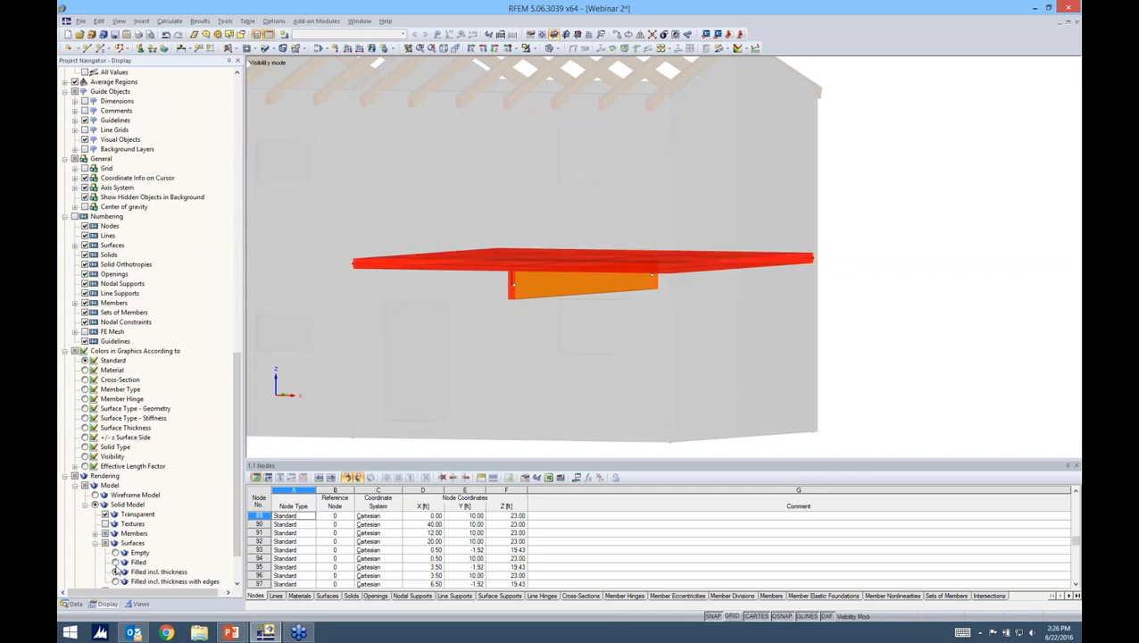
{"action": "middle_click_drag", "start_coordinate": [607, 319], "coordinate": [552, 337], "text": "ctrl"}
{"action": "left_click", "coordinate": [115, 561]}
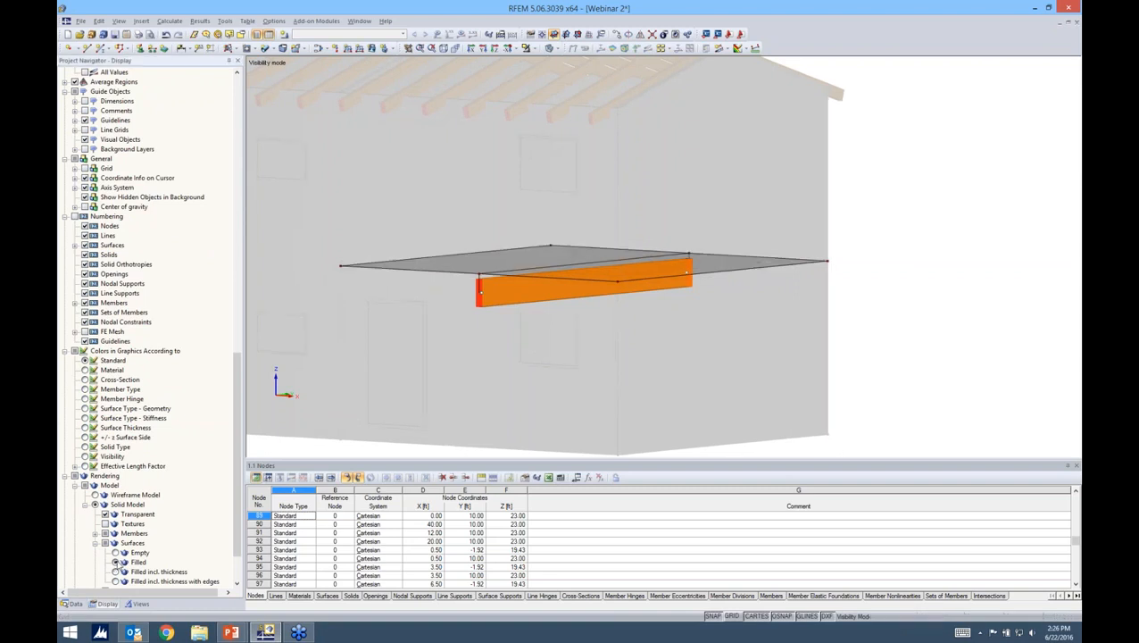
- Leave the visibility mode so the whole building is shown, and turn the model to a front view
{"action": "left_click", "coordinate": [533, 49]}
{"action": "left_click", "coordinate": [539, 141]}
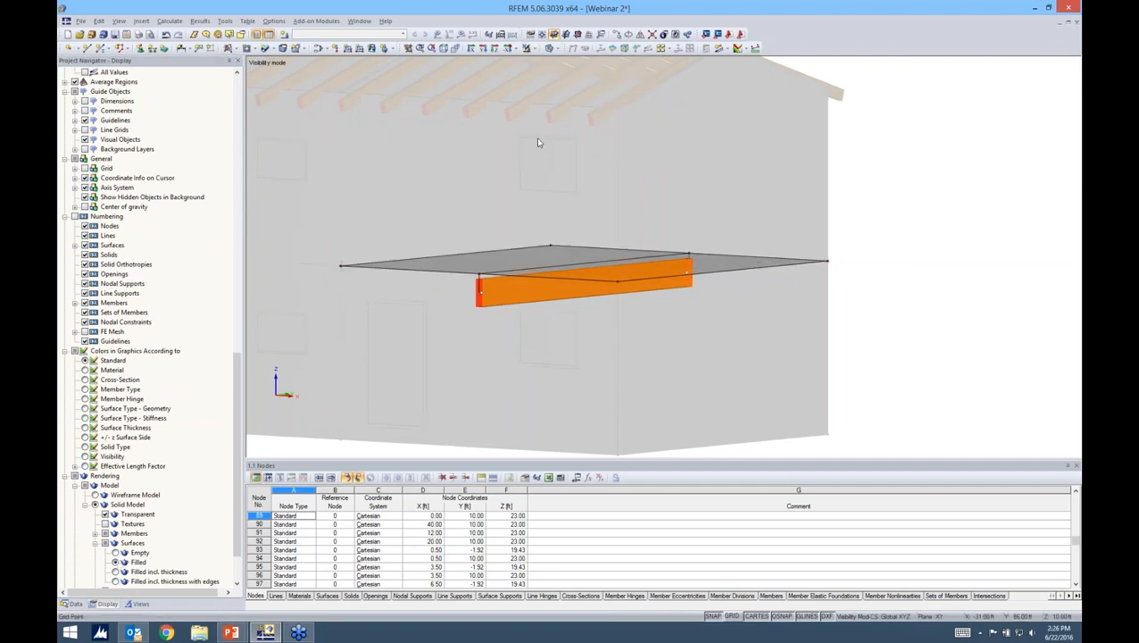
{"action": "middle_click_drag", "start_coordinate": [901, 294], "coordinate": [997, 279], "text": "ctrl"}
{"action": "middle_click_drag", "start_coordinate": [902, 275], "coordinate": [986, 272]}
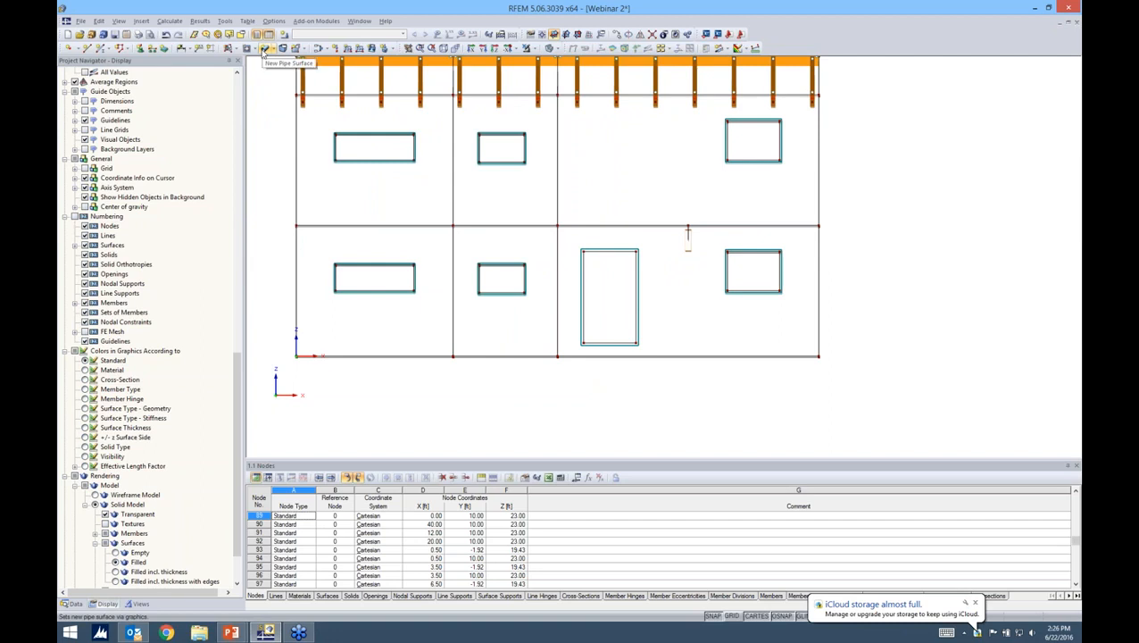
- Start a new line support using the global Hinged support type
{"action": "left_click", "coordinate": [152, 49]}
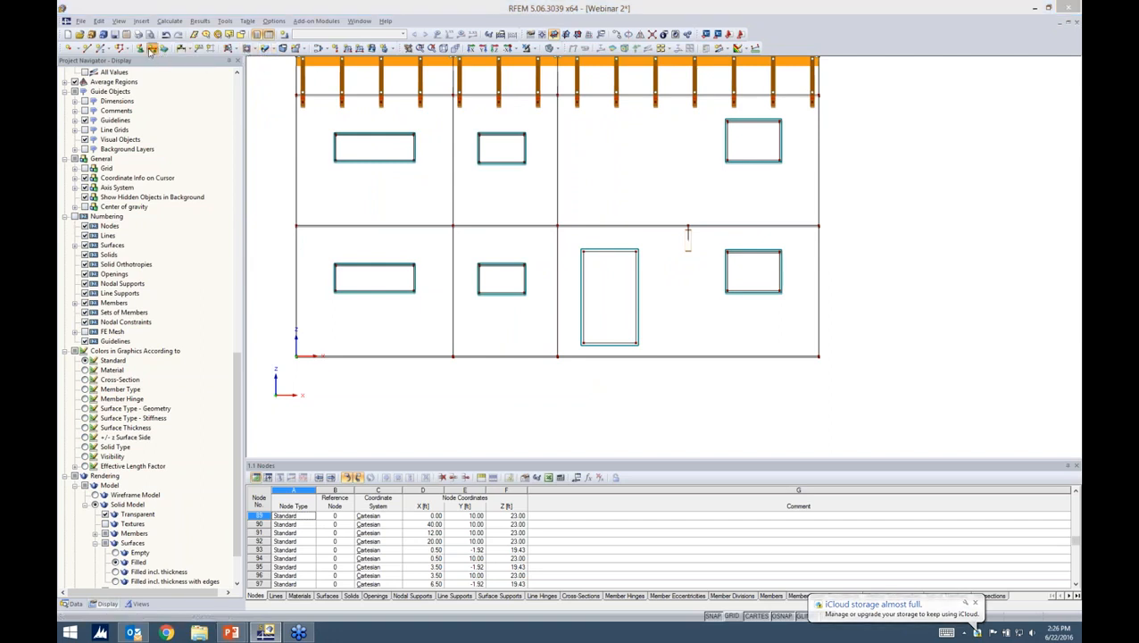
{"action": "left_click_drag", "start_coordinate": [571, 202], "coordinate": [711, 165]}
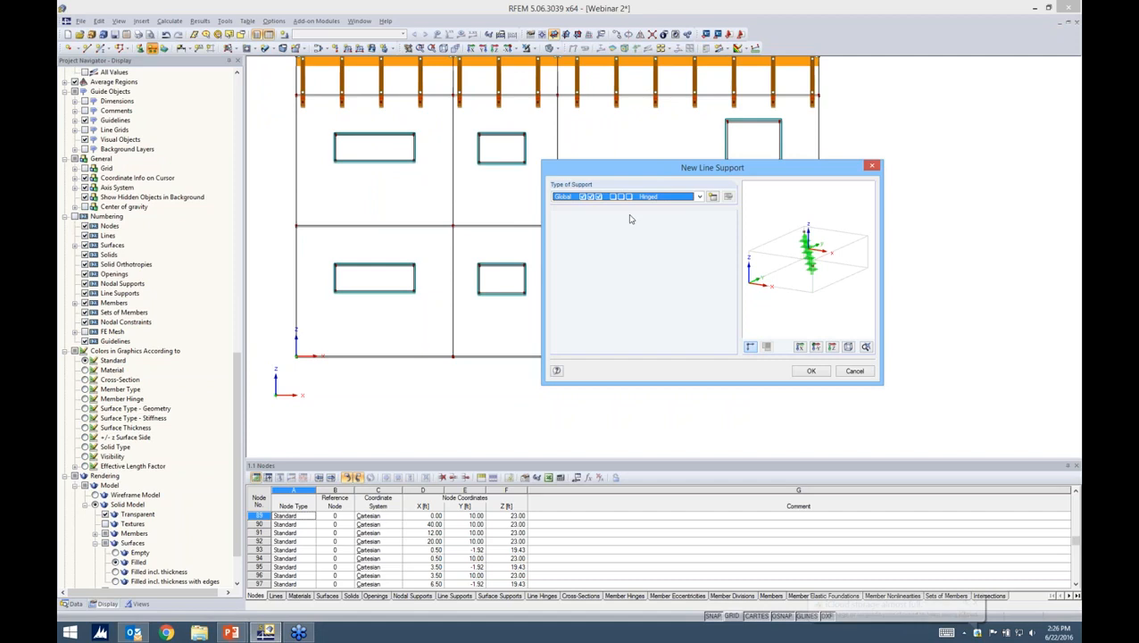
{"action": "left_click", "coordinate": [700, 196]}
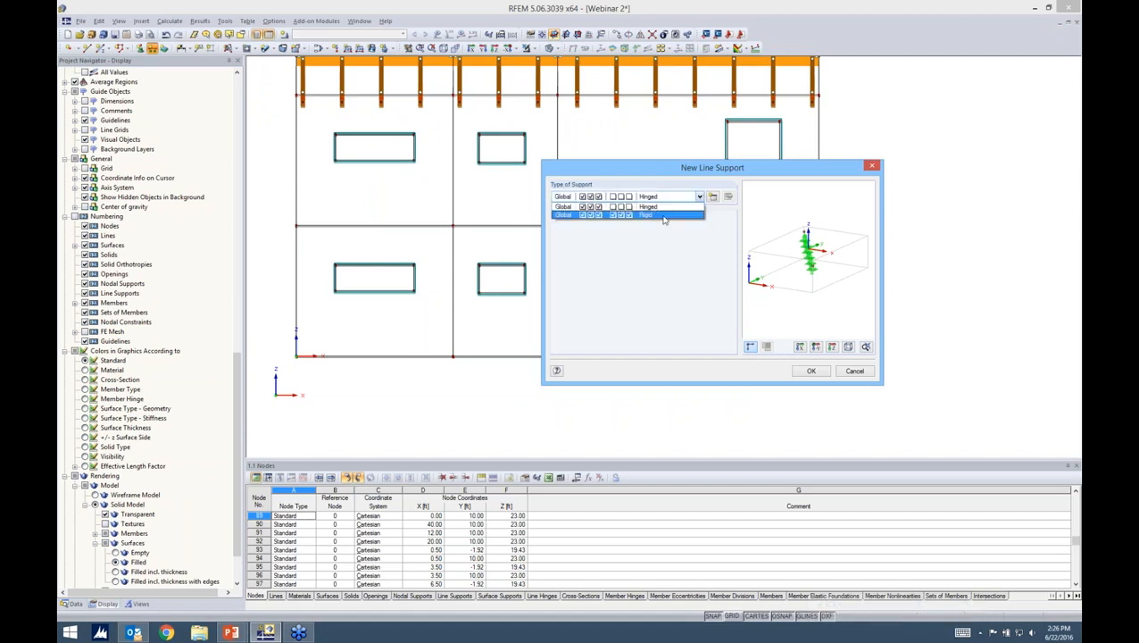
{"action": "left_click", "coordinate": [696, 206]}
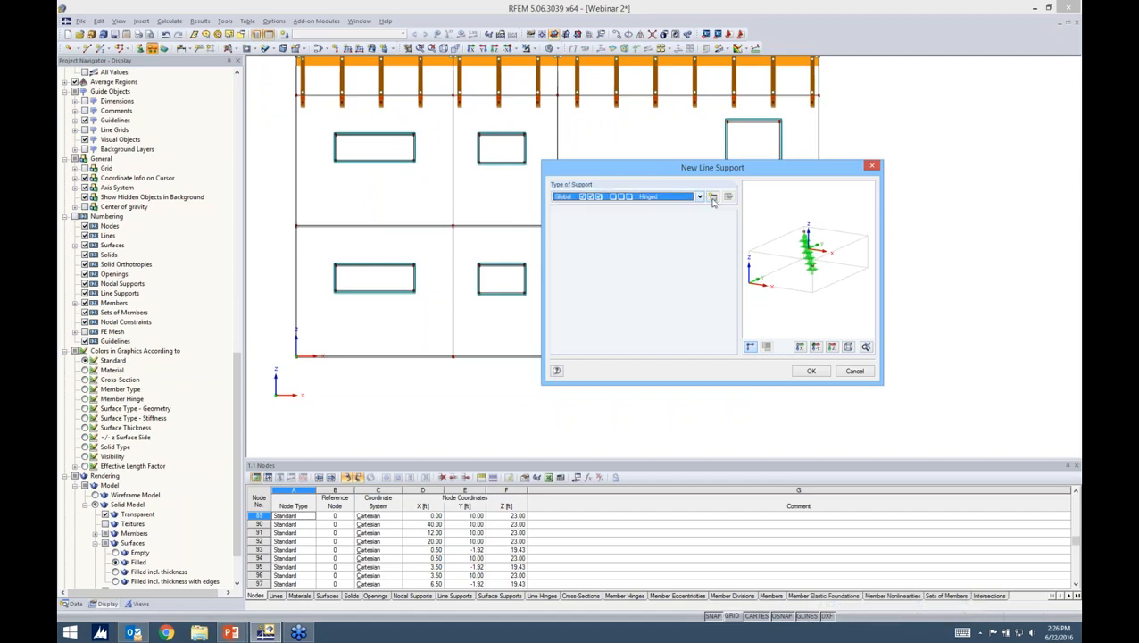
- Examine the nonlinearity options for the X-direction support in a new line support type, without creating it
{"action": "left_click", "coordinate": [713, 197]}
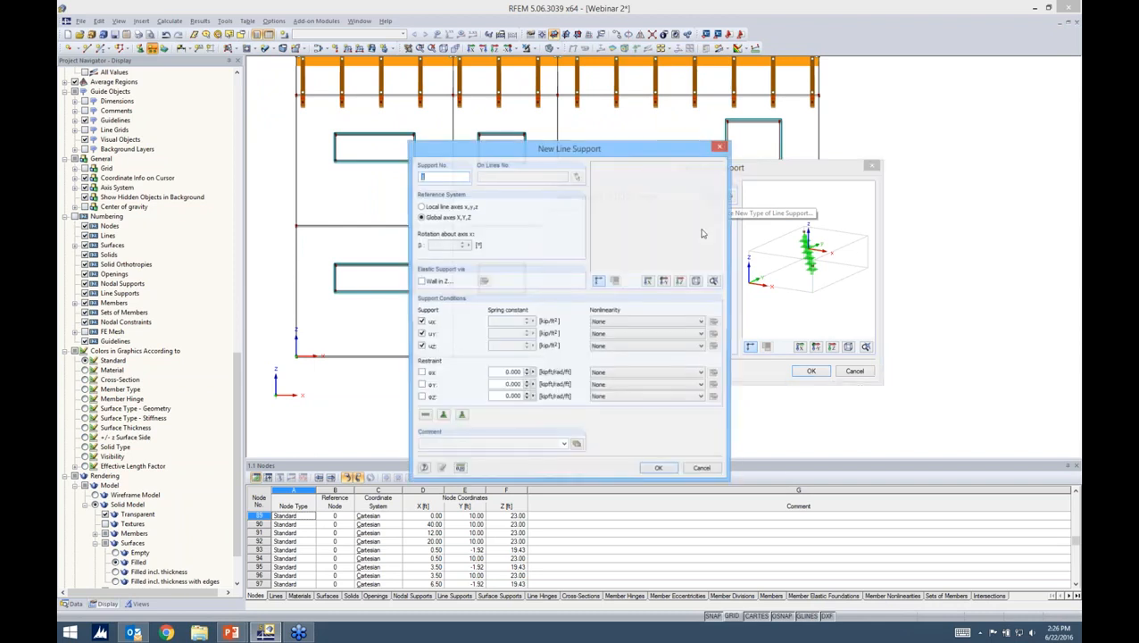
{"action": "left_click_drag", "start_coordinate": [656, 150], "coordinate": [738, 138]}
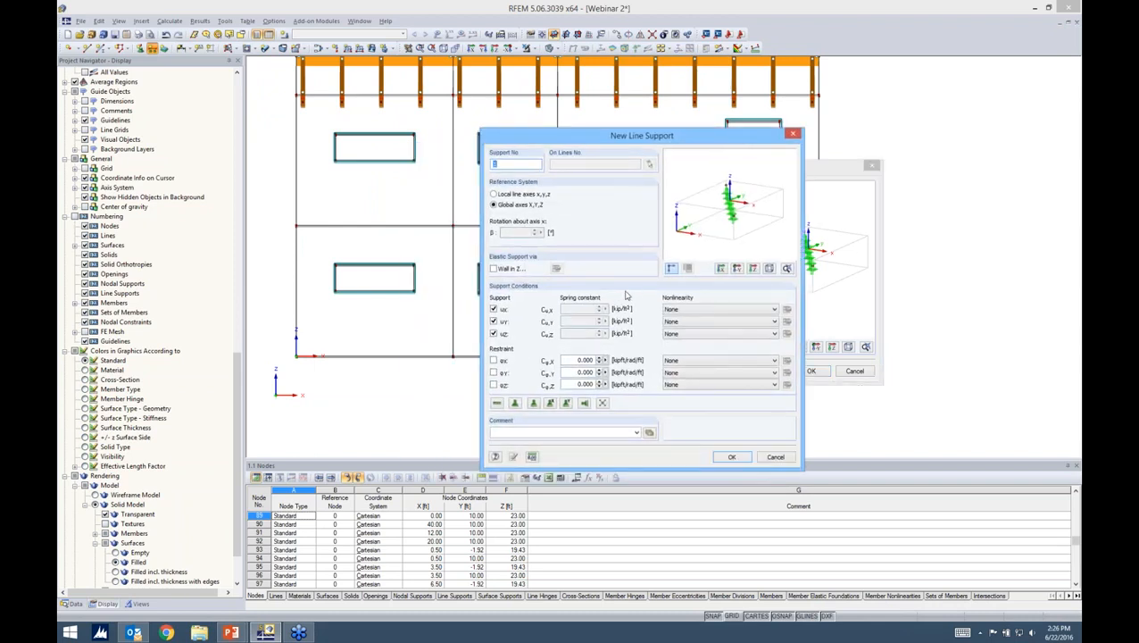
{"action": "left_click", "coordinate": [699, 310]}
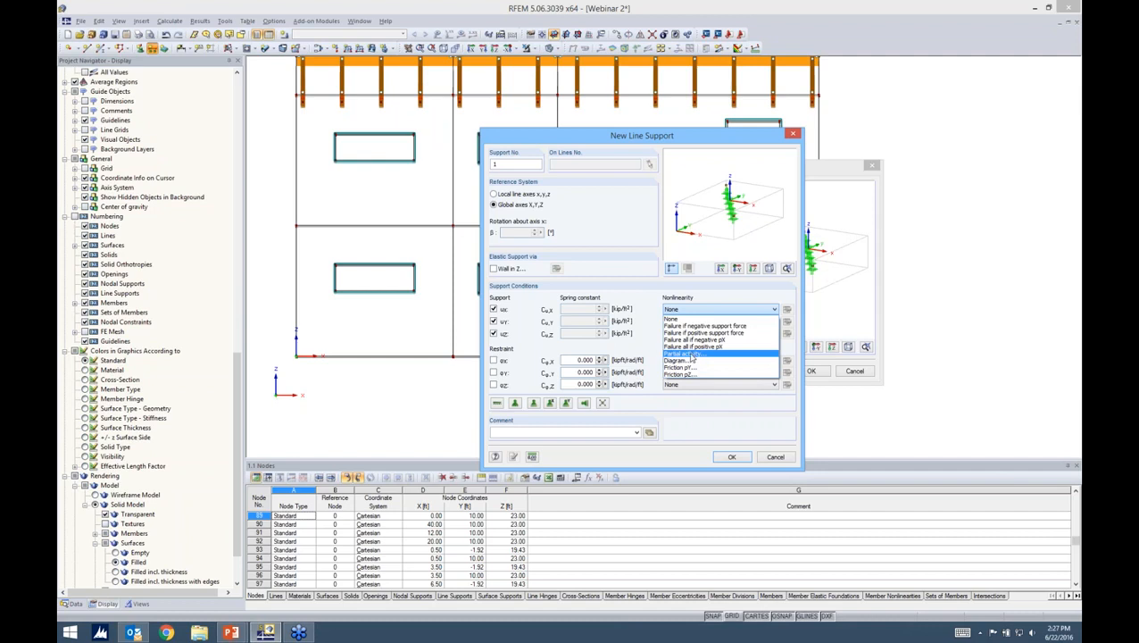
{"action": "left_click", "coordinate": [638, 355]}
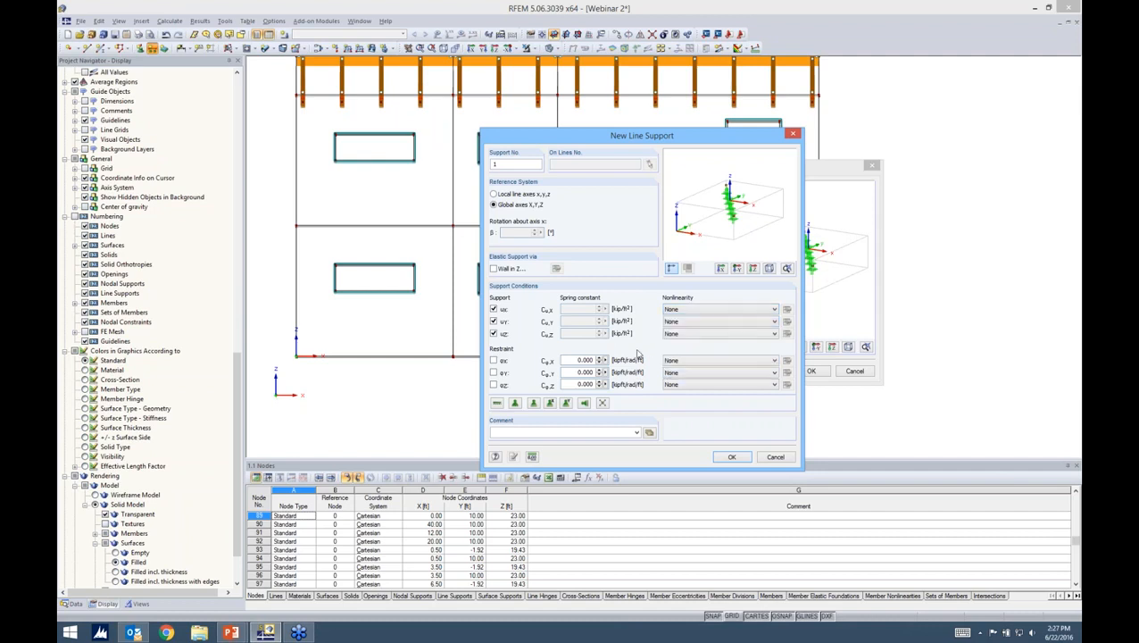
{"action": "left_click", "coordinate": [774, 457]}
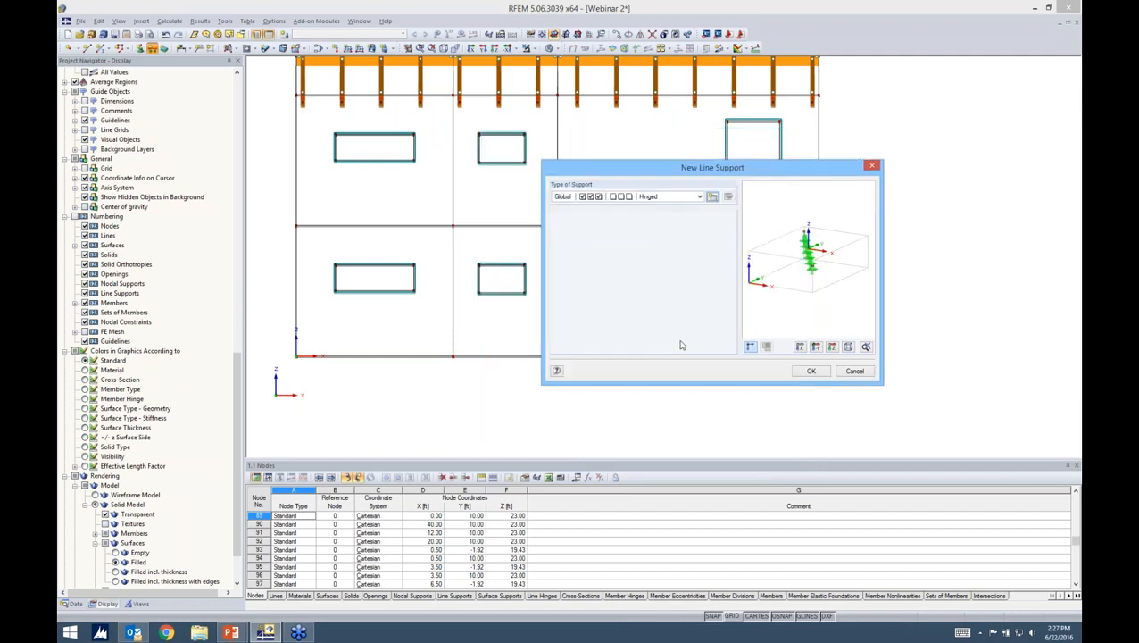
- Apply the hinged line support to all wall base lines at ground level
{"action": "left_click", "coordinate": [799, 371]}
{"action": "left_click_drag", "start_coordinate": [278, 348], "coordinate": [859, 386]}
{"action": "scroll", "coordinate": [868, 336], "scroll_direction": "down", "scroll_amount": 1}
{"action": "middle_click_drag", "start_coordinate": [868, 336], "coordinate": [755, 398], "text": "ctrl"}
{"action": "key", "text": "Escape"}
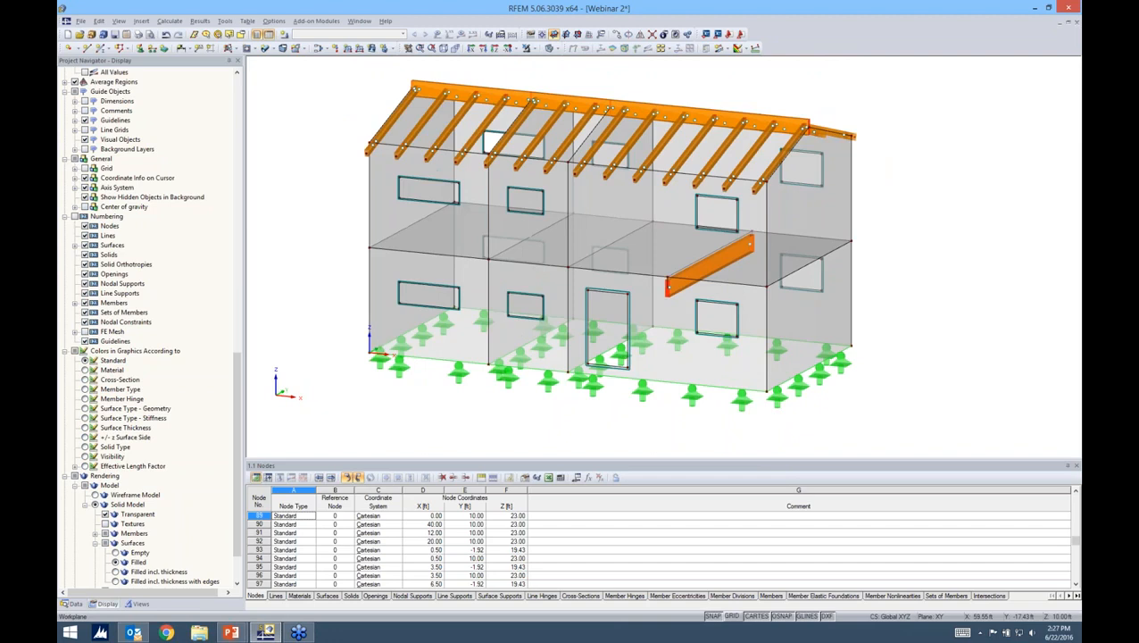
{"action": "scroll", "coordinate": [898, 331], "scroll_direction": "down", "scroll_amount": 2}
{"action": "middle_click_drag", "start_coordinate": [898, 330], "coordinate": [821, 322]}
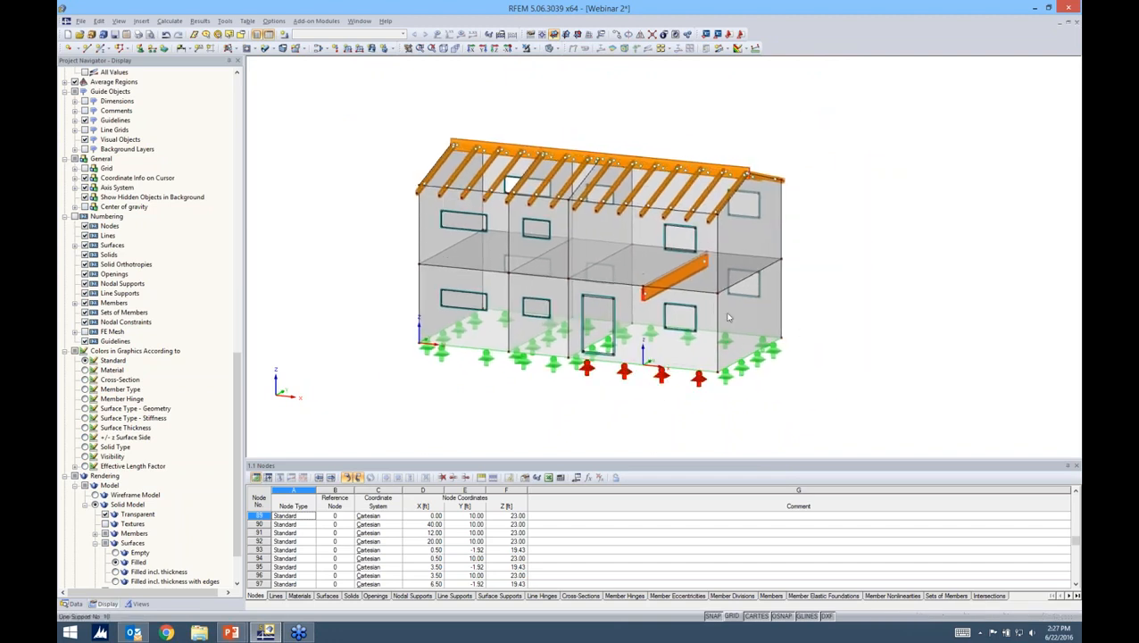
{"action": "mouse_move", "coordinate": [704, 412]}
{"action": "middle_mouse_down", "text": "ctrl"}
{"action": "mouse_move", "coordinate": [788, 381]}
{"action": "mouse_move", "coordinate": [787, 359]}
{"action": "middle_mouse_up", "text": "ctrl"}
{"action": "middle_click_drag", "start_coordinate": [906, 307], "coordinate": [839, 338], "text": "ctrl"}
{"action": "middle_click_drag", "start_coordinate": [828, 228], "coordinate": [880, 185], "text": "ctrl"}
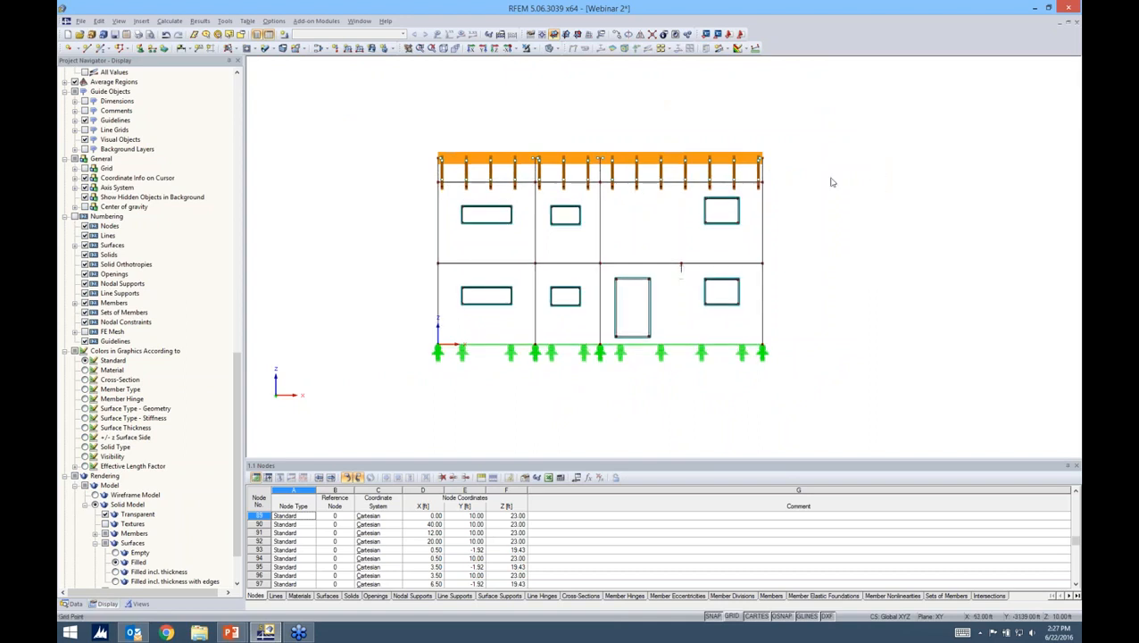
- Create load case 1 named Dead with active self-weight, and load case 2 named Live with the Live action category
{"action": "left_click", "coordinate": [288, 36]}
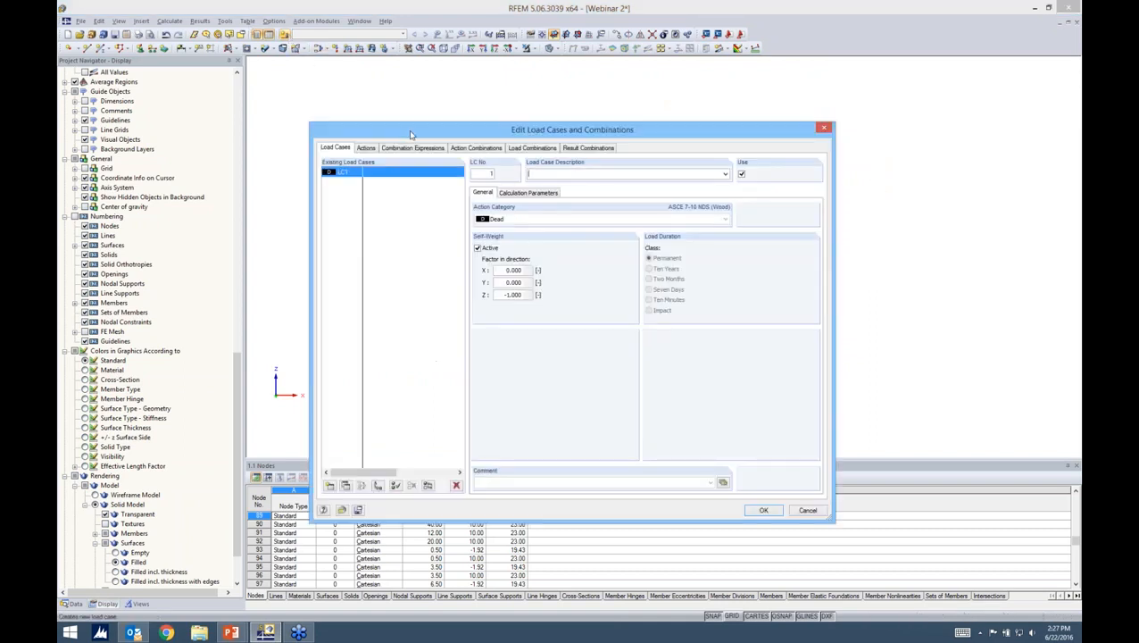
{"action": "left_click_drag", "start_coordinate": [535, 124], "coordinate": [550, 103]}
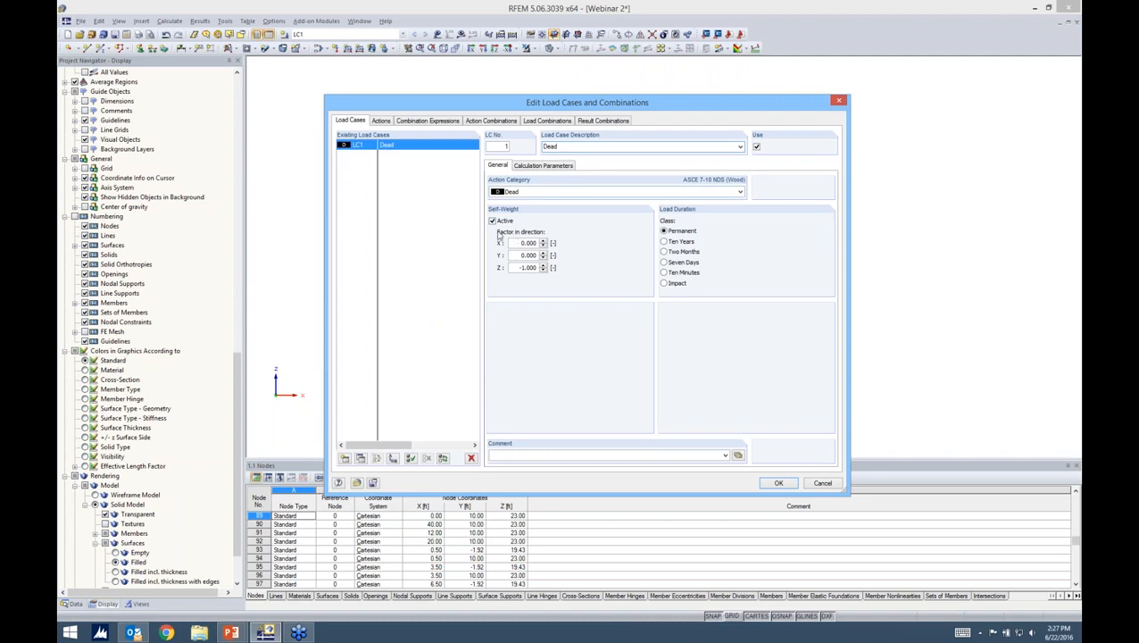
{"action": "left_click", "coordinate": [344, 458]}
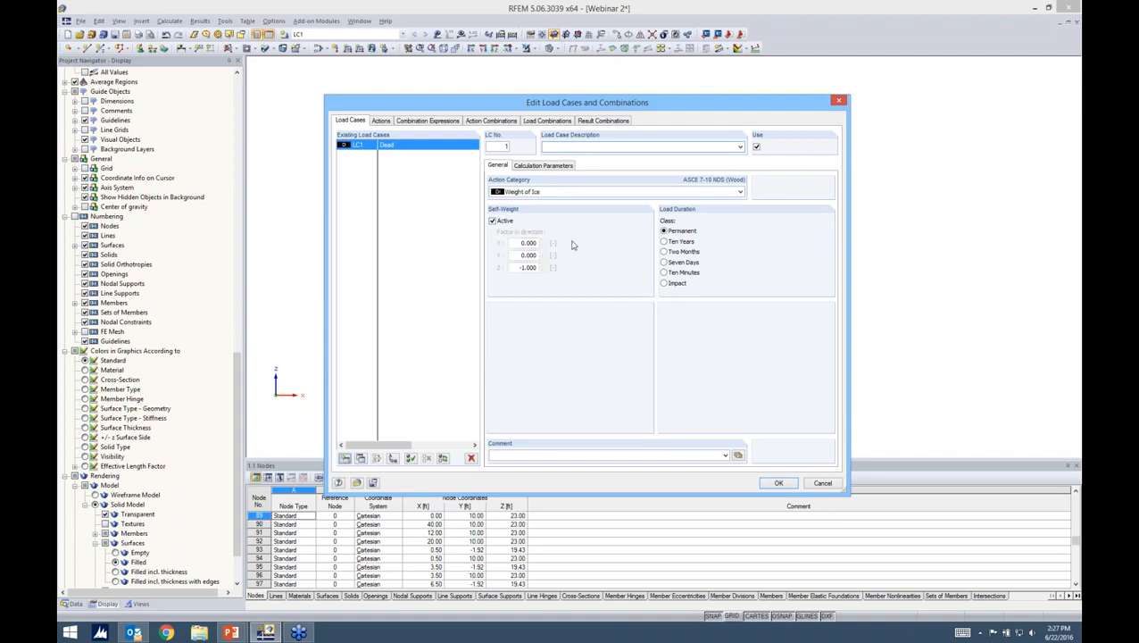
{"action": "left_click", "coordinate": [573, 192]}
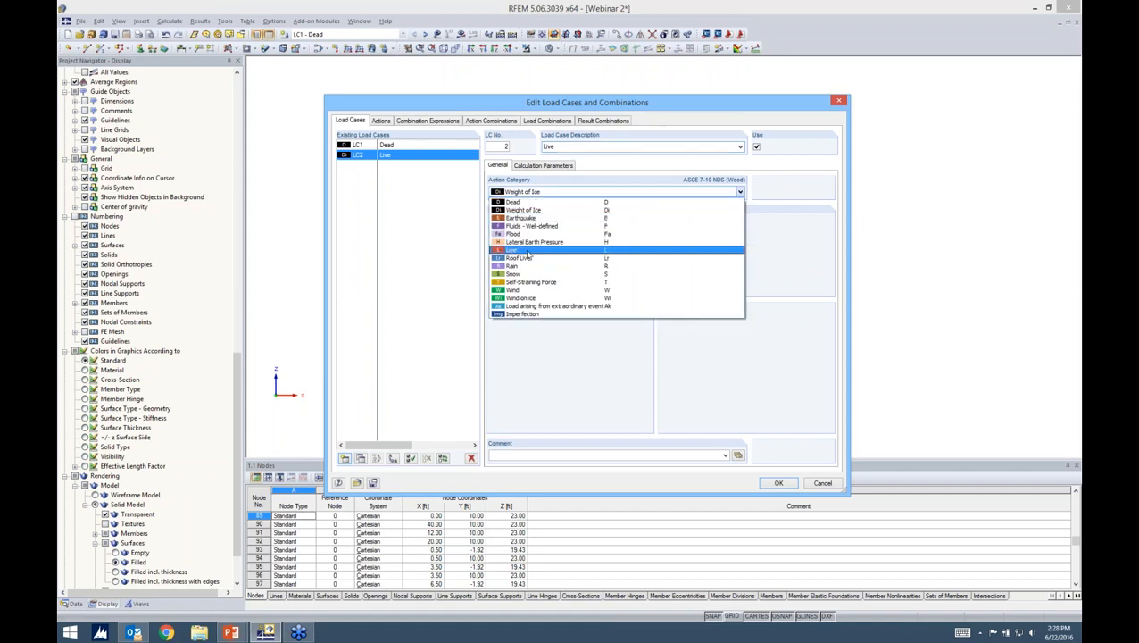
{"action": "left_click", "coordinate": [527, 254]}
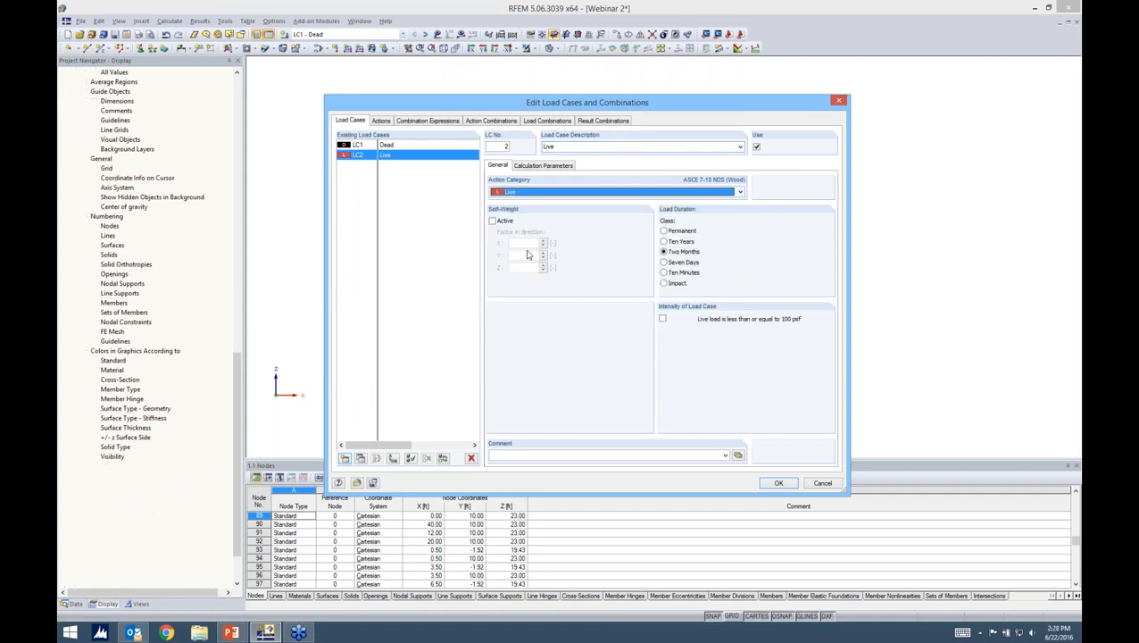
- Add load case 3 named Wind and assign it the Wind action category
{"action": "left_click", "coordinate": [345, 458]}
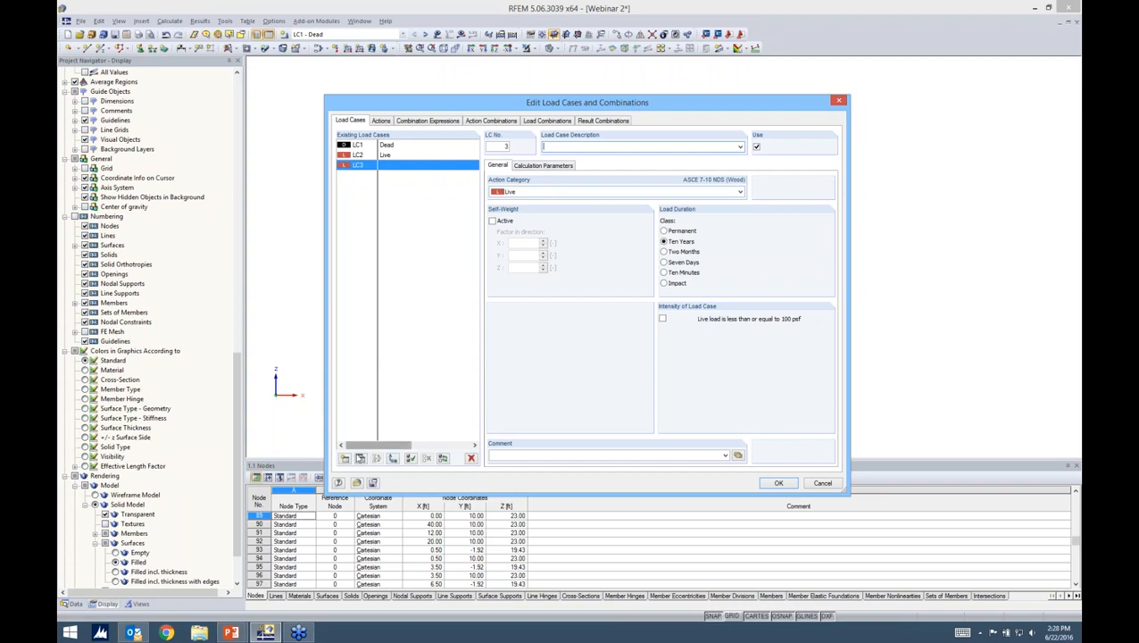
{"action": "type", "text": "Wind"}
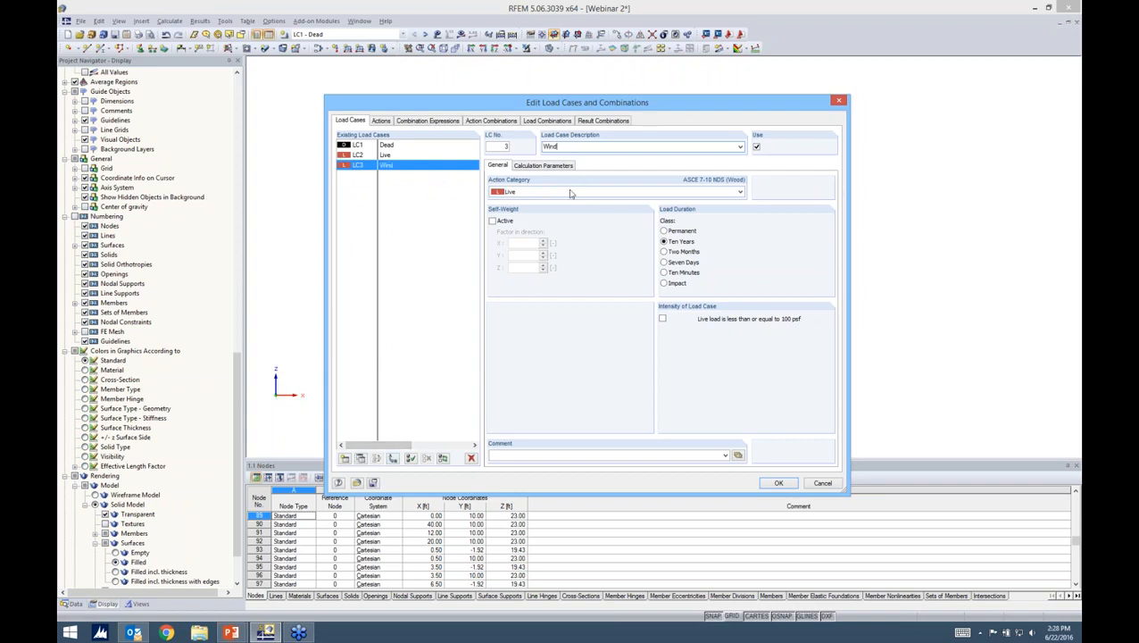
{"action": "left_click", "coordinate": [571, 193]}
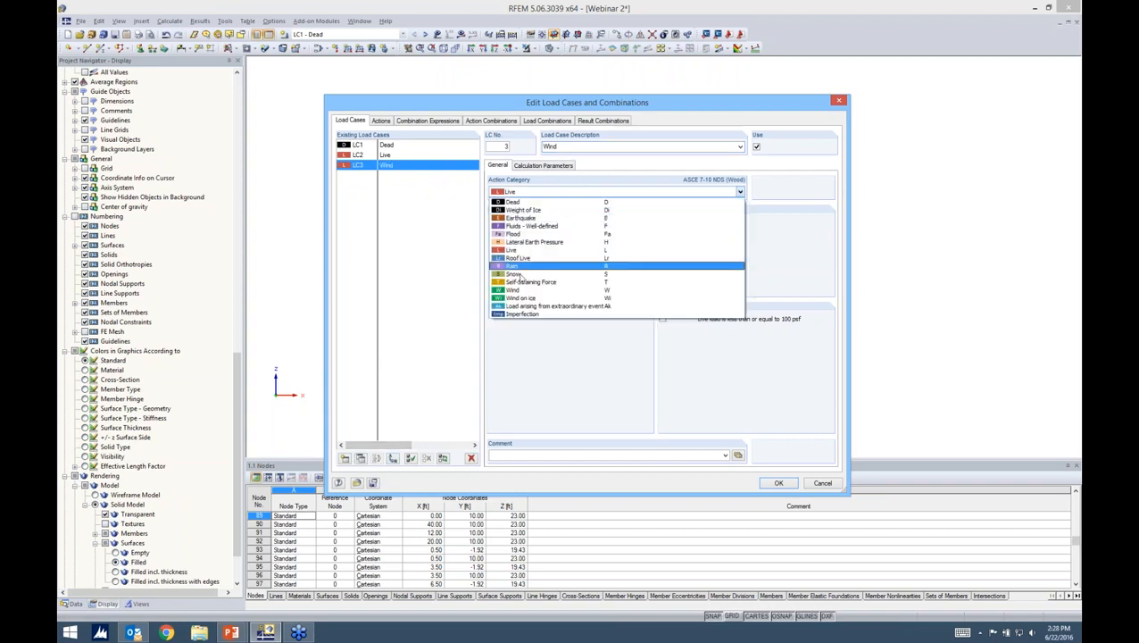
{"action": "left_click", "coordinate": [571, 287]}
- Add load case 4 named Snow with the Snow action category and accept the load case definitions
{"action": "left_click", "coordinate": [348, 457]}
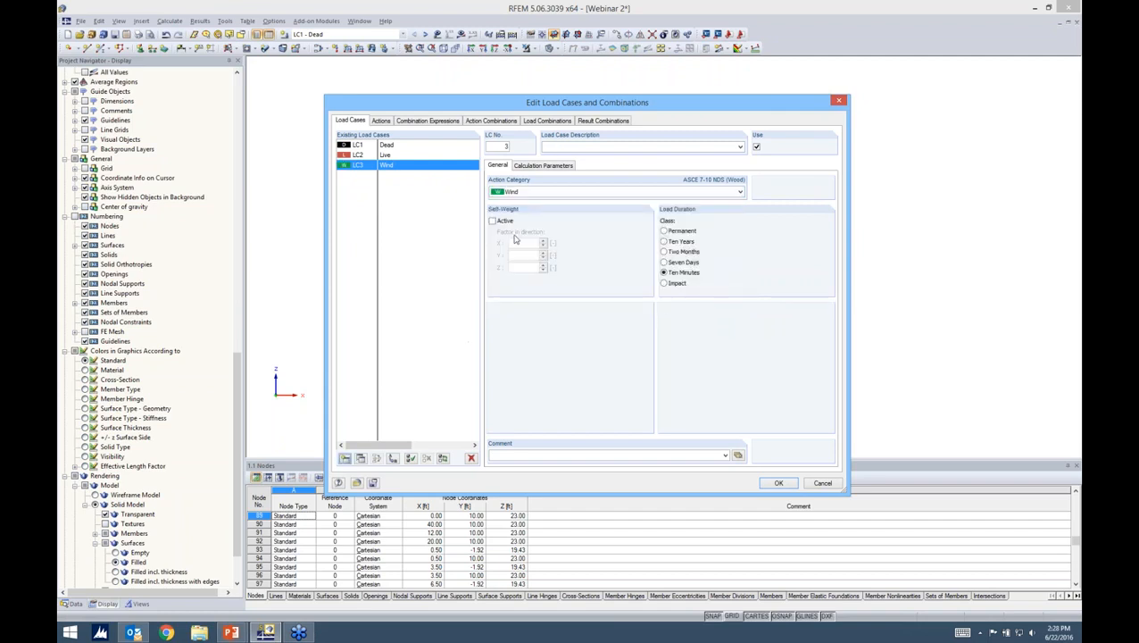
{"action": "type", "text": "Snow"}
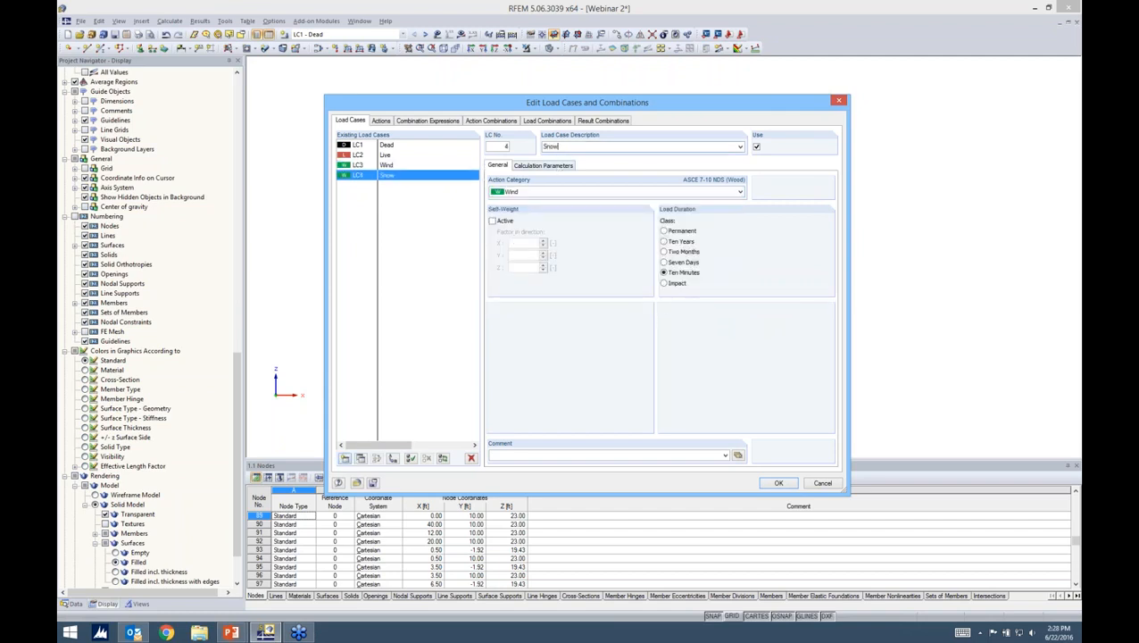
{"action": "left_click", "coordinate": [567, 193]}
{"action": "left_click", "coordinate": [520, 280]}
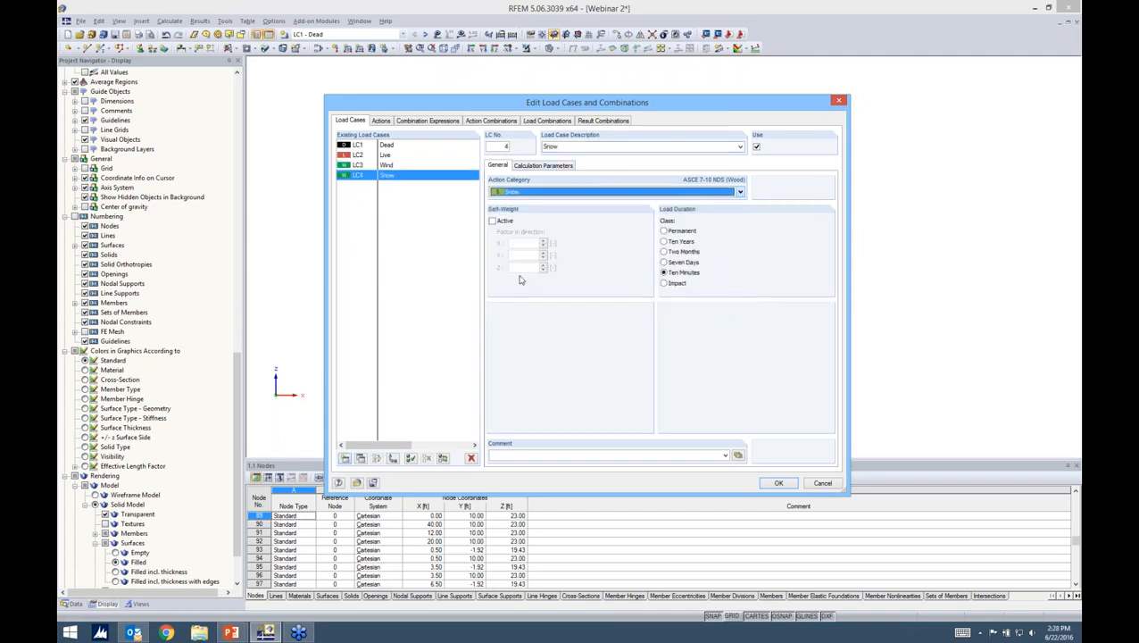
{"action": "left_click", "coordinate": [777, 483]}
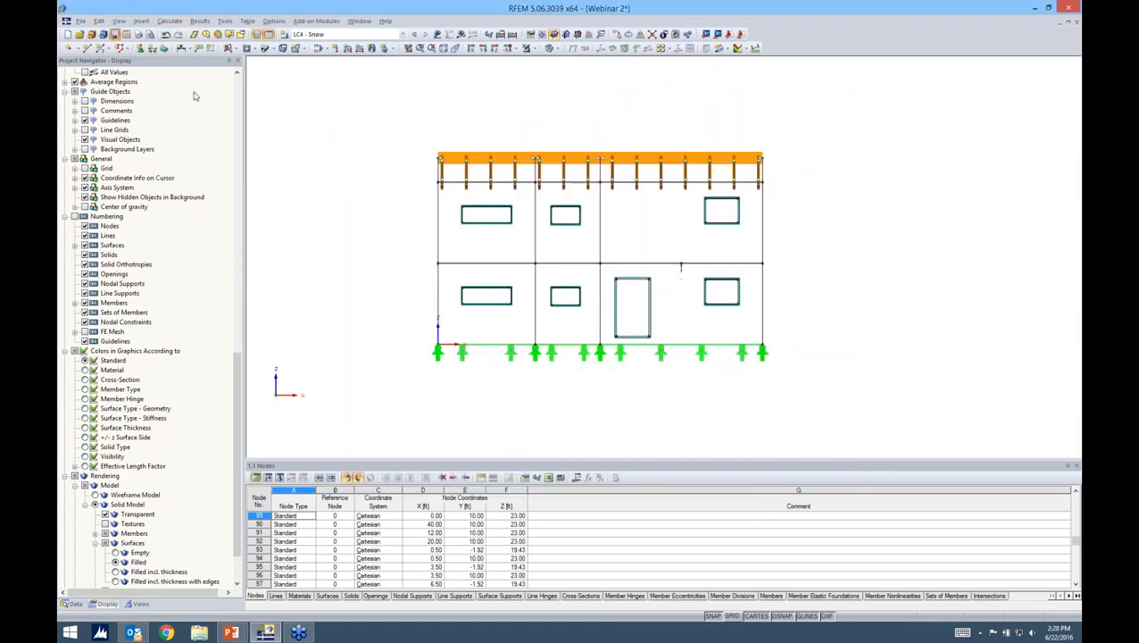
- Generate the load combinations and make LC1 - Dead the current load case
{"action": "middle_click_drag", "start_coordinate": [571, 123], "coordinate": [512, 161]}
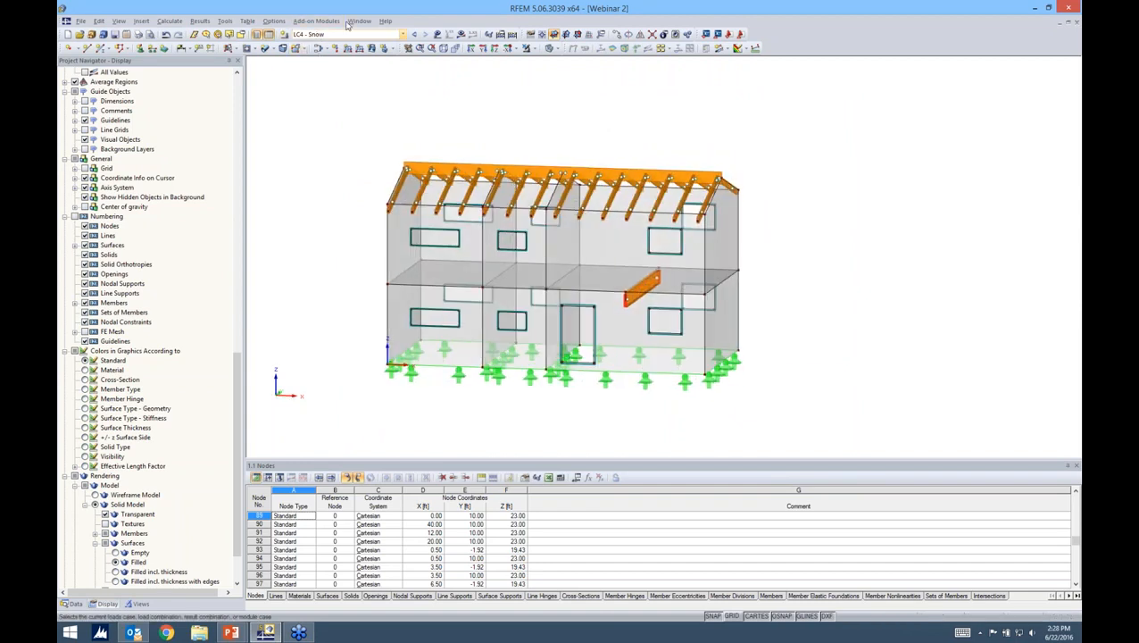
{"action": "left_click", "coordinate": [403, 34]}
{"action": "left_click", "coordinate": [401, 42]}
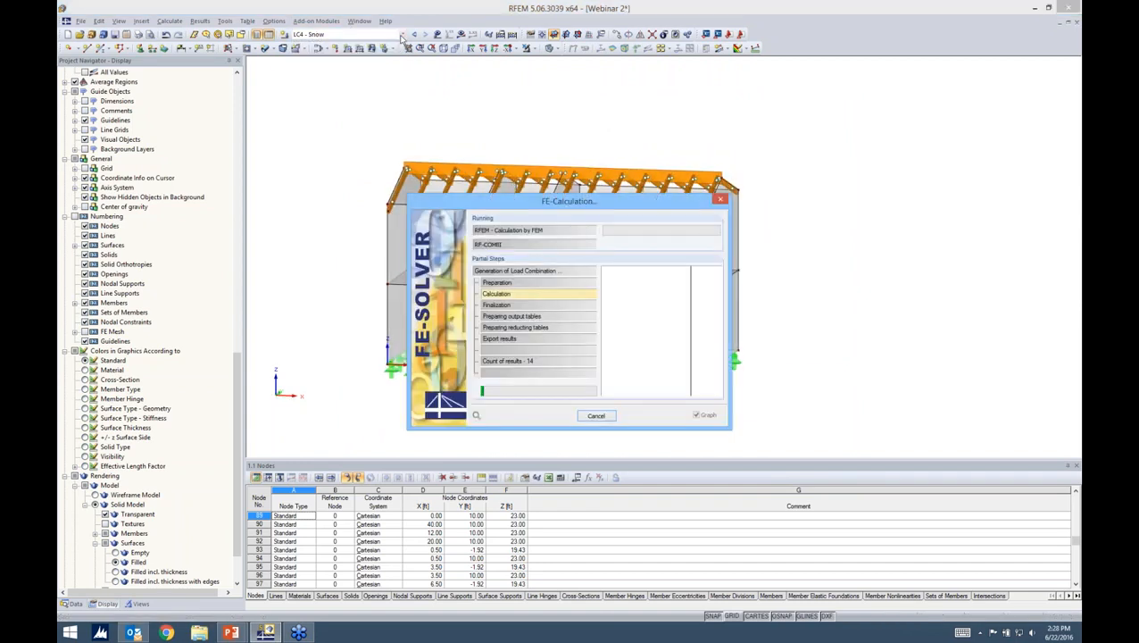
{"action": "left_click", "coordinate": [403, 34]}
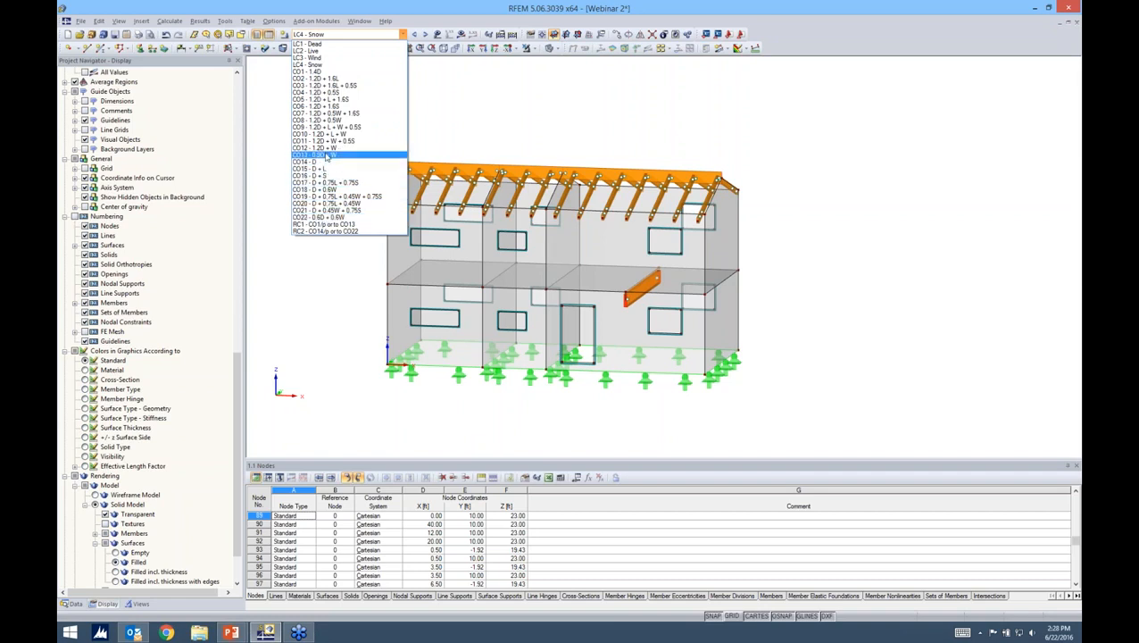
{"action": "left_click", "coordinate": [326, 44]}
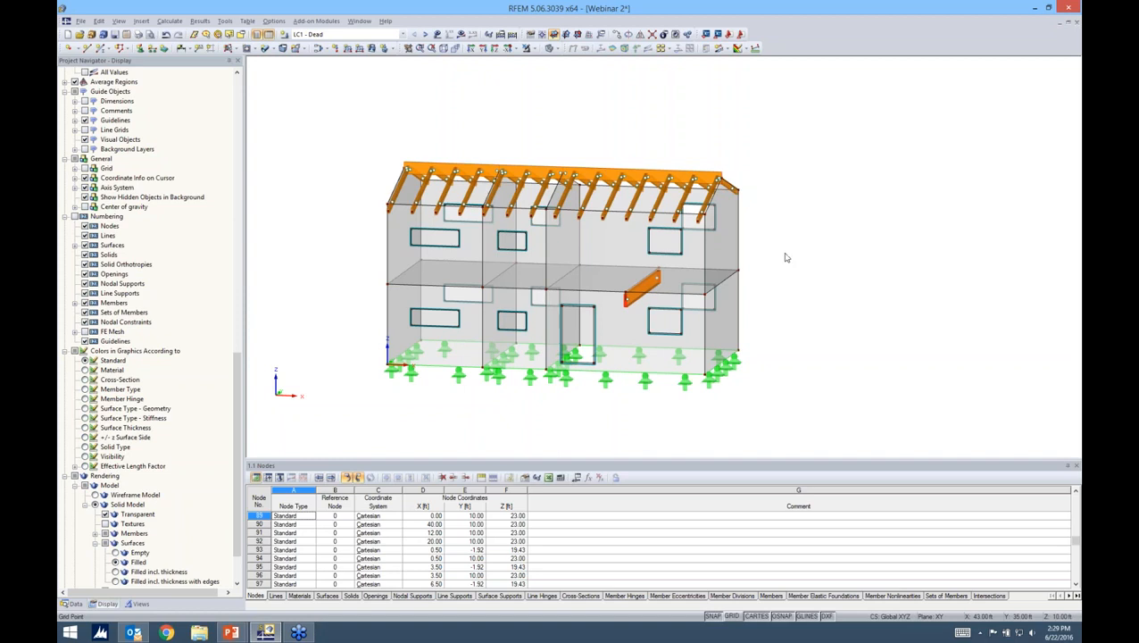
- Isolate the roof framing and the second-storey floor surfaces in visibility mode, ghosting the rest of the building
{"action": "middle_click_drag", "start_coordinate": [785, 254], "coordinate": [829, 223], "text": "ctrl"}
{"action": "left_click_drag", "start_coordinate": [368, 131], "coordinate": [741, 207]}
{"action": "left_click_drag", "start_coordinate": [389, 264], "coordinate": [755, 284]}
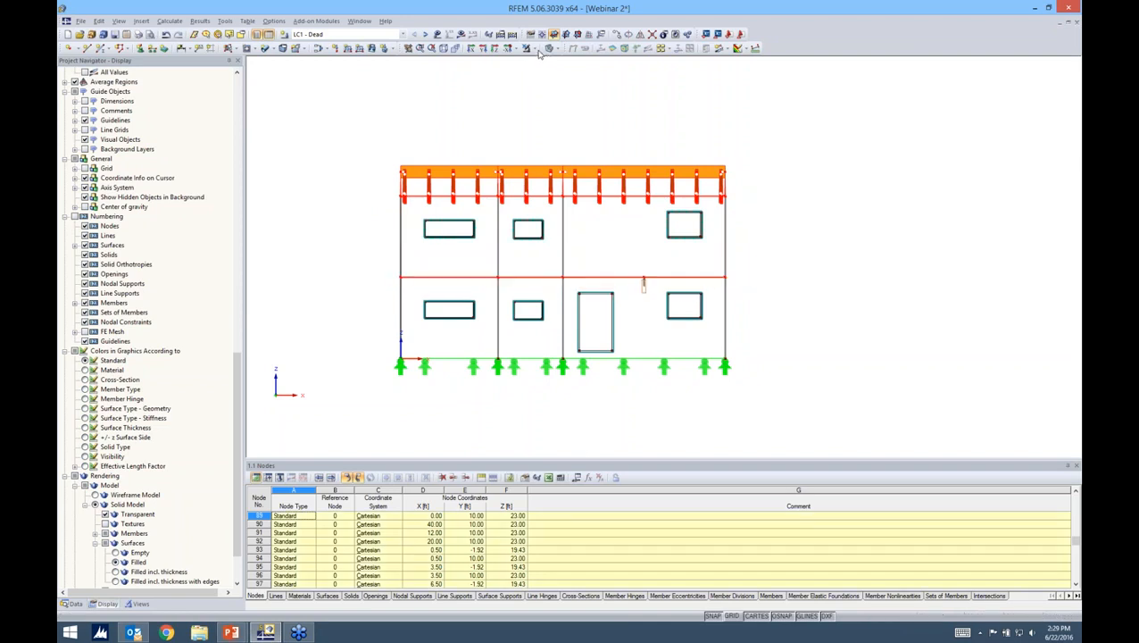
{"action": "left_click", "coordinate": [534, 48]}
{"action": "left_click", "coordinate": [539, 63]}
{"action": "left_click", "coordinate": [778, 234]}
{"action": "middle_click_drag", "start_coordinate": [784, 228], "coordinate": [605, 259], "text": "ctrl"}
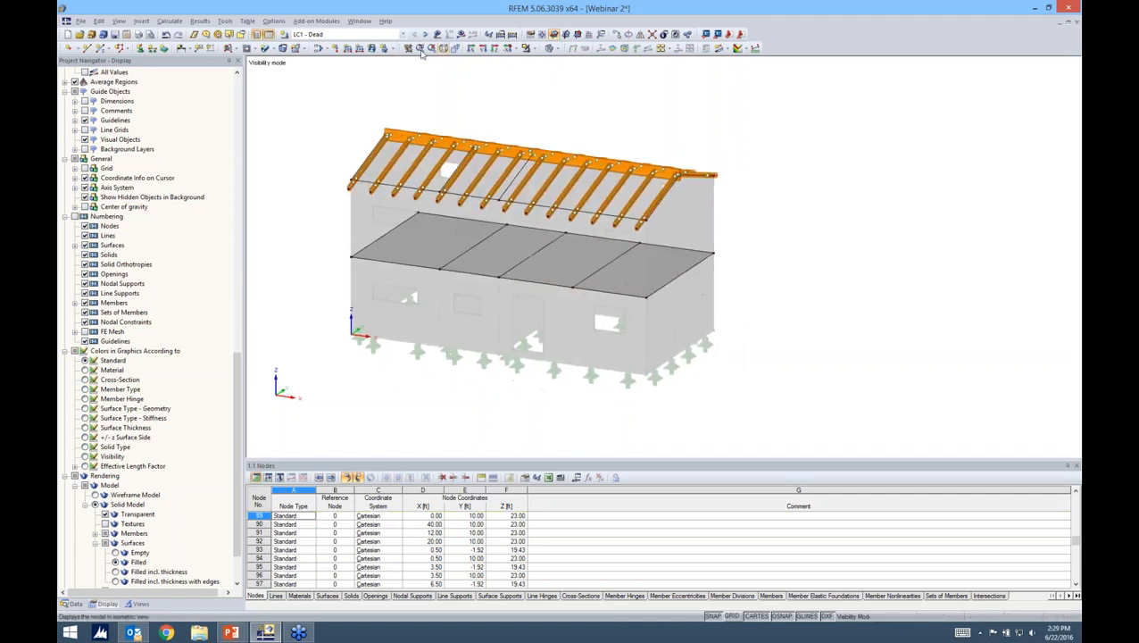
- Start a new surface load in the Dead case and compare the local, global true-area and projected-area load directions
{"action": "left_click", "coordinate": [371, 49]}
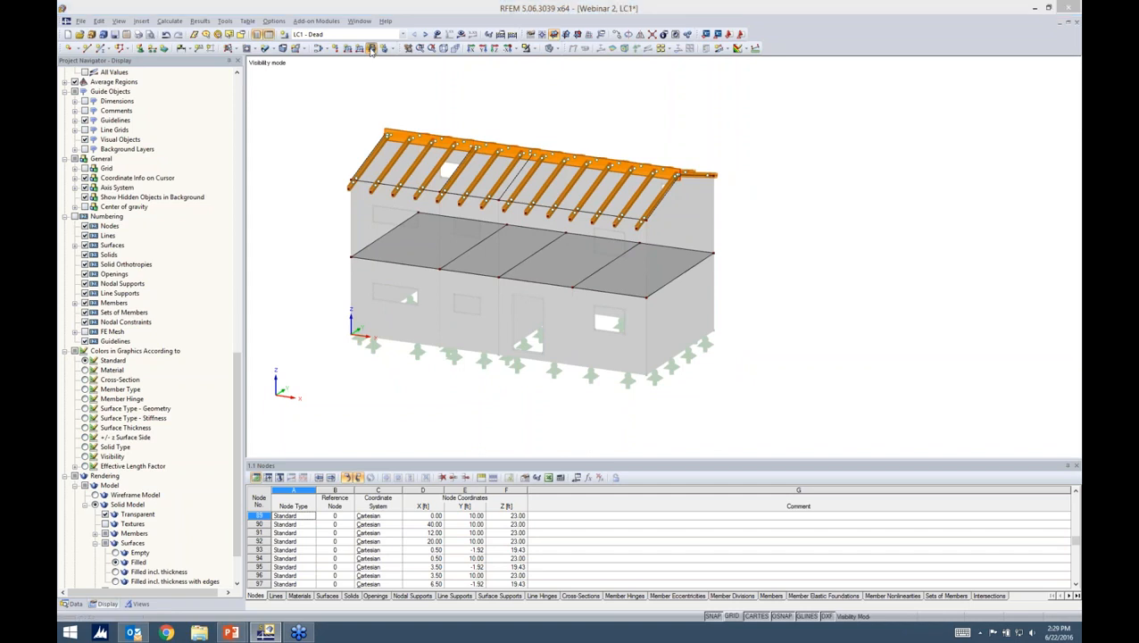
{"action": "left_click_drag", "start_coordinate": [531, 150], "coordinate": [538, 76]}
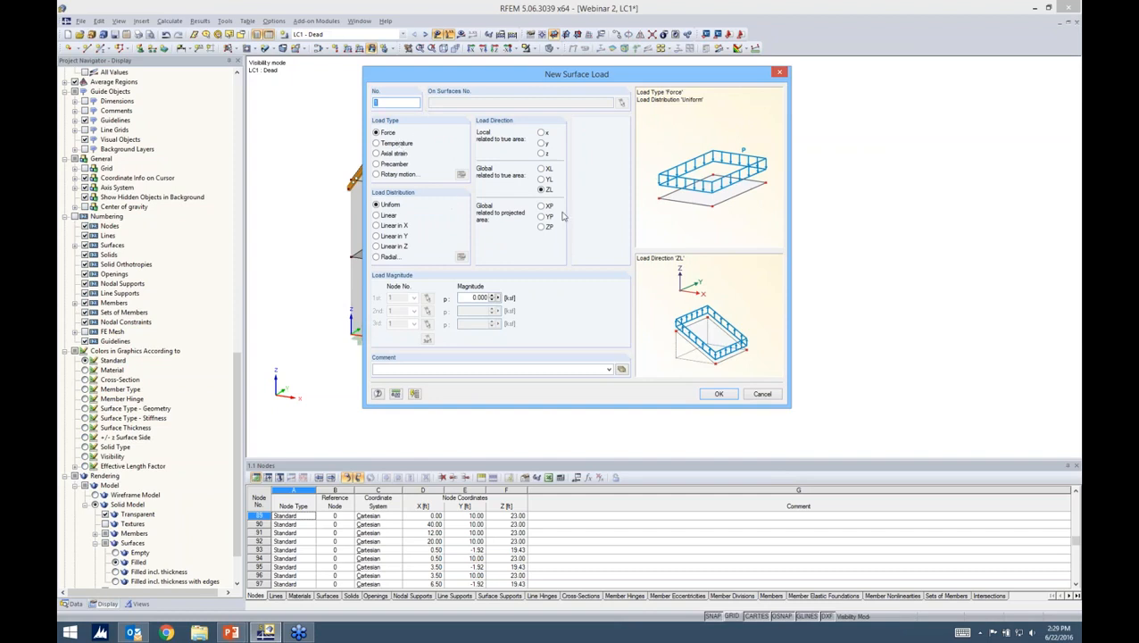
{"action": "left_click", "coordinate": [541, 134]}
{"action": "left_click", "coordinate": [540, 153]}
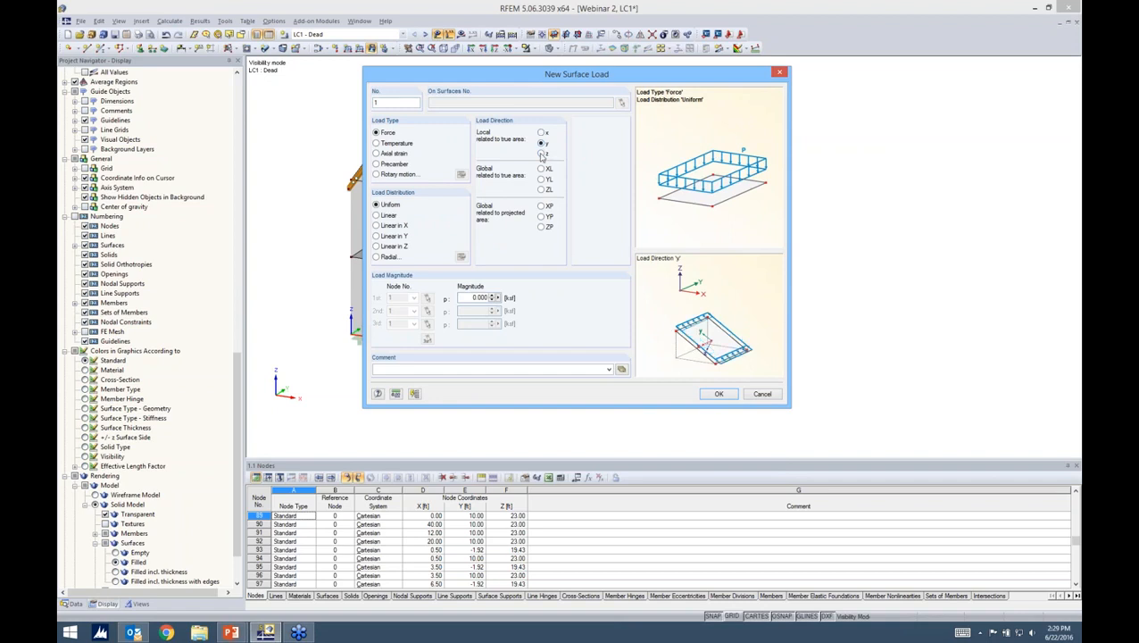
{"action": "left_click", "coordinate": [541, 168]}
{"action": "left_click", "coordinate": [541, 180]}
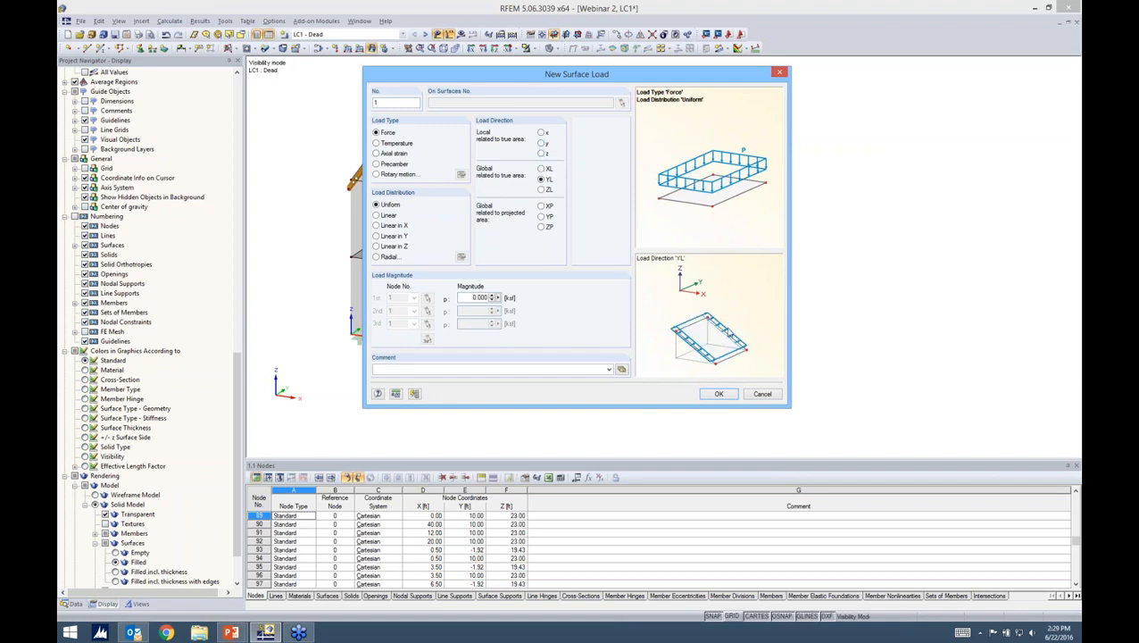
{"action": "left_click", "coordinate": [541, 189]}
{"action": "left_click", "coordinate": [541, 206]}
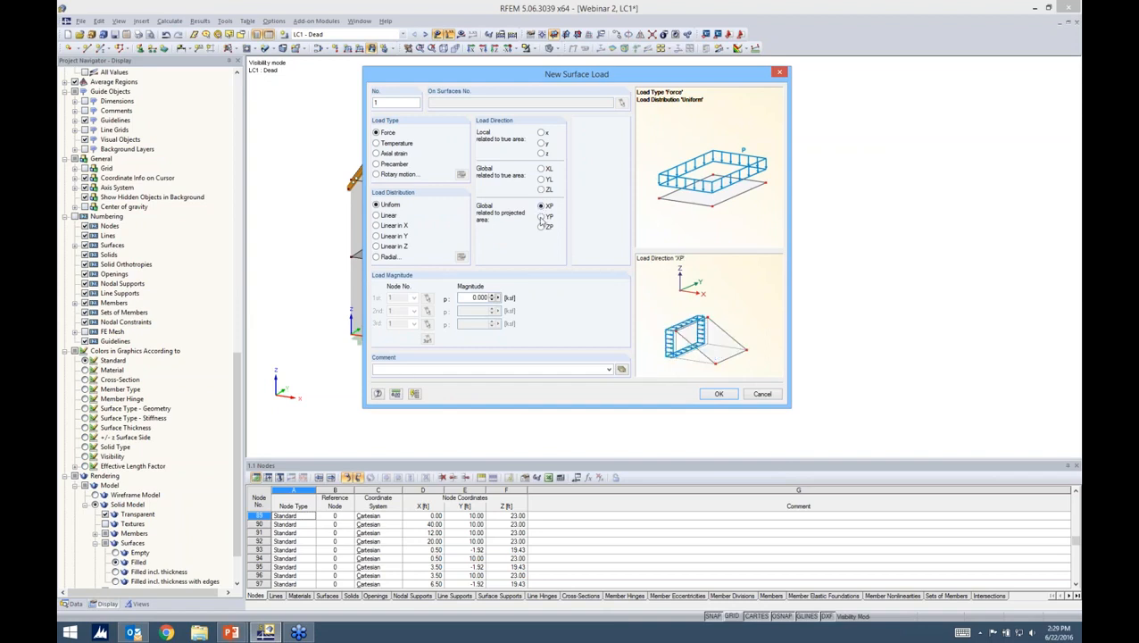
{"action": "left_click", "coordinate": [541, 216]}
{"action": "left_click", "coordinate": [541, 229]}
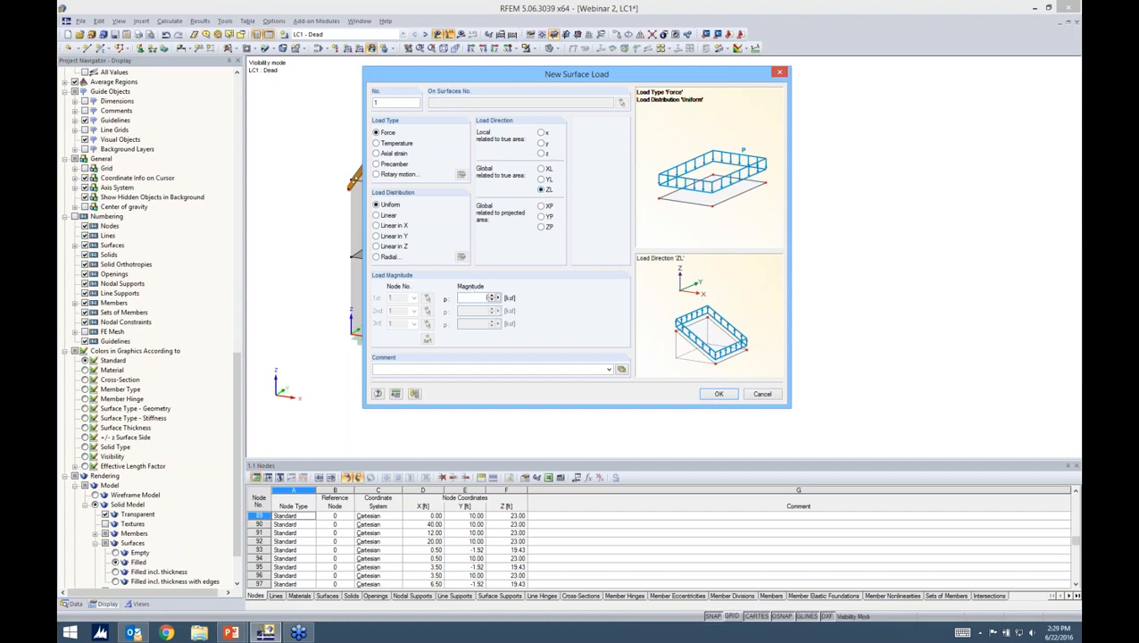
- Apply a uniform downward surface load of 0.100 ksf in global direction ZL to both second-storey floor surfaces
{"action": "left_click", "coordinate": [718, 393]}
{"action": "left_click", "coordinate": [473, 241]}
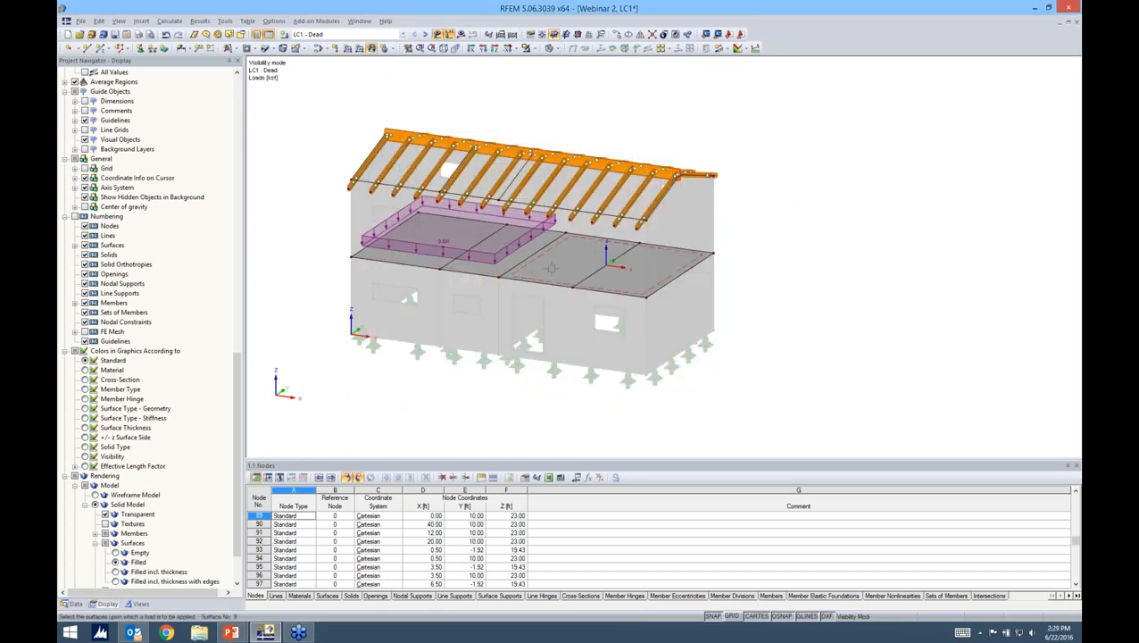
{"action": "left_click", "coordinate": [551, 268]}
{"action": "middle_click_drag", "start_coordinate": [758, 253], "coordinate": [739, 288], "text": "ctrl"}
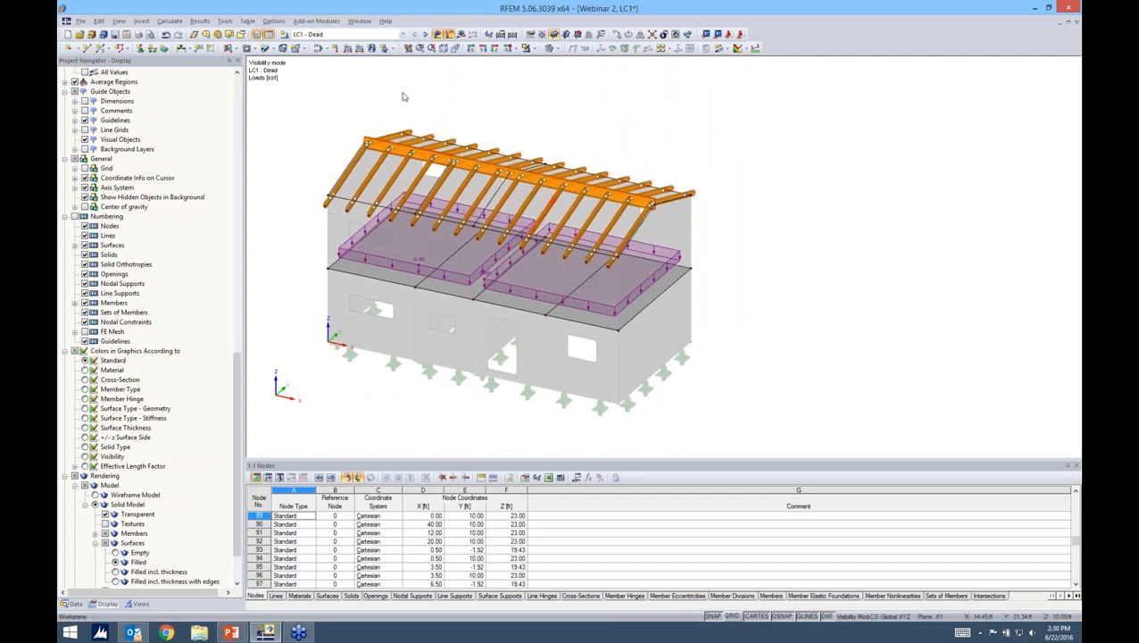
- Start generating member loads from area loads via plane, with true-area direction ZL and a uniform magnitude of -0.050 ksf
{"action": "left_click", "coordinate": [225, 20]}
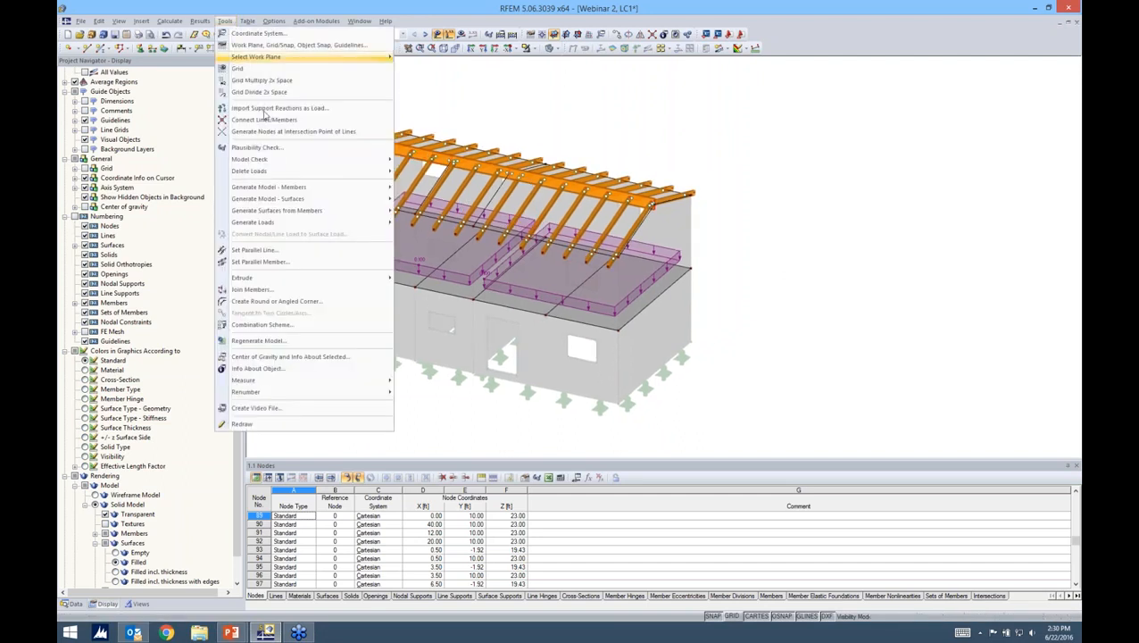
{"action": "mouse_move", "coordinate": [273, 222]}
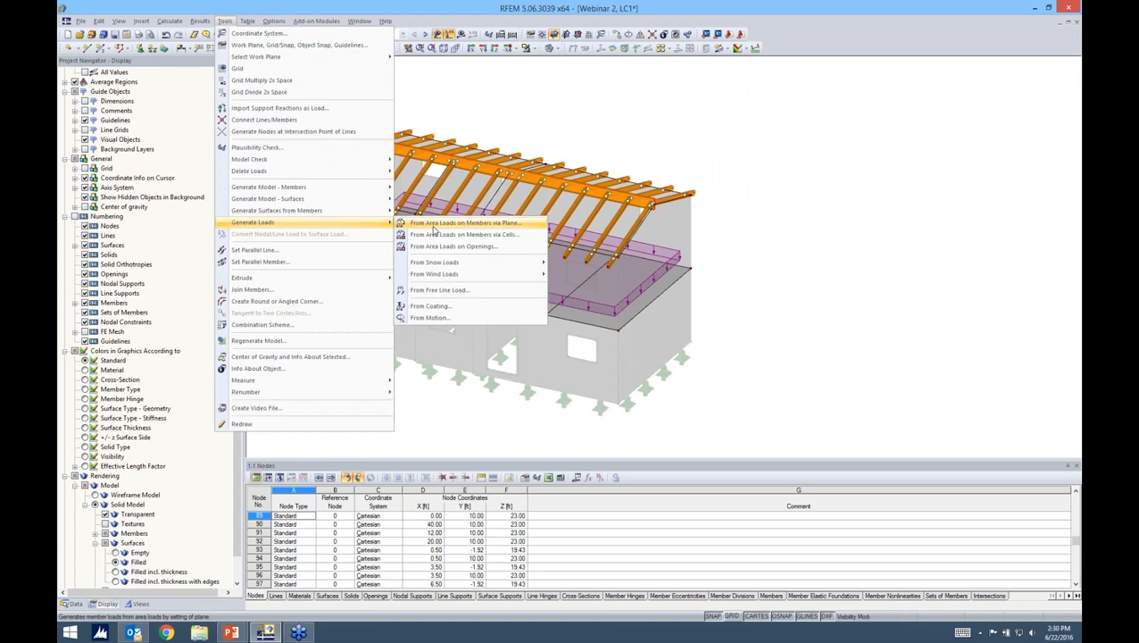
{"action": "left_click", "coordinate": [433, 225]}
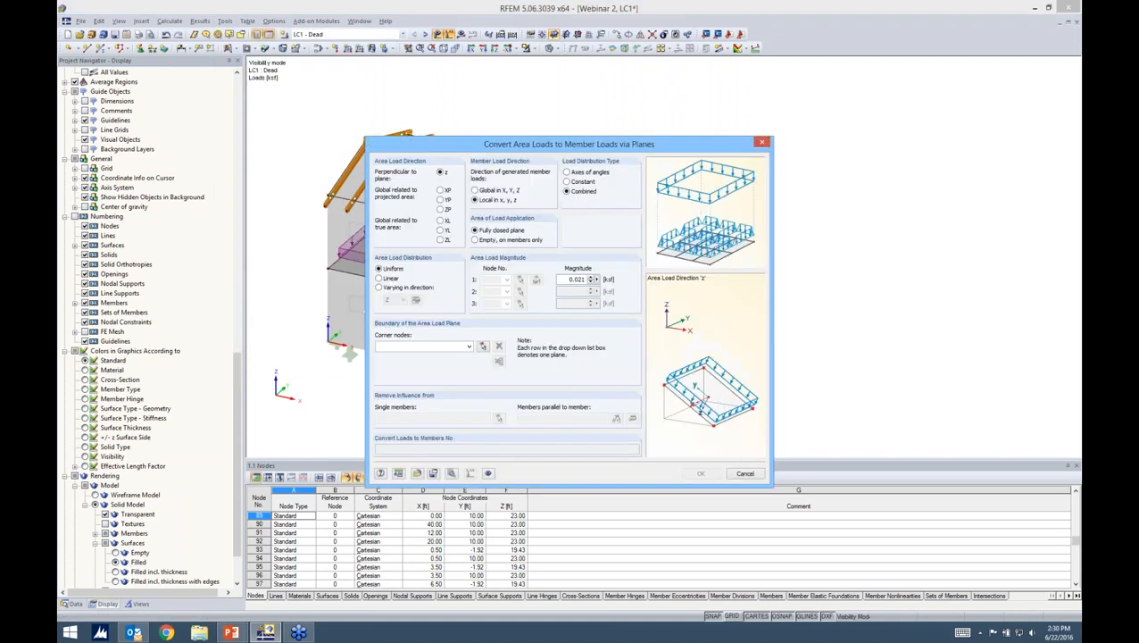
{"action": "left_click", "coordinate": [440, 191]}
{"action": "left_click", "coordinate": [440, 202]}
{"action": "left_click", "coordinate": [440, 209]}
{"action": "left_click", "coordinate": [440, 240]}
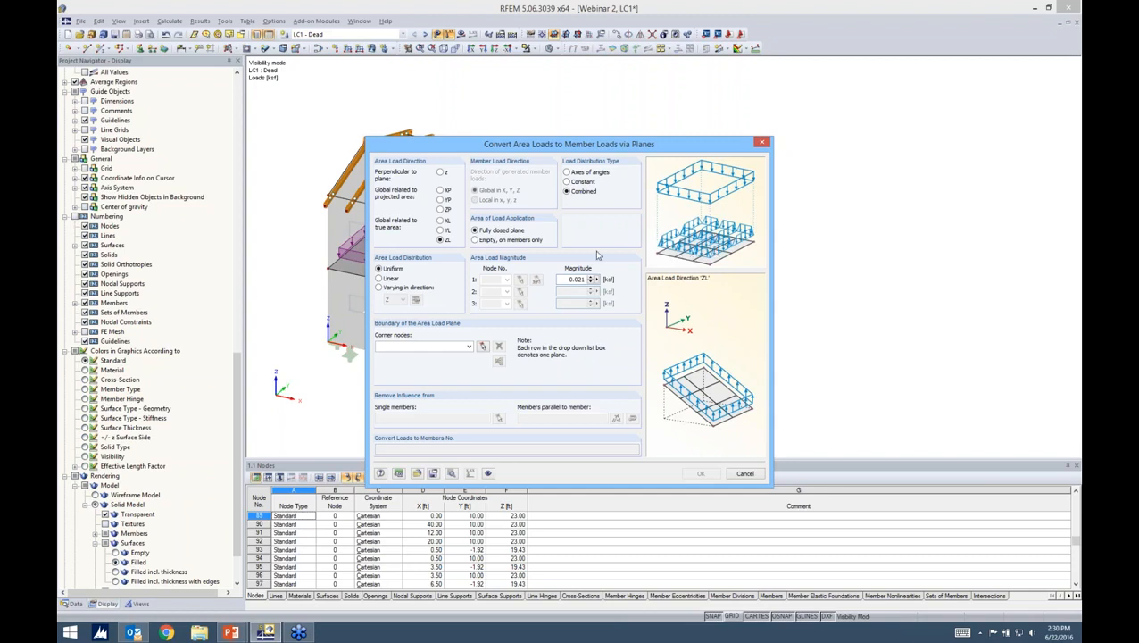
{"action": "double_click", "coordinate": [573, 279]}
{"action": "key", "text": "BackSpace"}
- Switch to wireframe display and define the front roof slope as a load plane through its ridge and eave corner nodes
{"action": "left_click", "coordinate": [482, 345]}
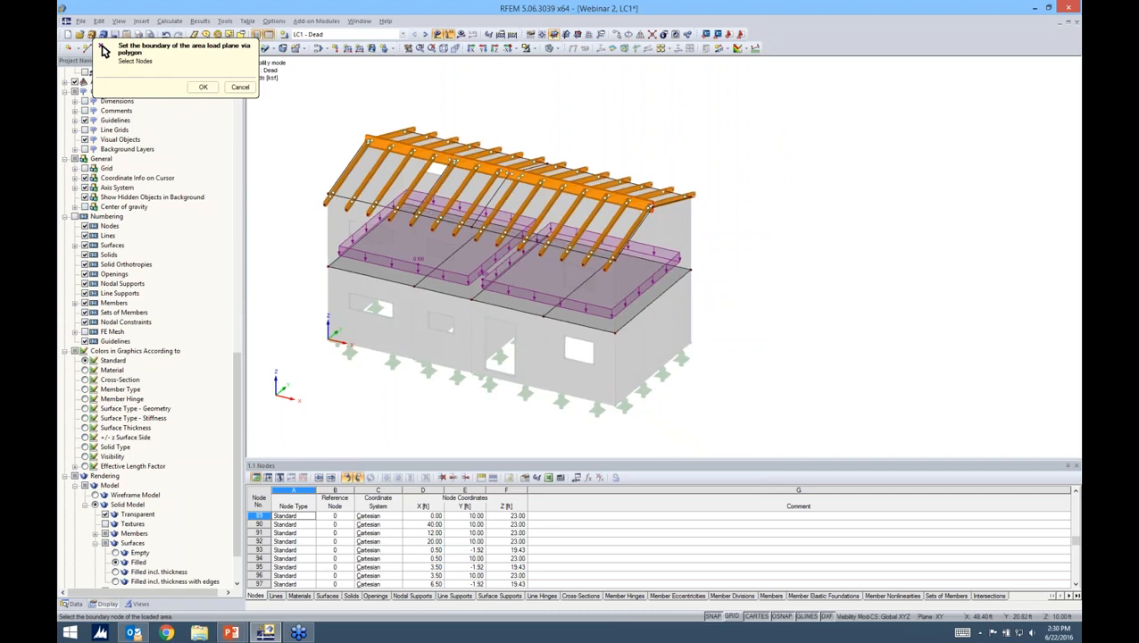
{"action": "middle_click_drag", "start_coordinate": [754, 279], "coordinate": [711, 309], "text": "ctrl"}
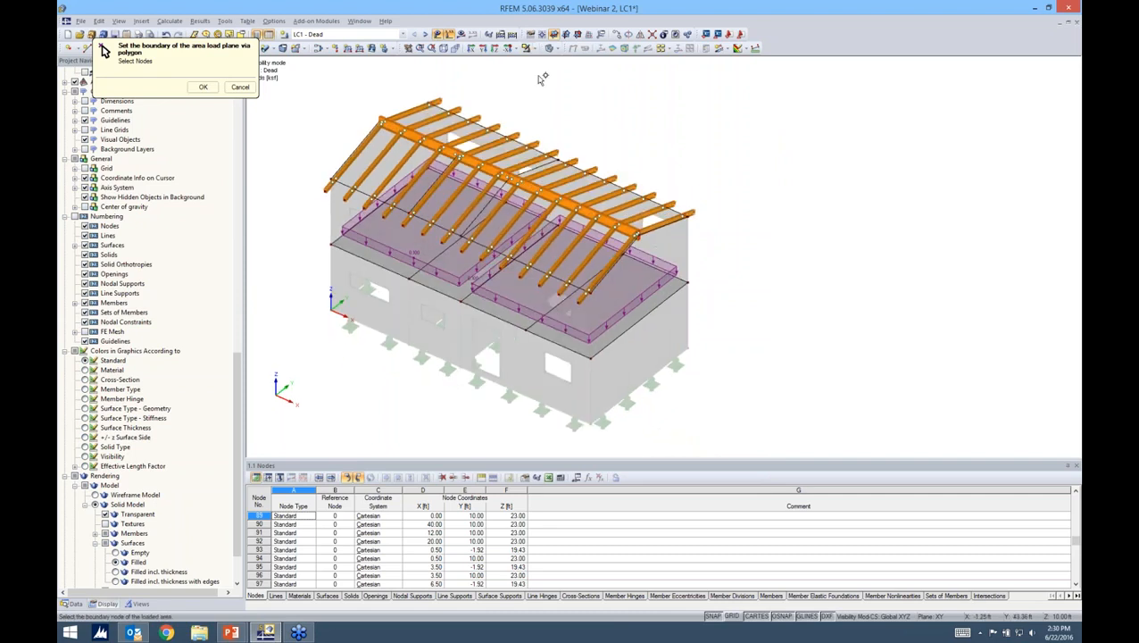
{"action": "left_click", "coordinate": [558, 51]}
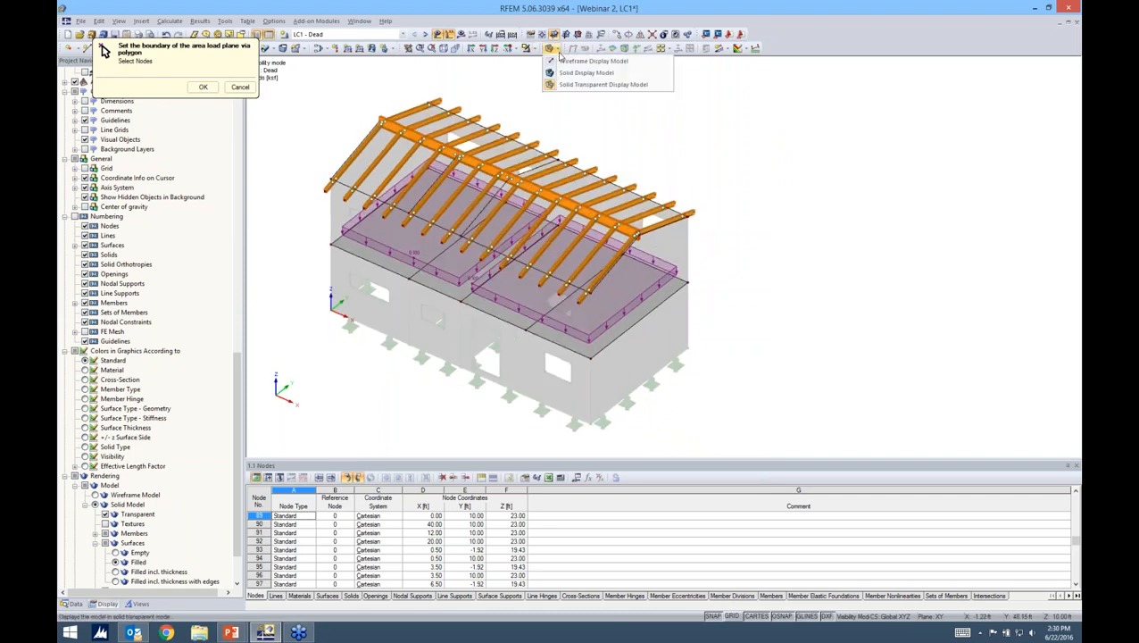
{"action": "left_click", "coordinate": [580, 70]}
{"action": "scroll", "coordinate": [394, 164], "scroll_direction": "up", "scroll_amount": 2}
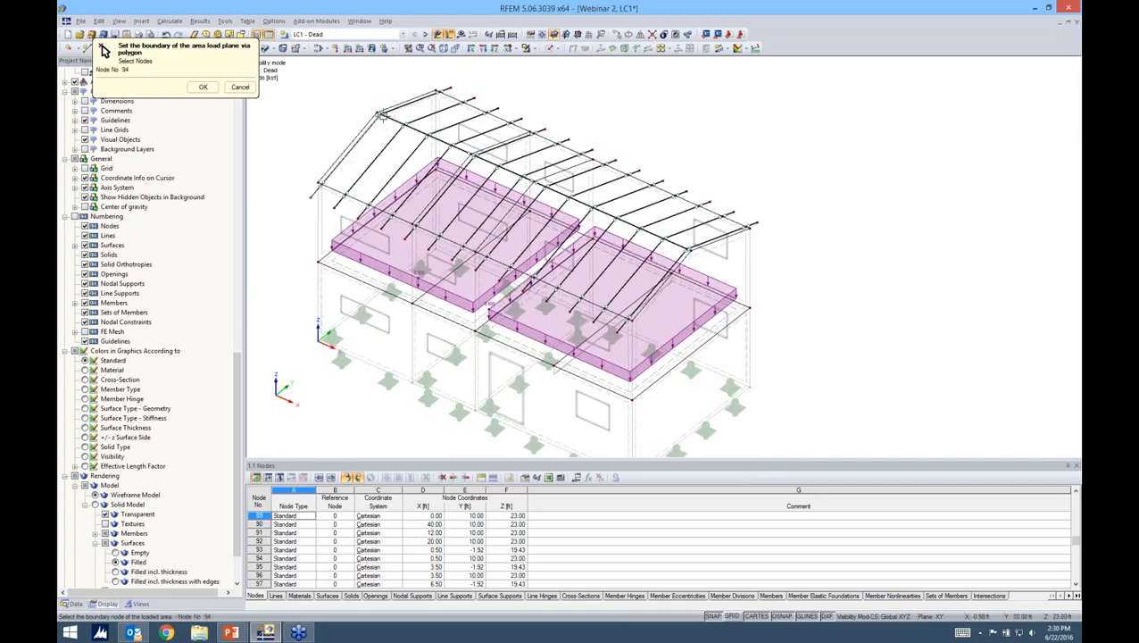
{"action": "left_click", "coordinate": [688, 250]}
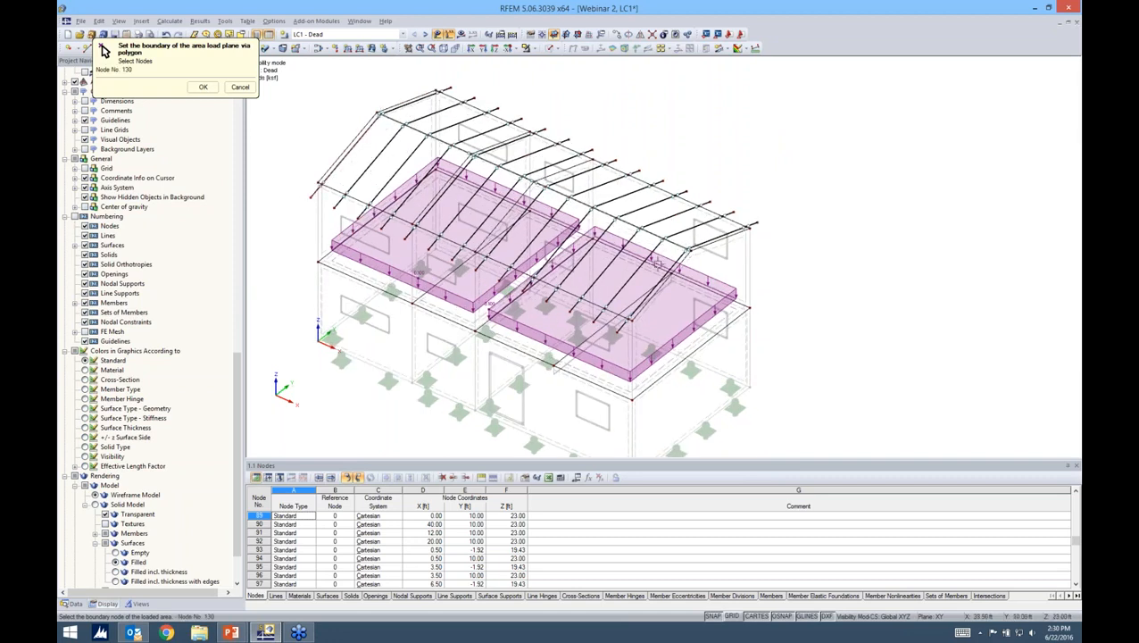
{"action": "left_click", "coordinate": [617, 332]}
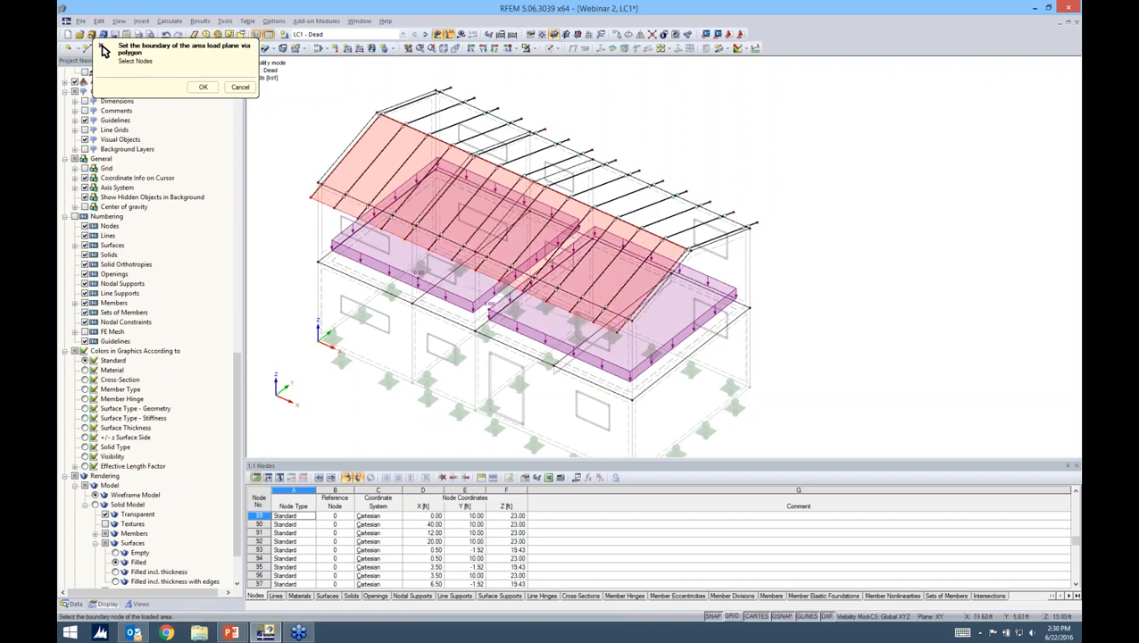
{"action": "left_click", "coordinate": [311, 196]}
- Define the opposite roof slope as a second load plane through its four corner nodes and accept both boundaries
{"action": "middle_click_drag", "start_coordinate": [854, 225], "coordinate": [674, 93], "text": "ctrl"}
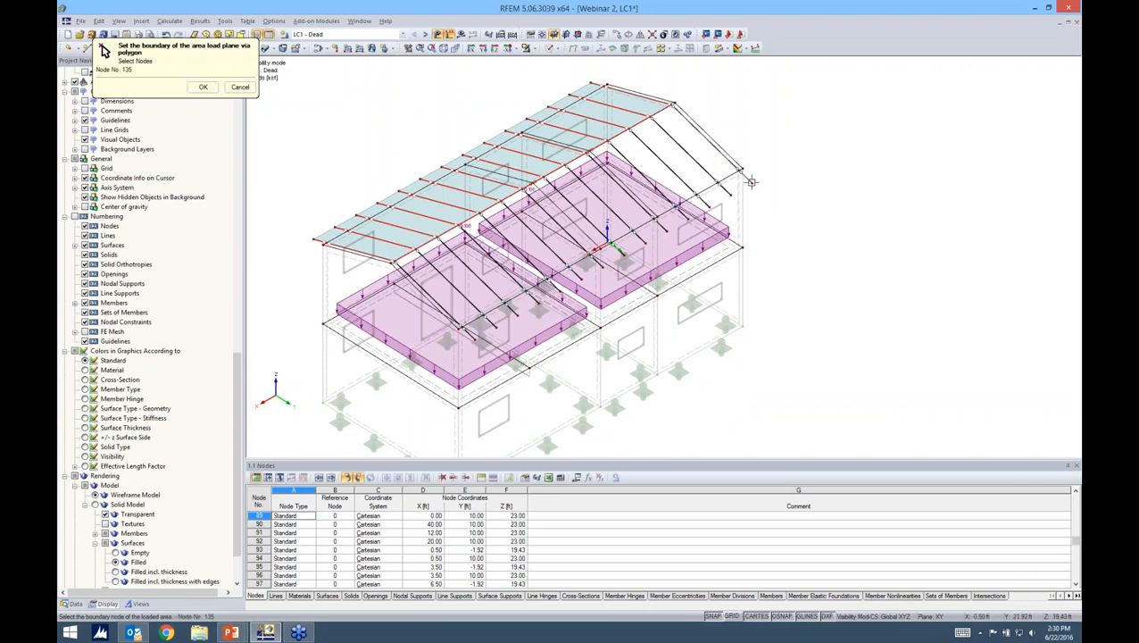
{"action": "left_click", "coordinate": [474, 339]}
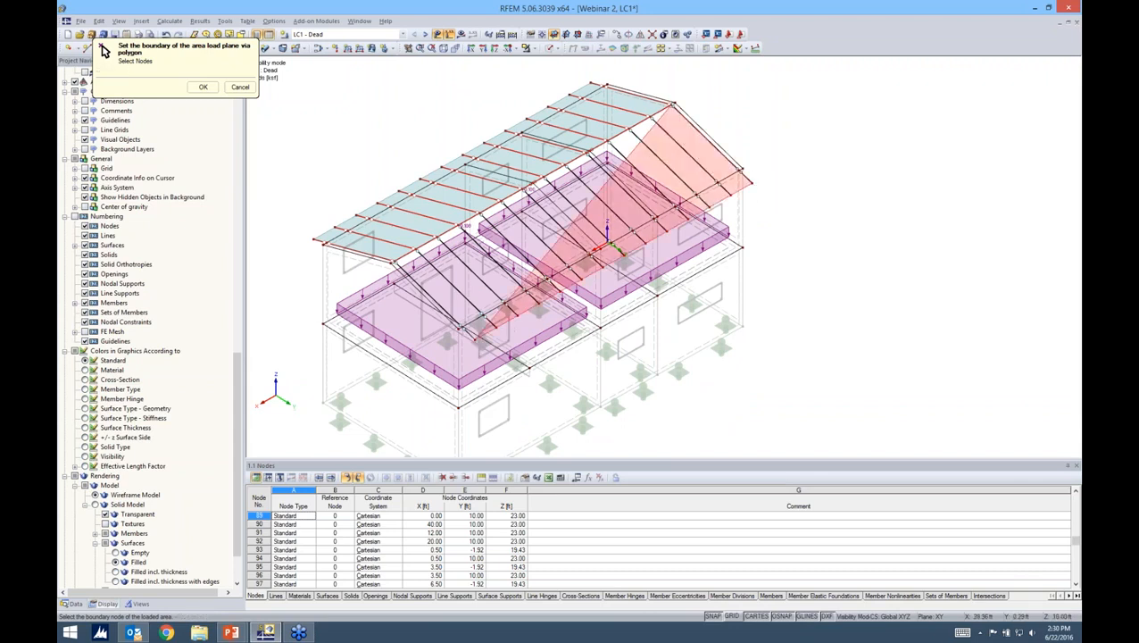
{"action": "left_click", "coordinate": [393, 262]}
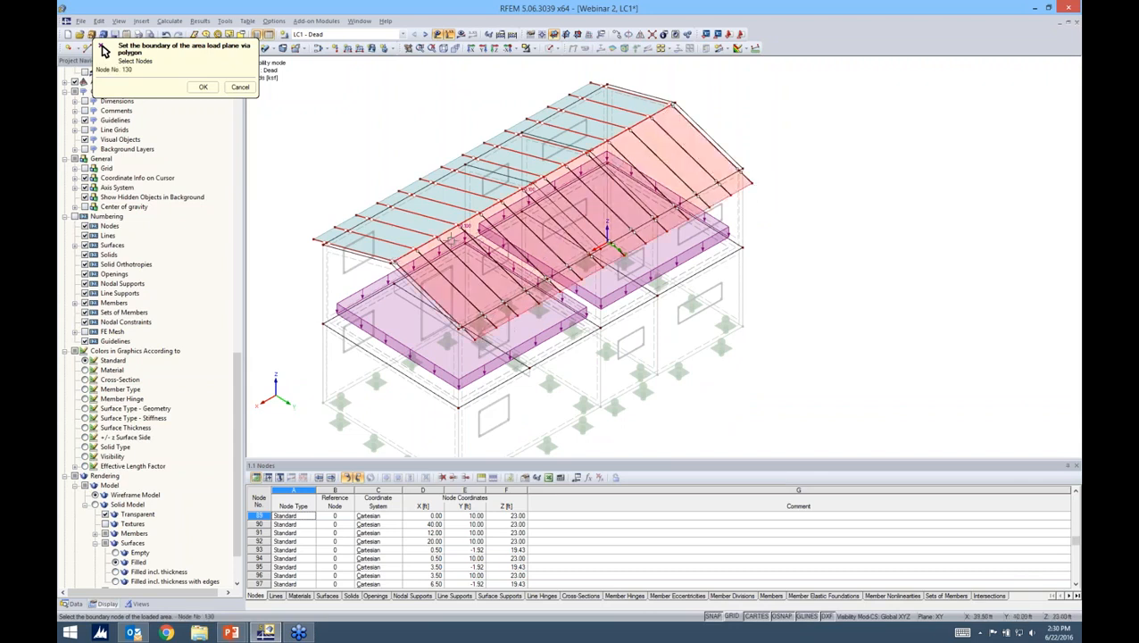
{"action": "left_click", "coordinate": [674, 103]}
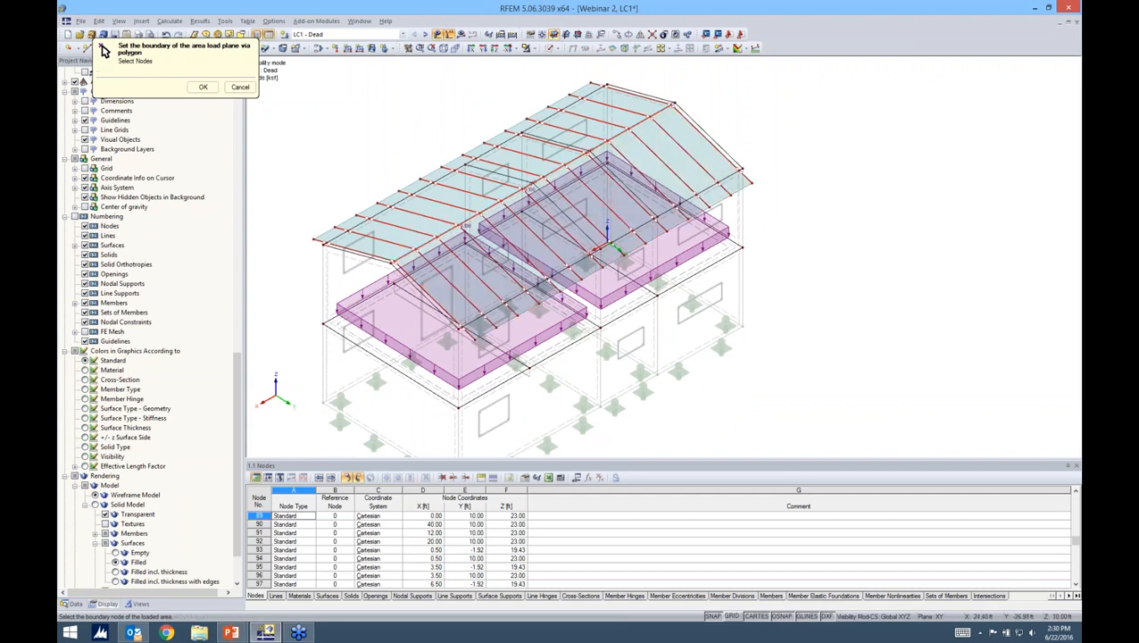
{"action": "left_click", "coordinate": [202, 86]}
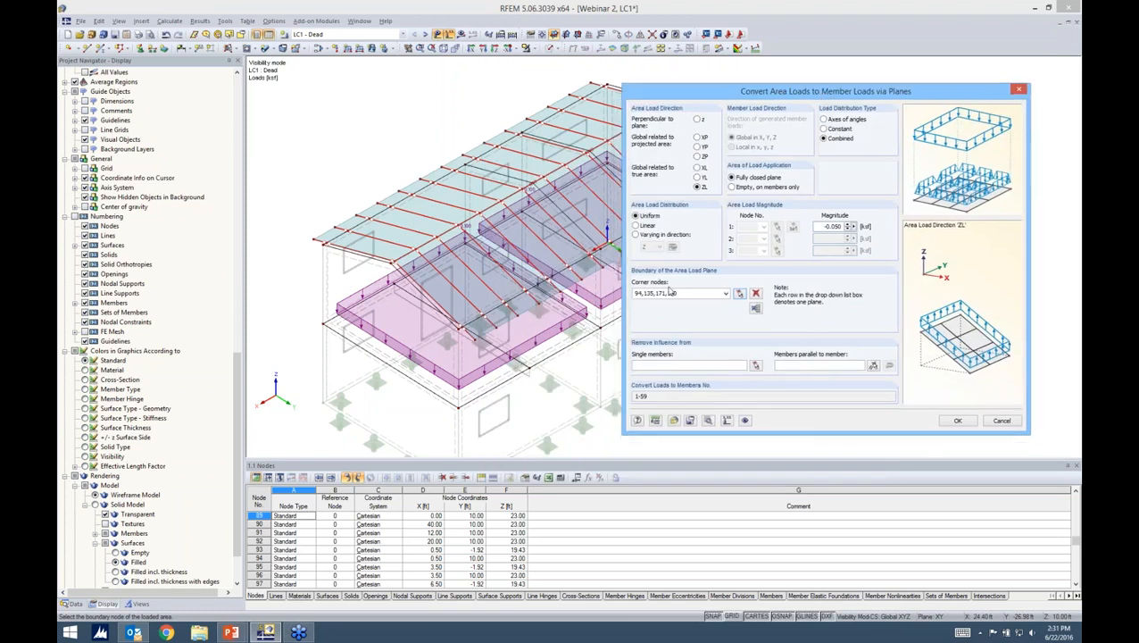
- Exclude the members parallel to the ridge beam from the load influence and generate the rafter loads
{"action": "left_click", "coordinate": [873, 366]}
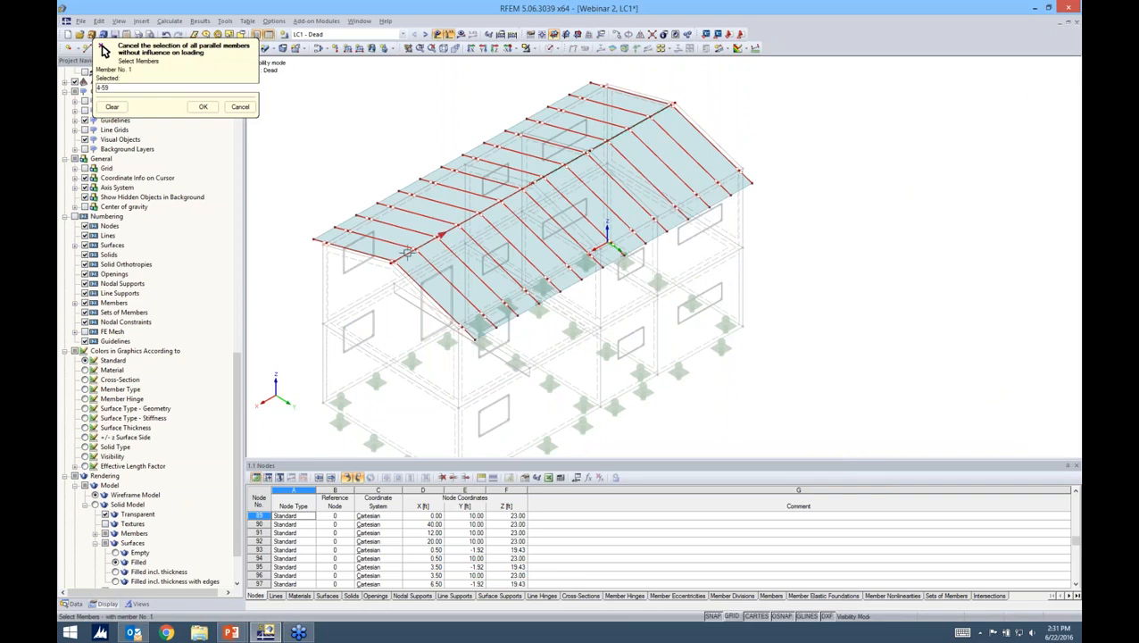
{"action": "left_click", "coordinate": [203, 107]}
{"action": "left_click", "coordinate": [954, 421]}
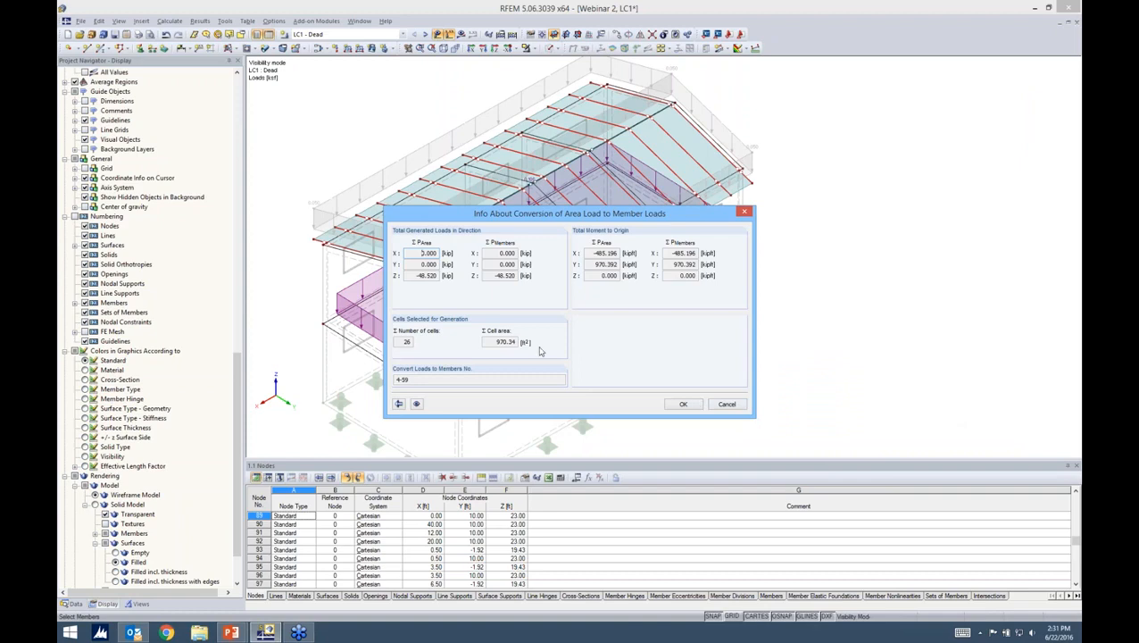
{"action": "left_click", "coordinate": [688, 406]}
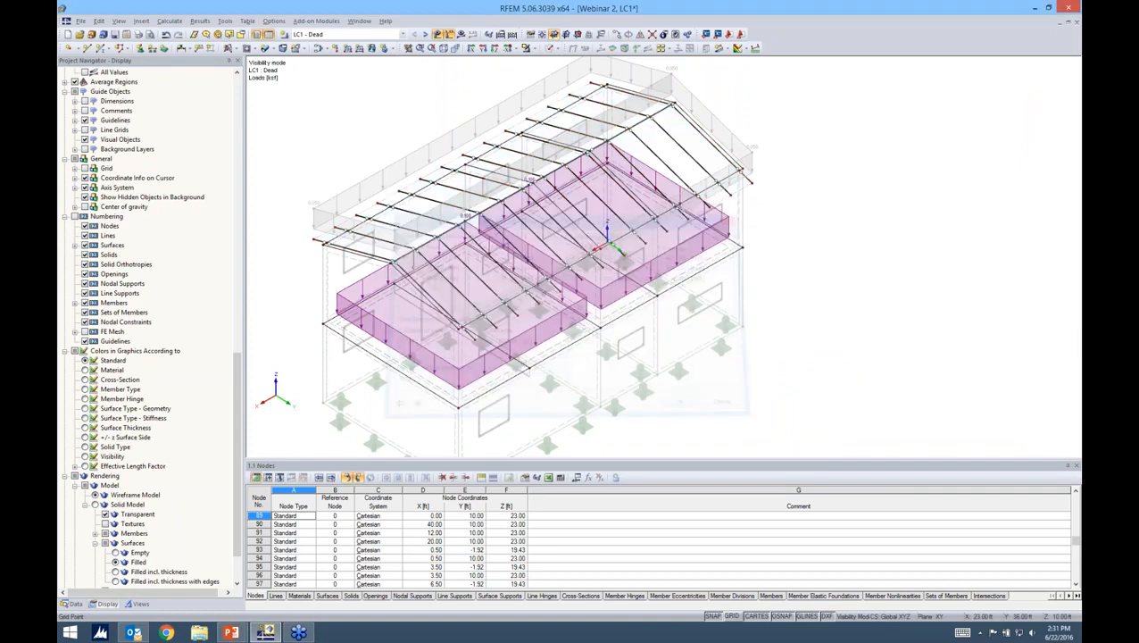
- Display the generated roof load separately as individual rafter loads, then return to the combined area load display
{"action": "middle_click_drag", "start_coordinate": [714, 393], "coordinate": [1043, 274], "text": "ctrl"}
{"action": "right_click", "coordinate": [677, 176]}
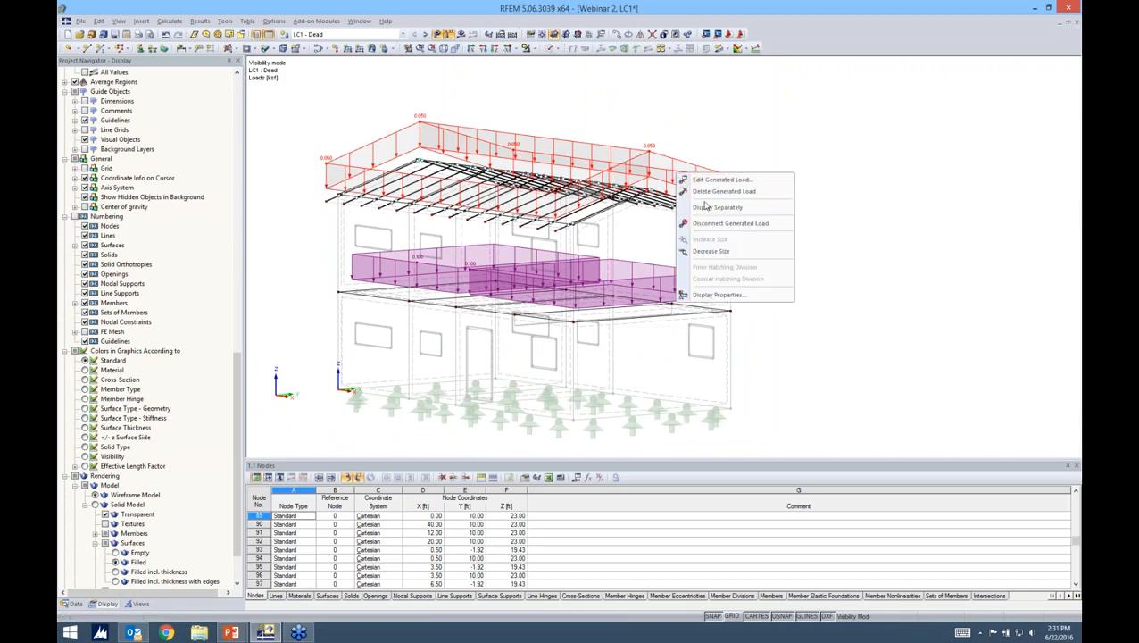
{"action": "left_click", "coordinate": [706, 208]}
{"action": "middle_click_drag", "start_coordinate": [760, 250], "coordinate": [603, 149], "text": "ctrl"}
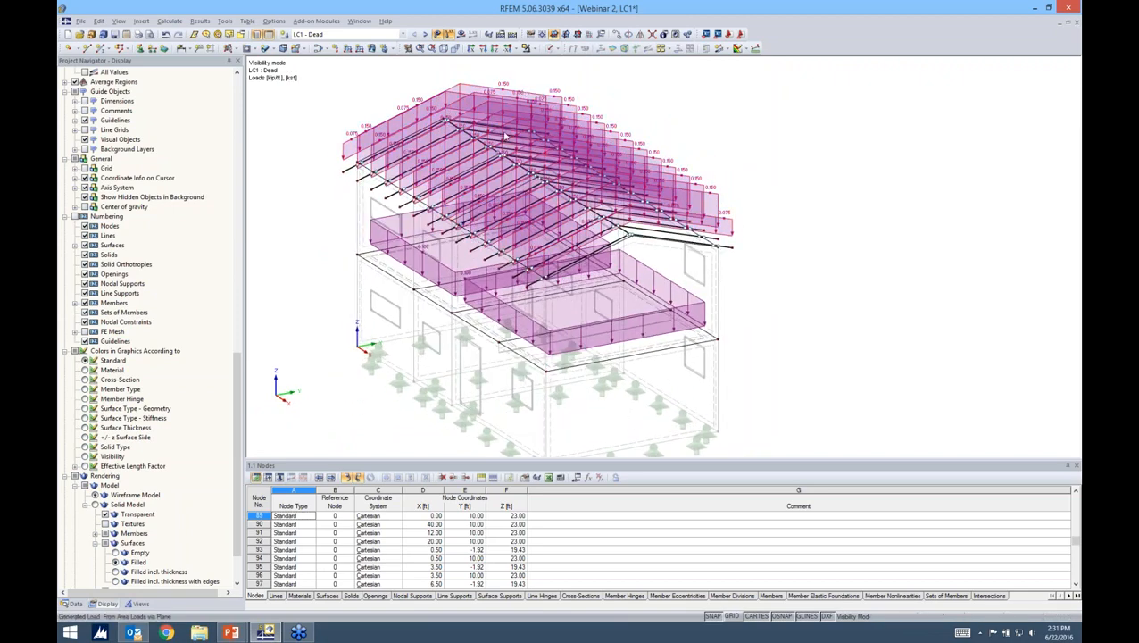
{"action": "right_click", "coordinate": [684, 196]}
{"action": "left_click", "coordinate": [741, 218]}
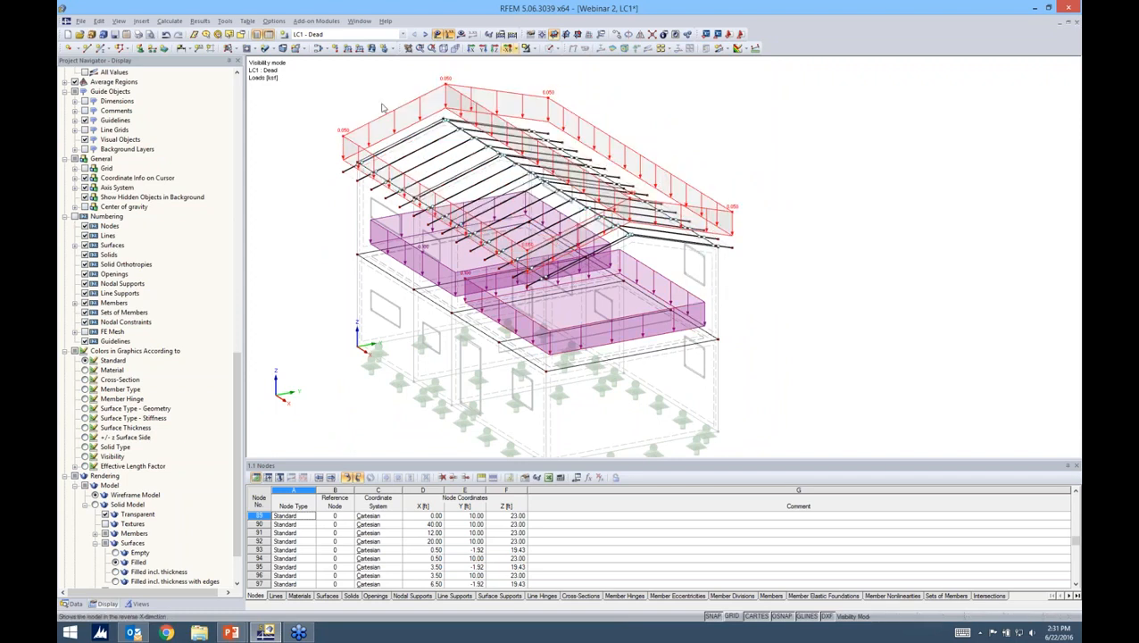
- Clear the current selection and make load case LC2 - Live the active one
{"action": "left_click", "coordinate": [909, 334]}
{"action": "middle_click_drag", "start_coordinate": [862, 331], "coordinate": [843, 261], "text": "ctrl"}
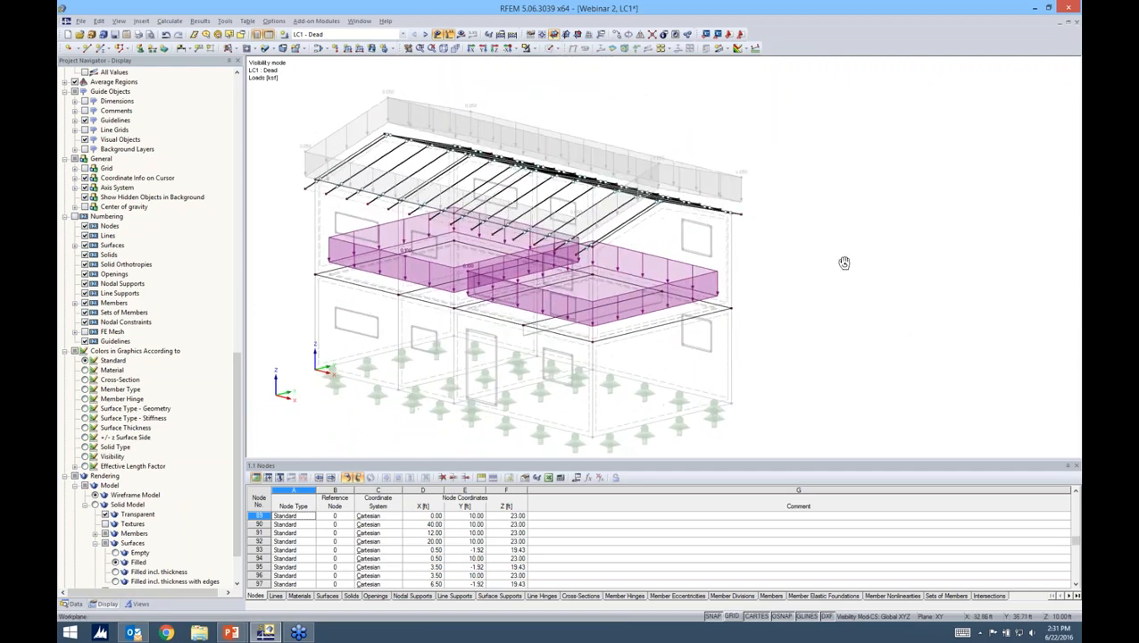
{"action": "left_click", "coordinate": [402, 34]}
{"action": "left_click", "coordinate": [357, 45]}
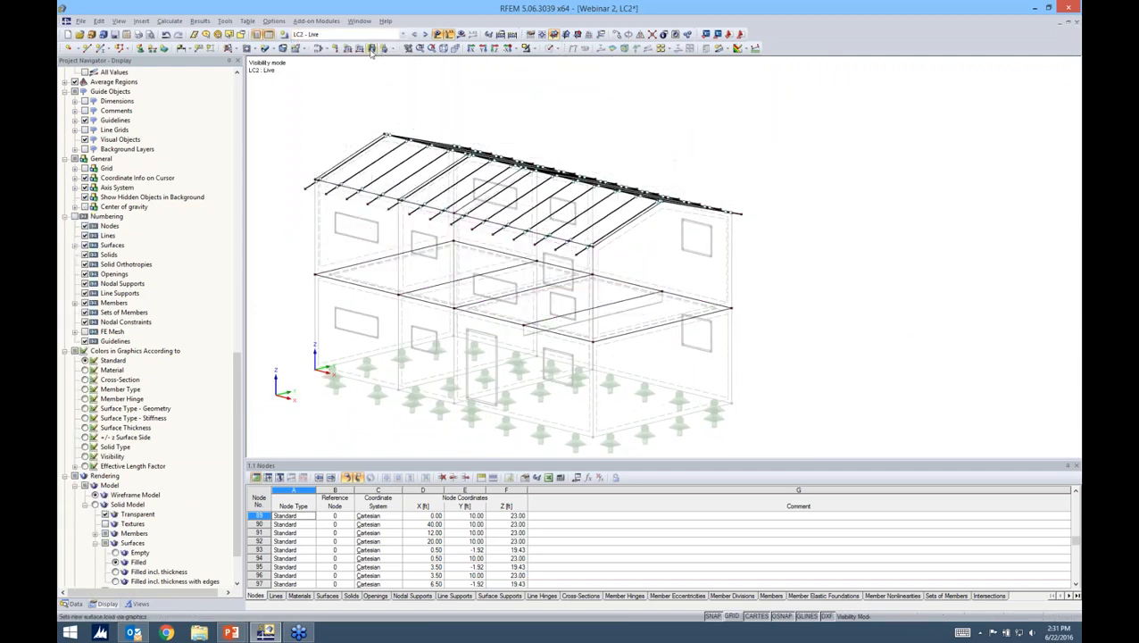
- Apply a uniform surface load of -0.04 ksf in global ZL direction to both floor surfaces of the upper storey
{"action": "left_click", "coordinate": [372, 49]}
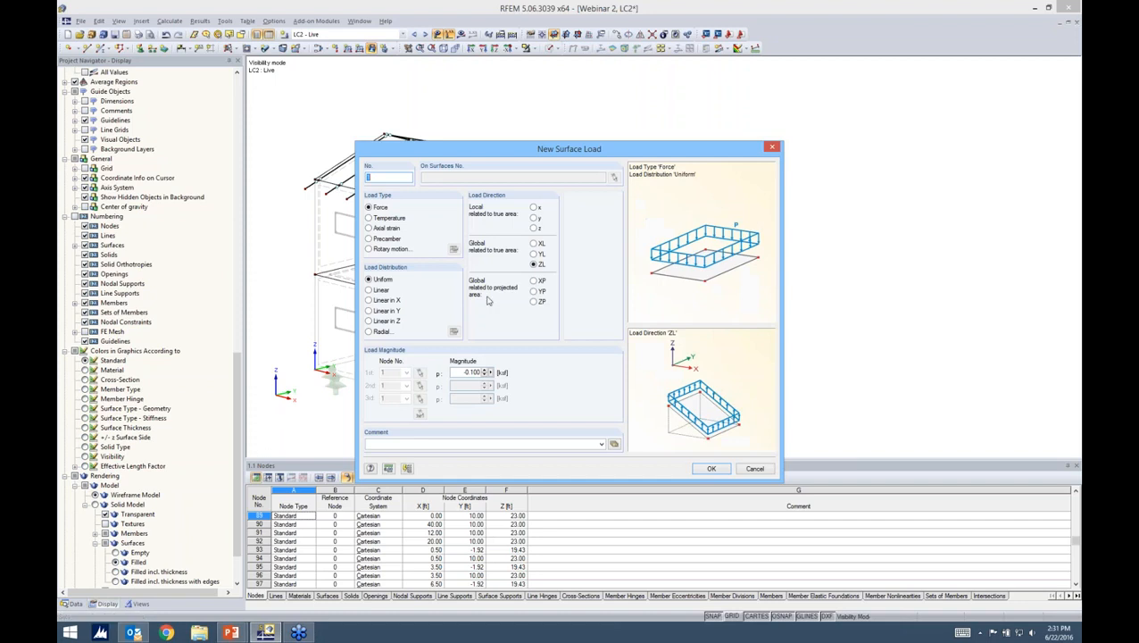
{"action": "left_click_drag", "start_coordinate": [456, 372], "coordinate": [583, 371]}
{"action": "type", "text": "-.04"}
{"action": "key", "text": "Return"}
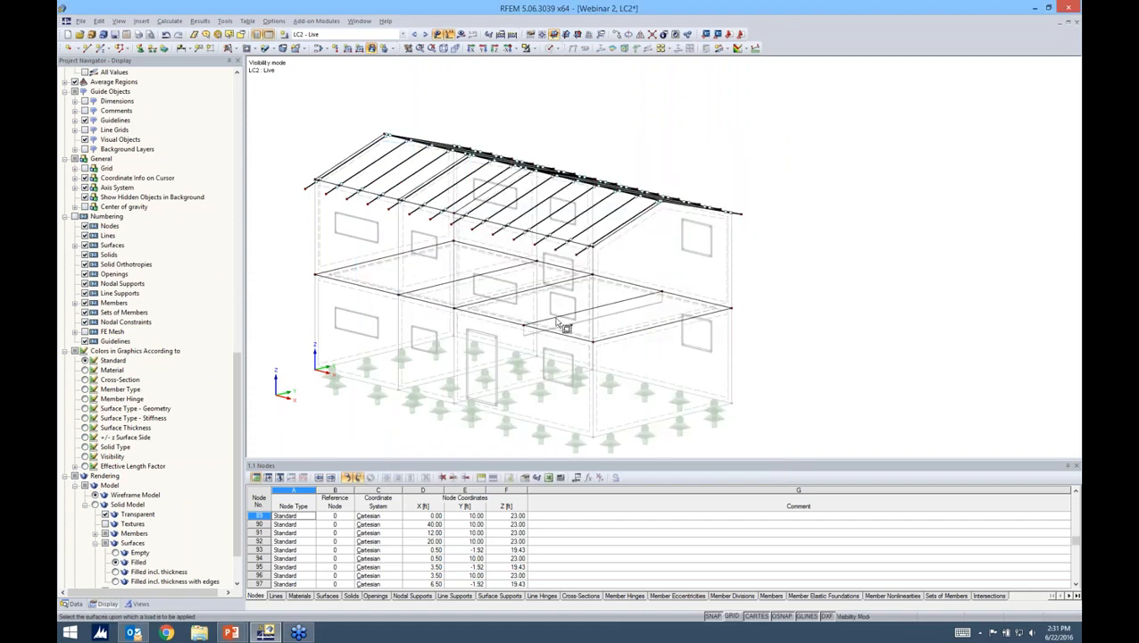
{"action": "middle_click_drag", "start_coordinate": [449, 317], "coordinate": [493, 352], "text": "ctrl"}
{"action": "left_click", "coordinate": [487, 301]}
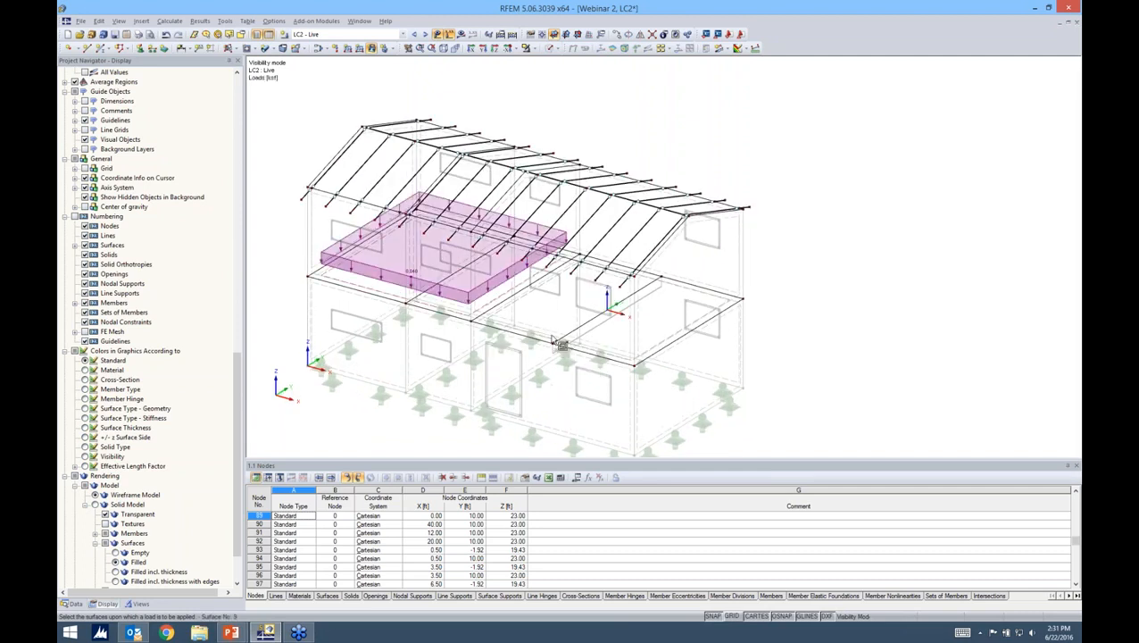
{"action": "left_click", "coordinate": [610, 305]}
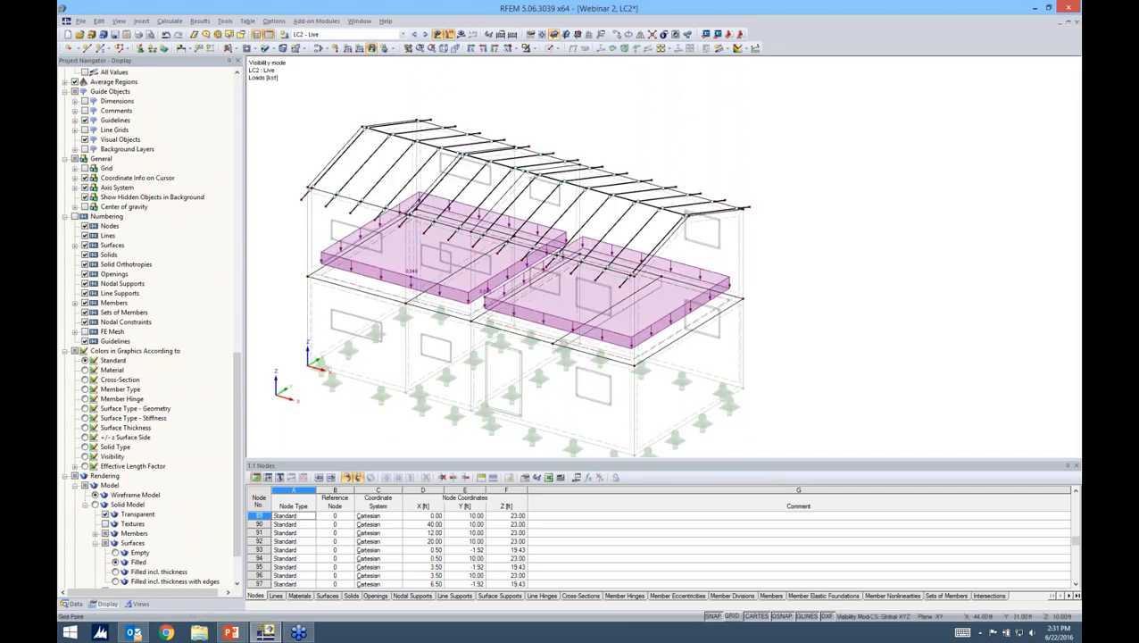
- Render the model as a transparent solid and leave visibility mode so all walls, floors and members are displayed
{"action": "left_click", "coordinate": [552, 49]}
{"action": "left_click", "coordinate": [563, 85]}
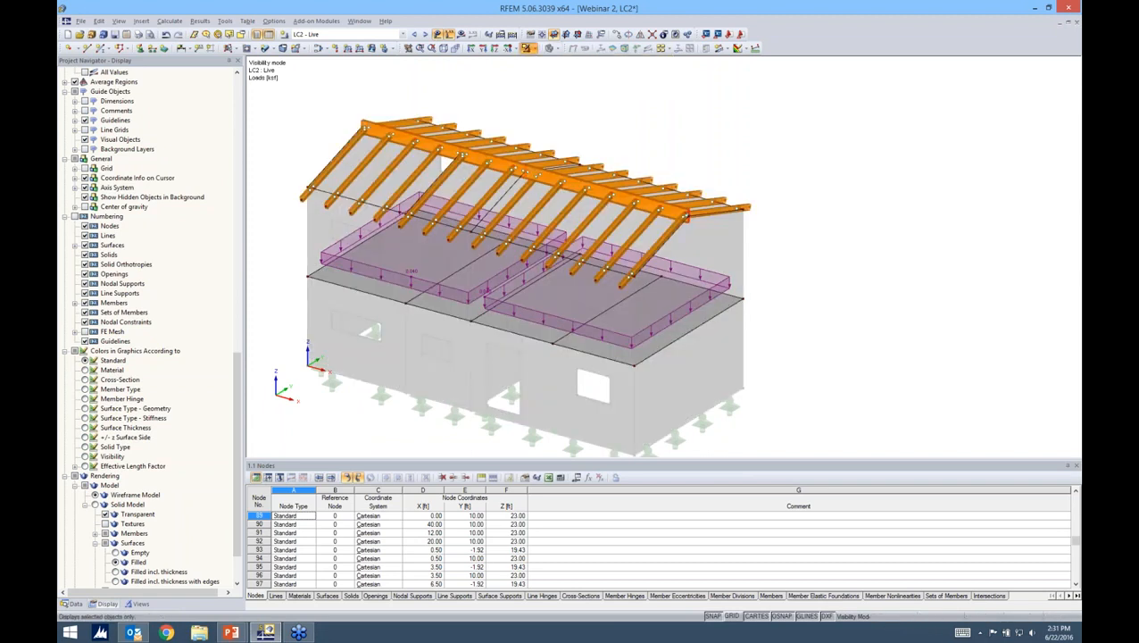
{"action": "left_click", "coordinate": [533, 50]}
{"action": "left_click", "coordinate": [566, 140]}
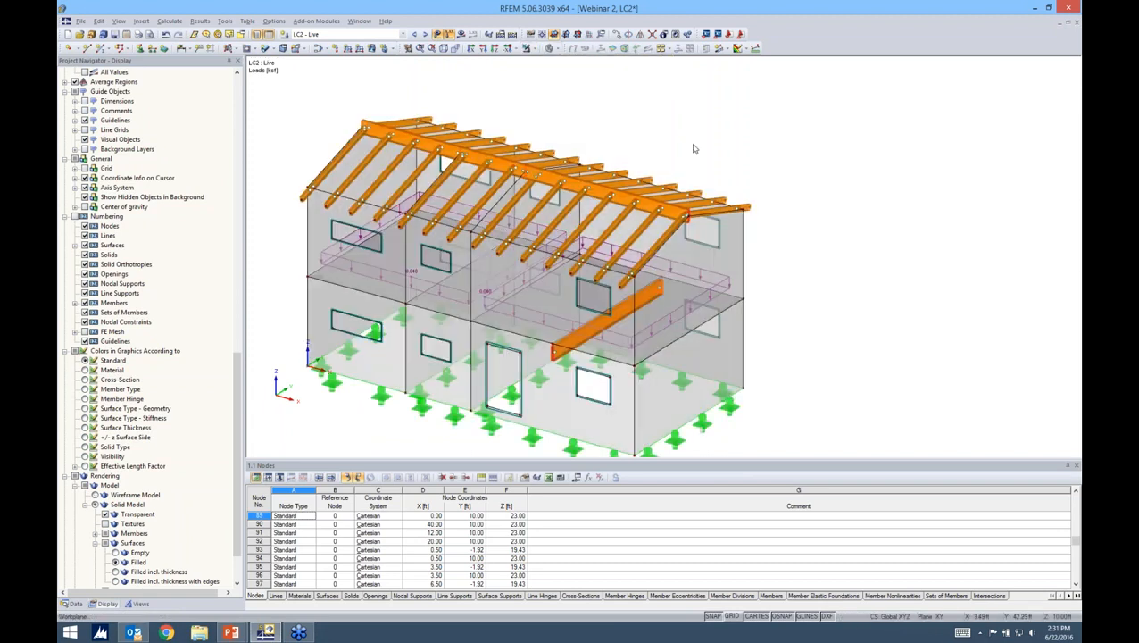
- Make load case LC3 - Wind the current load case
{"action": "left_click", "coordinate": [403, 34]}
{"action": "left_click", "coordinate": [376, 59]}
{"action": "middle_click_drag", "start_coordinate": [708, 212], "coordinate": [764, 196]}
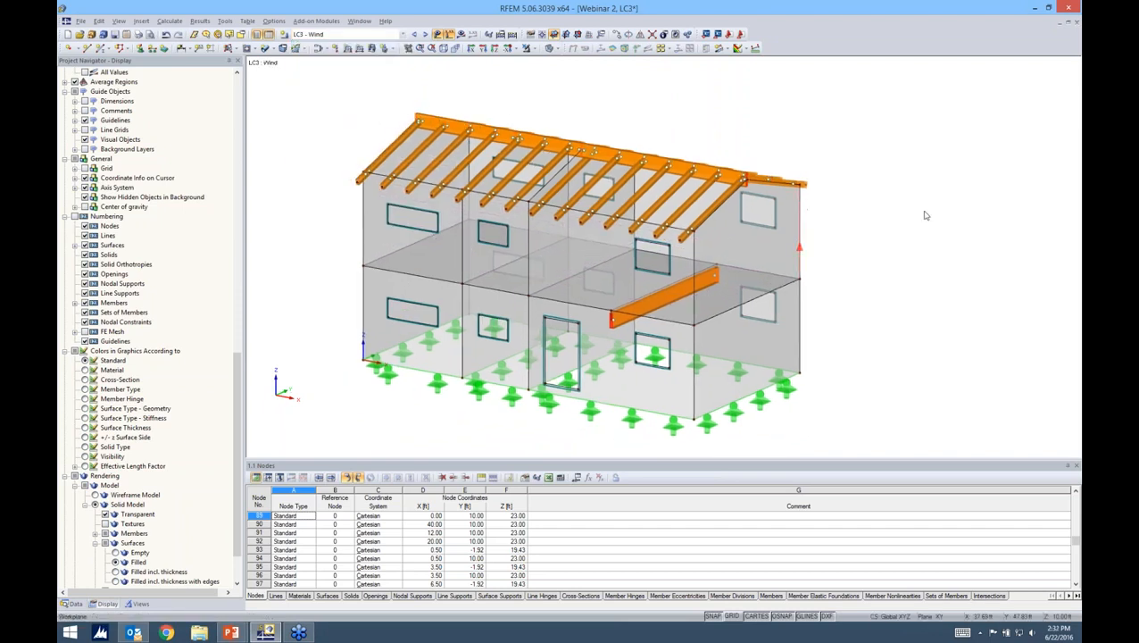
{"action": "middle_click_drag", "start_coordinate": [871, 253], "coordinate": [866, 257], "text": "ctrl"}
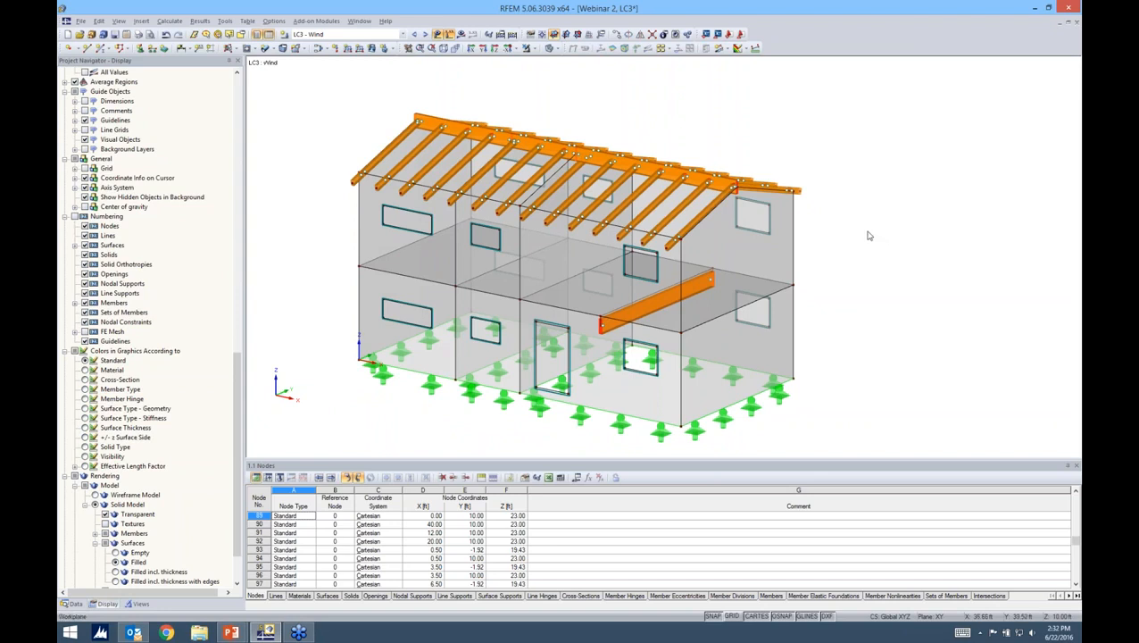
{"action": "mouse_move", "coordinate": [844, 262]}
{"action": "middle_mouse_down", "text": "ctrl"}
{"action": "mouse_move", "coordinate": [816, 298]}
{"action": "mouse_move", "coordinate": [841, 247]}
{"action": "middle_mouse_up", "text": "ctrl"}
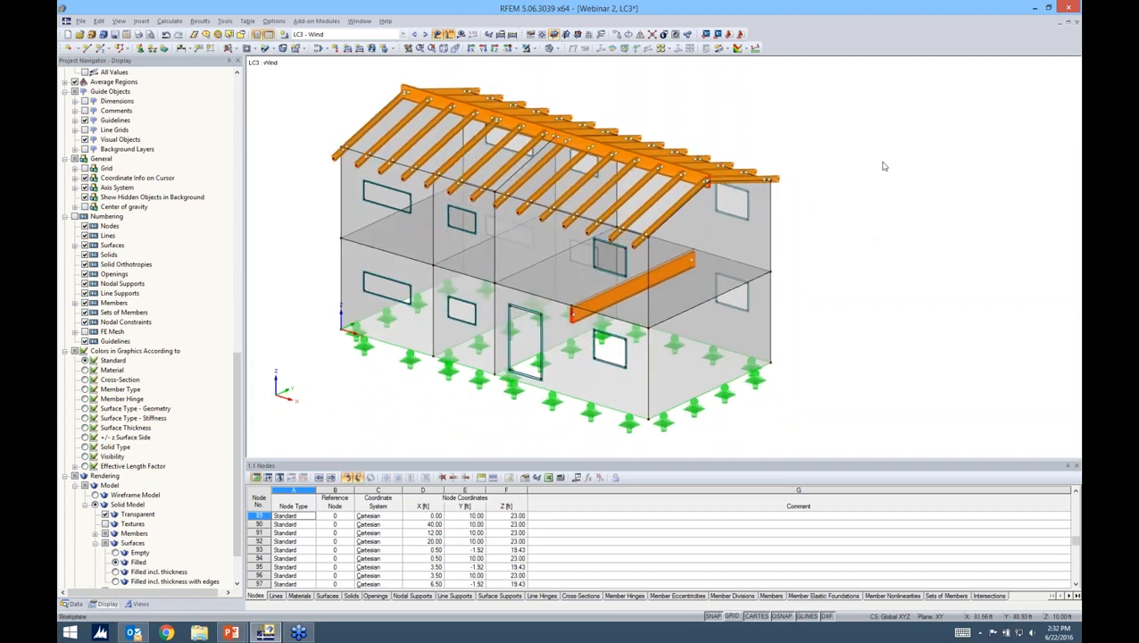
- Apply a uniform 0.030 ksf surface load in global YL direction to the upper and lower front wall surfaces
{"action": "left_click", "coordinate": [373, 51]}
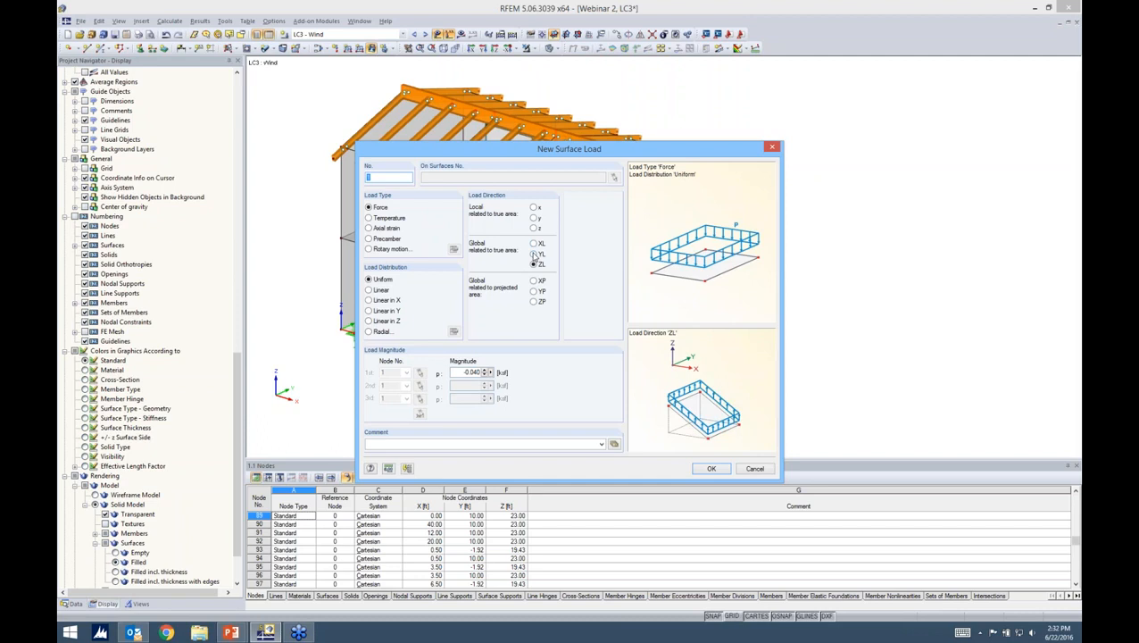
{"action": "left_click", "coordinate": [533, 254]}
{"action": "double_click", "coordinate": [479, 372]}
{"action": "type", "text": "0."}
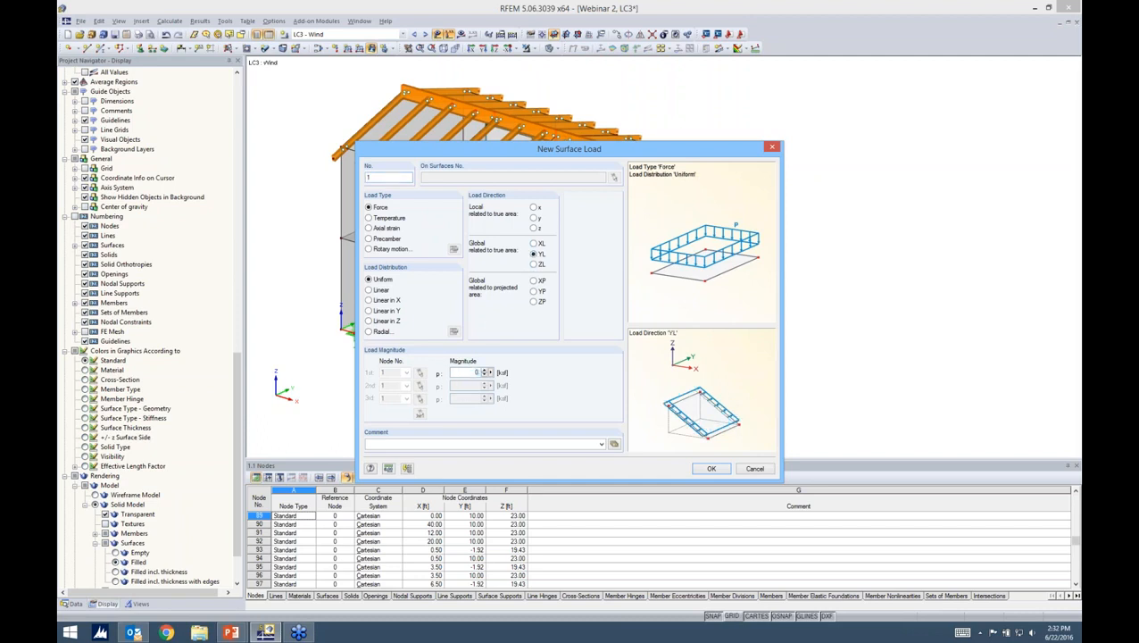
{"action": "key", "text": "Return"}
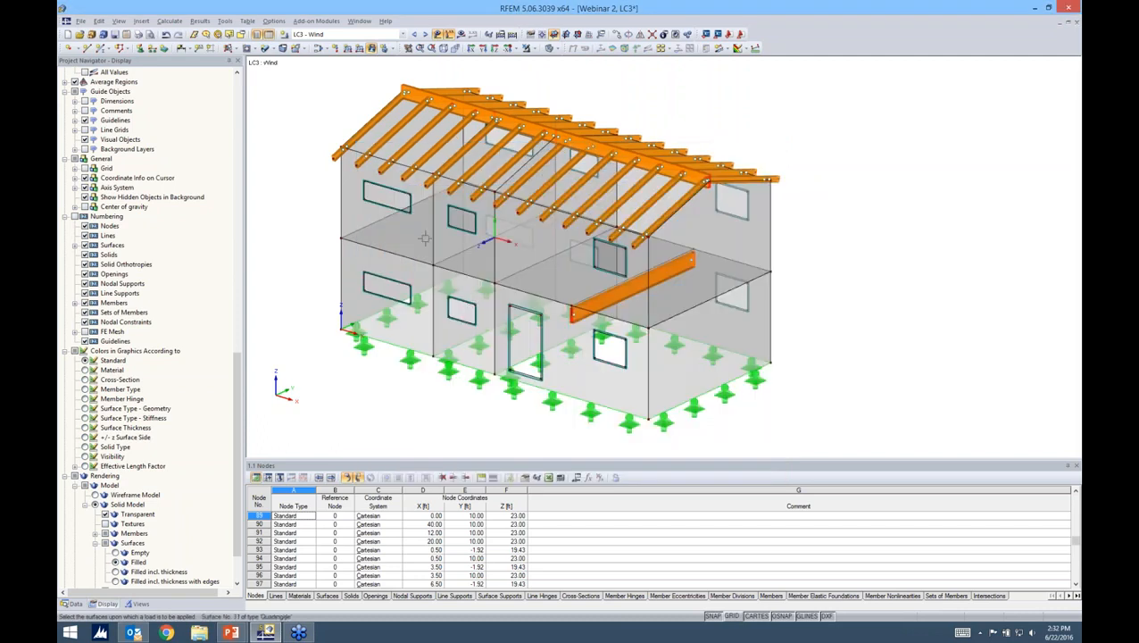
{"action": "left_click", "coordinate": [515, 259]}
{"action": "left_click", "coordinate": [487, 332]}
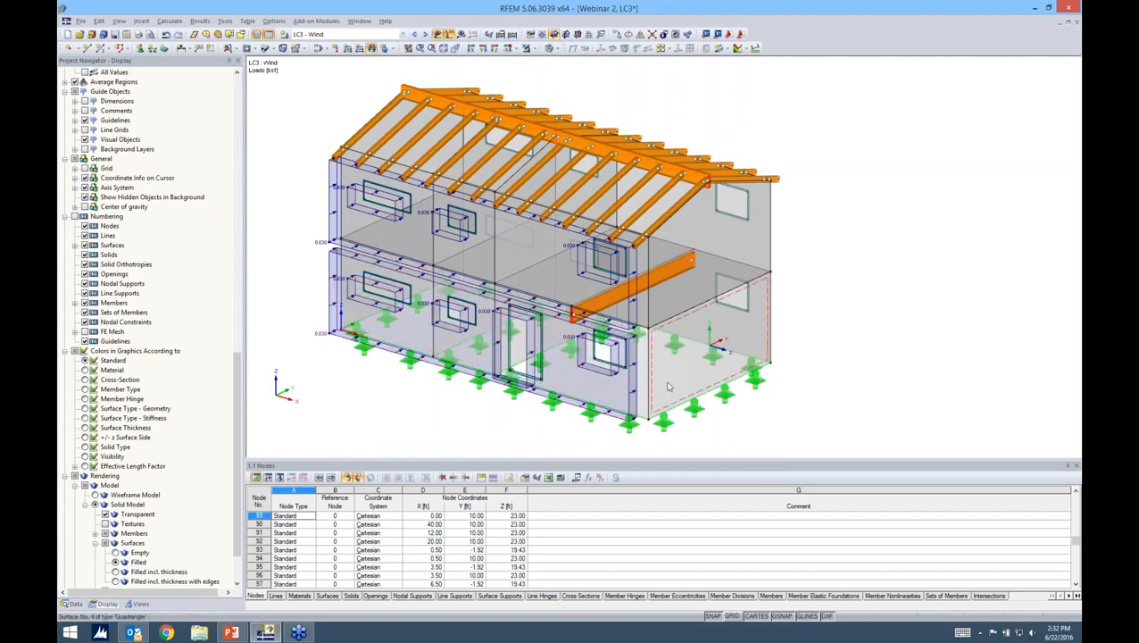
- Delete the ground-floor window opening between the door and the corner of the wind-loaded front wall
{"action": "scroll", "coordinate": [622, 367], "scroll_direction": "up", "scroll_amount": 5}
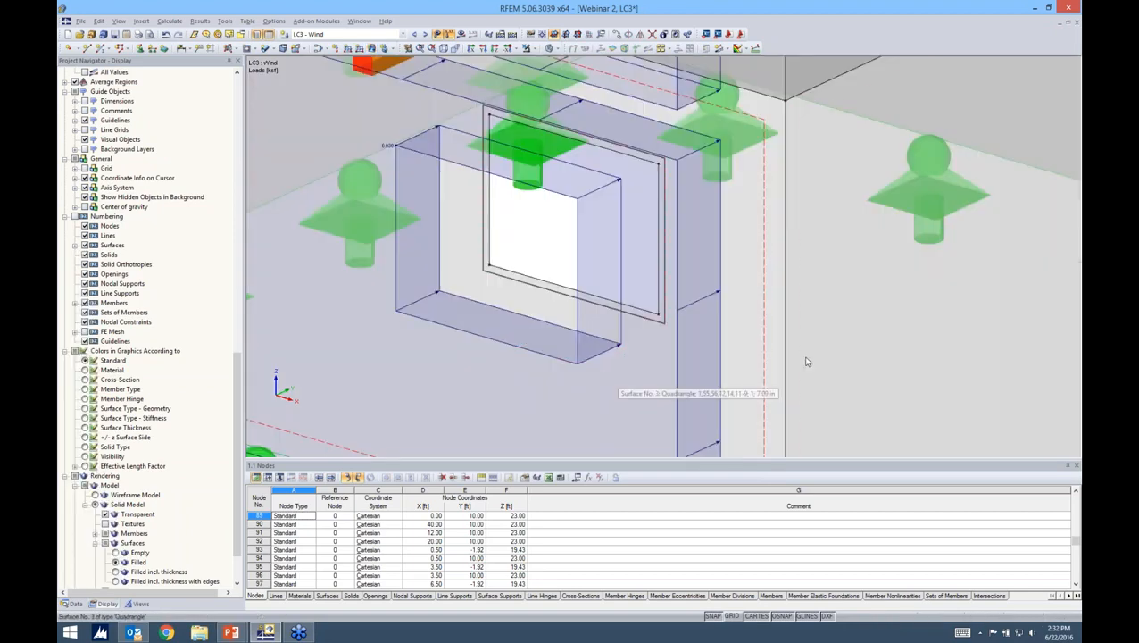
{"action": "scroll", "coordinate": [714, 337], "scroll_direction": "down", "scroll_amount": 3}
{"action": "scroll", "coordinate": [710, 335], "scroll_direction": "up", "scroll_amount": 2}
{"action": "left_click", "coordinate": [706, 334]}
{"action": "key", "text": "Delete"}
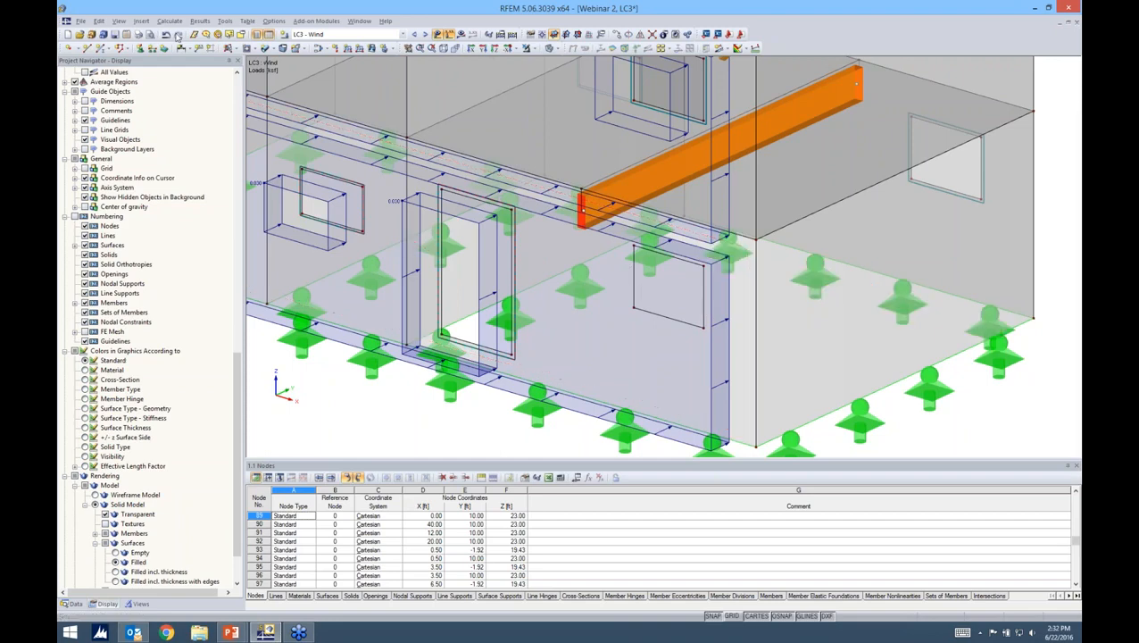
- Undo the deletion of the ground-floor window opening
{"action": "left_click", "coordinate": [166, 35]}
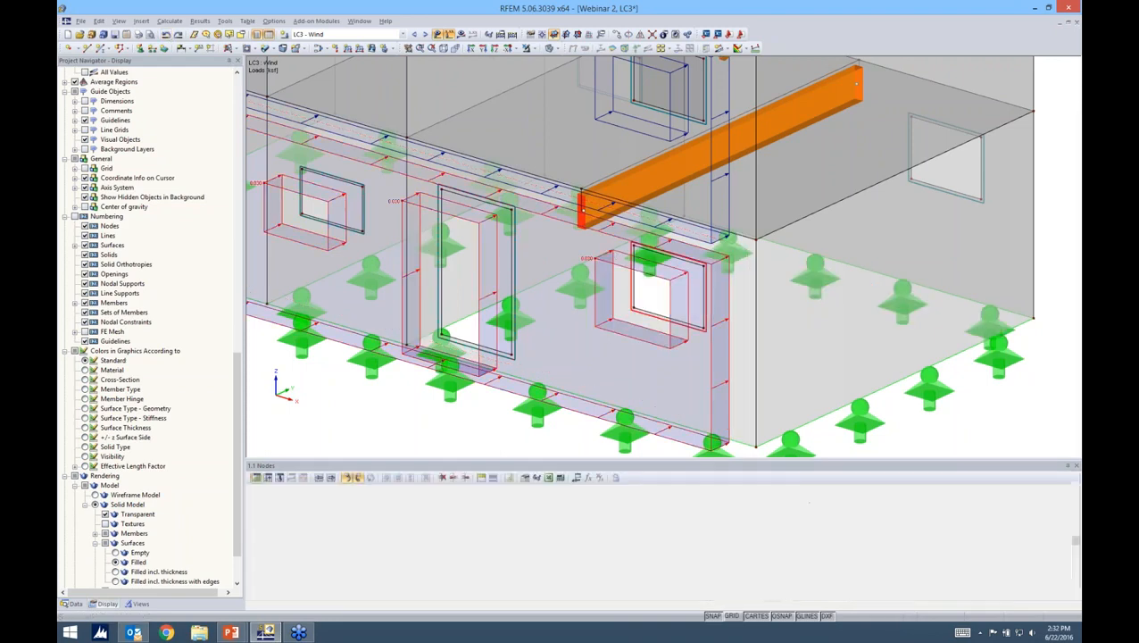
{"action": "scroll", "coordinate": [615, 246], "scroll_direction": "down", "scroll_amount": 5}
{"action": "middle_click_drag", "start_coordinate": [578, 380], "coordinate": [564, 409], "text": "ctrl"}
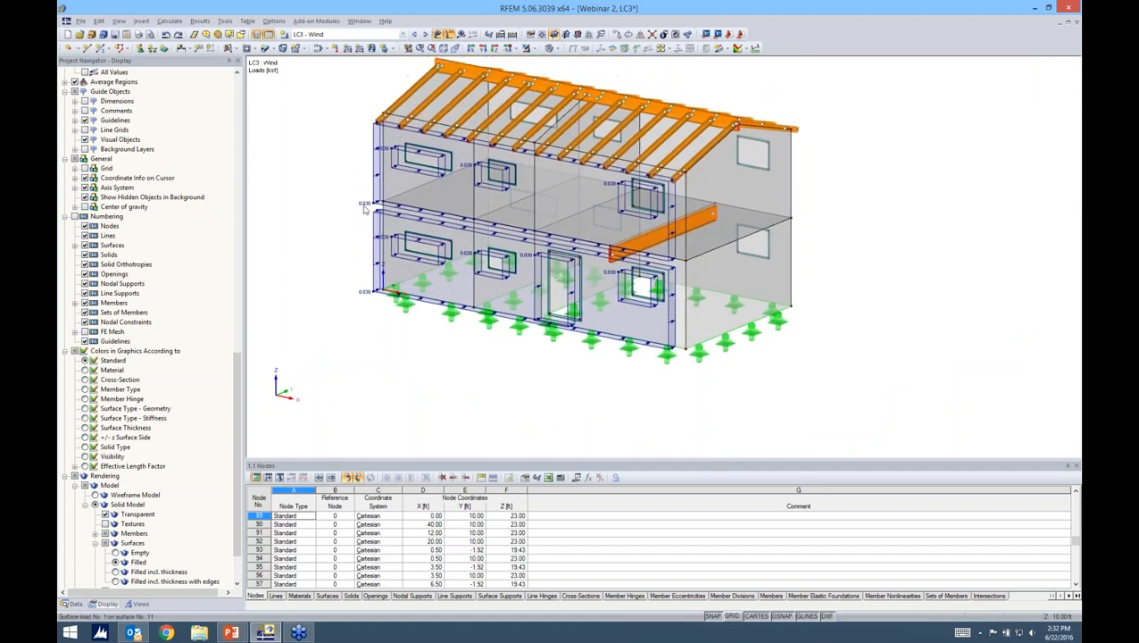
- Make load case LC4 - Snow current and open the snow load generator for a duopitch roof according to ASCE/SEI 7-10
{"action": "left_click", "coordinate": [344, 34]}
{"action": "left_click", "coordinate": [314, 65]}
{"action": "left_click", "coordinate": [225, 20]}
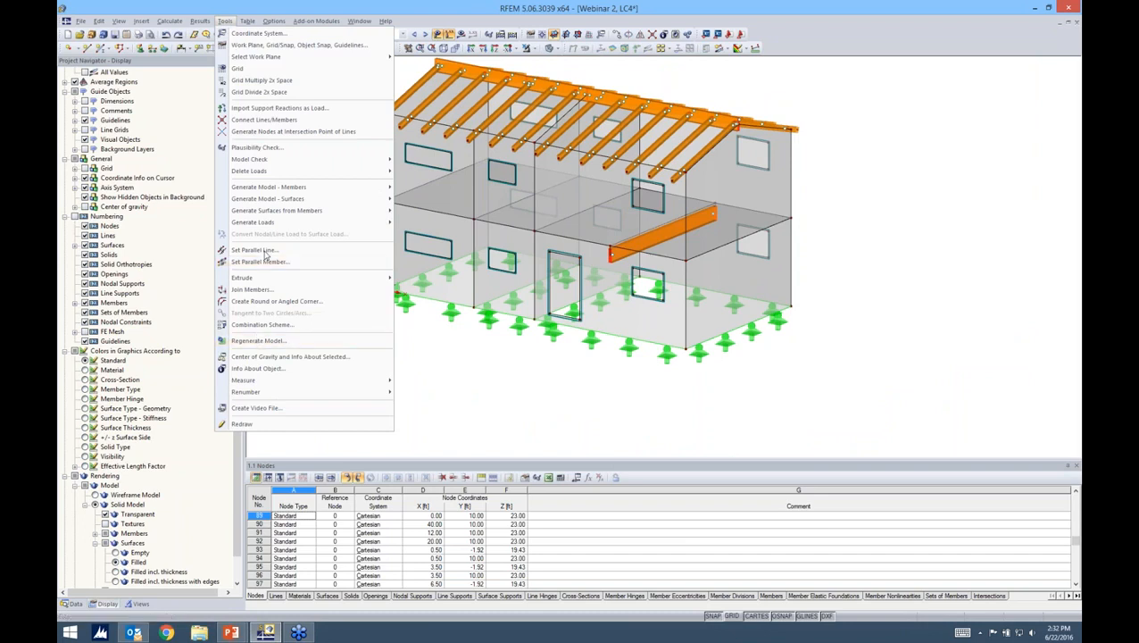
{"action": "mouse_move", "coordinate": [266, 223]}
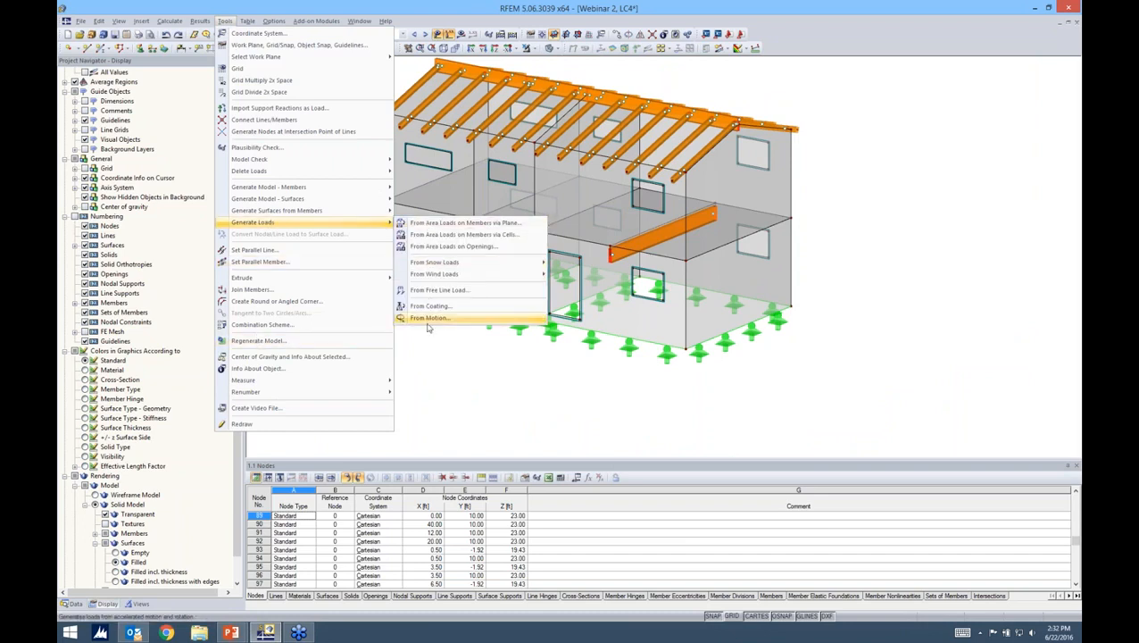
{"action": "mouse_move", "coordinate": [433, 264]}
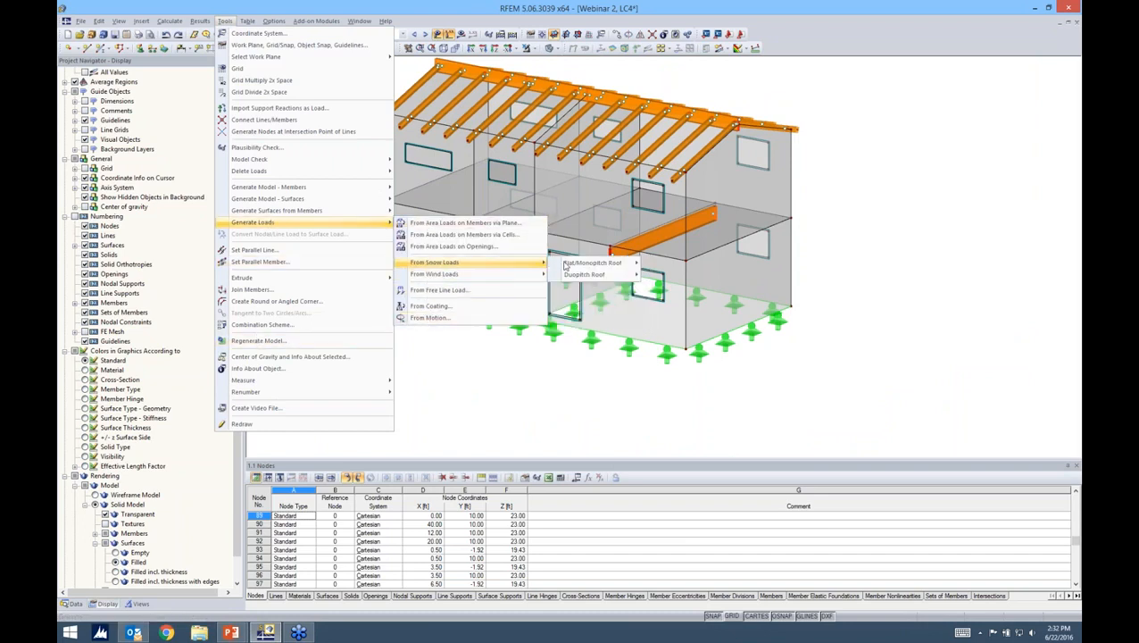
{"action": "mouse_move", "coordinate": [584, 274]}
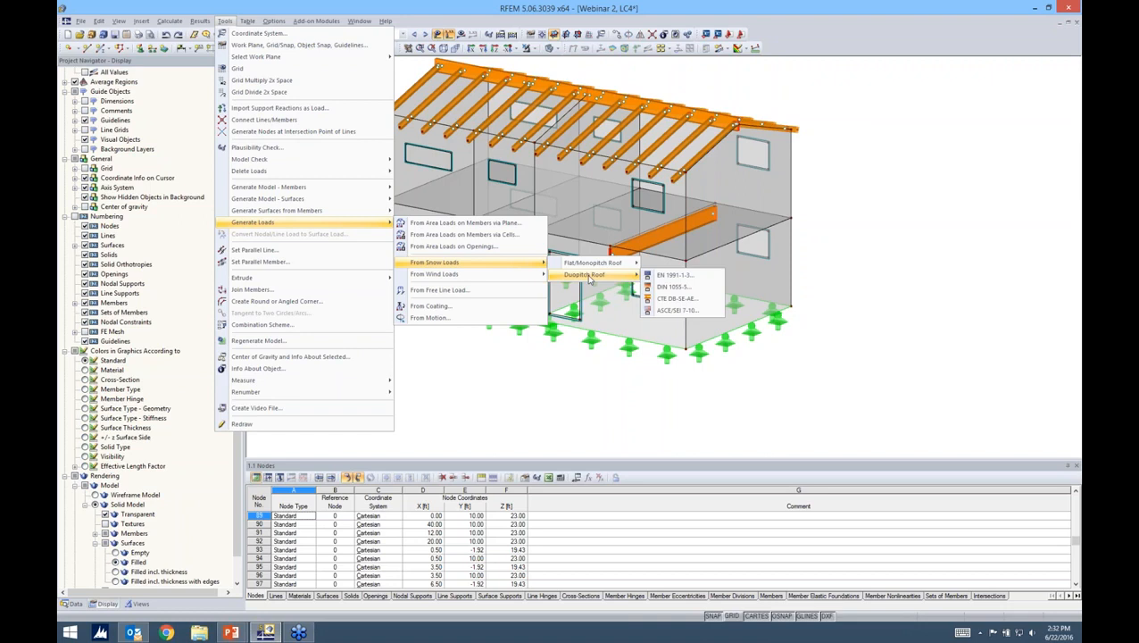
{"action": "left_click", "coordinate": [676, 310]}
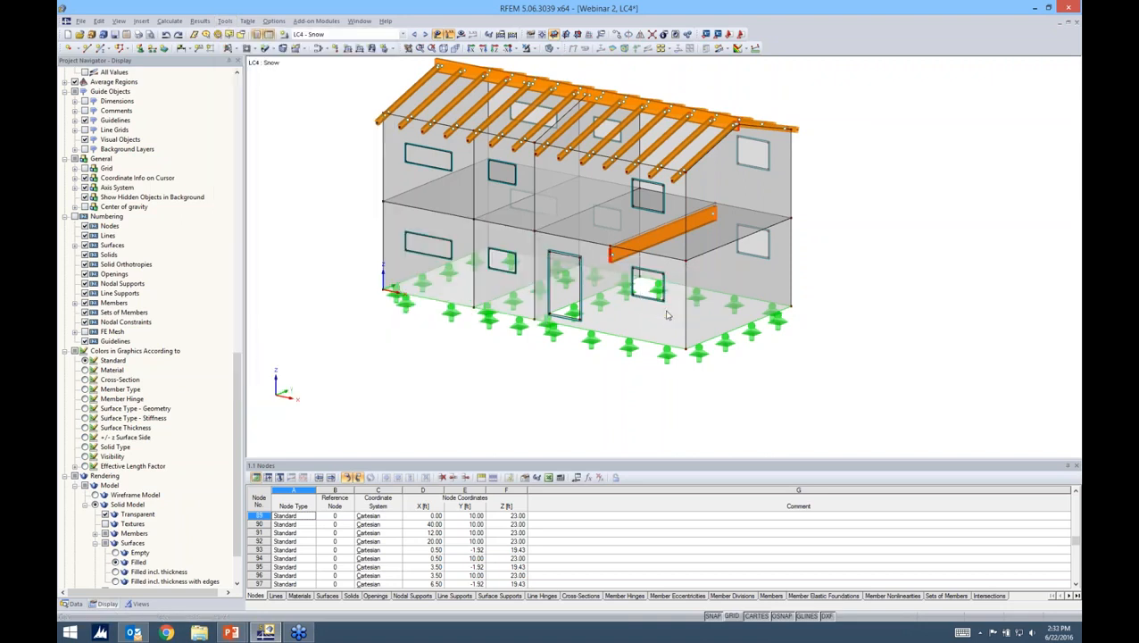
{"action": "left_click_drag", "start_coordinate": [651, 168], "coordinate": [796, 141]}
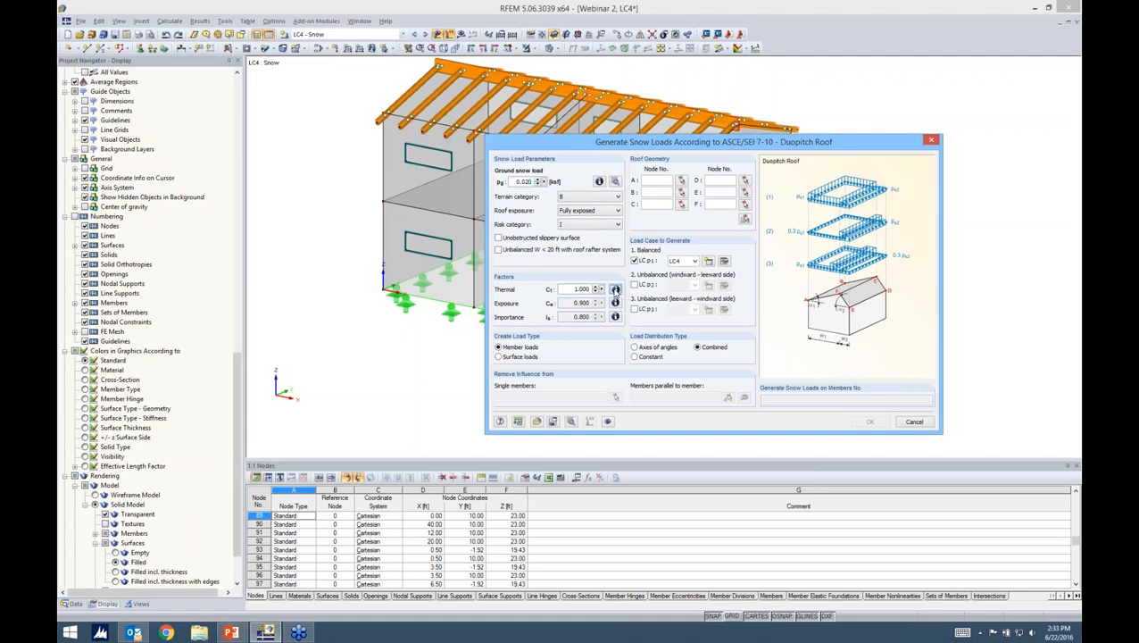
- Review the reference tables for the thermal, exposure and importance factors of the snow load
{"action": "left_click", "coordinate": [614, 289]}
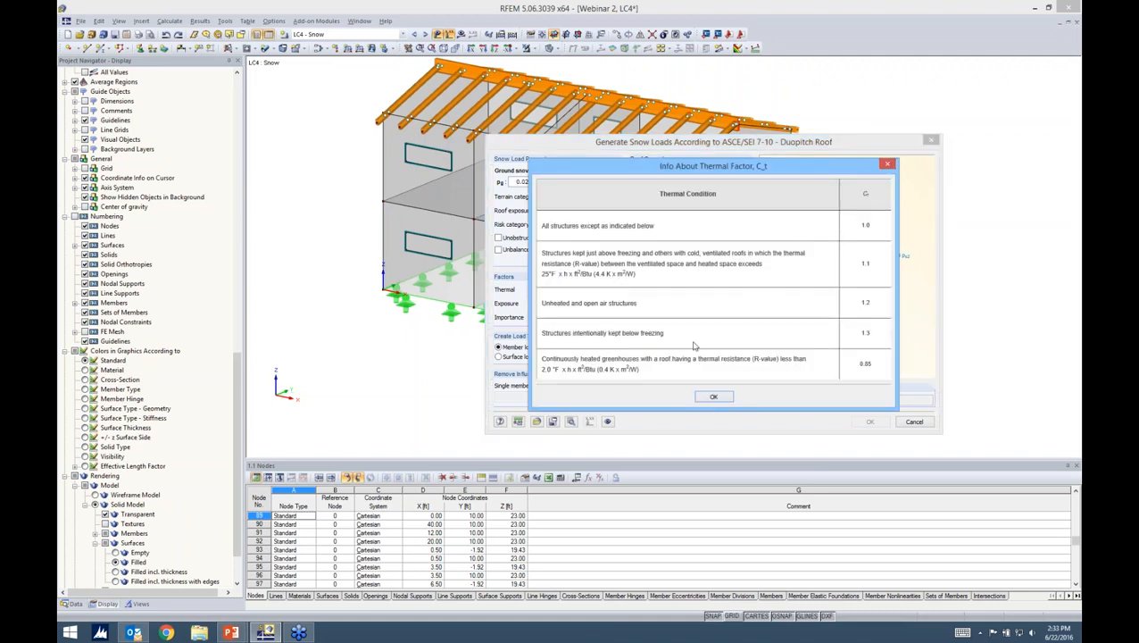
{"action": "left_click", "coordinate": [714, 396]}
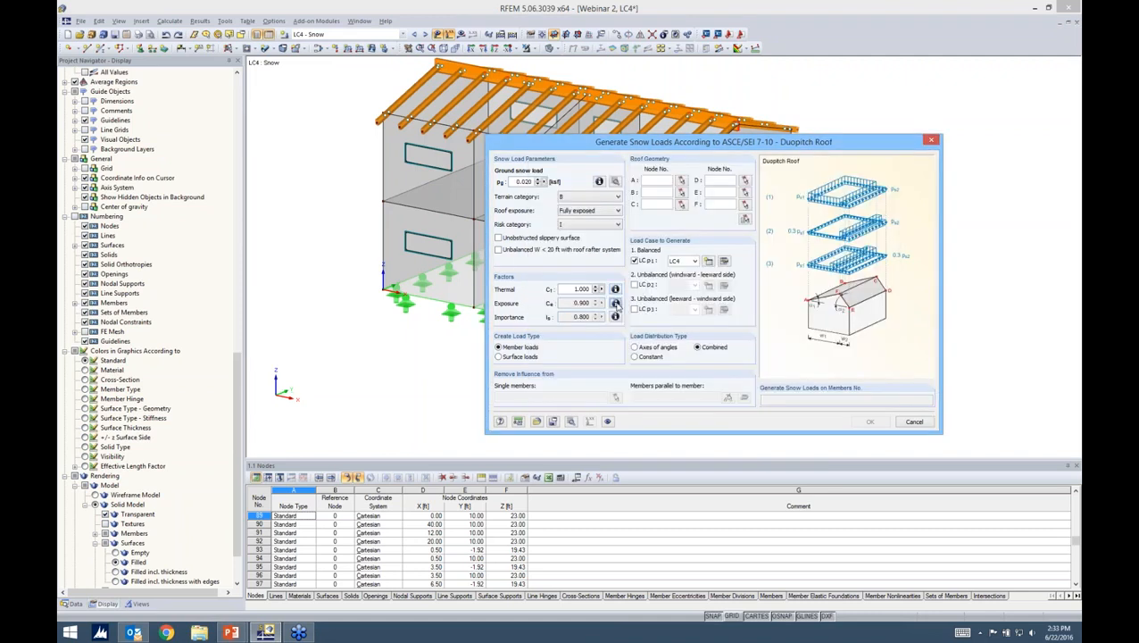
{"action": "left_click", "coordinate": [615, 304]}
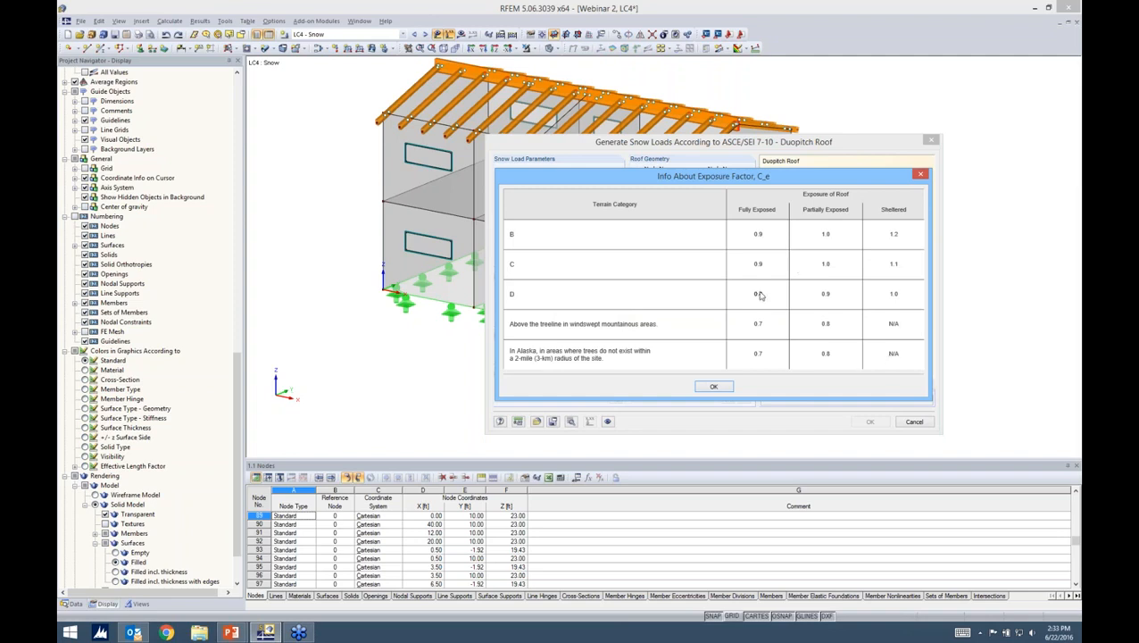
{"action": "left_click", "coordinate": [714, 386]}
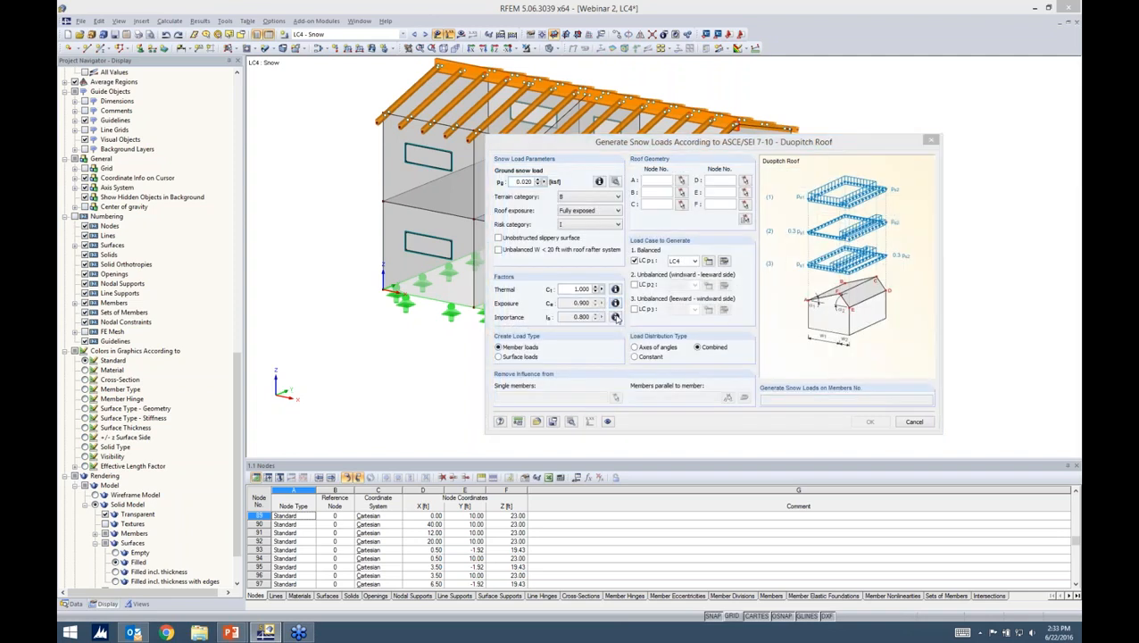
{"action": "left_click", "coordinate": [615, 318]}
{"action": "left_click", "coordinate": [837, 187]}
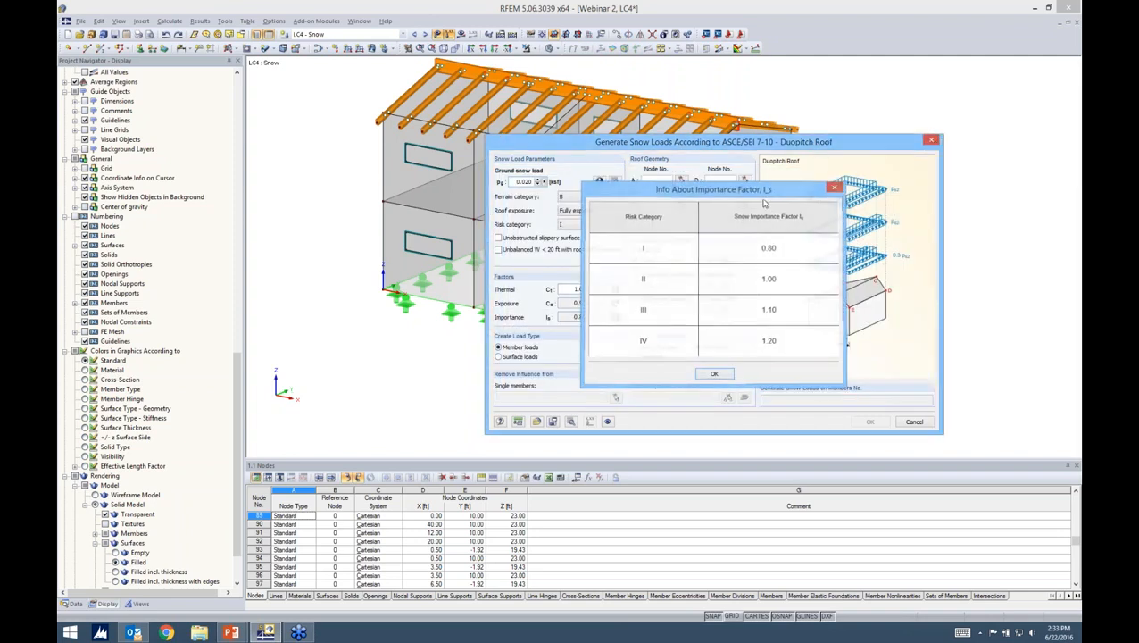
- Set the ground snow load to 0.040 ksf by choosing South Dakota's zone on the US snow zone map
{"action": "left_click", "coordinate": [599, 182]}
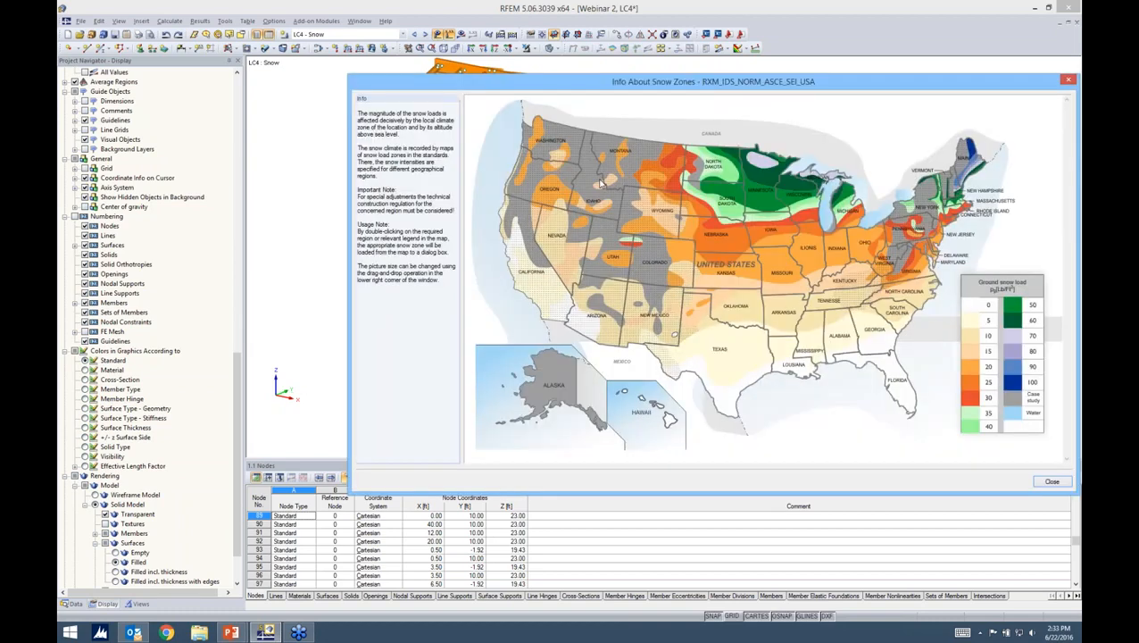
{"action": "left_click_drag", "start_coordinate": [708, 86], "coordinate": [633, 82]}
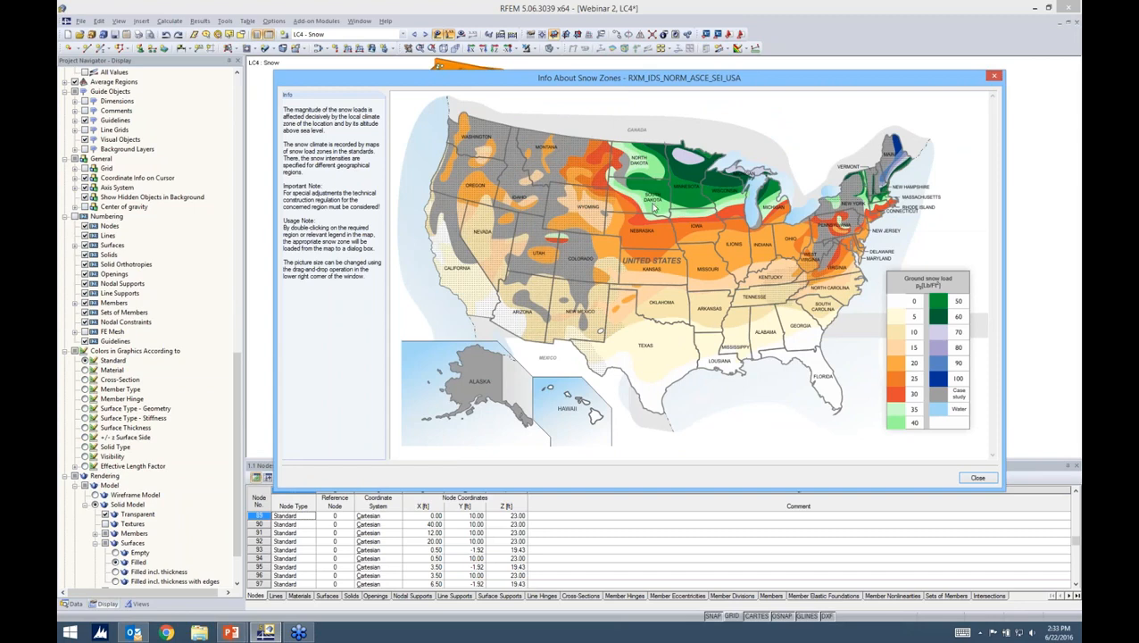
{"action": "double_click", "coordinate": [654, 208]}
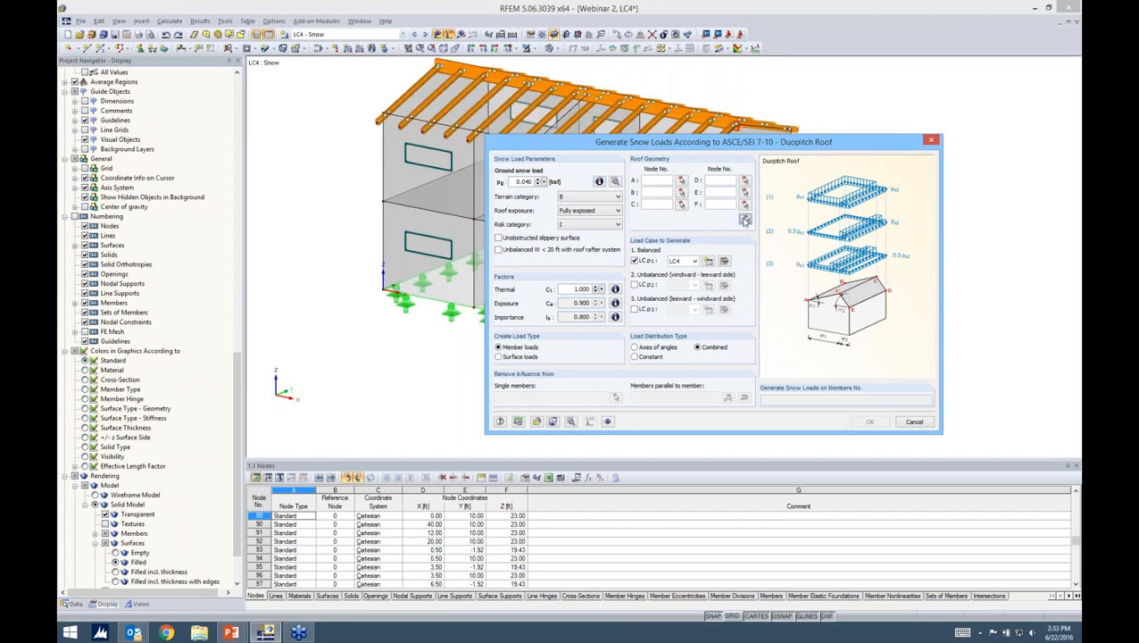
- Define the duopitch roof boundary for the snow load with nodes 93, 94, 135, 171, 90 and 76
{"action": "left_click", "coordinate": [745, 219]}
{"action": "middle_click_drag", "start_coordinate": [507, 251], "coordinate": [464, 329], "text": "ctrl"}
{"action": "left_click", "coordinate": [372, 216]}
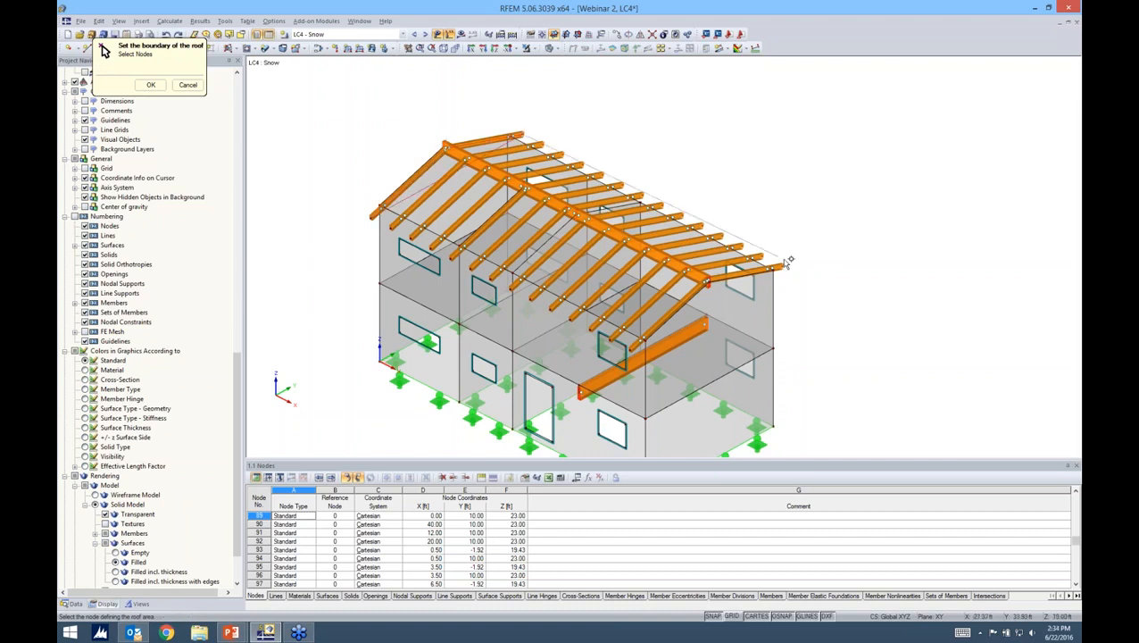
{"action": "left_click", "coordinate": [631, 346]}
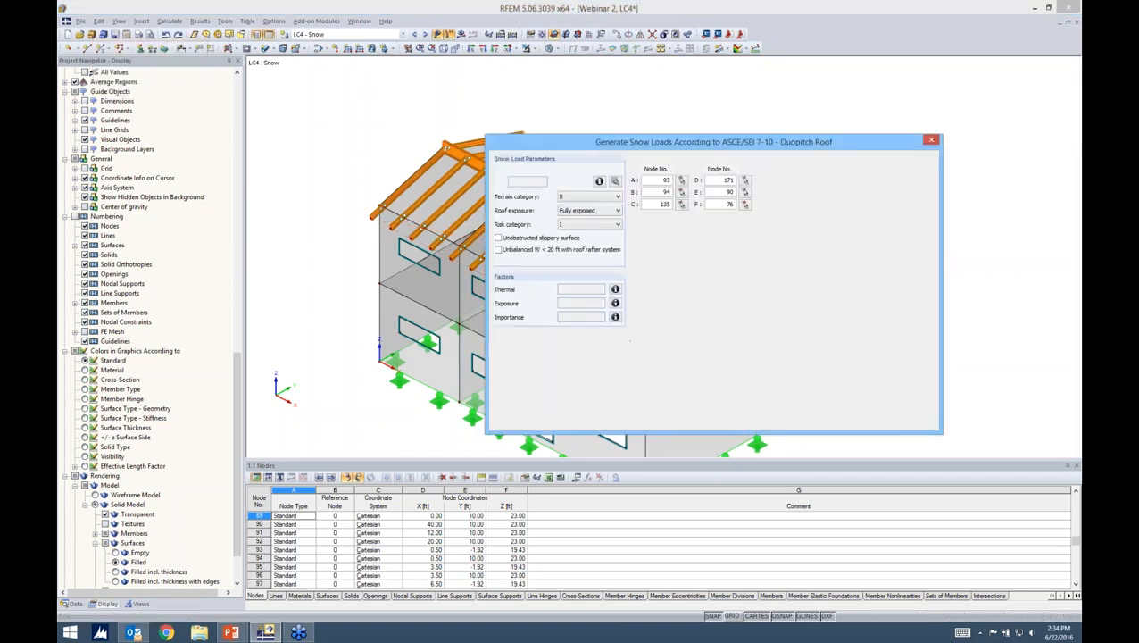
- Redefine the roof boundary with nodes 93, 94, 135, 171, 130 and 76, and close the snow load generator without creating loads
{"action": "left_click_drag", "start_coordinate": [735, 147], "coordinate": [713, 121]}
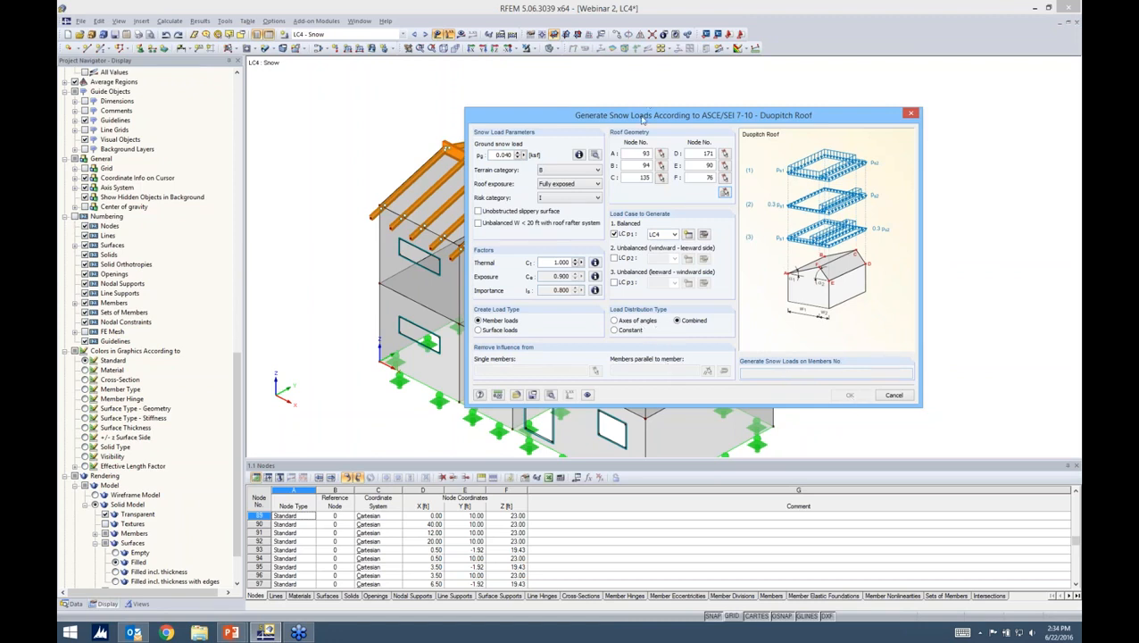
{"action": "left_click_drag", "start_coordinate": [641, 117], "coordinate": [619, 106]}
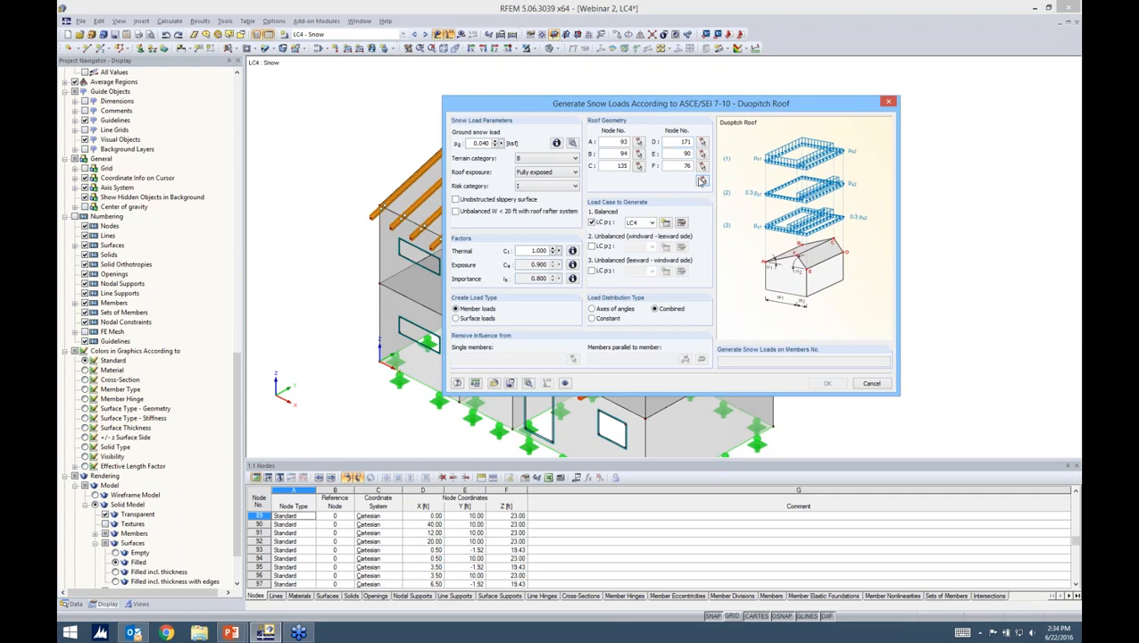
{"action": "left_click", "coordinate": [702, 179]}
{"action": "middle_click_drag", "start_coordinate": [300, 263], "coordinate": [316, 223]}
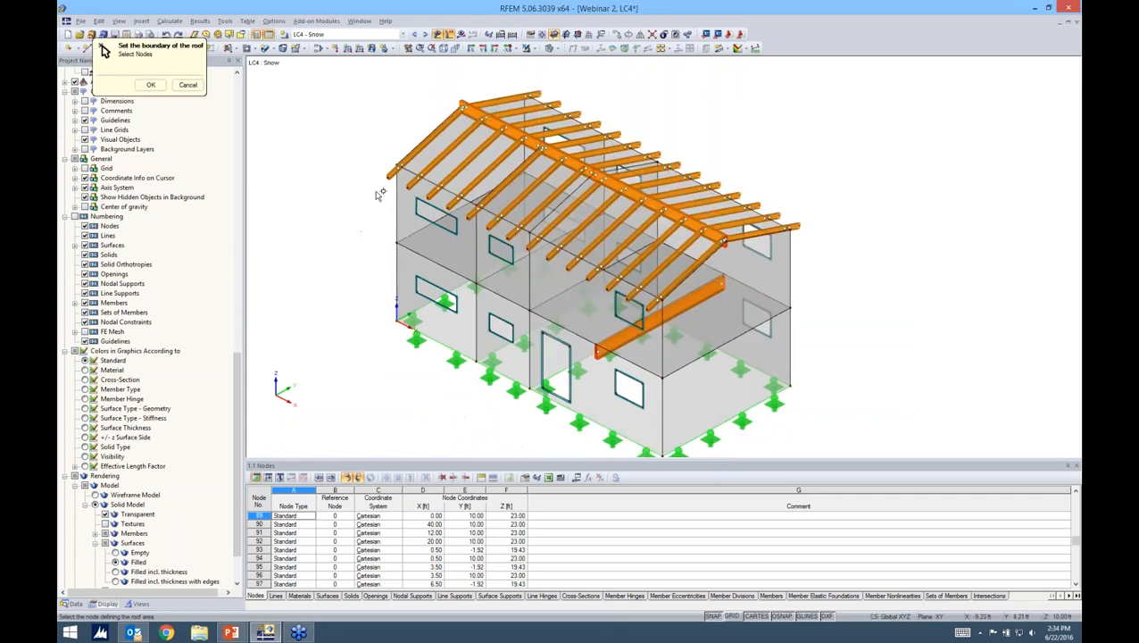
{"action": "left_click", "coordinate": [388, 178]}
{"action": "left_click", "coordinate": [462, 106]}
{"action": "left_click", "coordinate": [538, 95]}
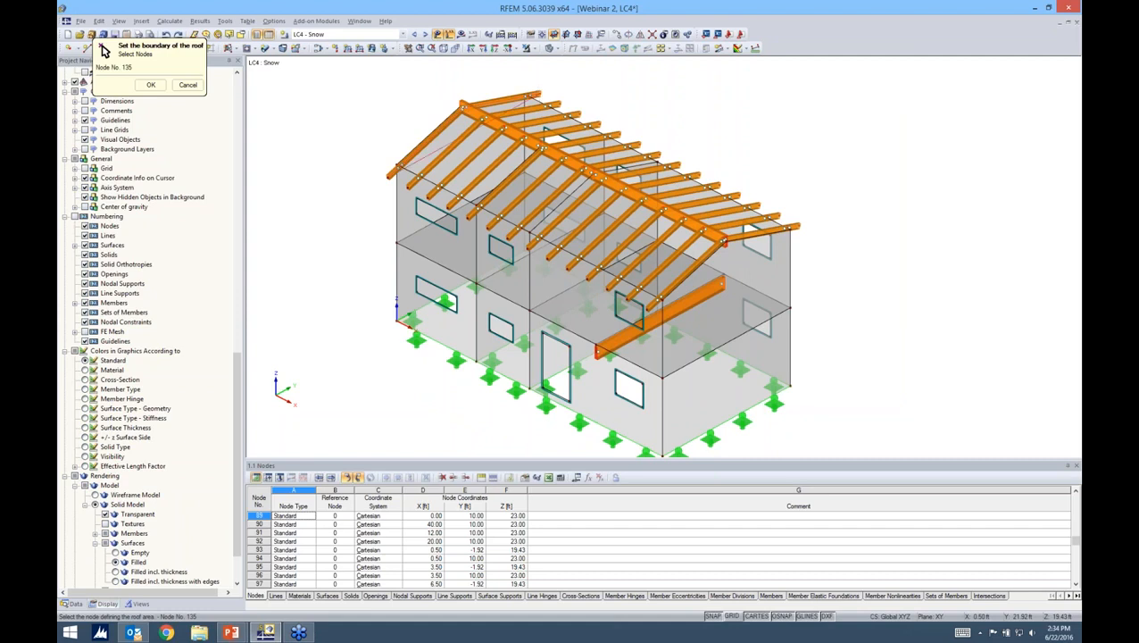
{"action": "left_click", "coordinate": [724, 241]}
{"action": "left_click", "coordinate": [650, 309]}
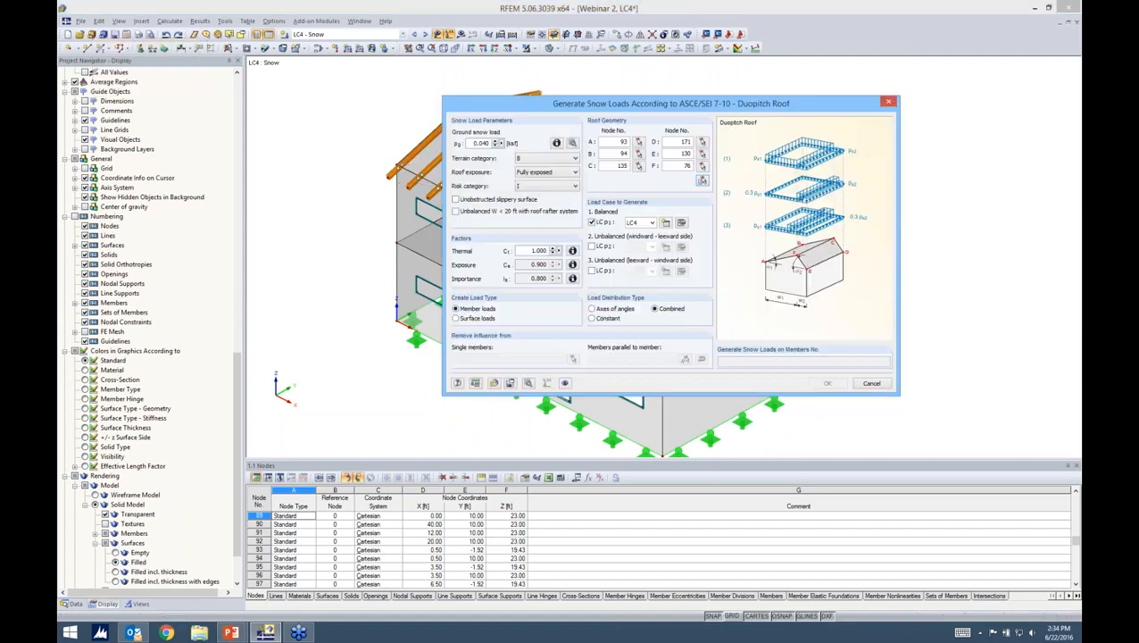
{"action": "left_click", "coordinate": [888, 102]}
{"action": "middle_click_drag", "start_coordinate": [826, 234], "coordinate": [752, 210]}
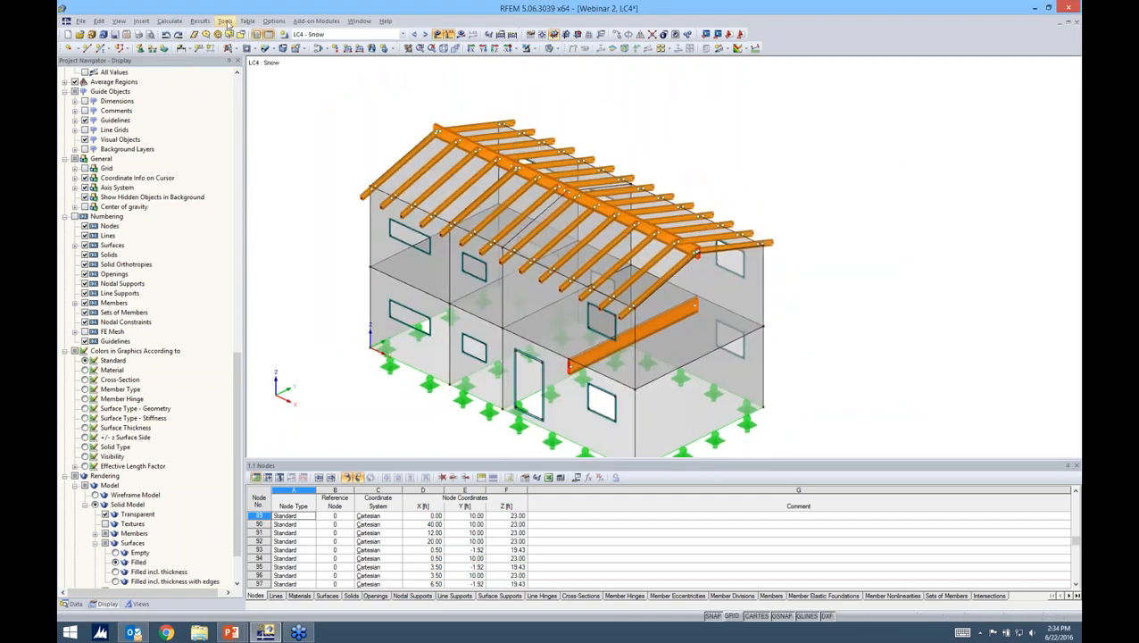
- Open the ASCE/SEI 7-10 duopitch roof snow load generator and set the ground snow load to 0.040 ksf from South Dakota's map zone
{"action": "left_click", "coordinate": [225, 20]}
{"action": "mouse_move", "coordinate": [272, 223]}
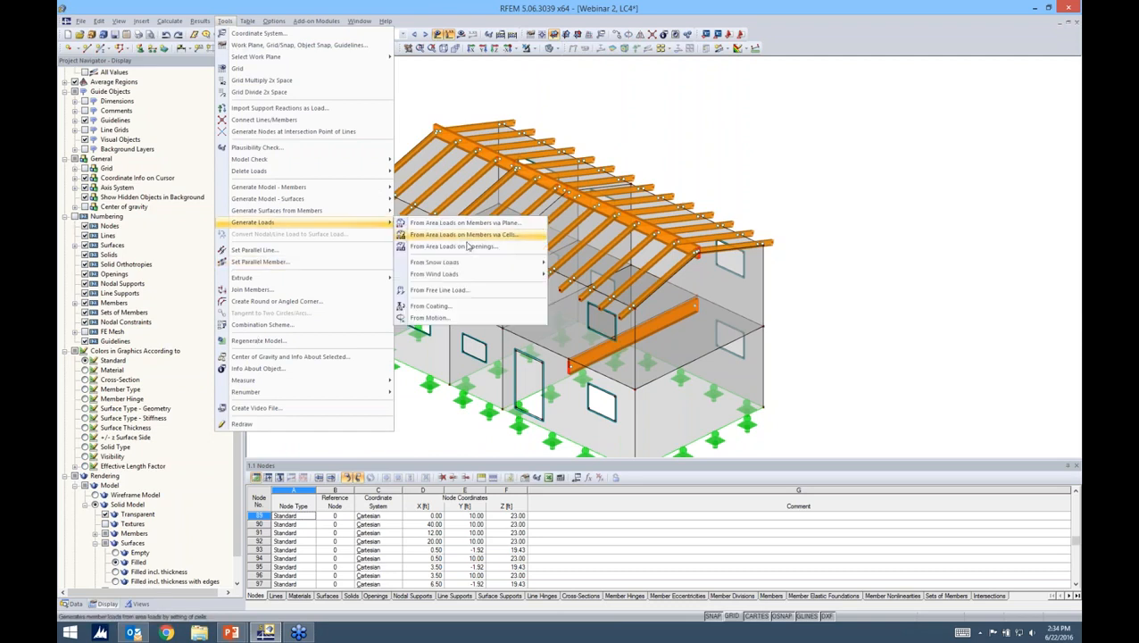
{"action": "mouse_move", "coordinate": [499, 262]}
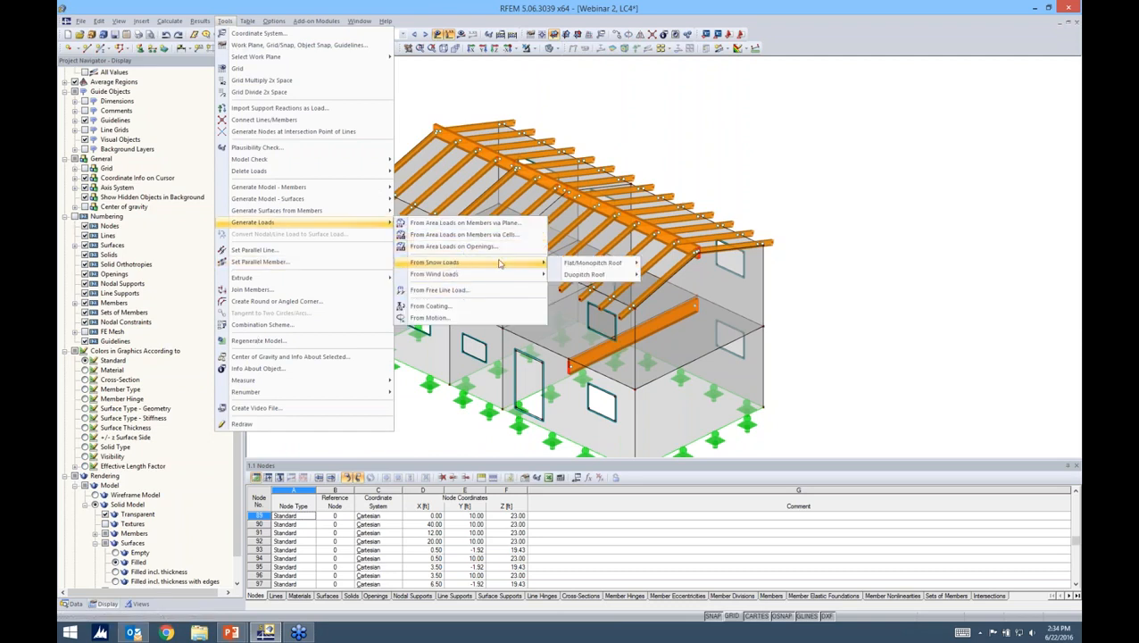
{"action": "mouse_move", "coordinate": [585, 274]}
{"action": "left_click", "coordinate": [680, 309]}
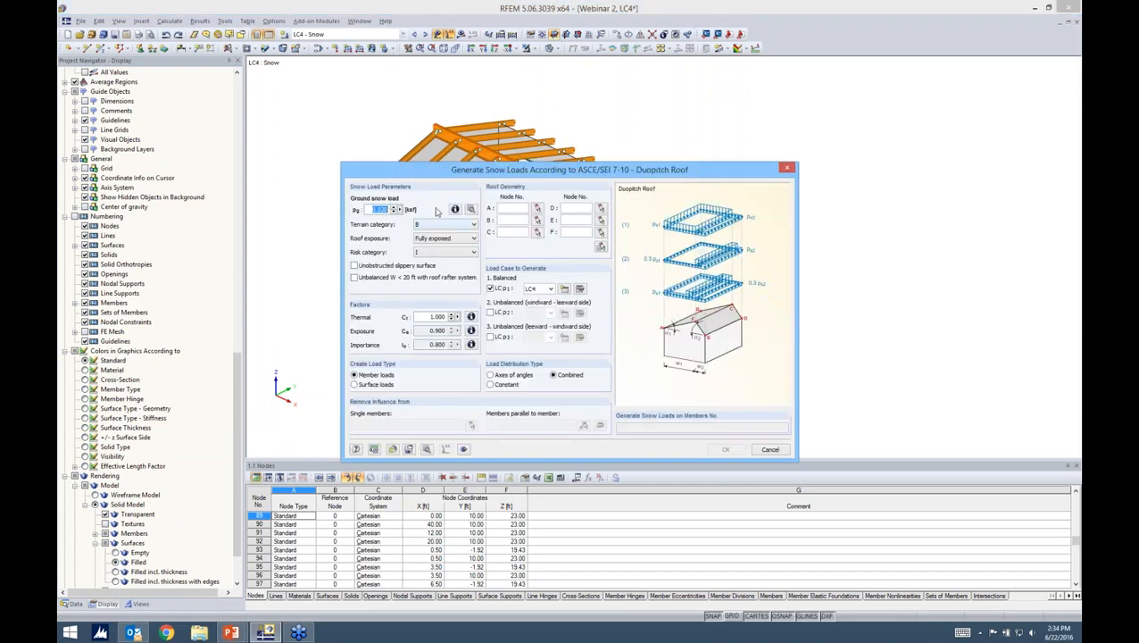
{"action": "left_click", "coordinate": [454, 208]}
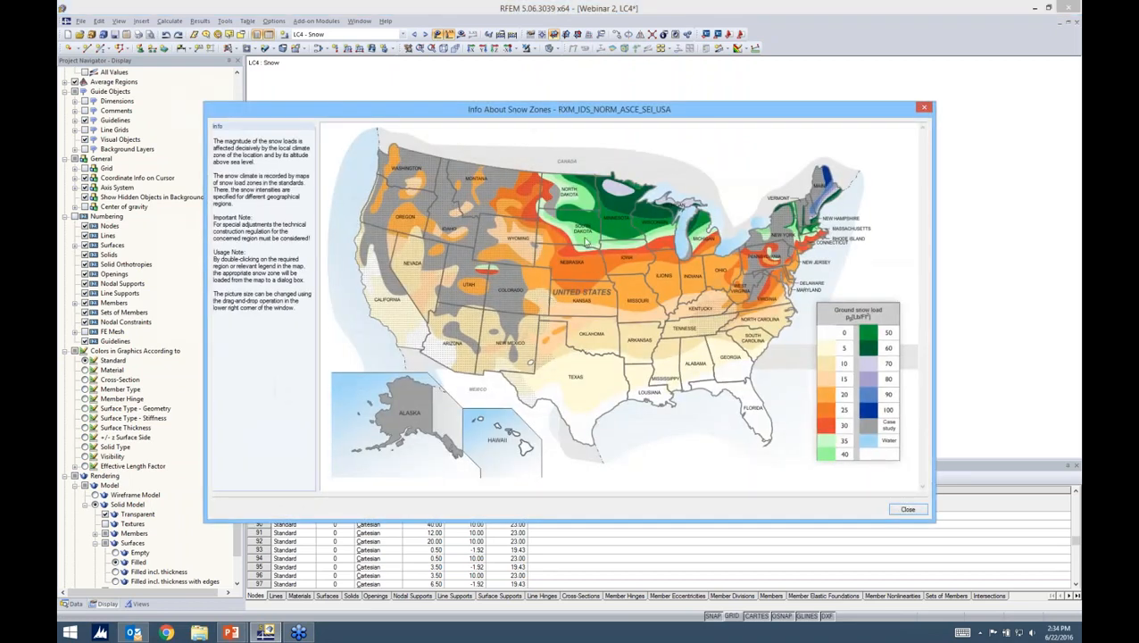
{"action": "double_click", "coordinate": [587, 242]}
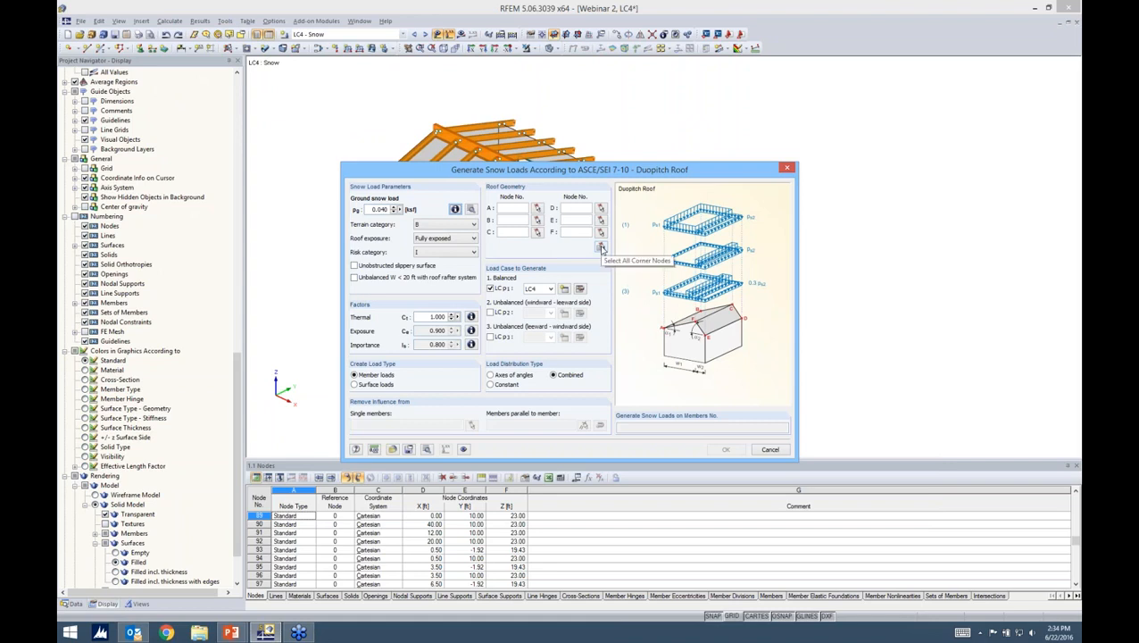
- Define the duopitch roof boundary with corner nodes 93, 94, 135, 171, 130 and 129, picking them in the wireframe display
{"action": "left_click", "coordinate": [601, 249]}
{"action": "left_click", "coordinate": [552, 49]}
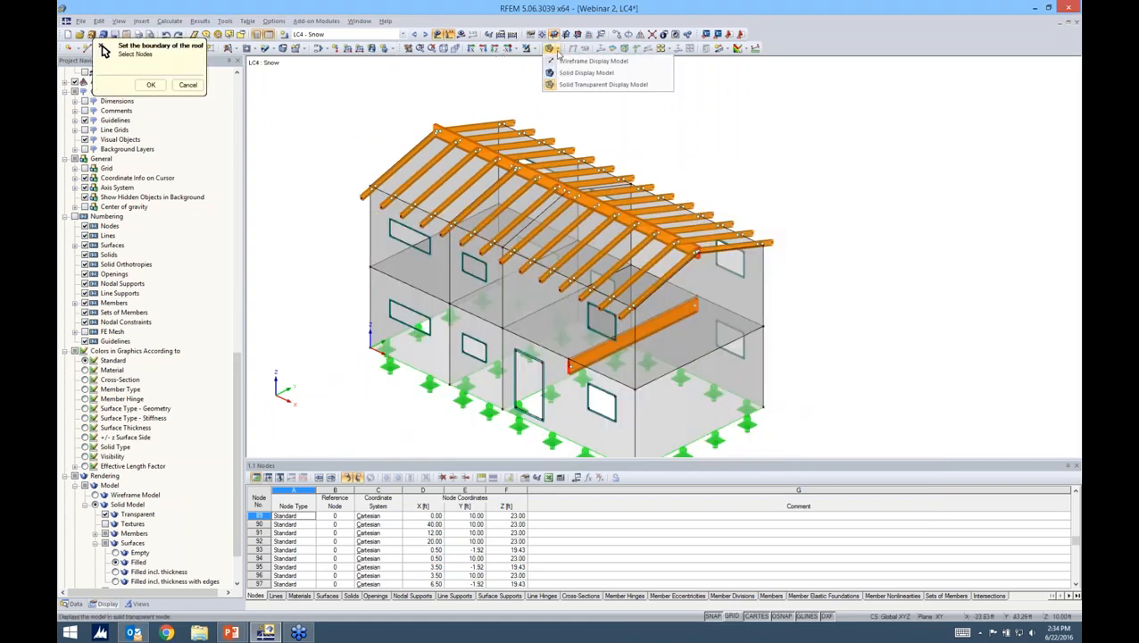
{"action": "left_click", "coordinate": [564, 62]}
{"action": "middle_click_drag", "start_coordinate": [351, 226], "coordinate": [346, 243], "text": "ctrl"}
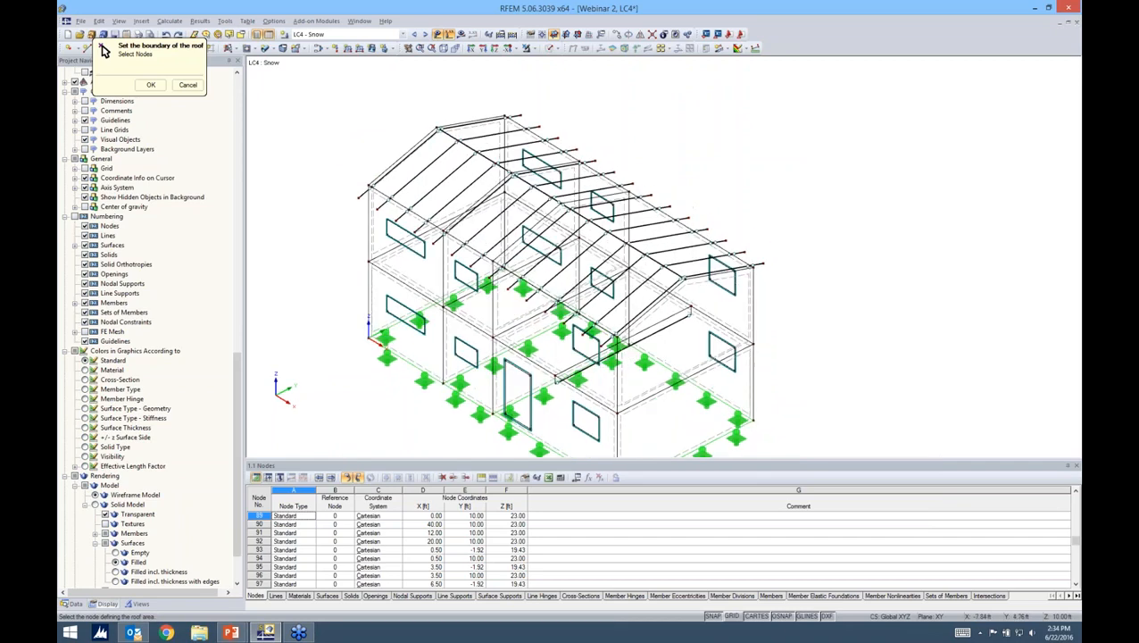
{"action": "scroll", "coordinate": [464, 147], "scroll_direction": "up", "scroll_amount": 2}
{"action": "scroll", "coordinate": [464, 147], "scroll_direction": "up", "scroll_amount": 2}
{"action": "left_click", "coordinate": [424, 113]}
{"action": "left_click", "coordinate": [619, 81]}
{"action": "scroll", "coordinate": [860, 250], "scroll_direction": "down", "scroll_amount": 1}
{"action": "mouse_move", "coordinate": [860, 250]}
{"action": "middle_mouse_down"}
{"action": "mouse_move", "coordinate": [713, 154]}
{"action": "mouse_move", "coordinate": [679, 110]}
{"action": "middle_mouse_up"}
{"action": "left_click", "coordinate": [950, 258]}
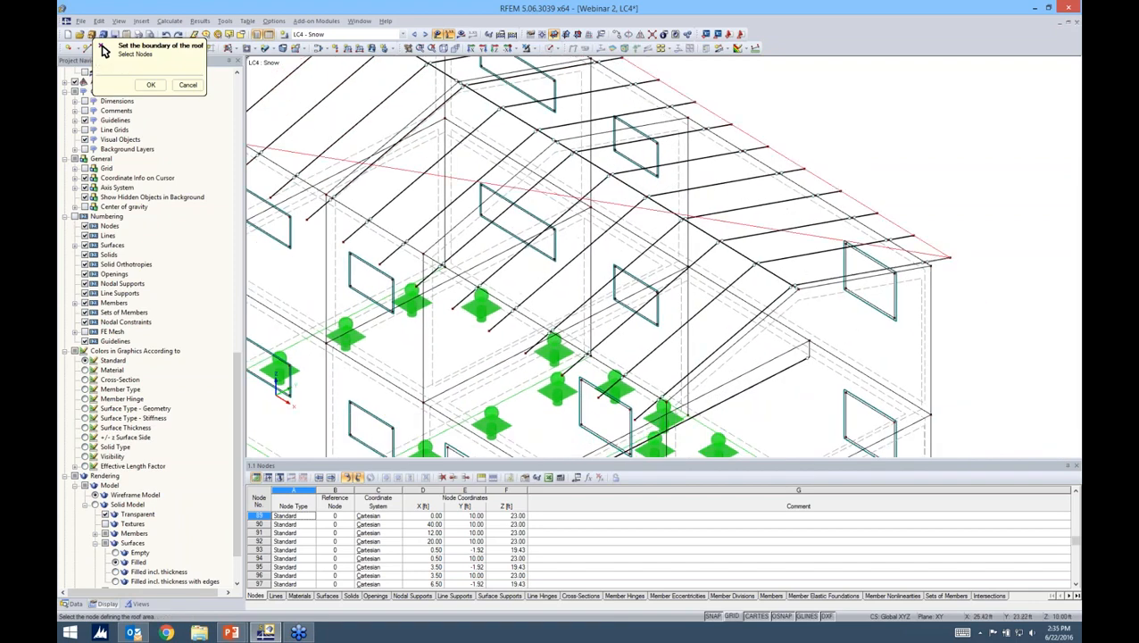
{"action": "left_click", "coordinate": [797, 287]}
{"action": "middle_click_drag", "start_coordinate": [635, 418], "coordinate": [729, 243]}
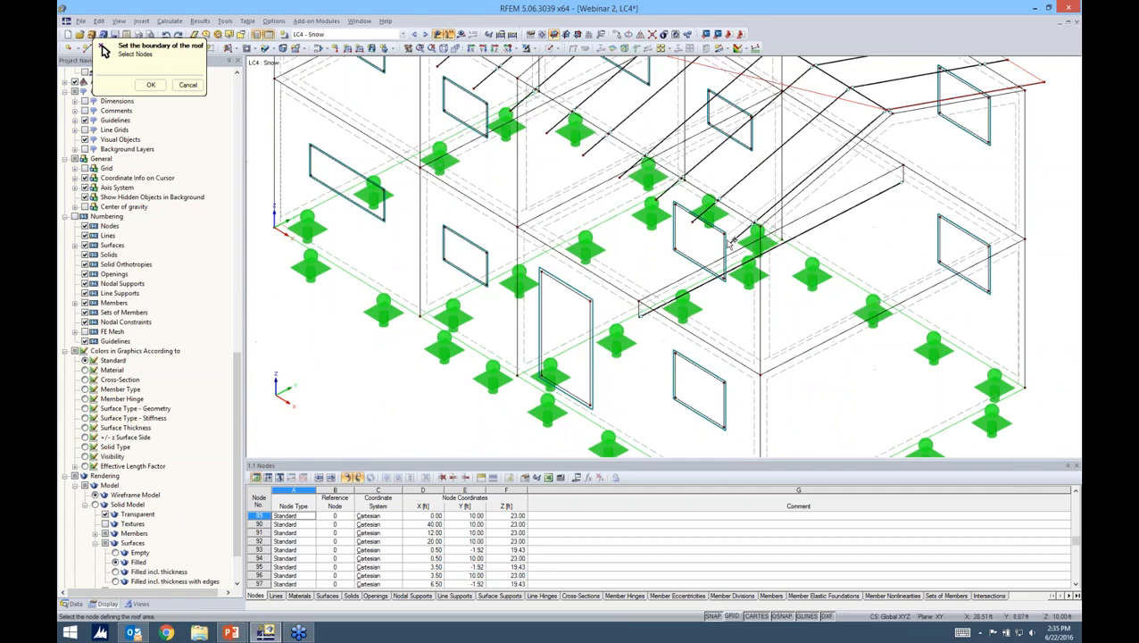
{"action": "left_click", "coordinate": [731, 241]}
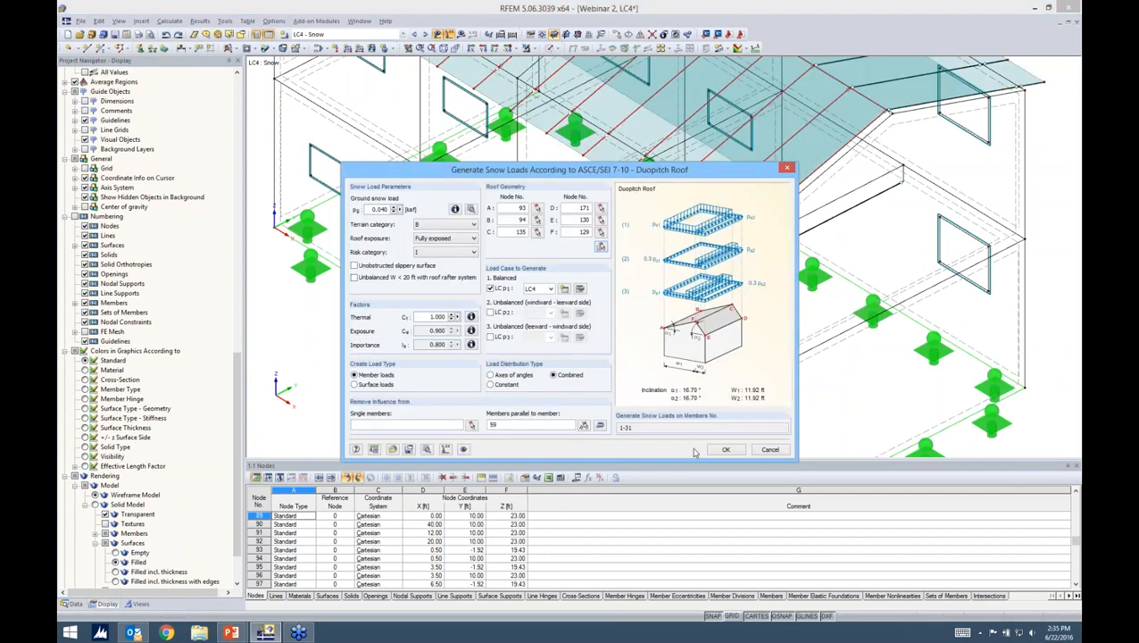
- Exclude members parallel to member 1 from the load transfer and generate the balanced snow load as member loads in LC4
{"action": "left_click_drag", "start_coordinate": [611, 170], "coordinate": [719, 100]}
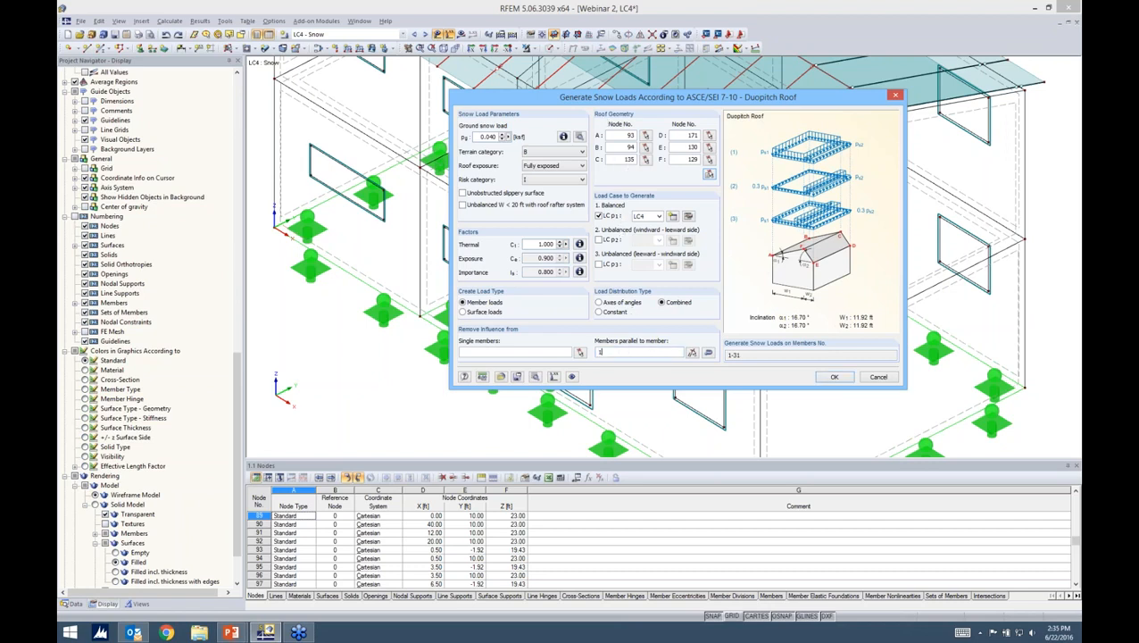
{"action": "left_click", "coordinate": [832, 377]}
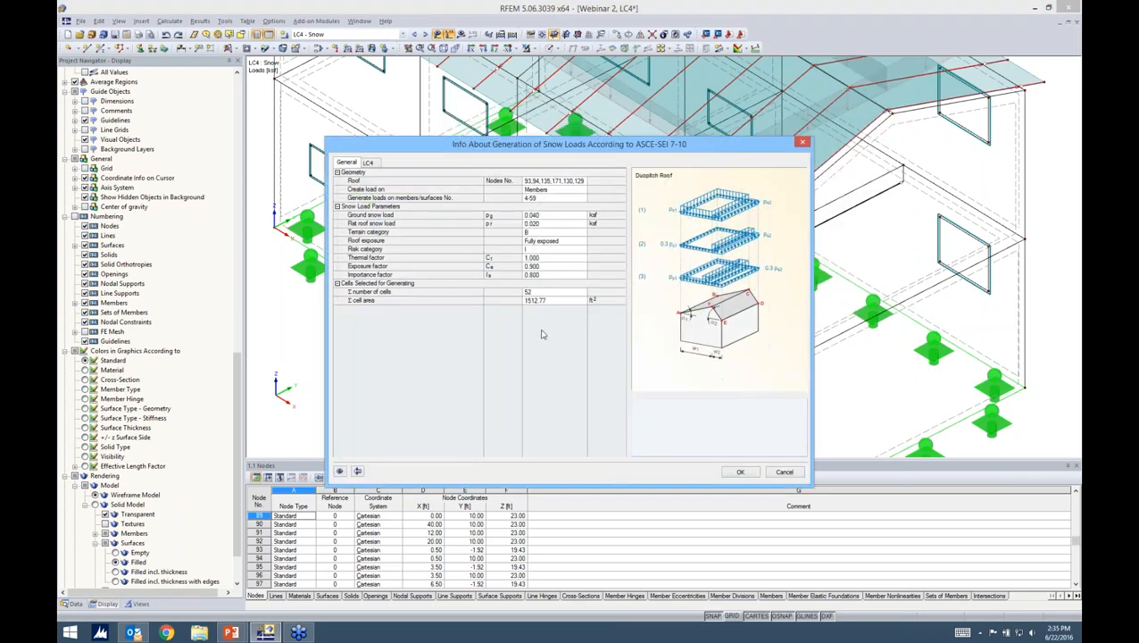
{"action": "left_click", "coordinate": [742, 471]}
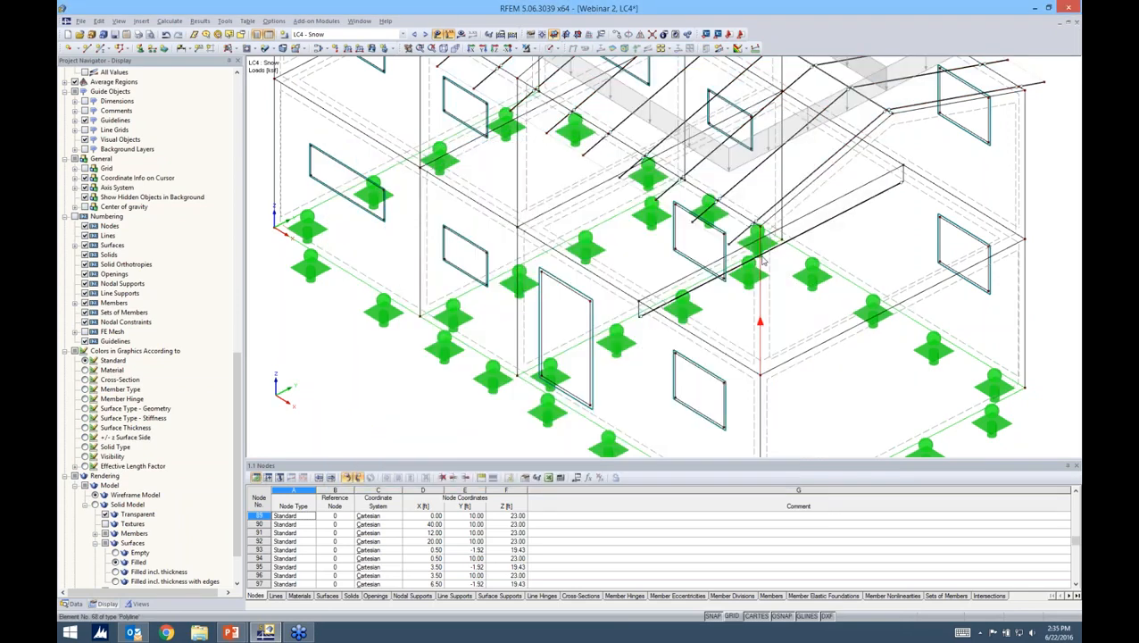
- Convert the generated roof snow load into individual member loads on the rafters
{"action": "scroll", "coordinate": [757, 261], "scroll_direction": "down", "scroll_amount": 5}
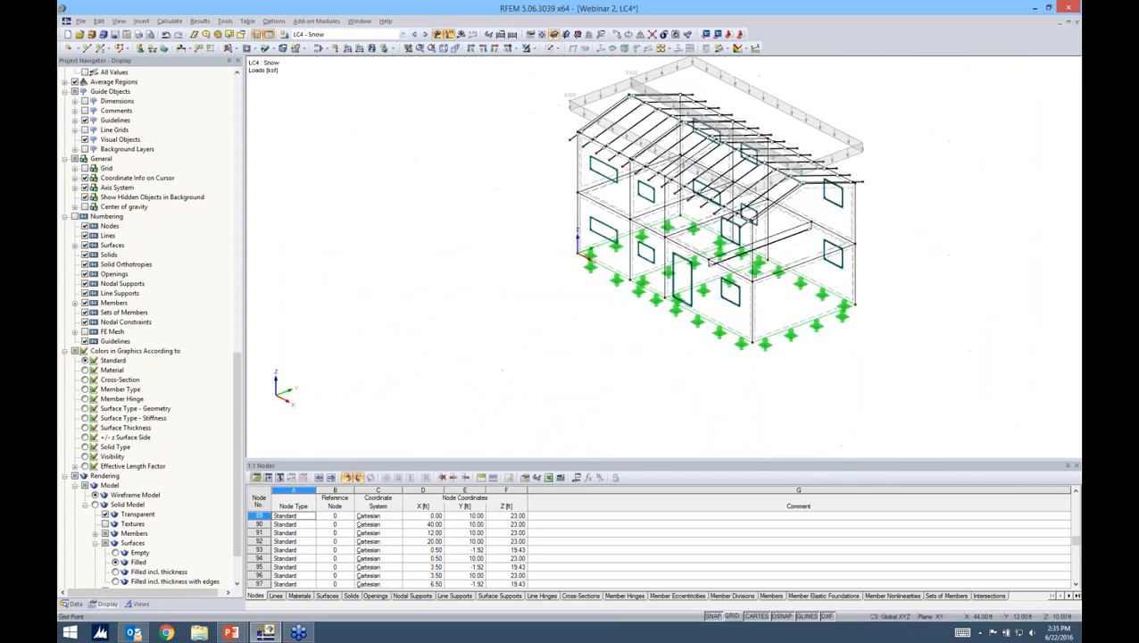
{"action": "right_click", "coordinate": [827, 146]}
{"action": "left_click", "coordinate": [858, 184]}
{"action": "middle_click_drag", "start_coordinate": [873, 196], "coordinate": [783, 262]}
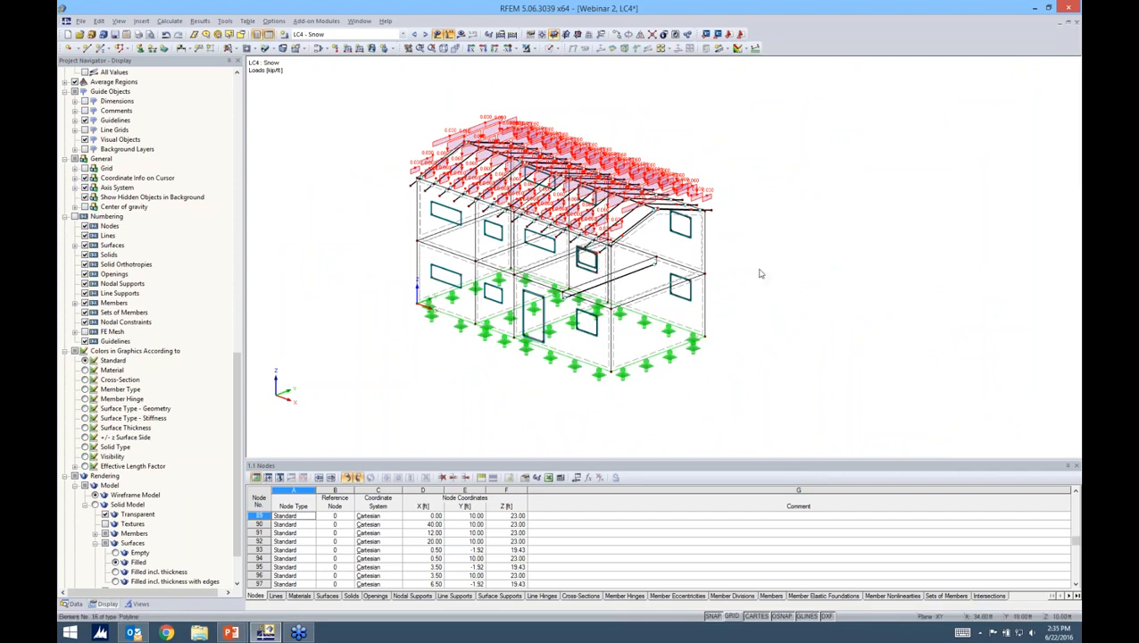
- Locate RF-LAMINATE among the add-on modules and switch to PowerPoint to present the slide on CLT design with RF-Laminate
{"action": "left_click", "coordinate": [72, 603]}
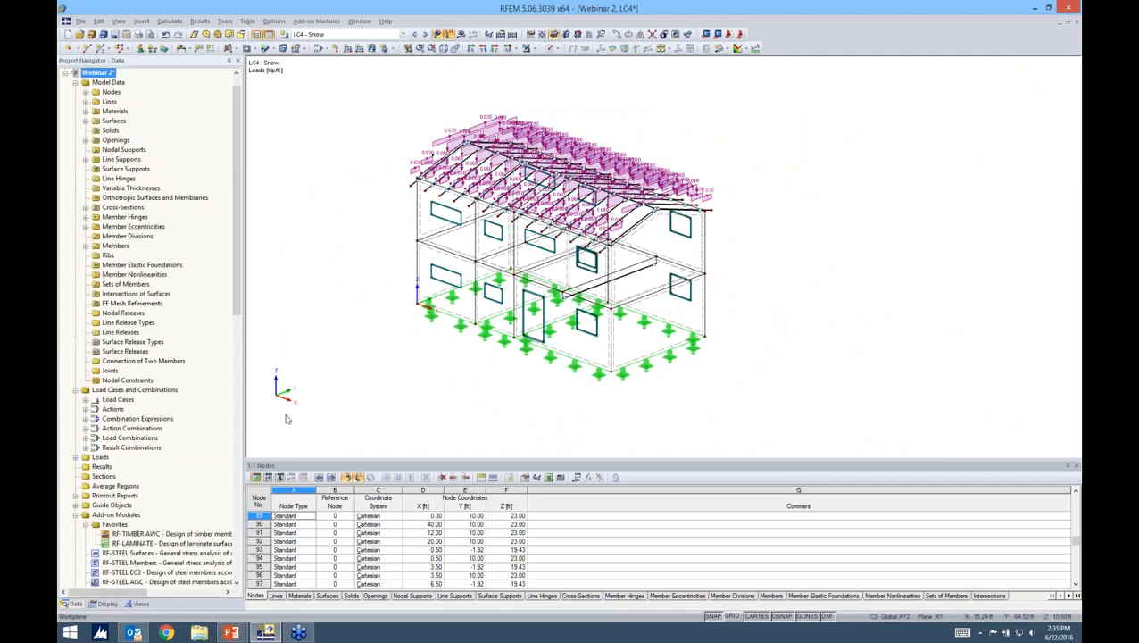
{"action": "left_click_drag", "start_coordinate": [239, 306], "coordinate": [239, 371]}
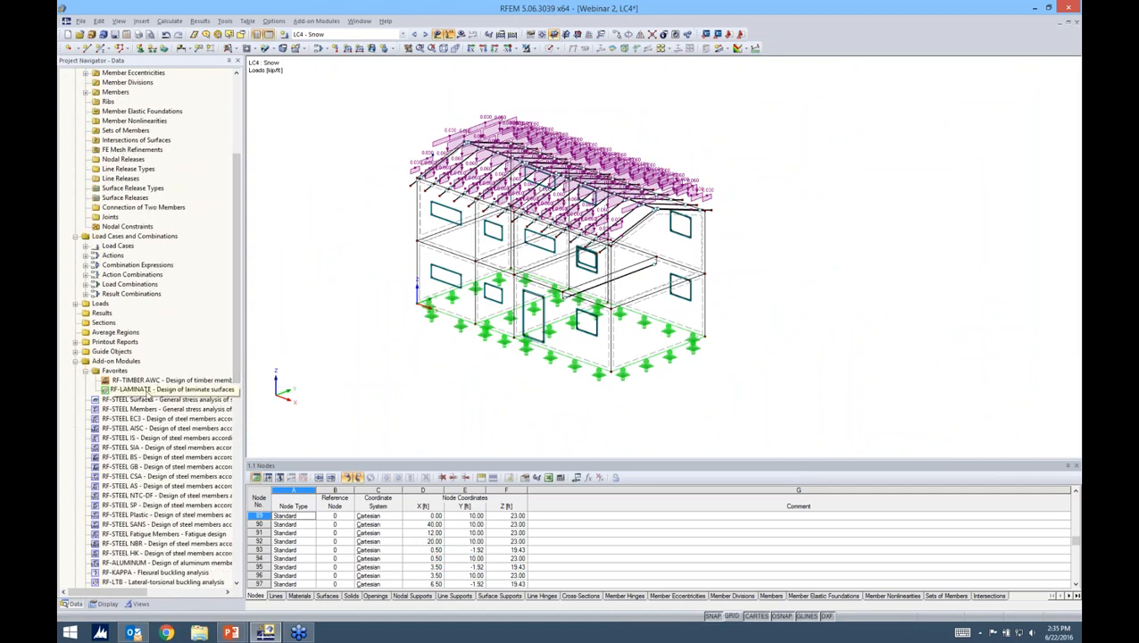
{"action": "left_click", "coordinate": [227, 633]}
{"action": "left_click", "coordinate": [290, 571]}
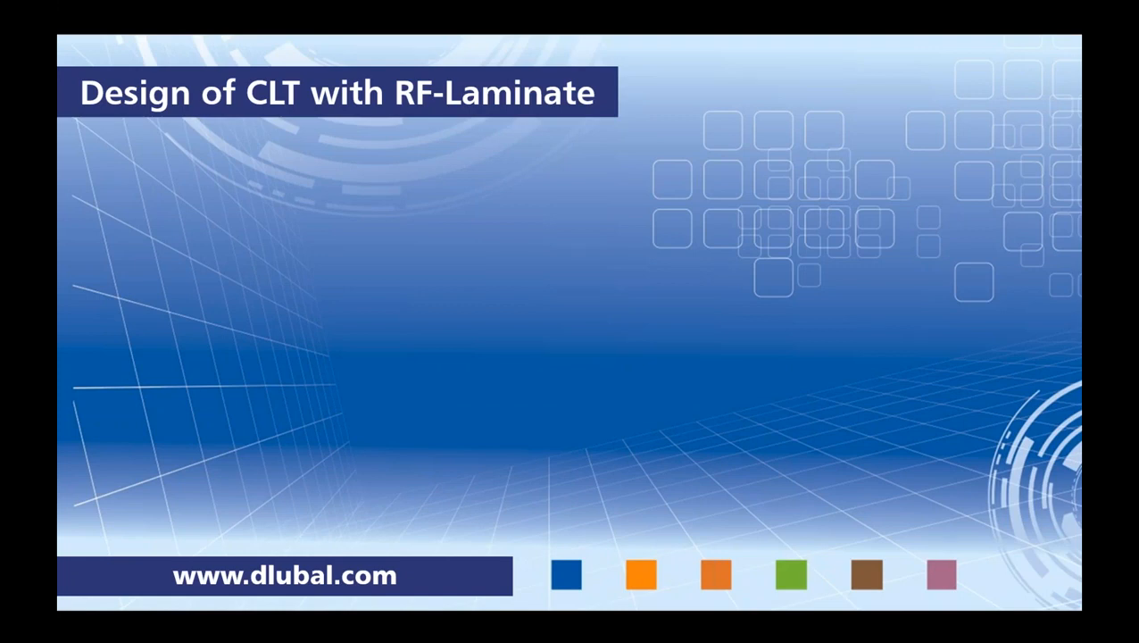
{"action": "key", "text": "Right"}
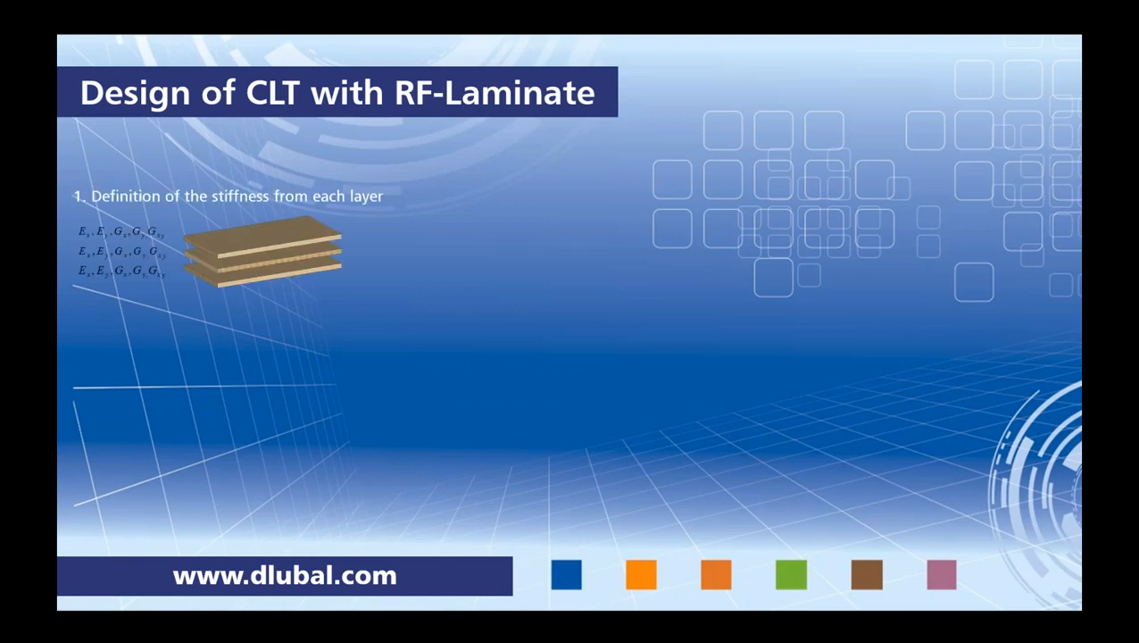
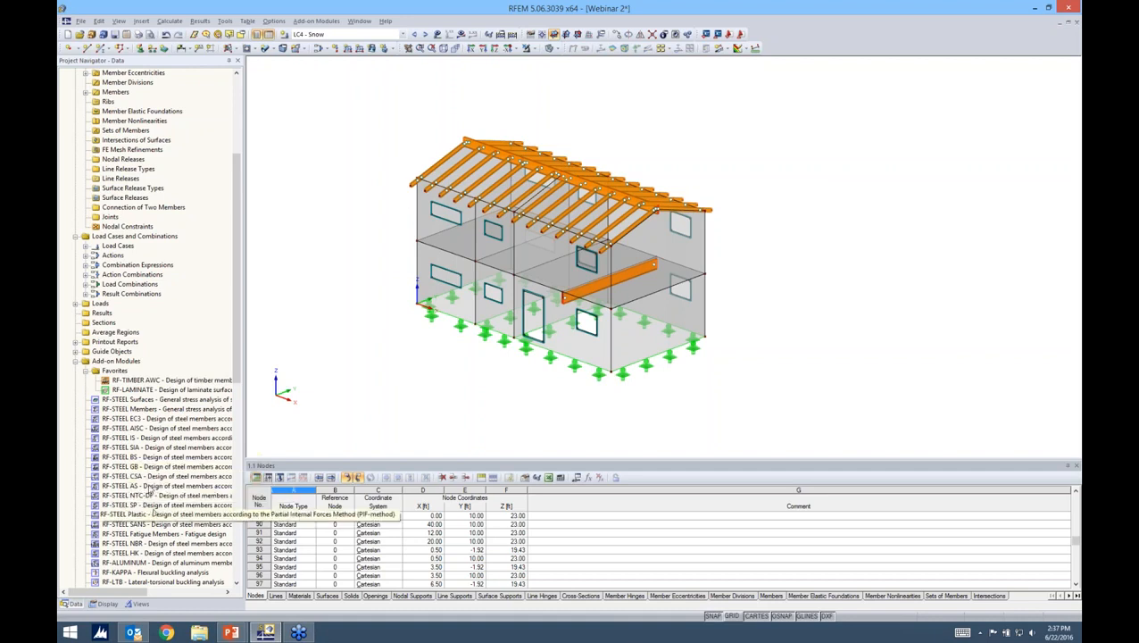
- Start the RF-LAMINATE add-on module and choose all surfaces for design
{"action": "right_click", "coordinate": [148, 389]}
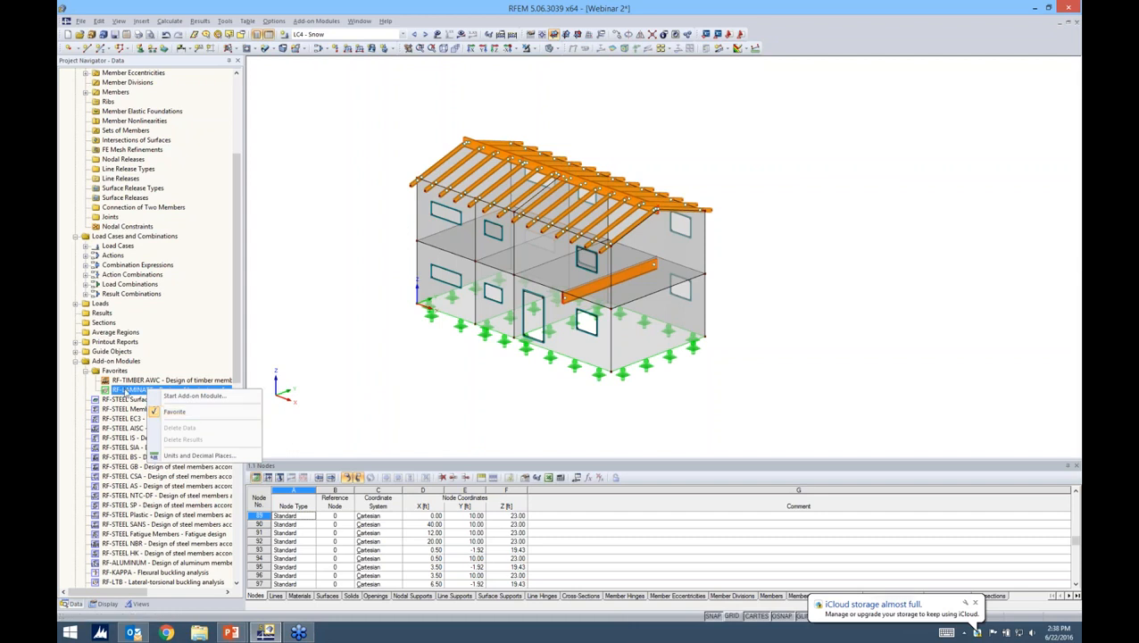
{"action": "left_click", "coordinate": [192, 395]}
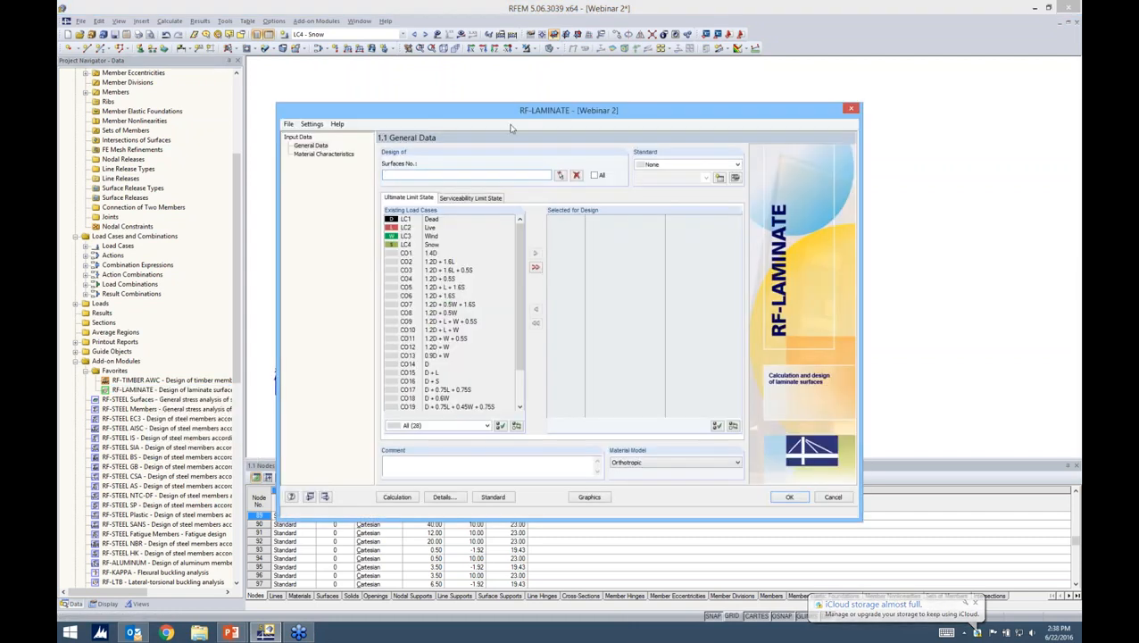
{"action": "left_click_drag", "start_coordinate": [514, 123], "coordinate": [526, 116]}
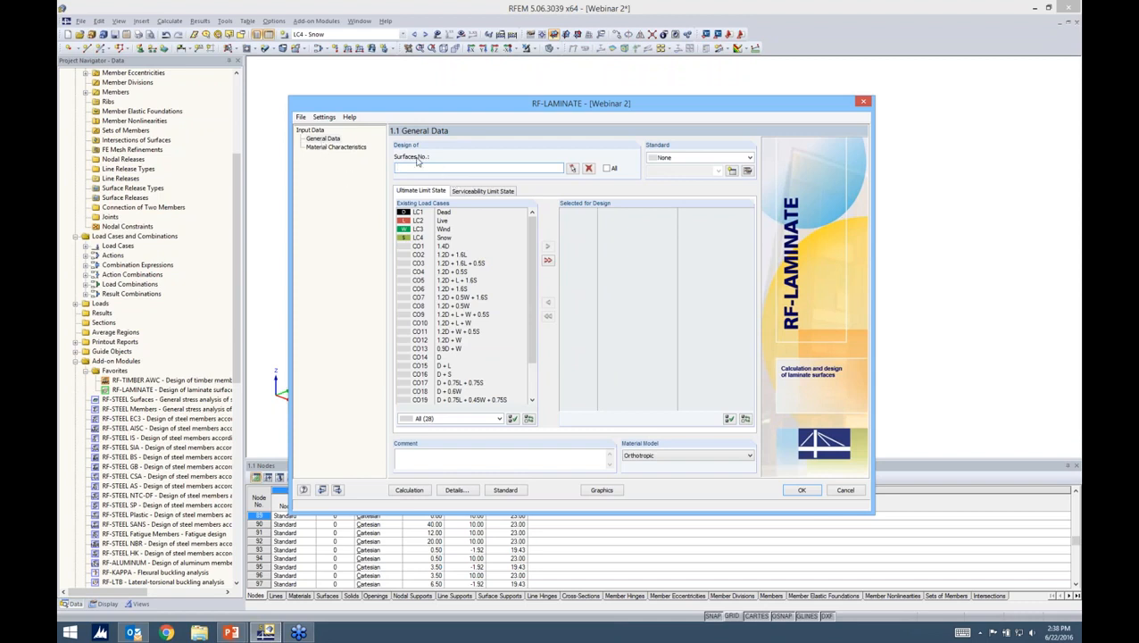
{"action": "left_click", "coordinate": [606, 168]}
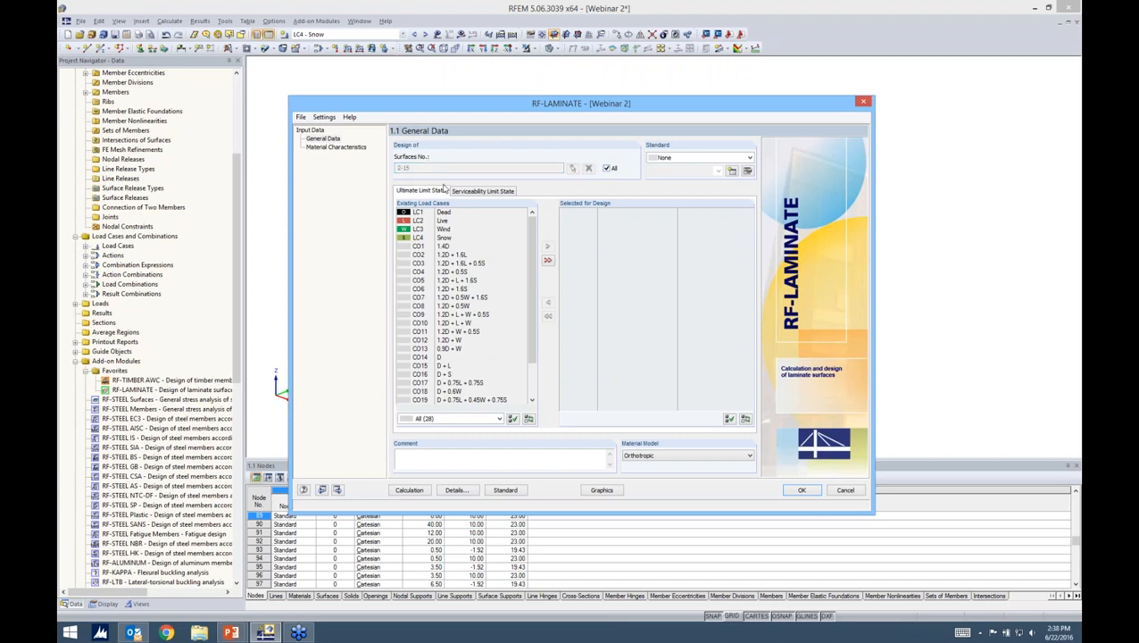
- Set the design standard to ANSI/AWC NDS-2015 with the ASD (Allowable Stress Design) method
{"action": "left_click", "coordinate": [671, 159]}
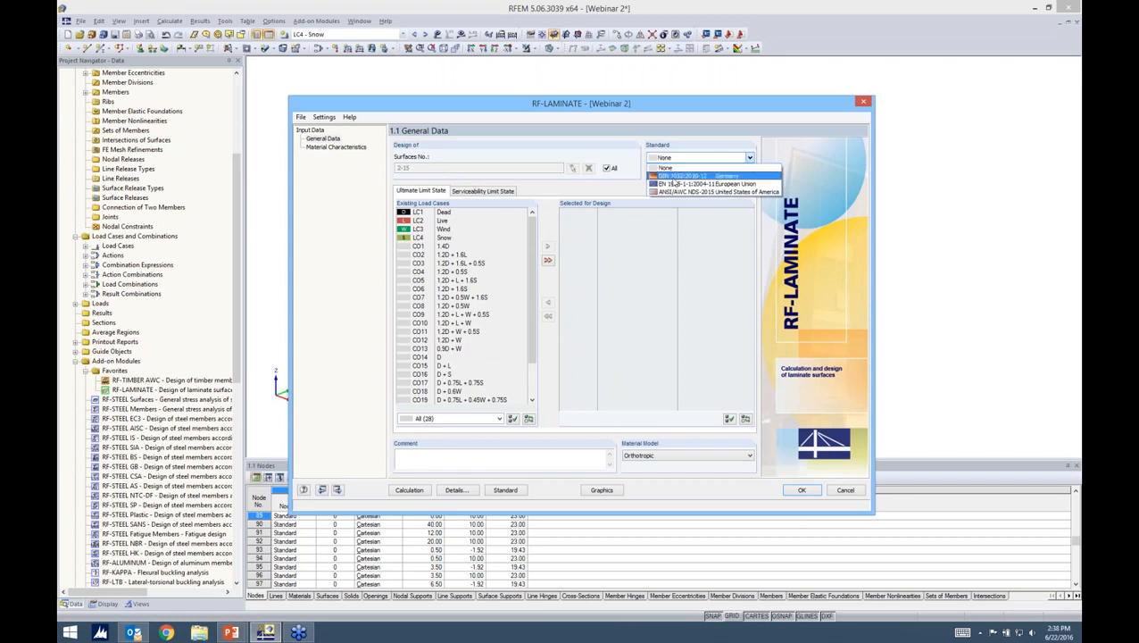
{"action": "left_click", "coordinate": [675, 192]}
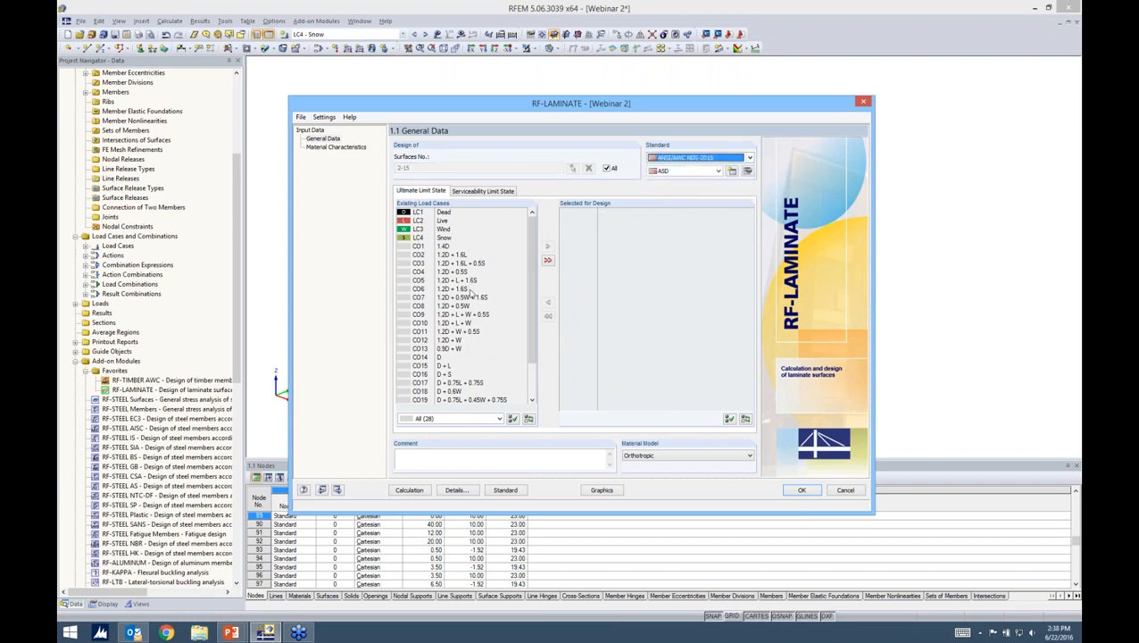
{"action": "scroll", "coordinate": [470, 293], "scroll_direction": "down", "scroll_amount": 2}
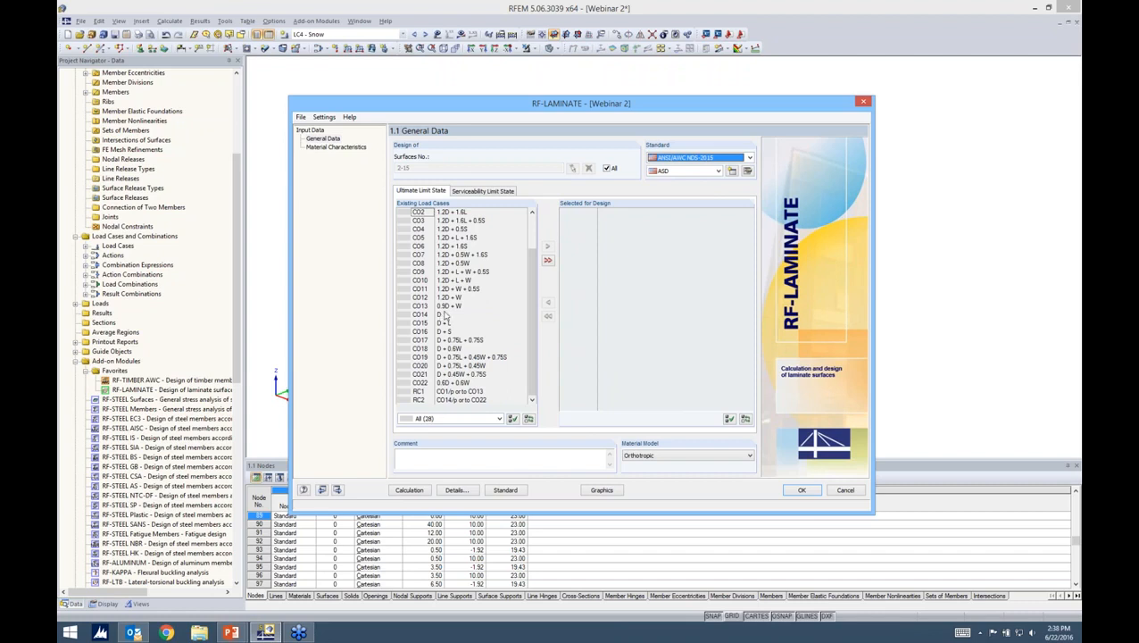
{"action": "left_click", "coordinate": [705, 171]}
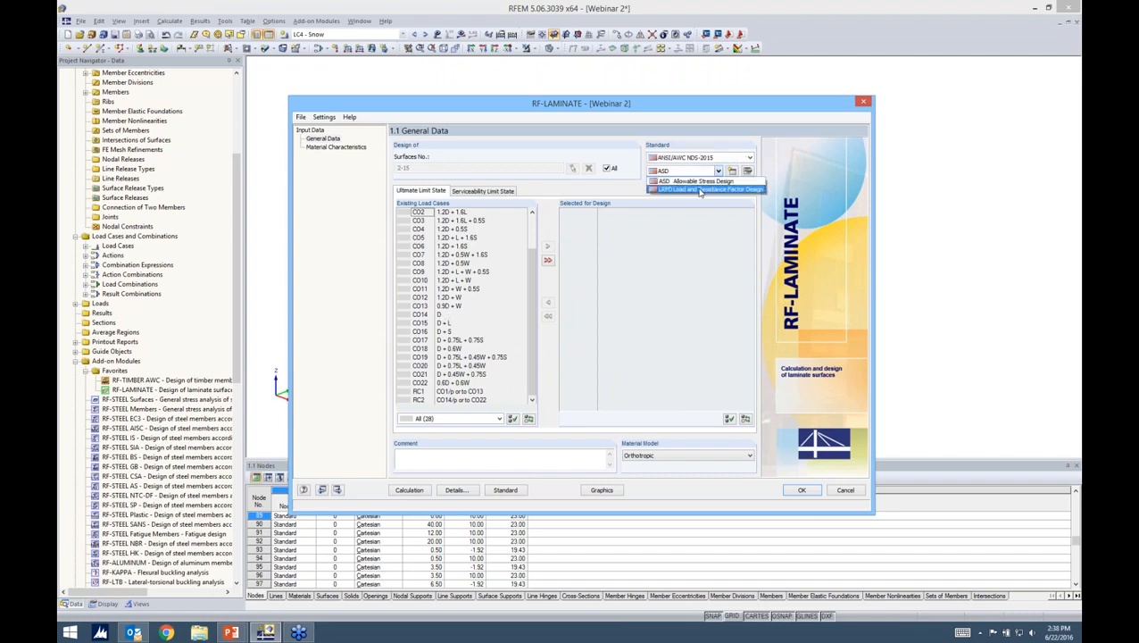
{"action": "left_click", "coordinate": [696, 181]}
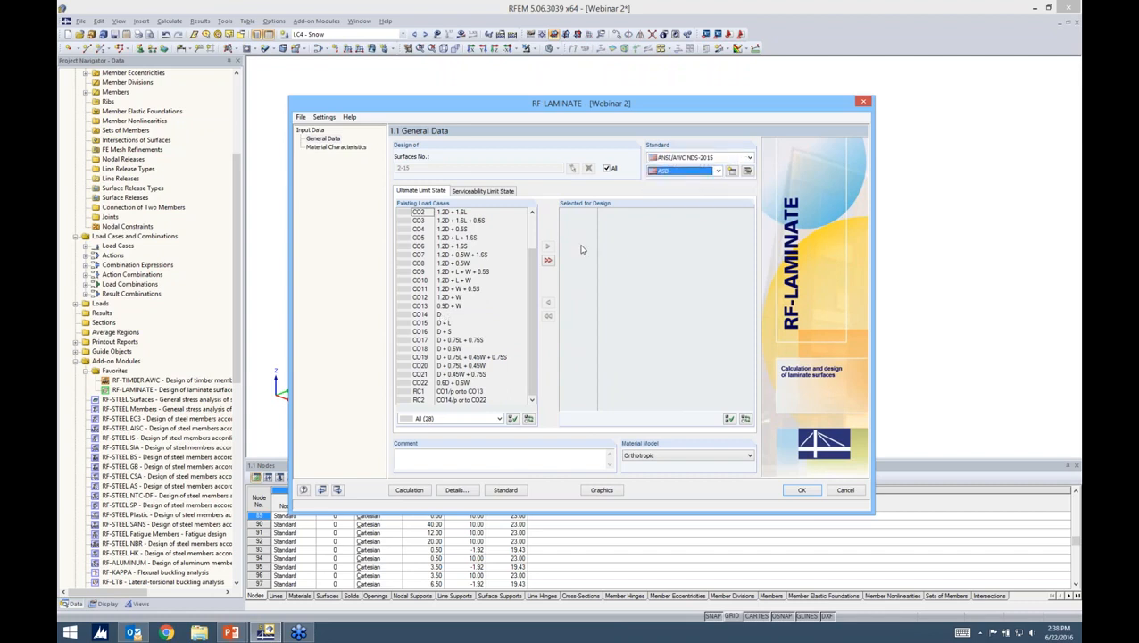
- Add load combinations CO14 to CO22 to the ultimate limit state design
{"action": "left_click", "coordinate": [437, 317]}
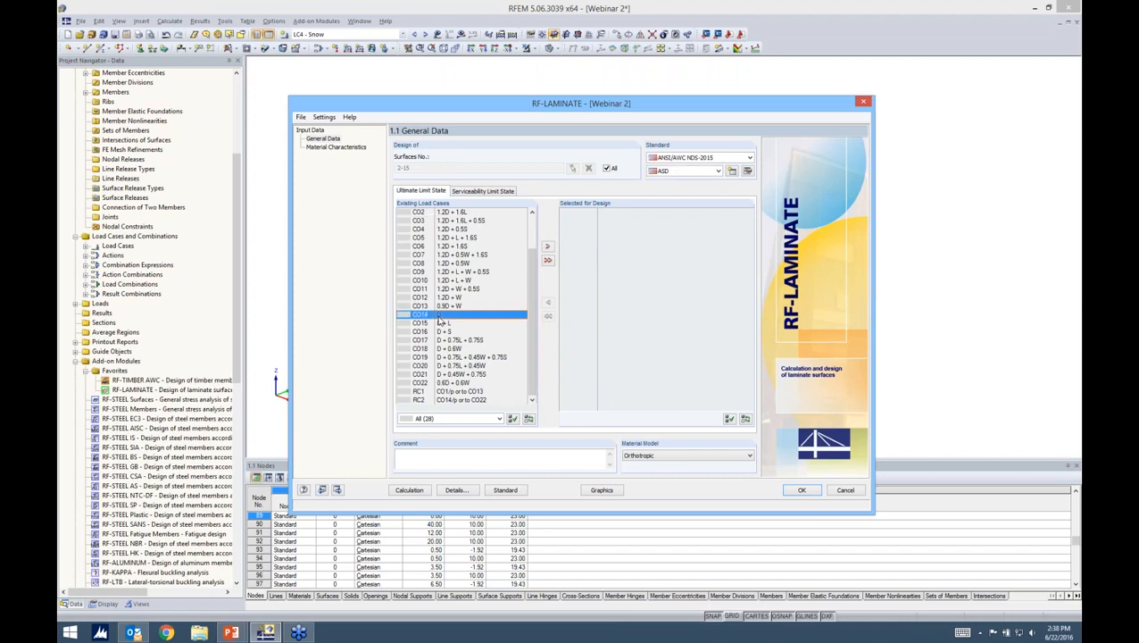
{"action": "left_click", "coordinate": [450, 383], "text": "shift"}
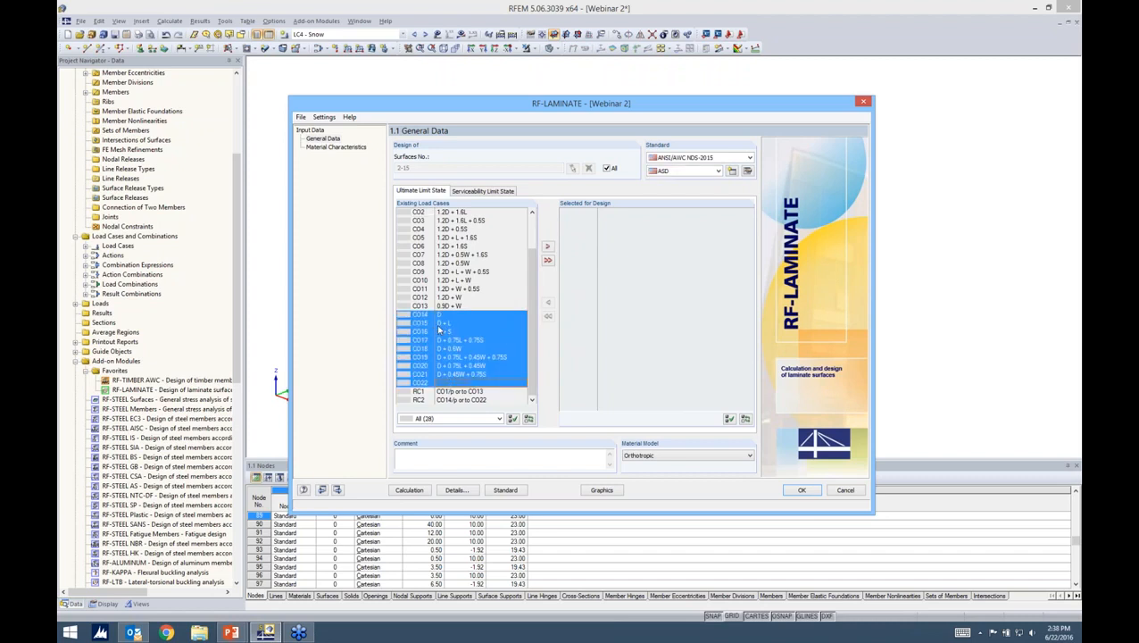
{"action": "left_click", "coordinate": [547, 247]}
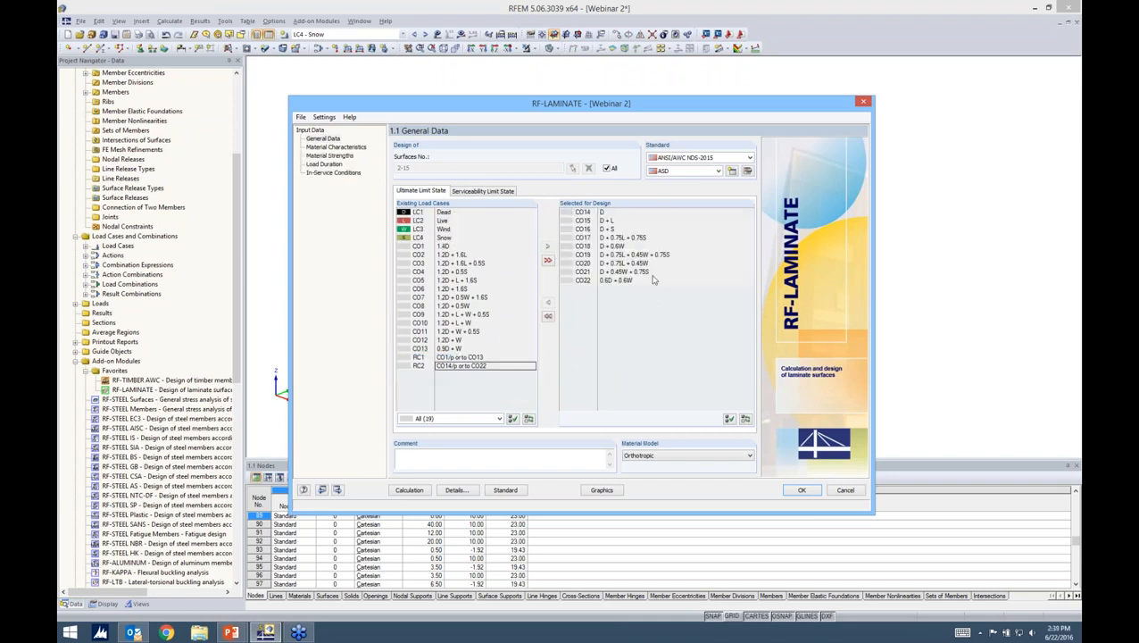
- Review the serviceability load case selection and the limiting deflections defined in the ANSI/AWC NDS-2015 standard settings
{"action": "left_click", "coordinate": [489, 192]}
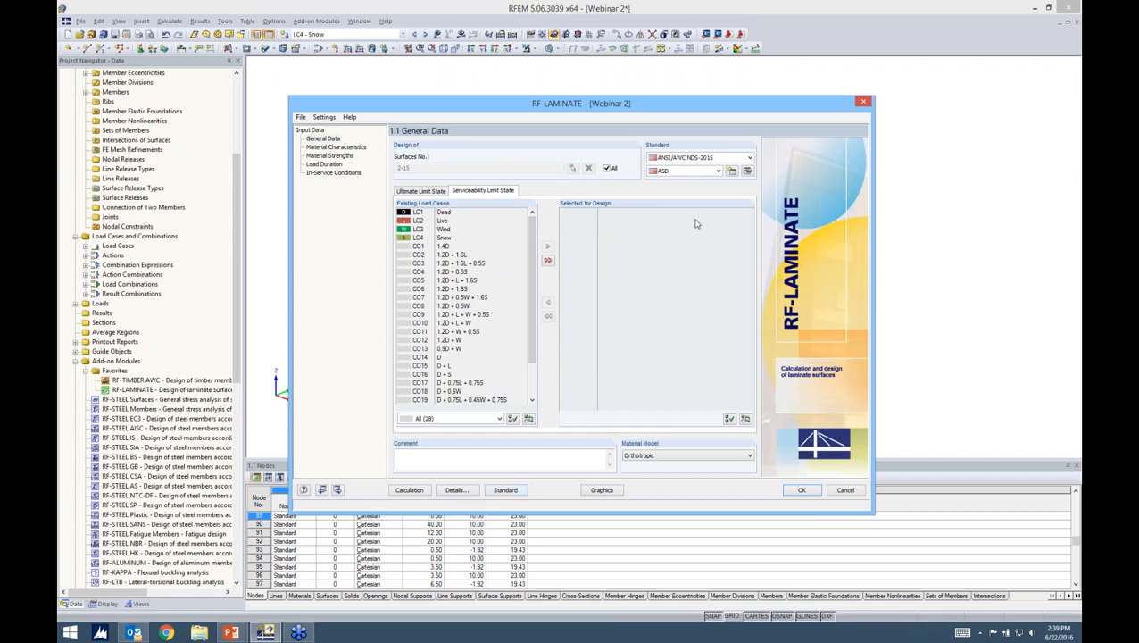
{"action": "left_click", "coordinate": [506, 490]}
{"action": "left_click", "coordinate": [431, 143]}
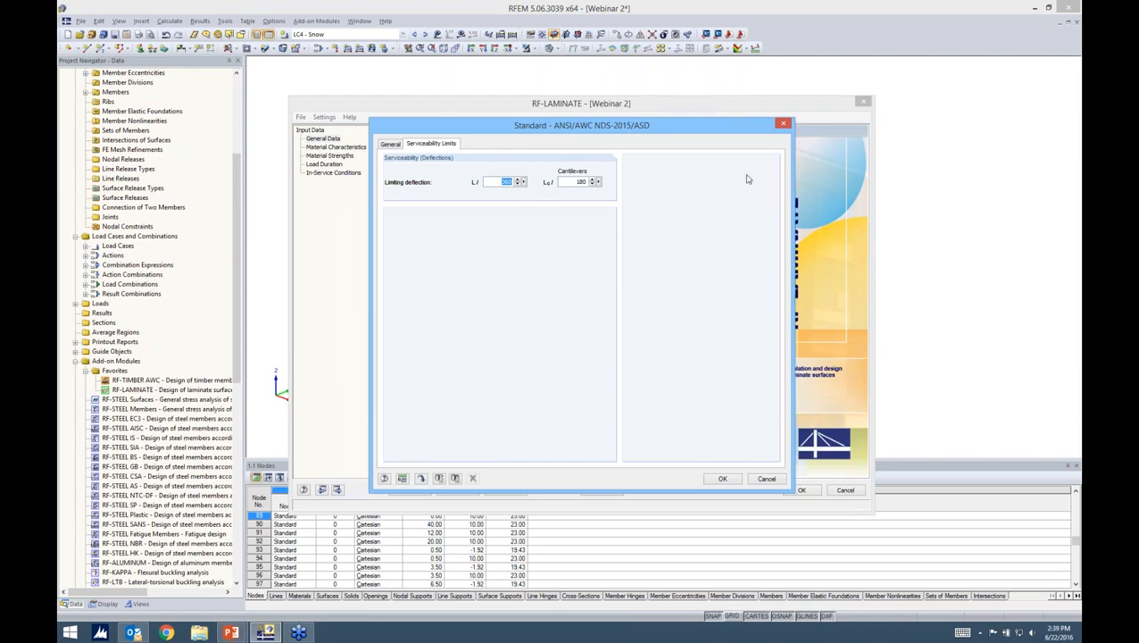
{"action": "left_click", "coordinate": [782, 125]}
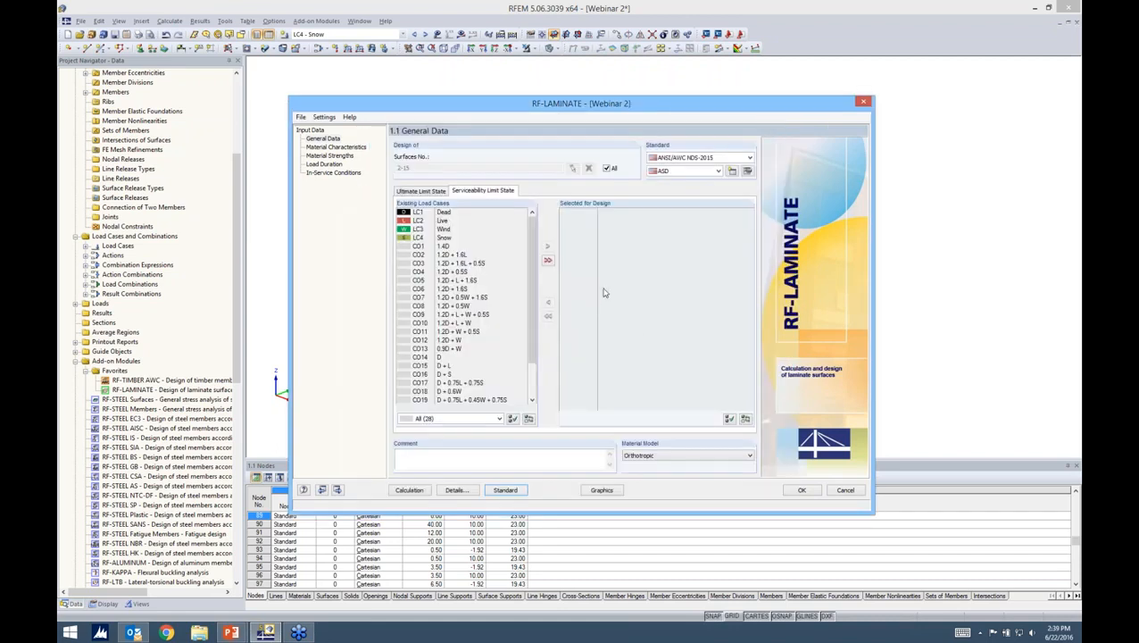
- Open the orthotropic material characteristics and name the first composition "Walls"
{"action": "left_click", "coordinate": [418, 191]}
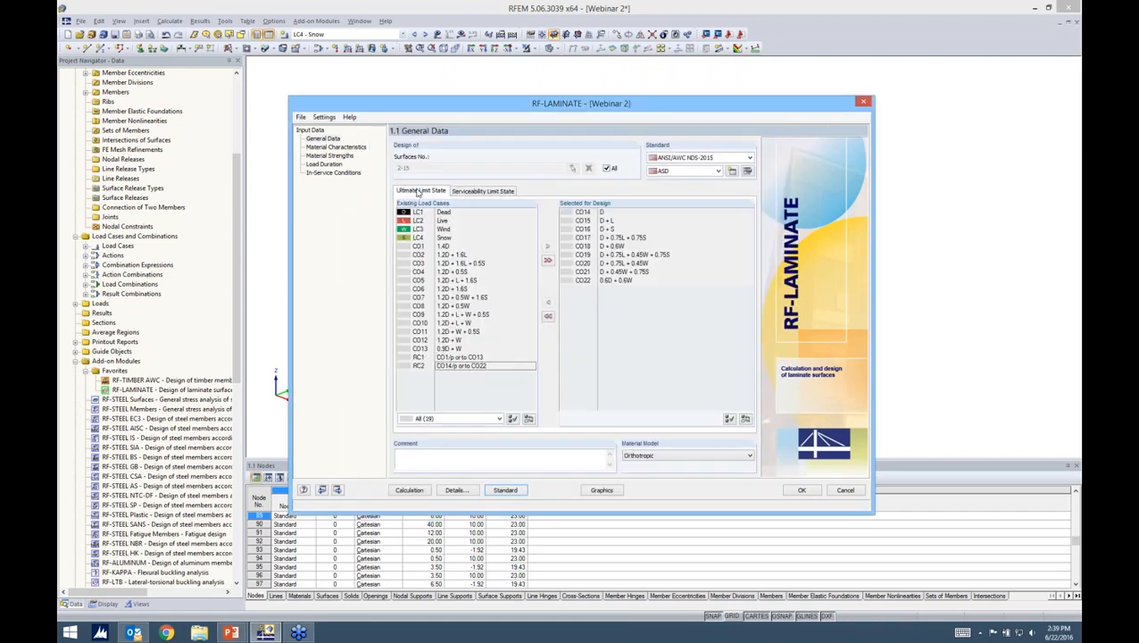
{"action": "left_click", "coordinate": [342, 147]}
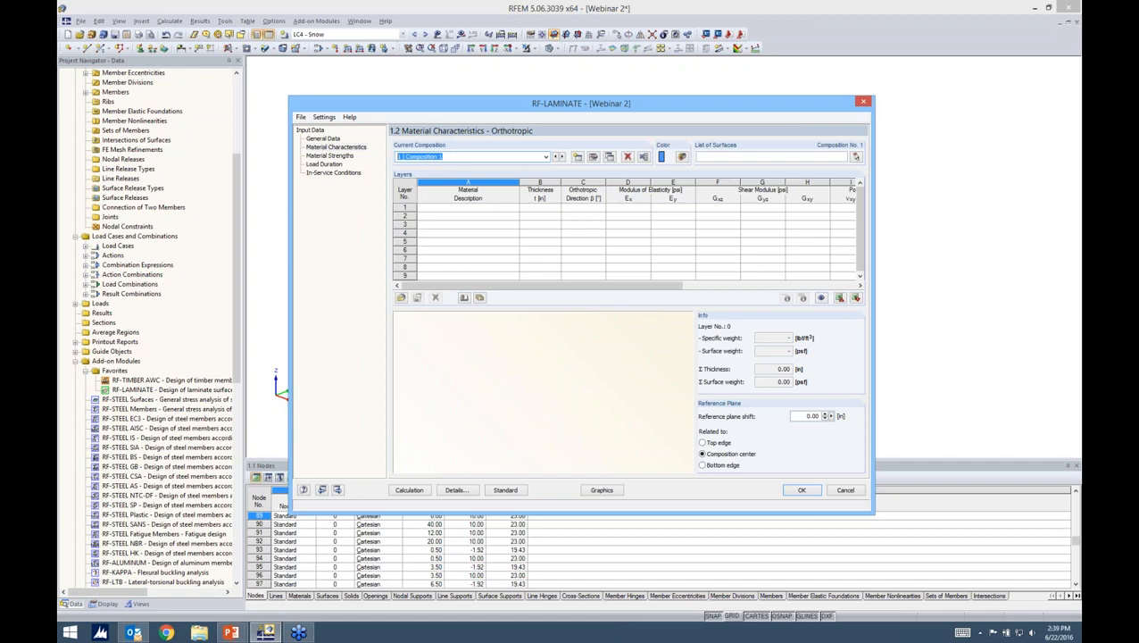
{"action": "type", "text": "Walls"}
- Look through the timber materials offered in the material library for the first layer of the Walls composition
{"action": "left_click", "coordinate": [452, 207]}
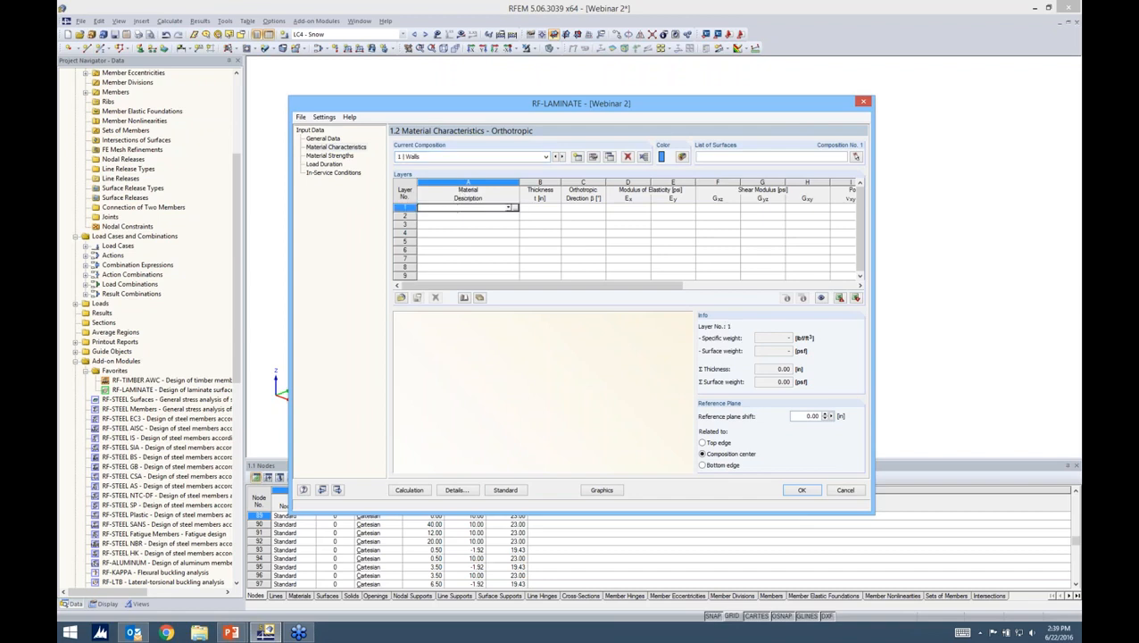
{"action": "left_click", "coordinate": [514, 209]}
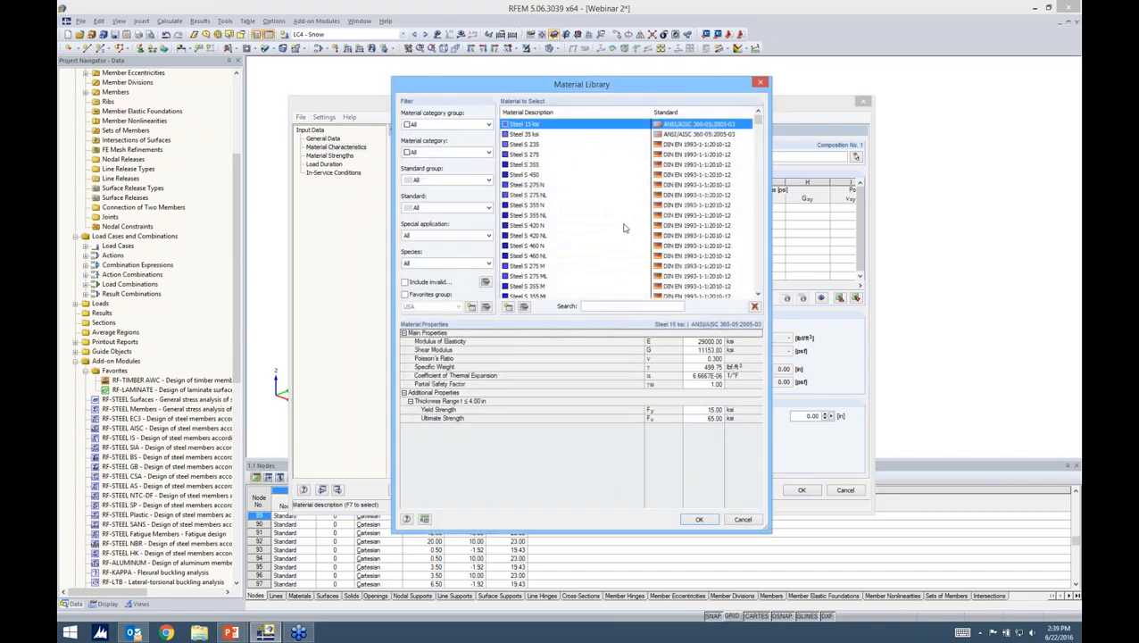
{"action": "left_click", "coordinate": [439, 120]}
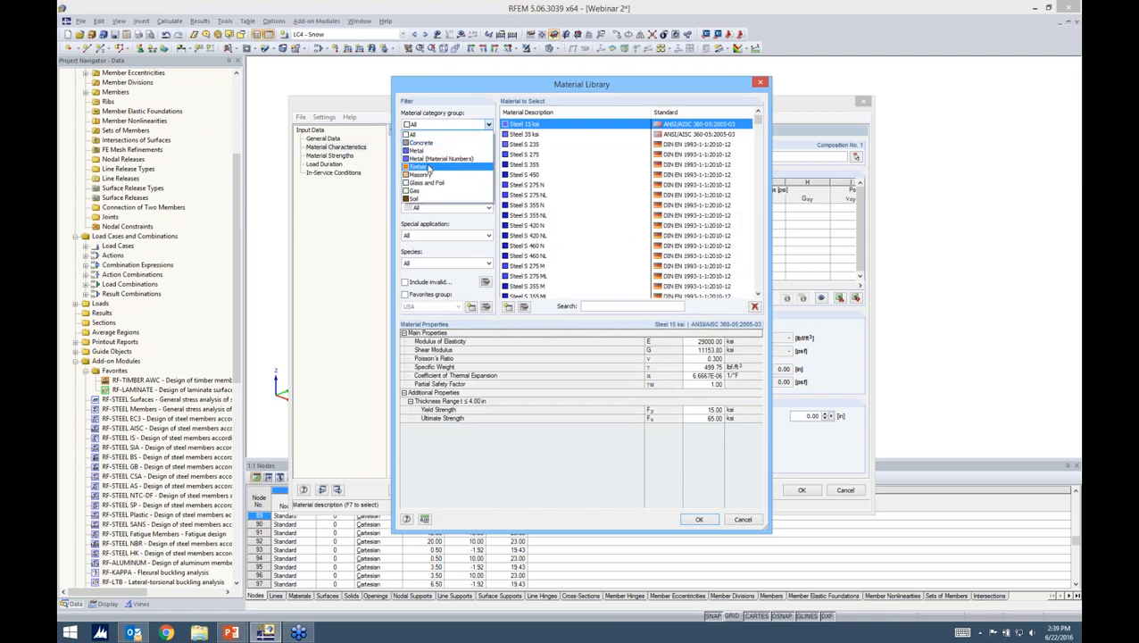
{"action": "left_click", "coordinate": [426, 167]}
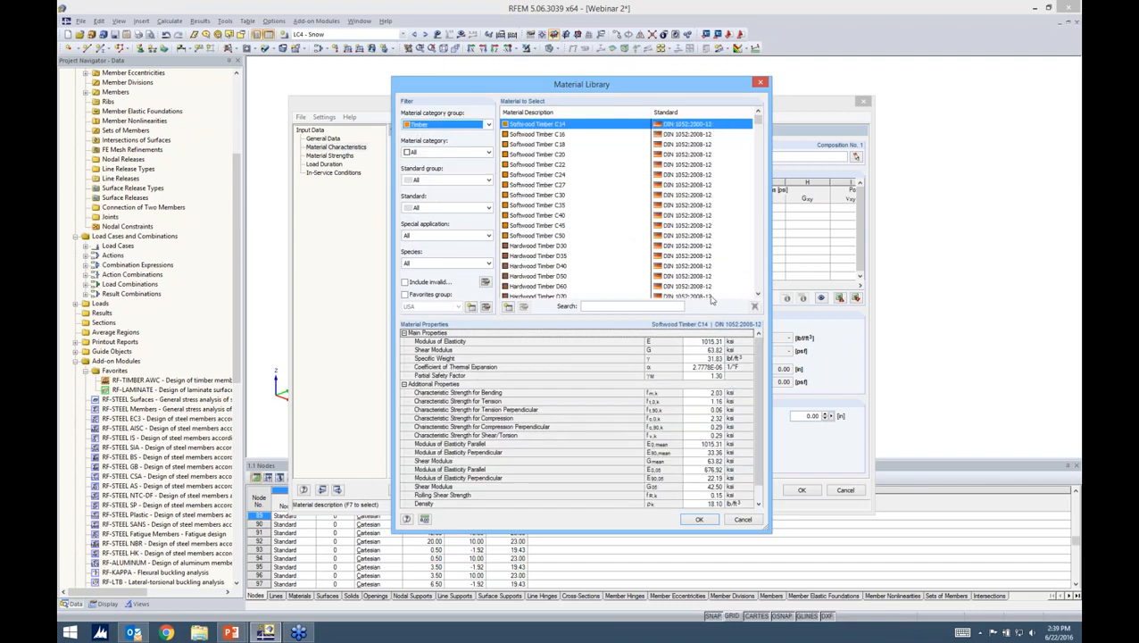
{"action": "left_click", "coordinate": [742, 521]}
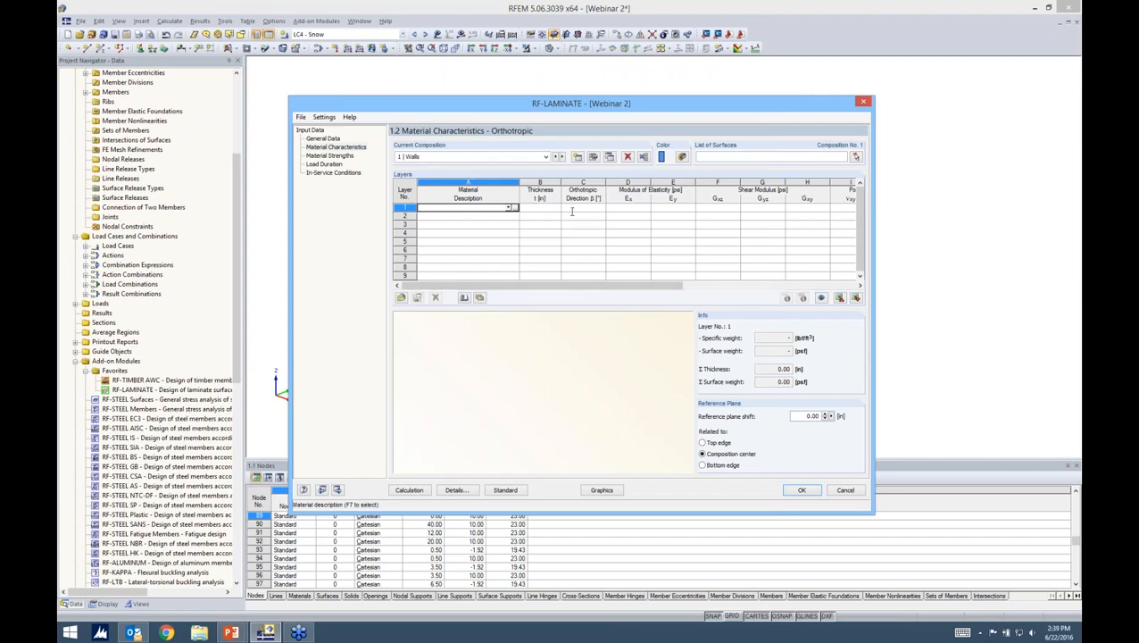
- Import the ANSI/APA PRG 320 CLT layers of CLT Grade E4, 4 1/8 in thick, into the Walls composition
{"action": "left_click", "coordinate": [480, 298]}
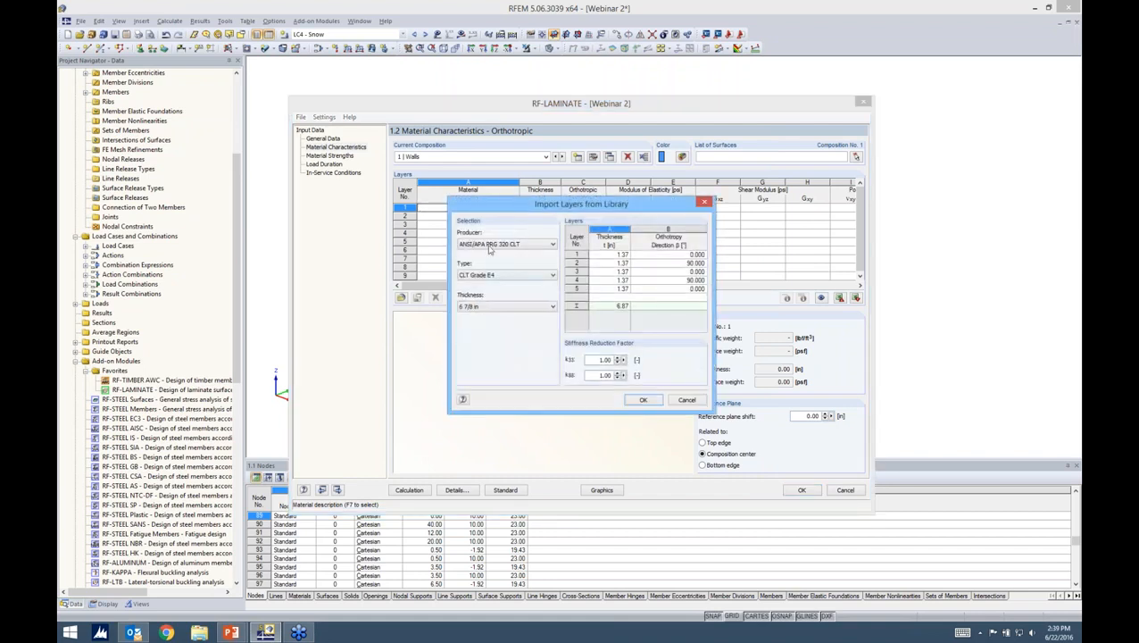
{"action": "left_click", "coordinate": [489, 246]}
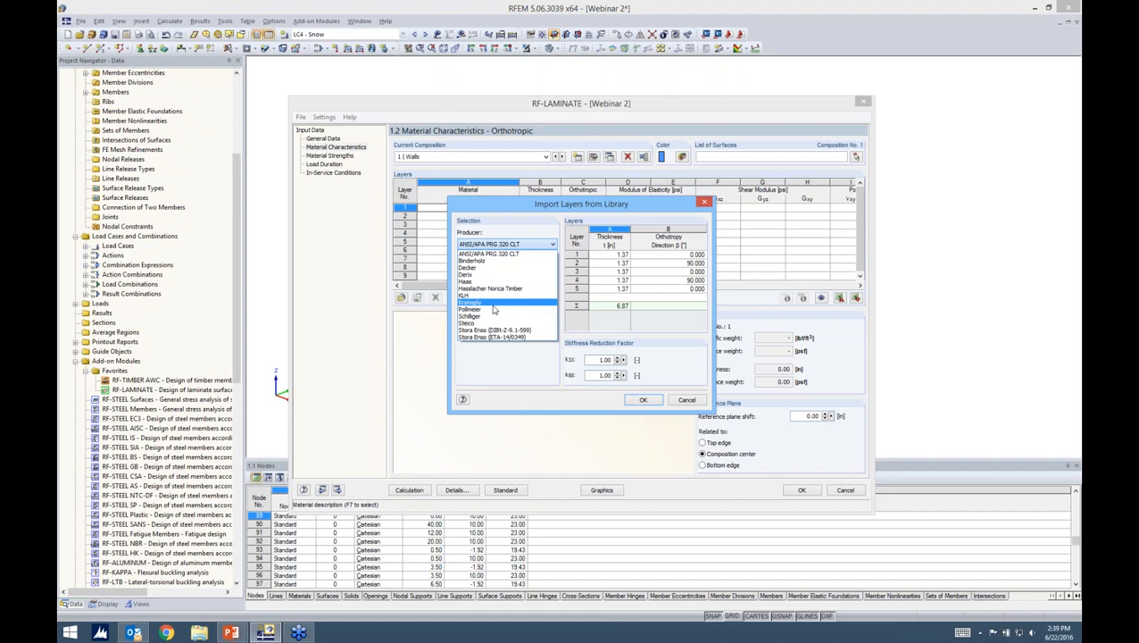
{"action": "left_click", "coordinate": [514, 255]}
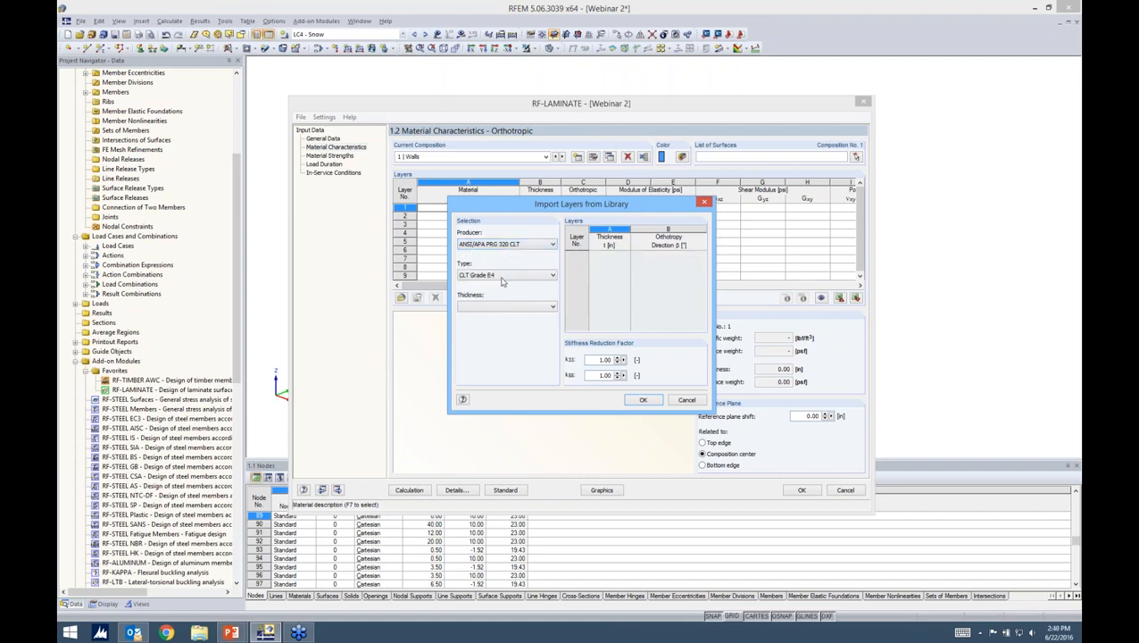
{"action": "left_click", "coordinate": [502, 275]}
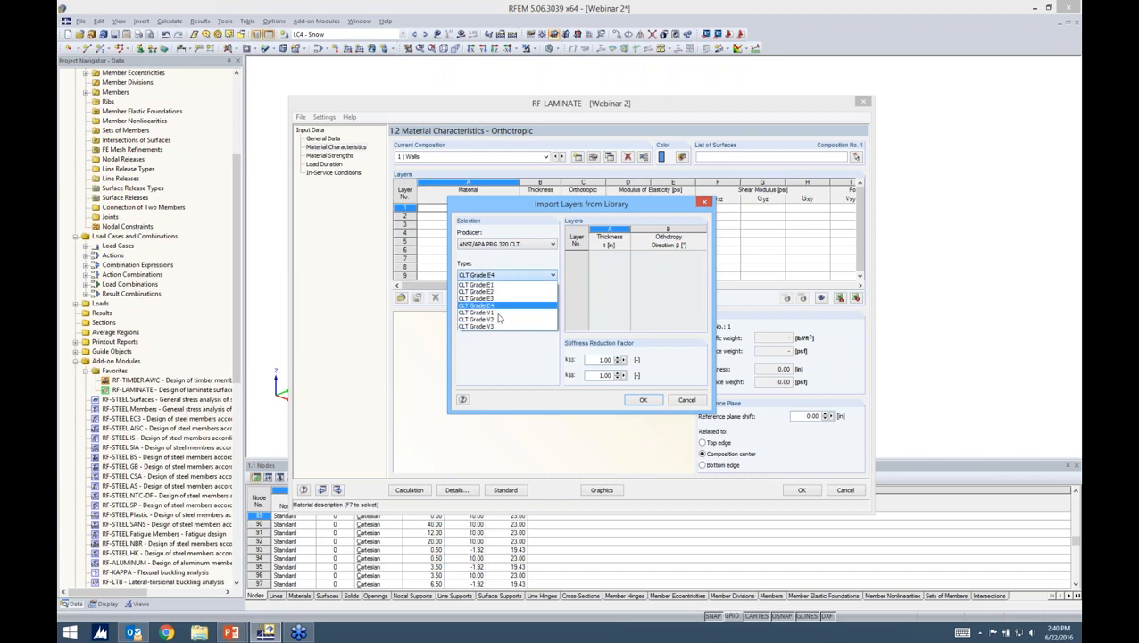
{"action": "left_click", "coordinate": [497, 305]}
{"action": "left_click", "coordinate": [498, 307]}
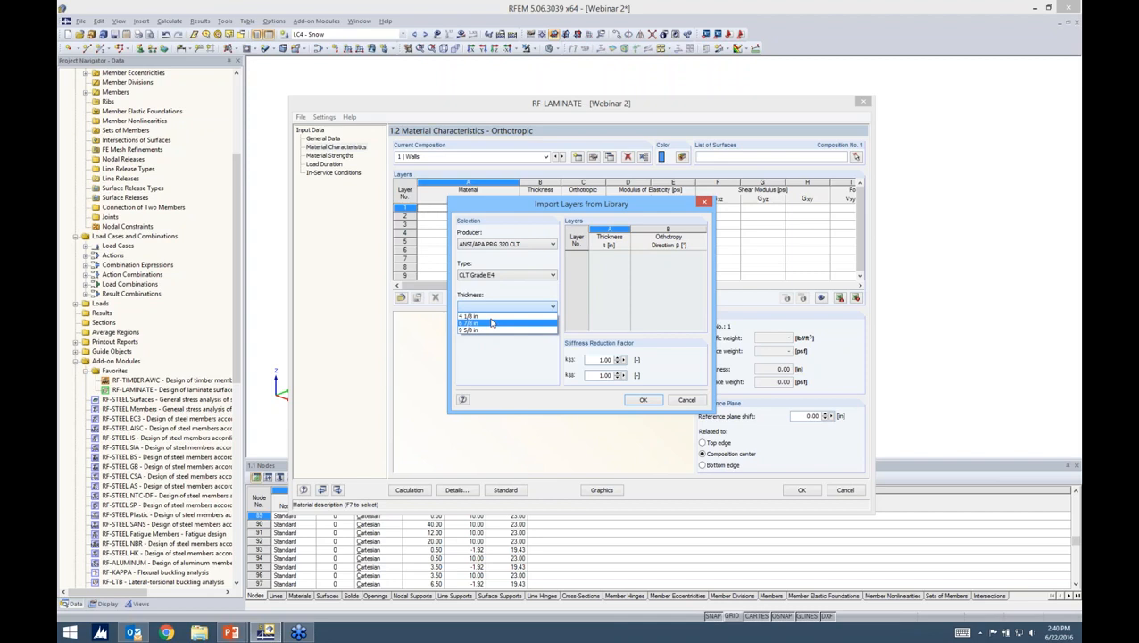
{"action": "left_click", "coordinate": [490, 318]}
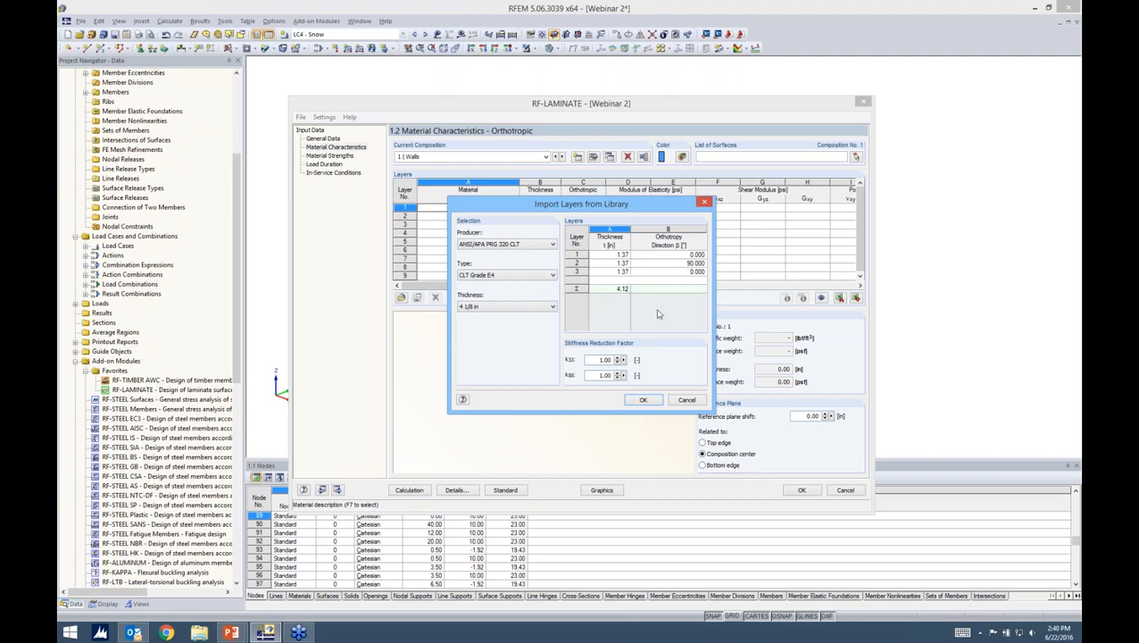
{"action": "left_click", "coordinate": [643, 399]}
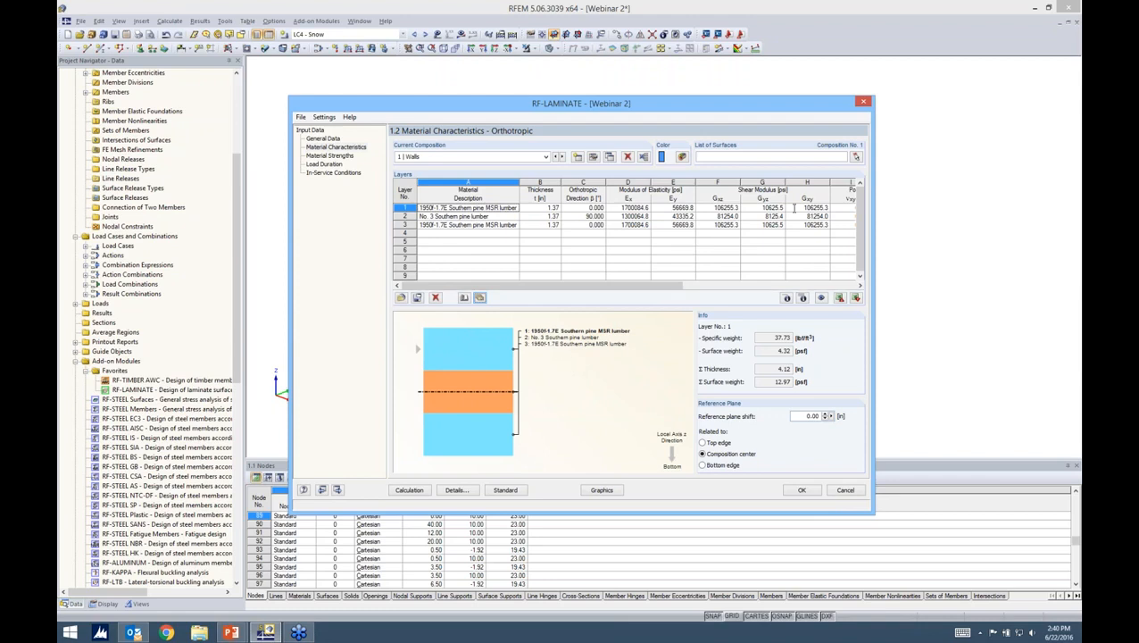
- Assign the wall surfaces 2-7 and 10-15 to the Walls composition by selecting them in the model
{"action": "left_click", "coordinate": [856, 157]}
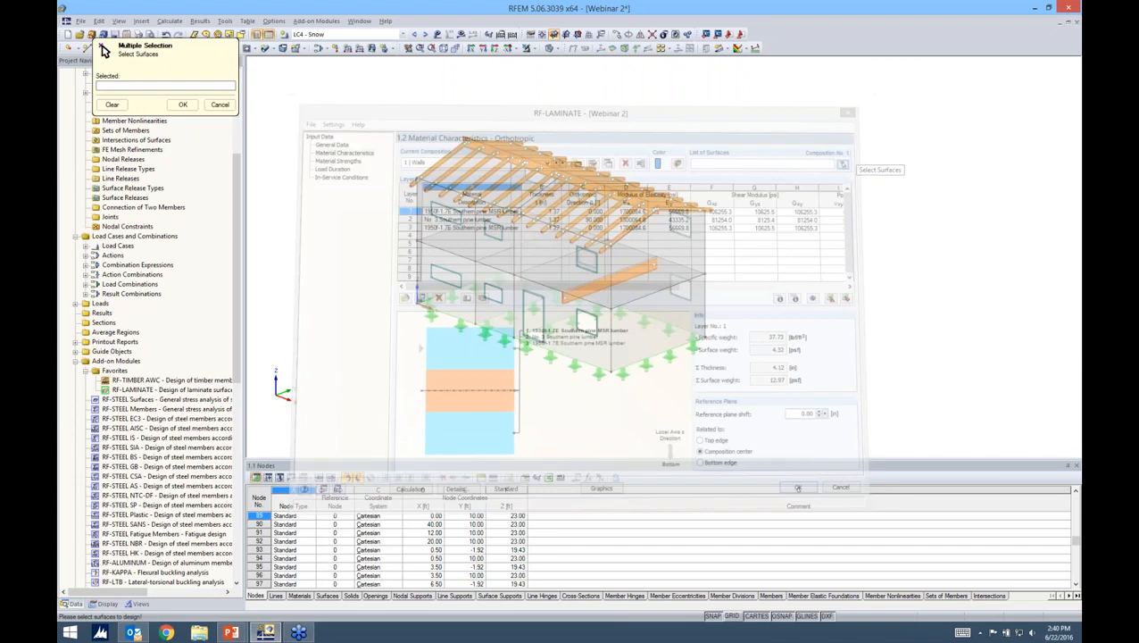
{"action": "middle_click_drag", "start_coordinate": [857, 225], "coordinate": [906, 223], "text": "ctrl"}
{"action": "left_click_drag", "start_coordinate": [752, 233], "coordinate": [375, 200]}
{"action": "left_click_drag", "start_coordinate": [739, 293], "coordinate": [398, 258]}
{"action": "left_click", "coordinate": [182, 104]}
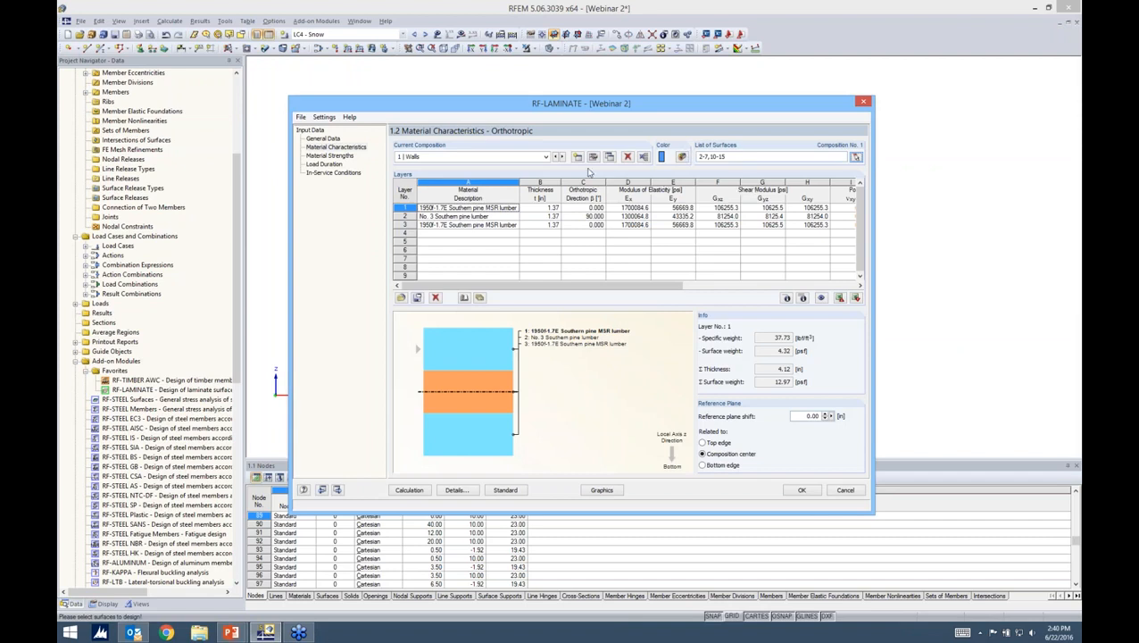
- Create a second composition named "Floor" with the ANSI/APA PRG 320 CLT Grade E4 layers, 6 7/8 in thick
{"action": "left_click", "coordinate": [577, 156]}
{"action": "left_click", "coordinate": [426, 154]}
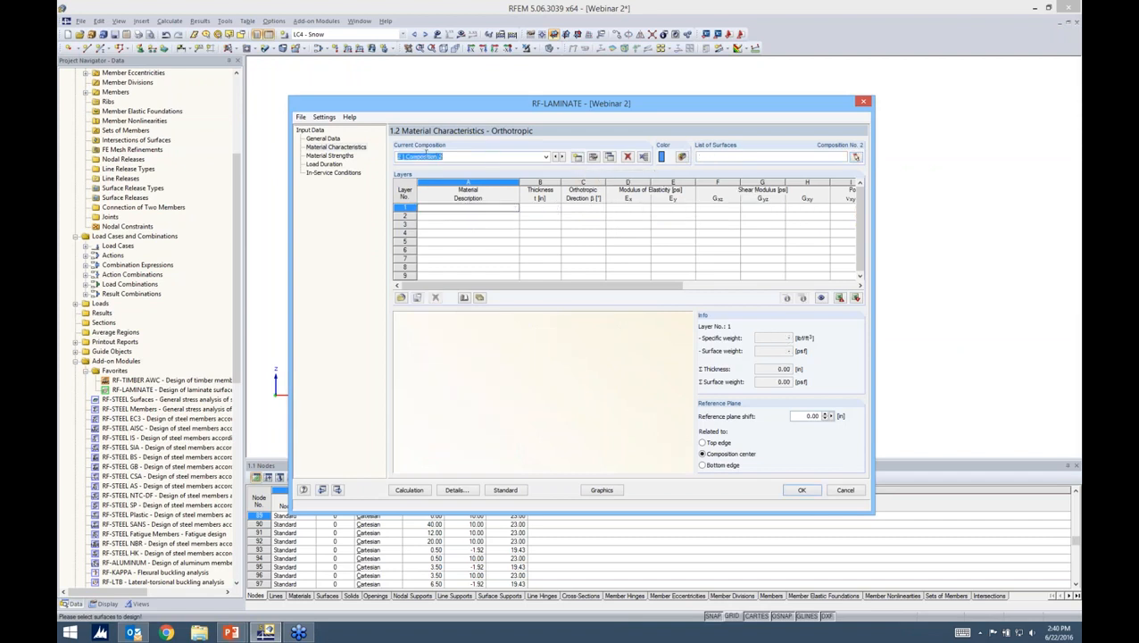
{"action": "key", "text": "BackSpace"}
{"action": "left_click", "coordinate": [480, 297]}
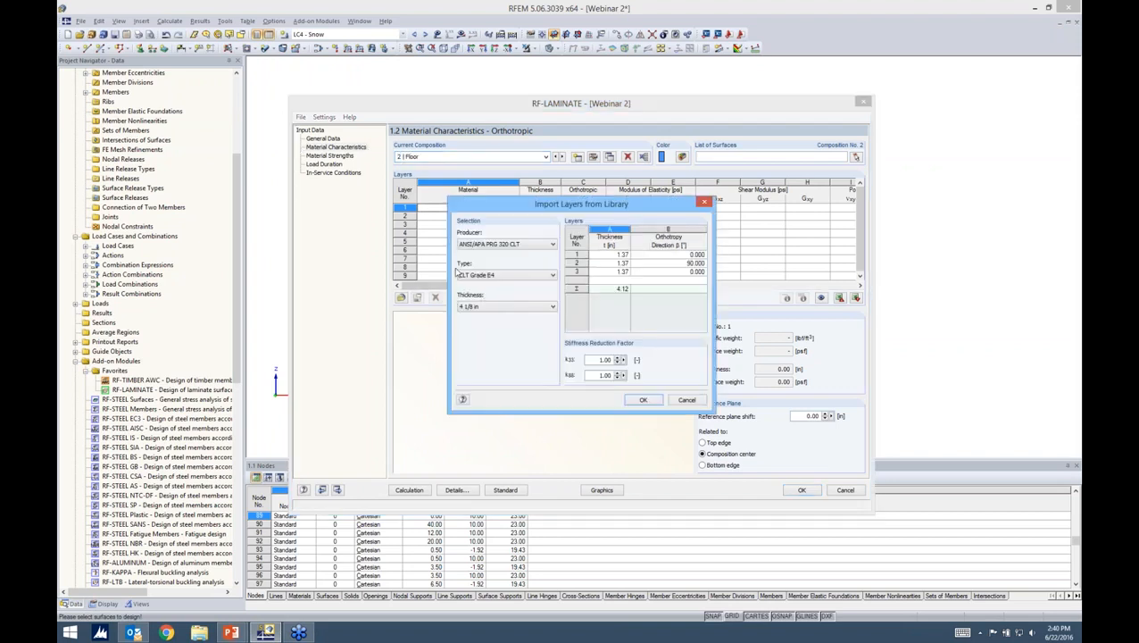
{"action": "left_click", "coordinate": [496, 307]}
{"action": "left_click", "coordinate": [491, 325]}
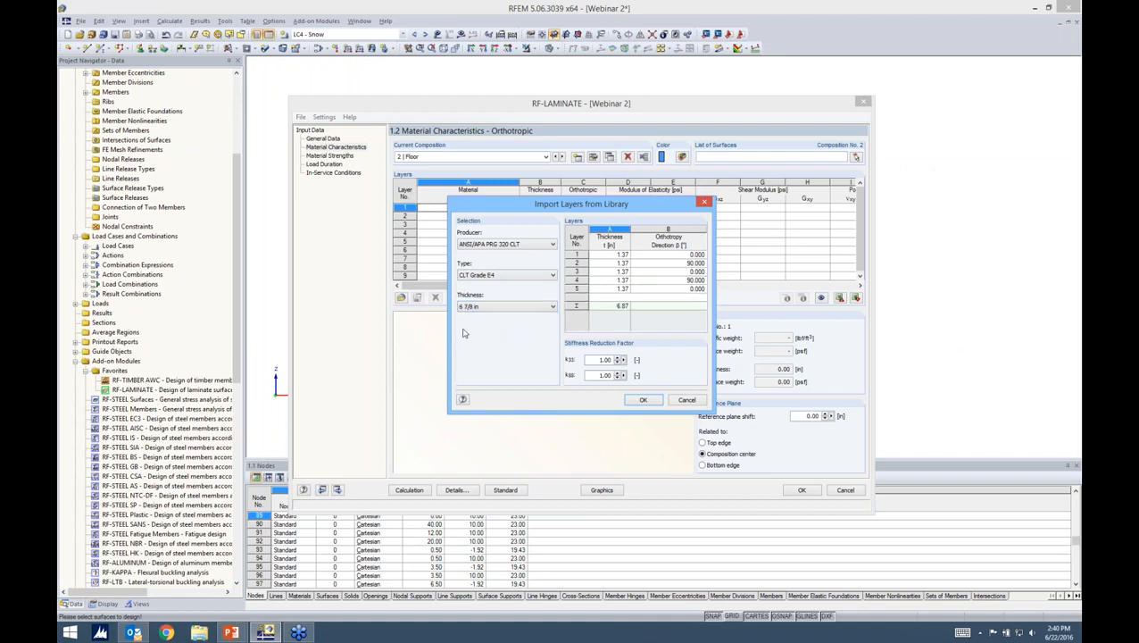
{"action": "left_click", "coordinate": [642, 401]}
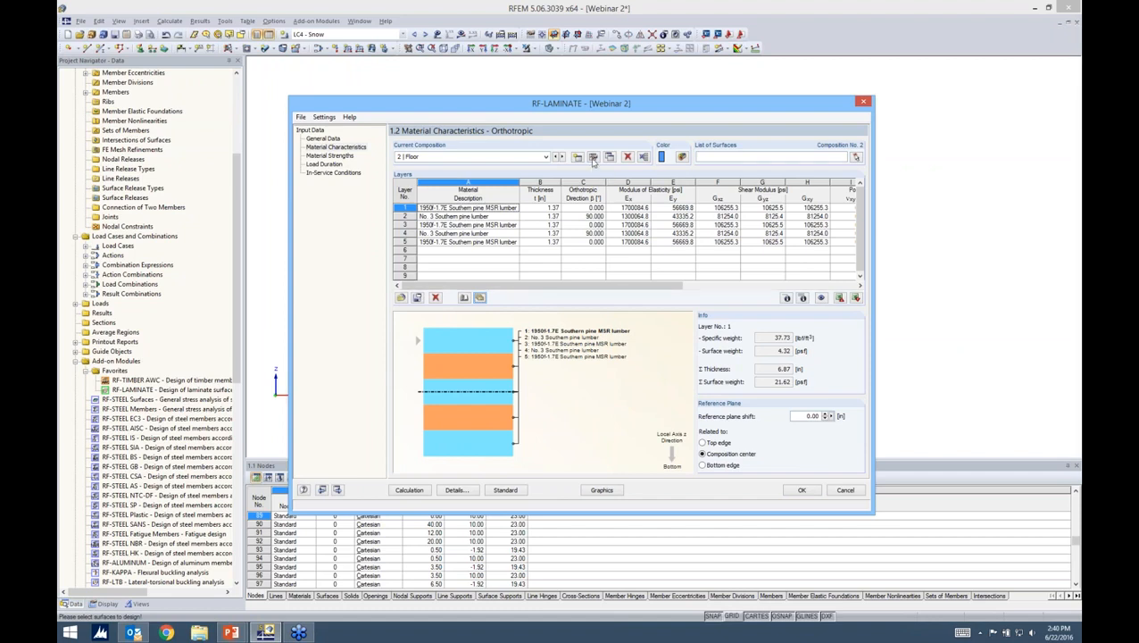
- Open the calculation and modeling details of the Walls composition, and switch to the PowerPoint slide show
{"action": "left_click", "coordinate": [545, 157]}
{"action": "left_click", "coordinate": [538, 166]}
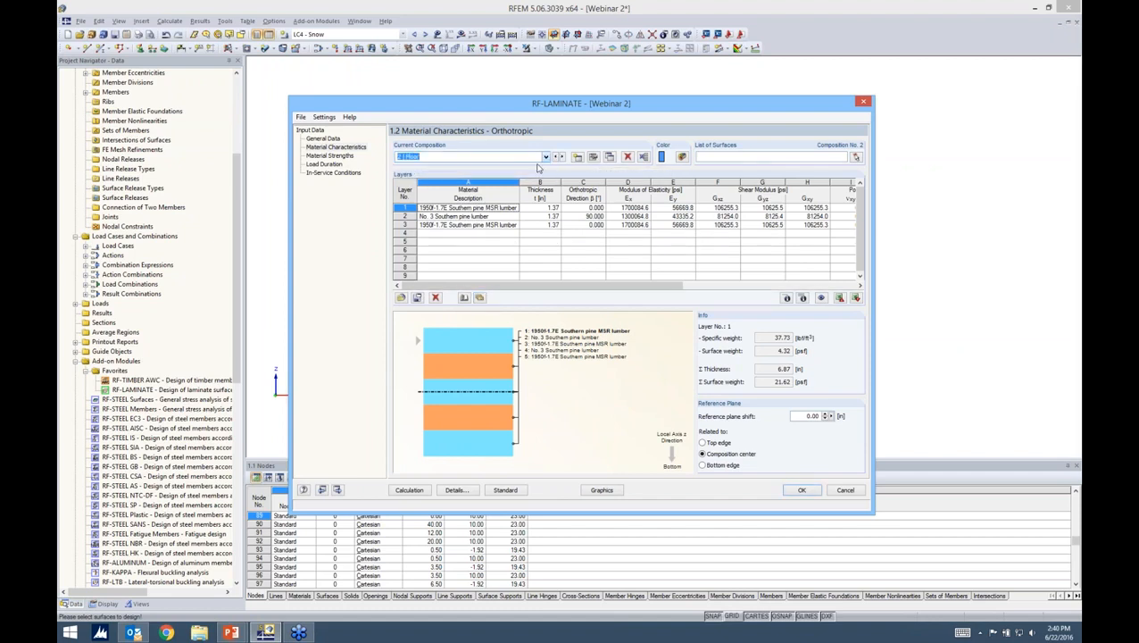
{"action": "left_click", "coordinate": [593, 158]}
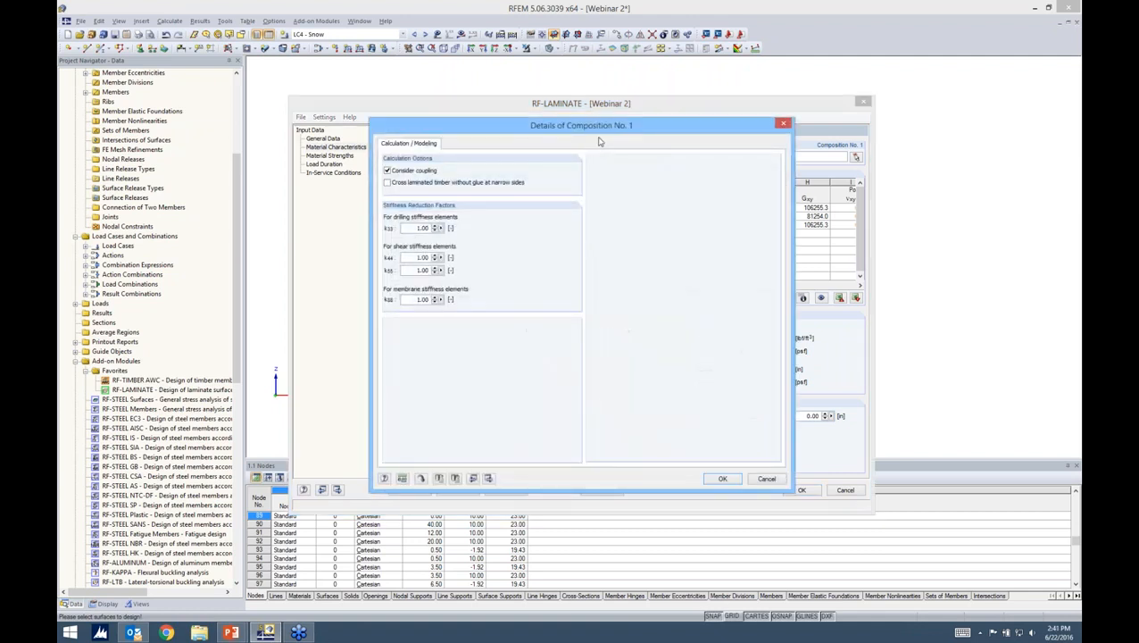
{"action": "left_click_drag", "start_coordinate": [602, 130], "coordinate": [609, 118]}
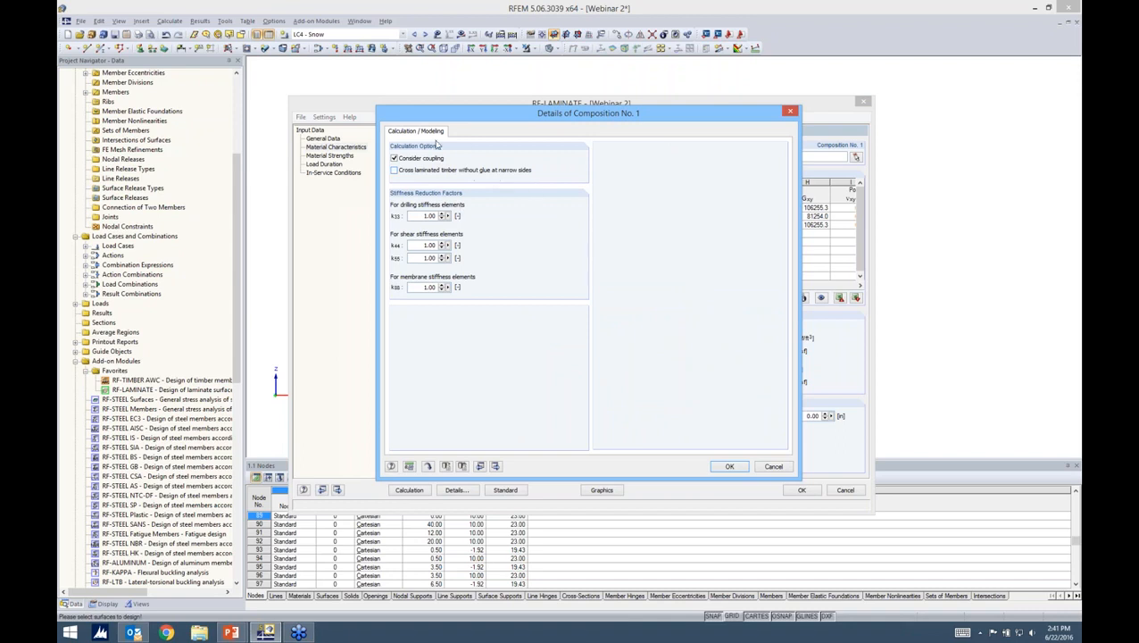
{"action": "key", "text": "alt+Tab"}
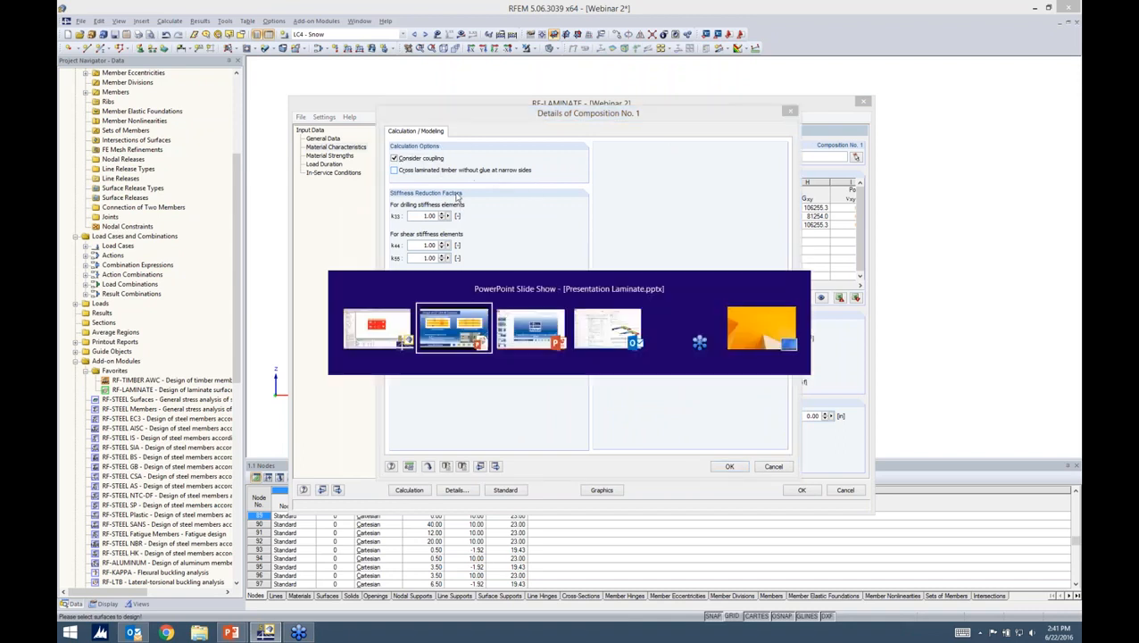
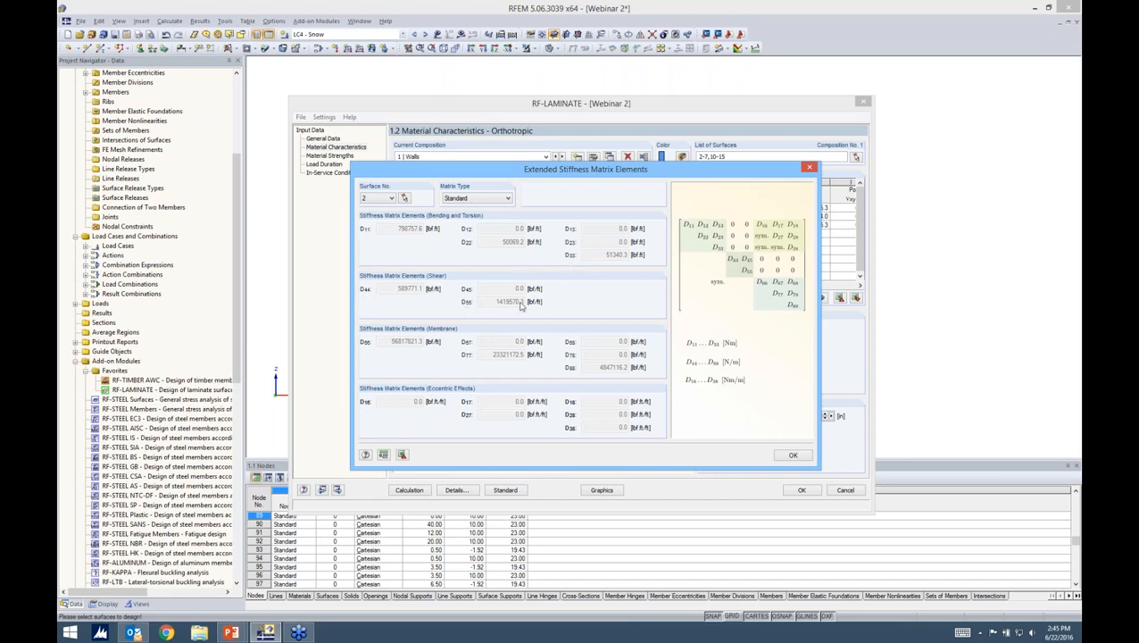
- Close the extended stiffness matrix and review the coupling option and stiffness reduction factors of the Walls composition
{"action": "left_click", "coordinate": [786, 456]}
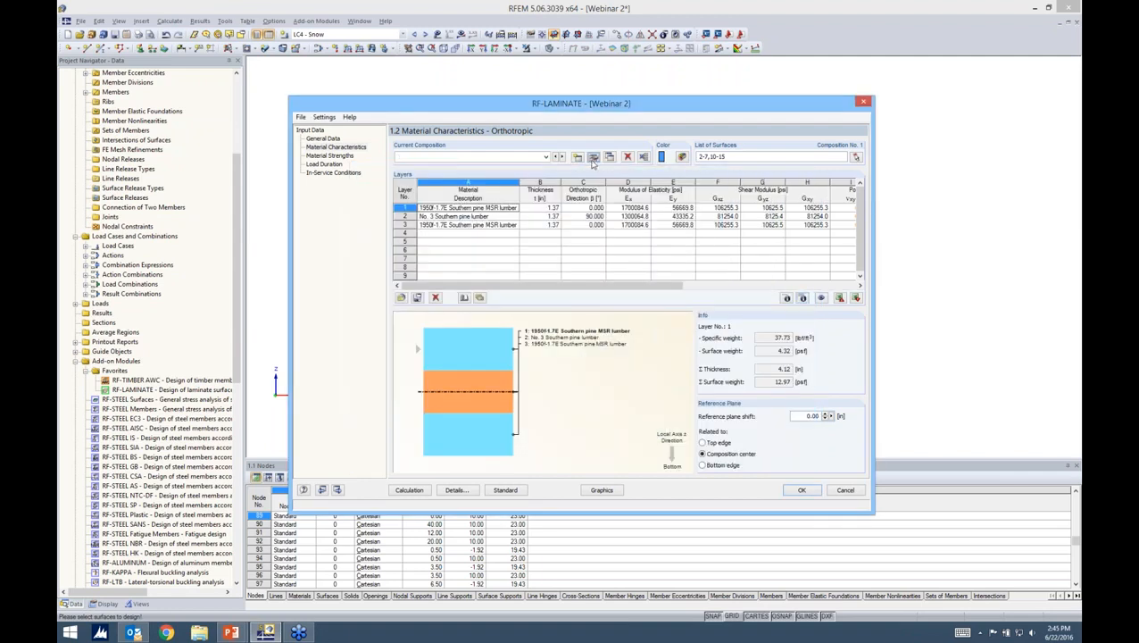
{"action": "left_click", "coordinate": [593, 157]}
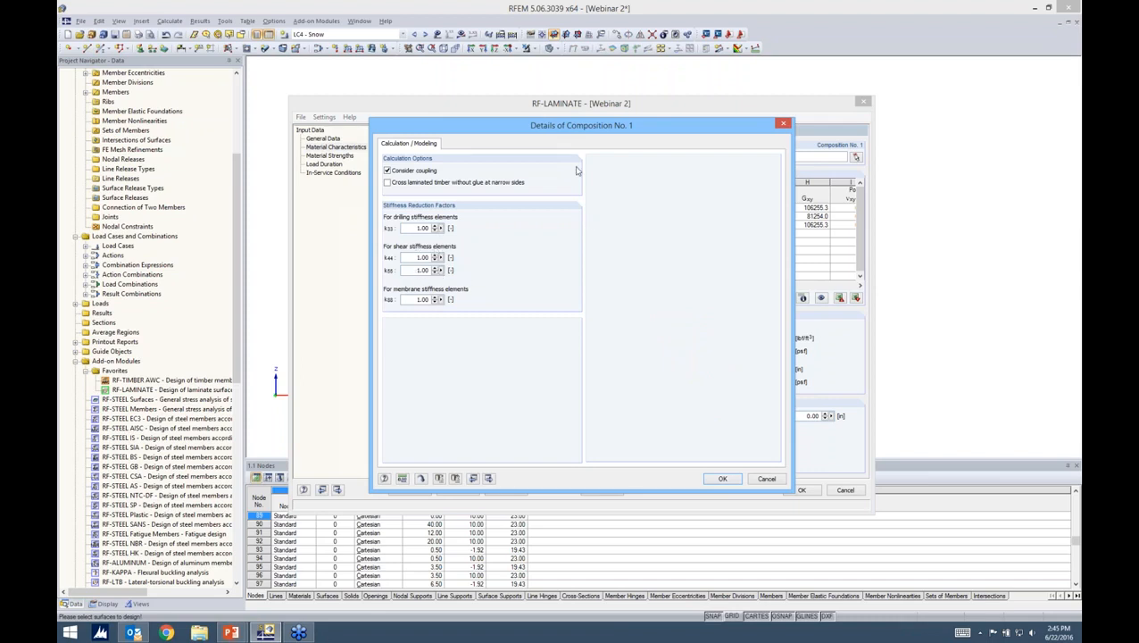
{"action": "left_click", "coordinate": [724, 479]}
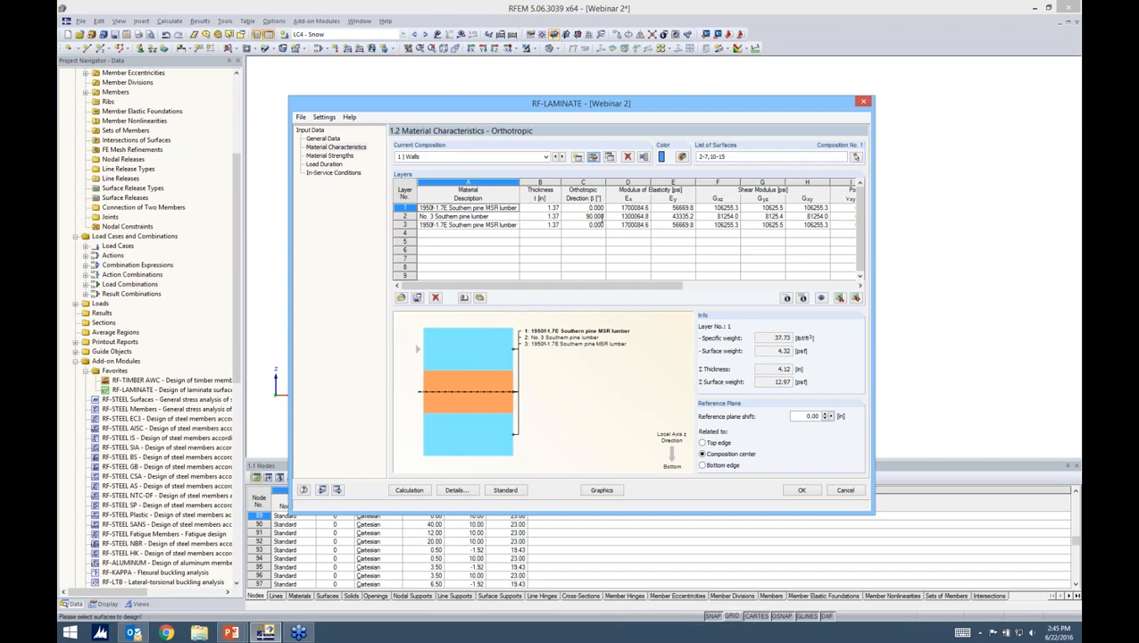
- Assign surfaces 8 and 9 to the Floor composition and accept the RF-LAMINATE input
{"action": "left_click", "coordinate": [806, 490]}
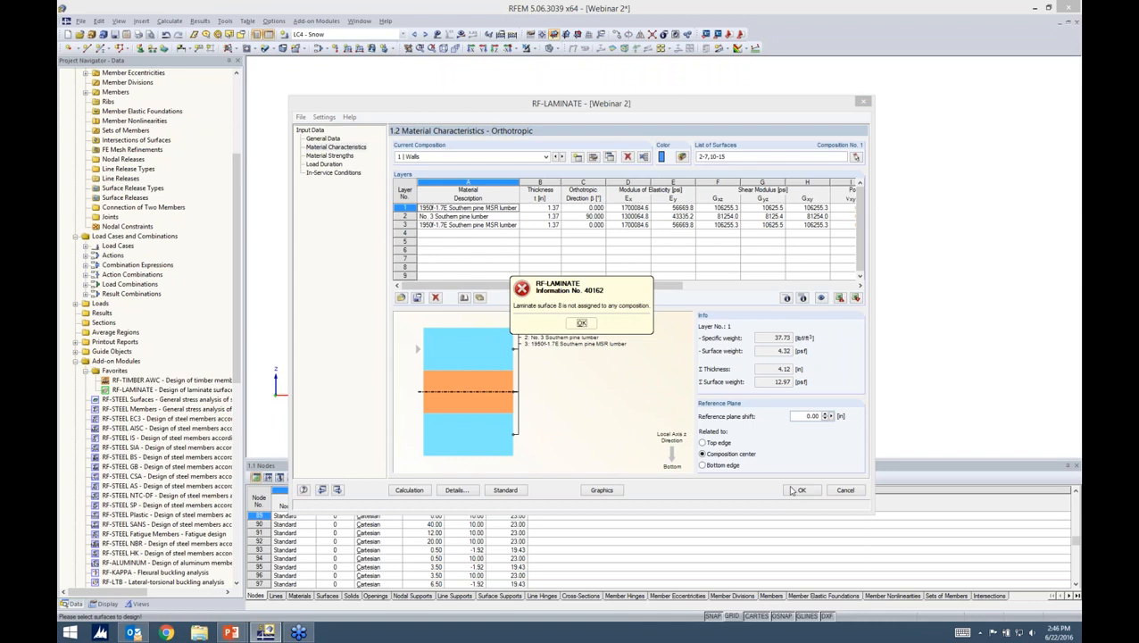
{"action": "left_click", "coordinate": [581, 322]}
{"action": "left_click", "coordinate": [545, 158]}
{"action": "left_click", "coordinate": [533, 174]}
{"action": "left_click", "coordinate": [856, 157]}
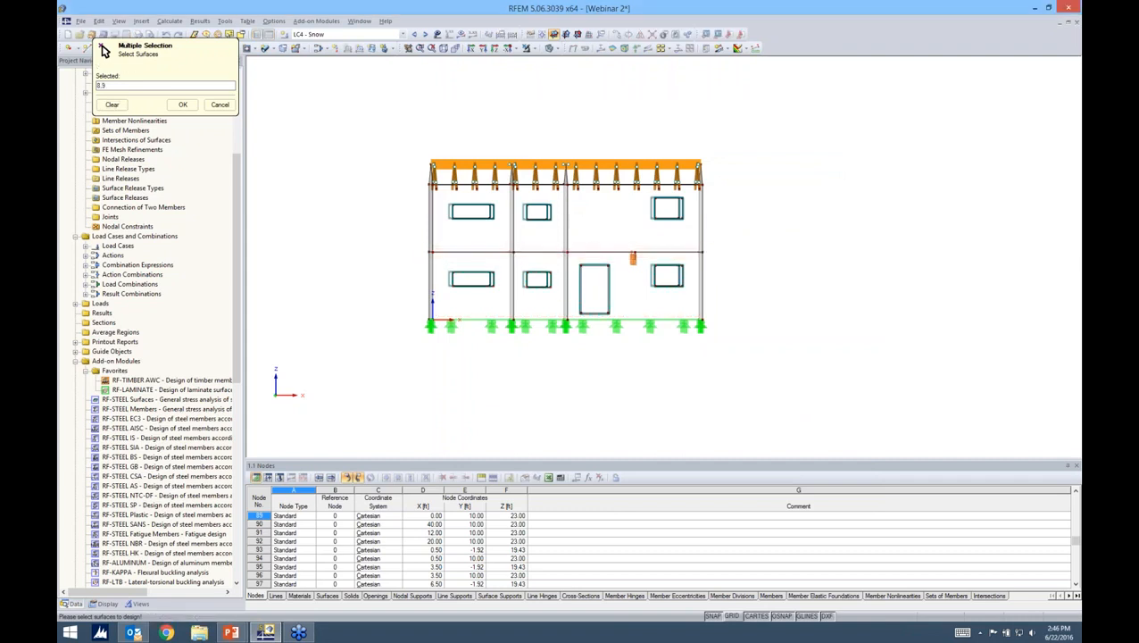
{"action": "left_click", "coordinate": [182, 105]}
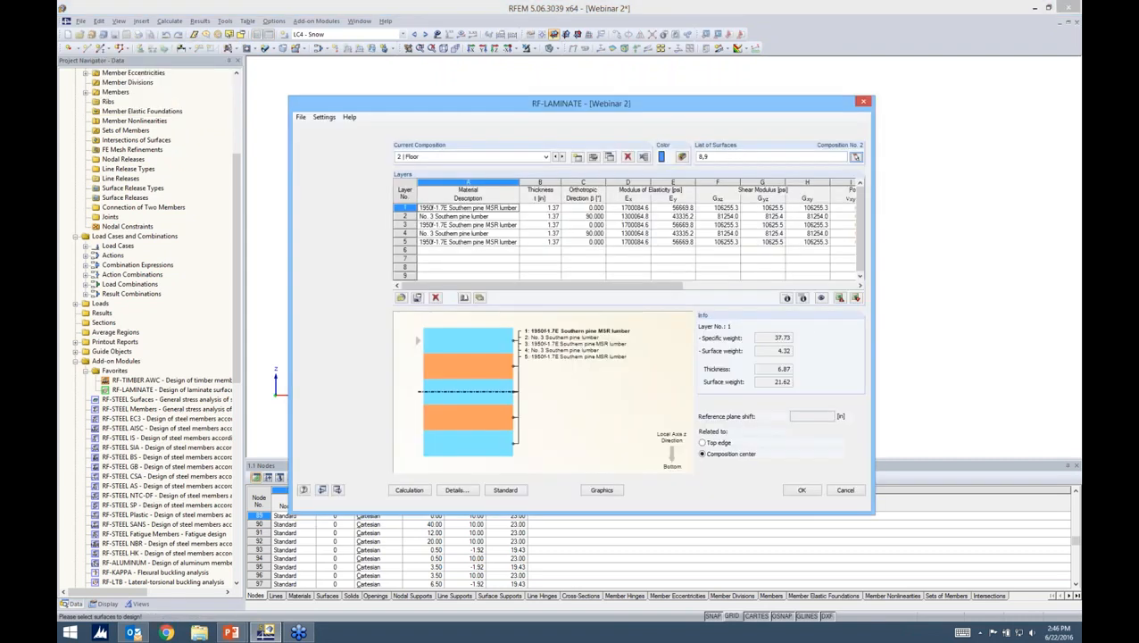
{"action": "left_click", "coordinate": [796, 490]}
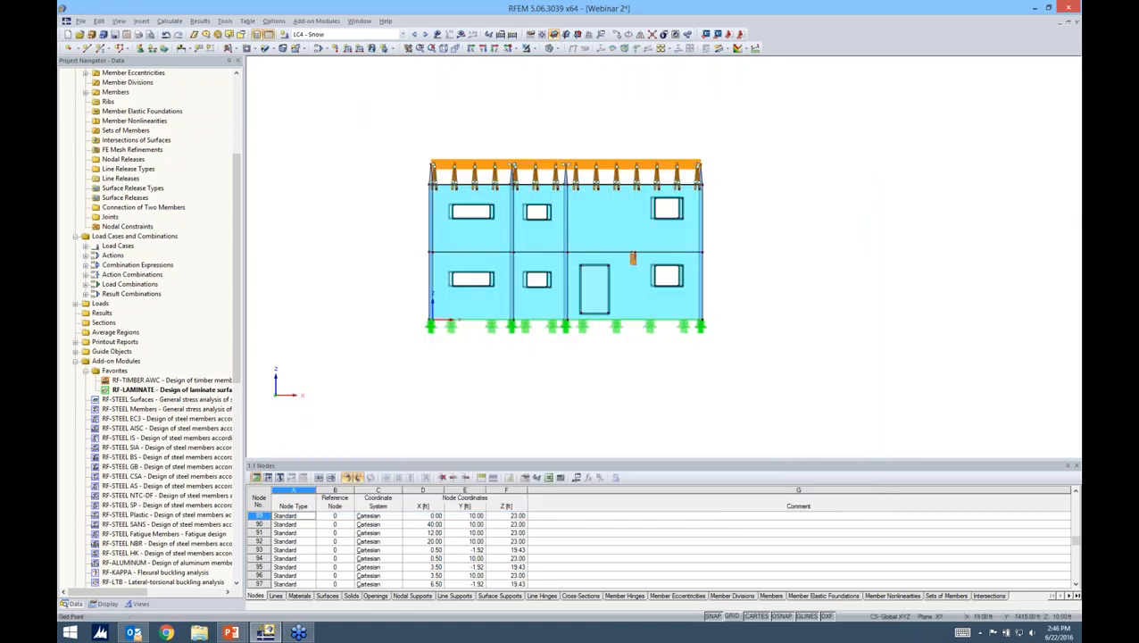
- Check the material, thickness and stiffness type of the upper-storey end wall, surface 12
{"action": "scroll", "coordinate": [729, 319], "scroll_direction": "up", "scroll_amount": 4}
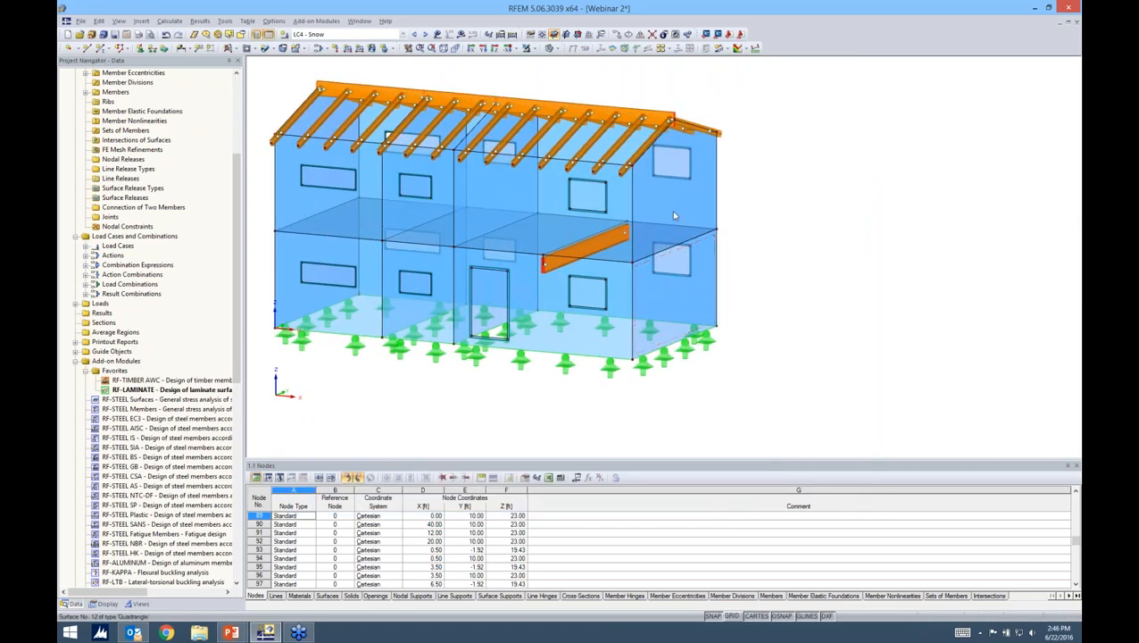
{"action": "double_click", "coordinate": [646, 215]}
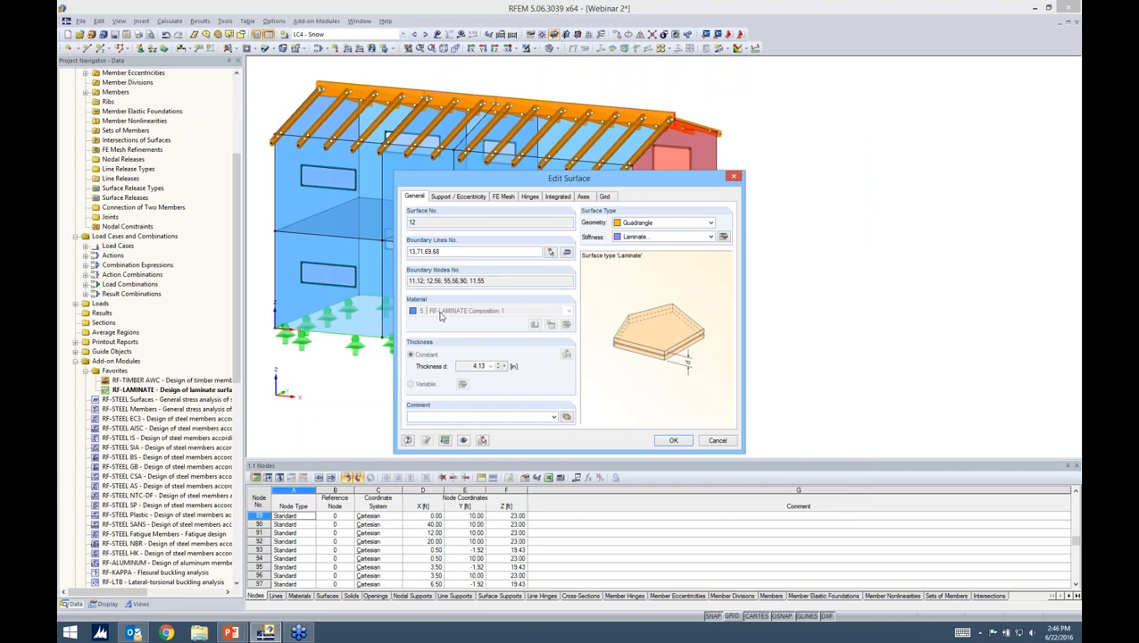
{"action": "left_click", "coordinate": [674, 440]}
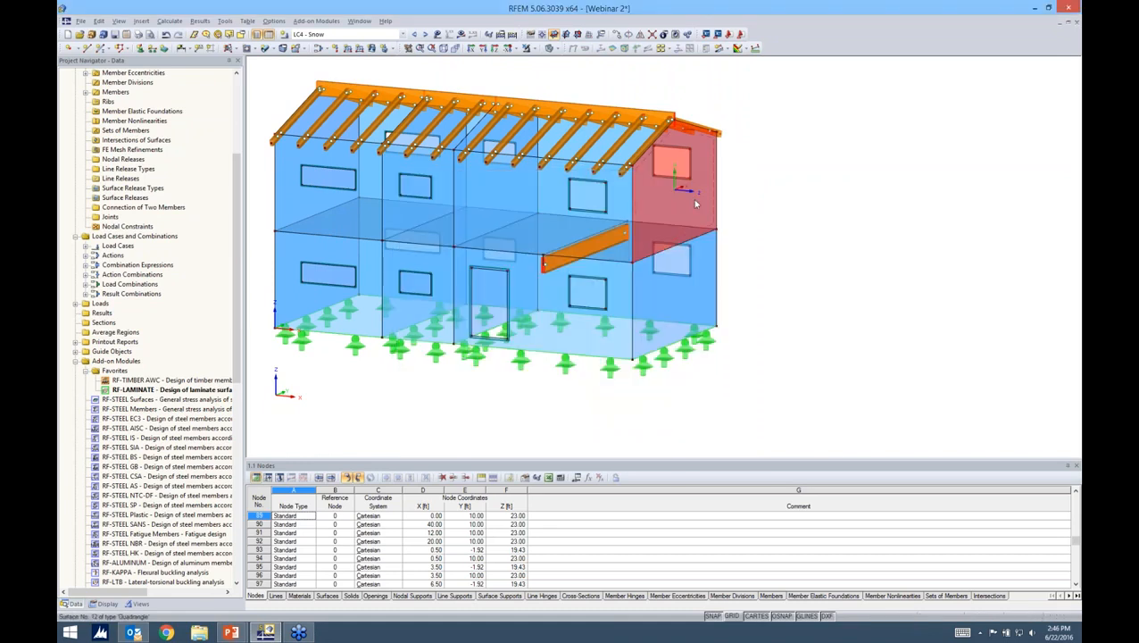
- Turn on the display of the local axis systems for all surfaces
{"action": "right_click", "coordinate": [696, 200]}
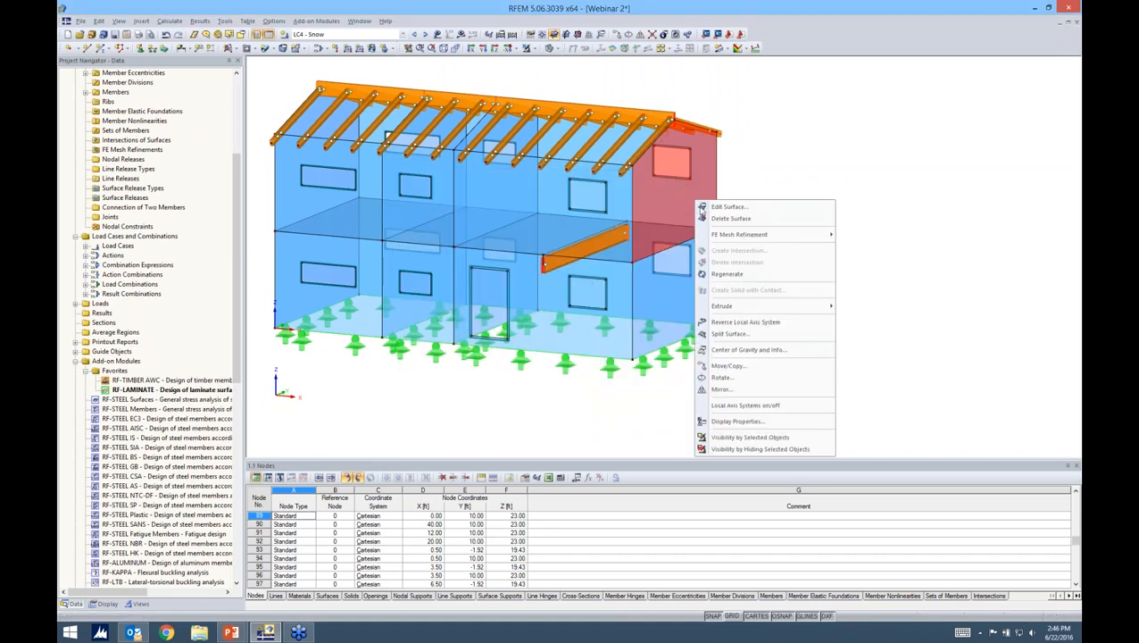
{"action": "left_click", "coordinate": [719, 407]}
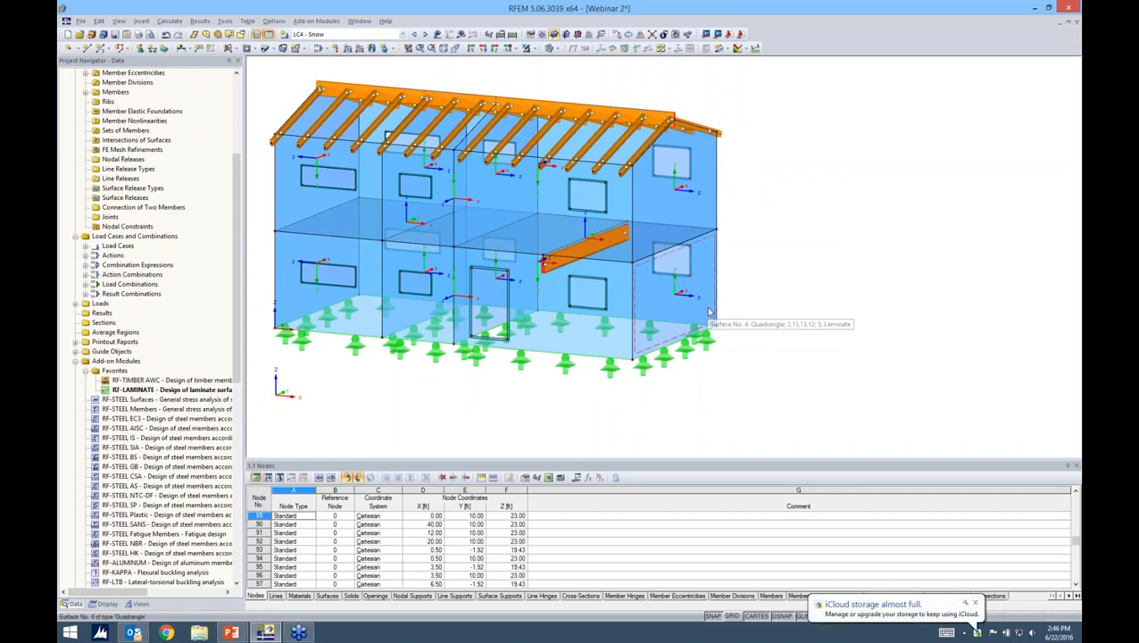
- Align the local x-axis of wall surfaces 2-7 and 10-15 parallel to vertical line 76, and save the model
{"action": "middle_click_drag", "start_coordinate": [751, 264], "coordinate": [857, 210], "text": "ctrl"}
{"action": "left_click_drag", "start_coordinate": [765, 203], "coordinate": [265, 182]}
{"action": "left_click_drag", "start_coordinate": [719, 302], "coordinate": [287, 271], "text": "ctrl"}
{"action": "middle_click_drag", "start_coordinate": [799, 234], "coordinate": [676, 214], "text": "ctrl"}
{"action": "right_click", "coordinate": [677, 214]}
{"action": "mouse_move", "coordinate": [701, 221]}
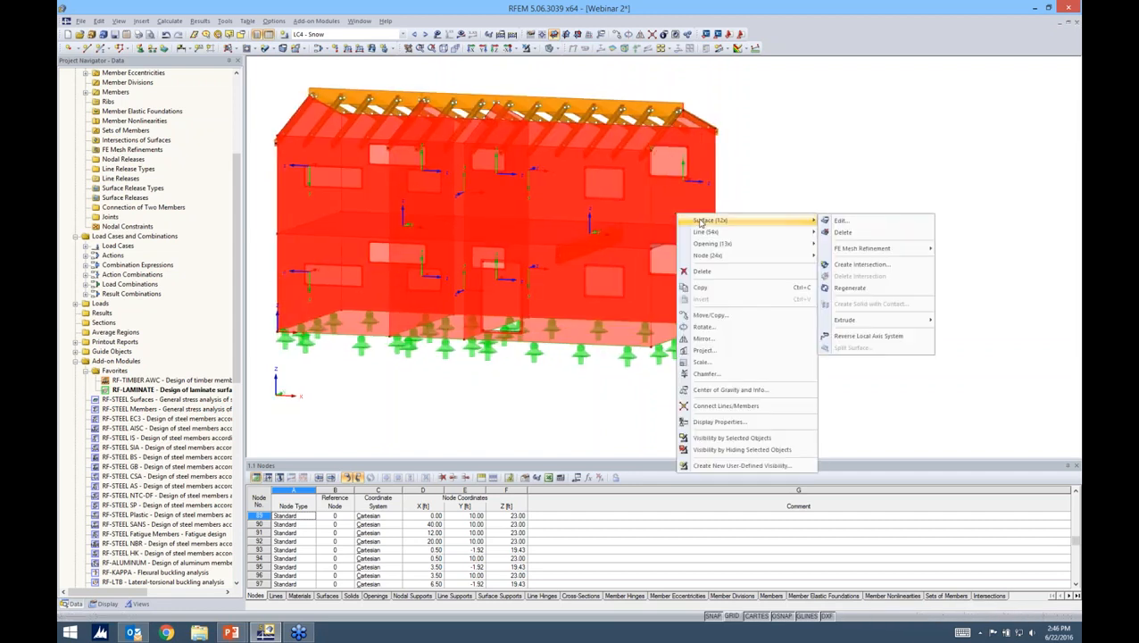
{"action": "left_click", "coordinate": [839, 220]}
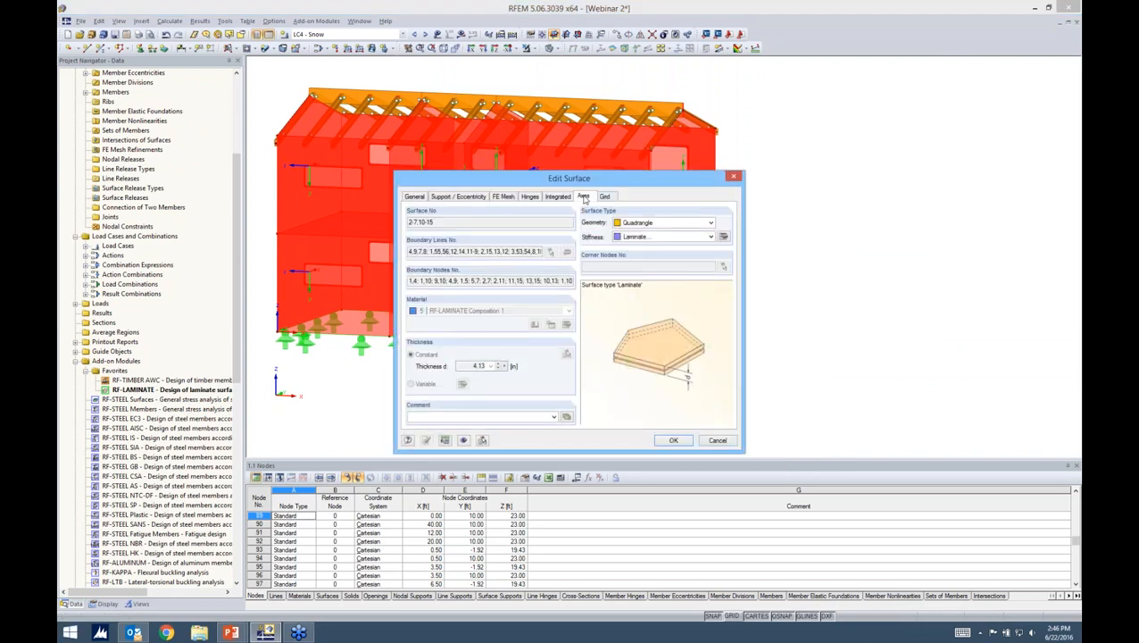
{"action": "left_click", "coordinate": [583, 196]}
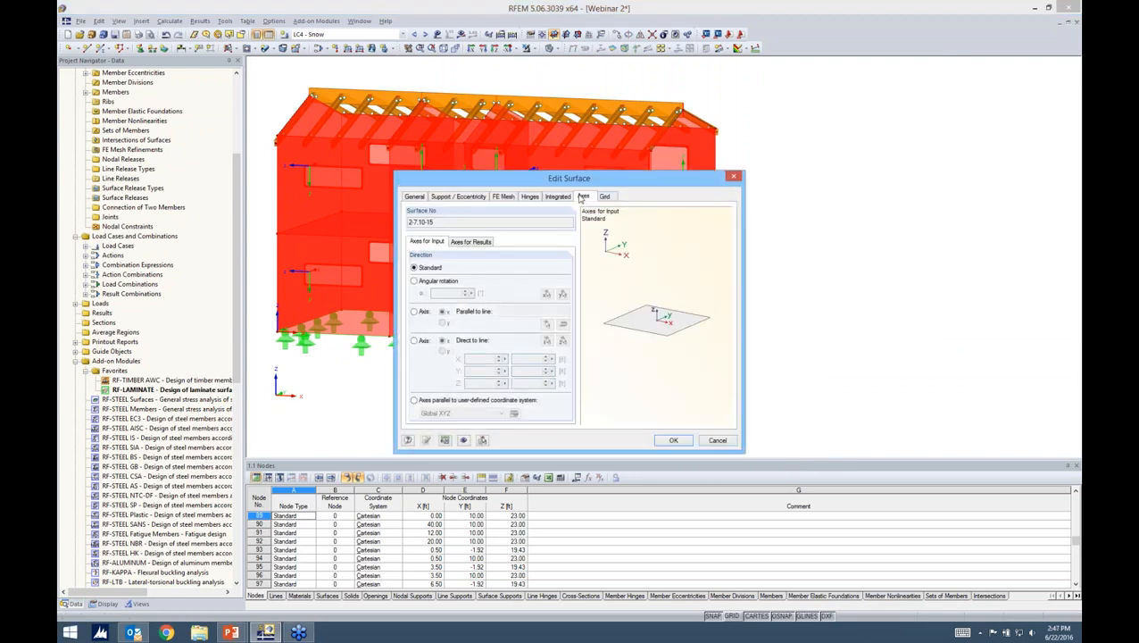
{"action": "left_click", "coordinate": [414, 312]}
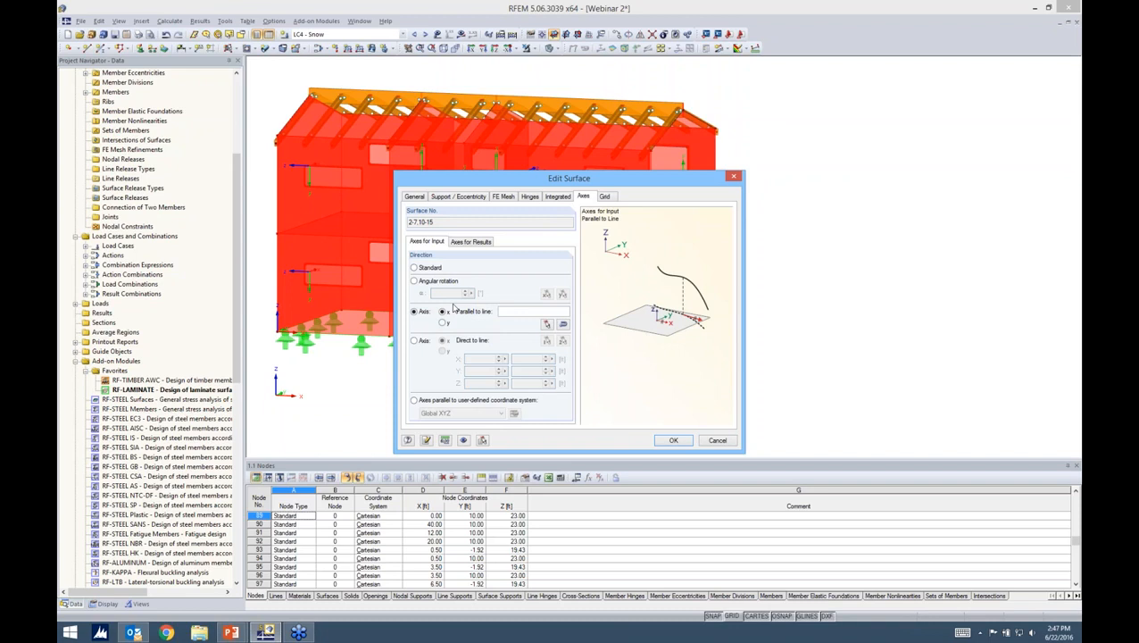
{"action": "left_click", "coordinate": [547, 324]}
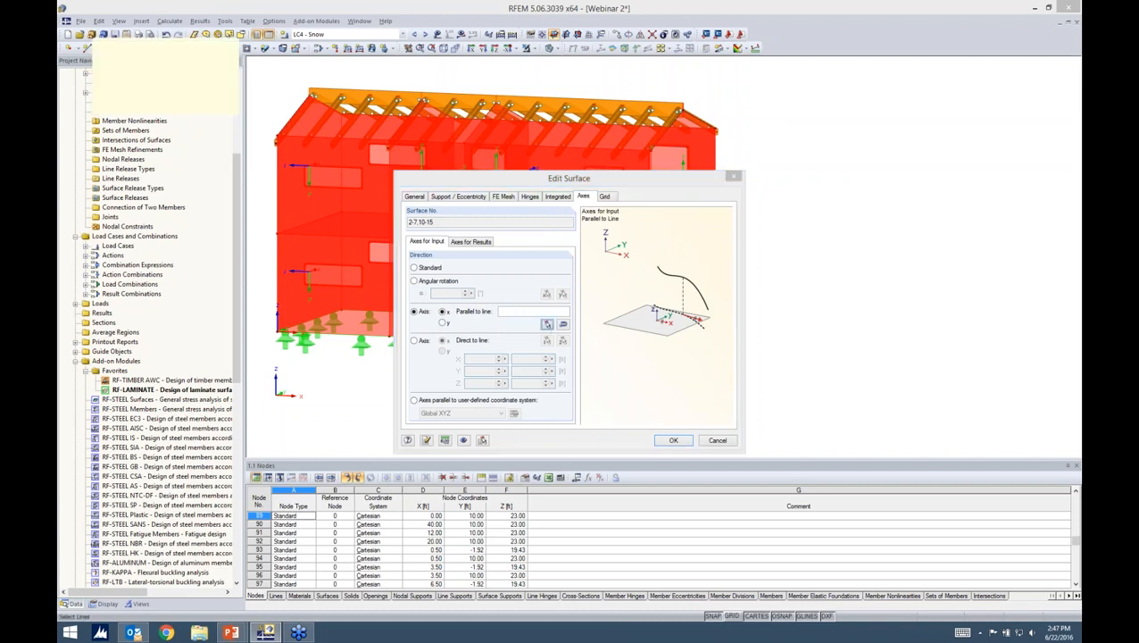
{"action": "left_click", "coordinate": [389, 207]}
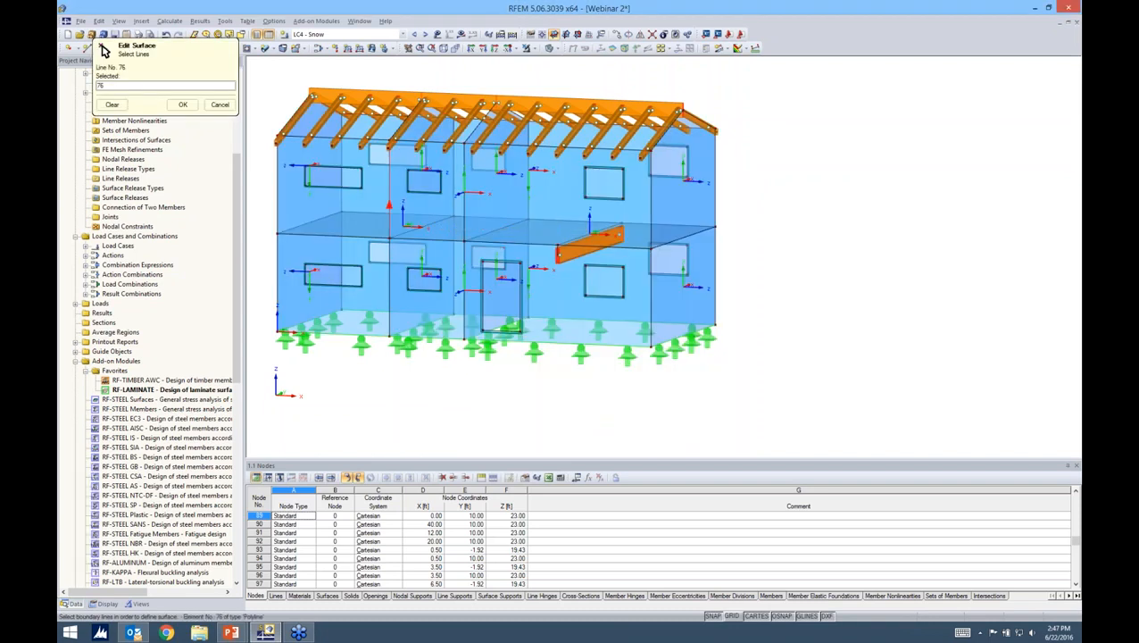
{"action": "left_click", "coordinate": [182, 104]}
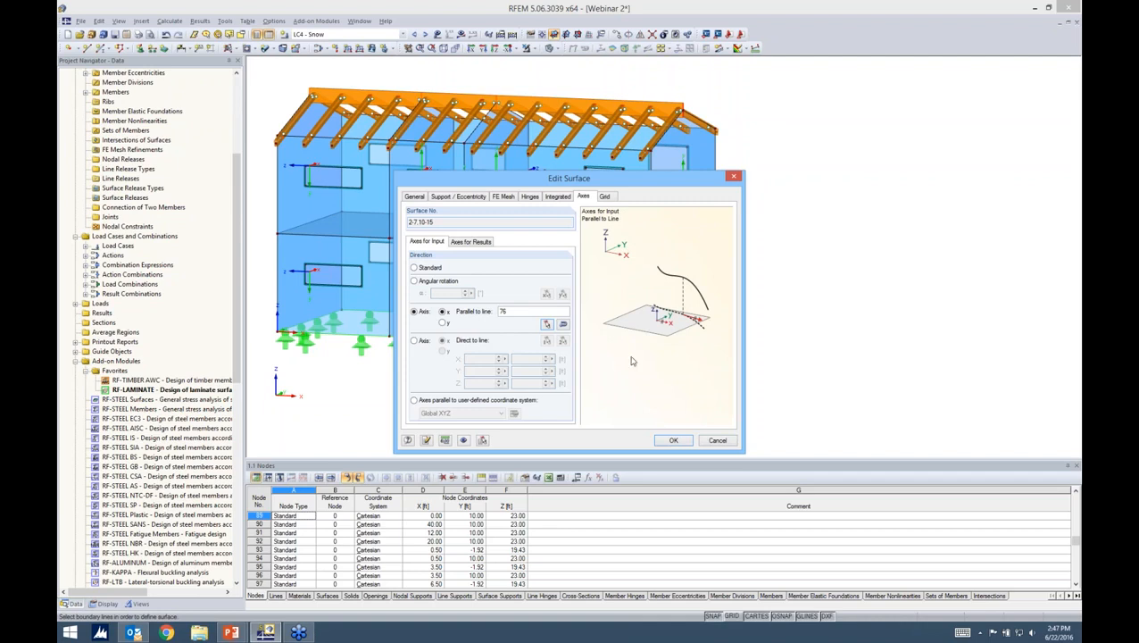
{"action": "left_click", "coordinate": [671, 441]}
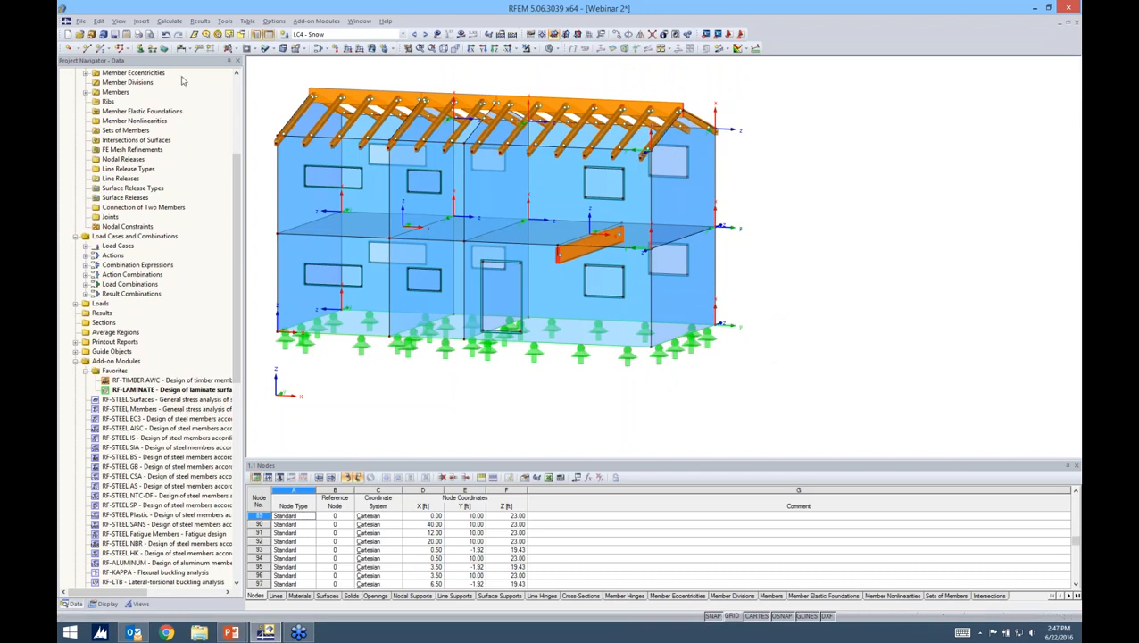
{"action": "left_click", "coordinate": [114, 34]}
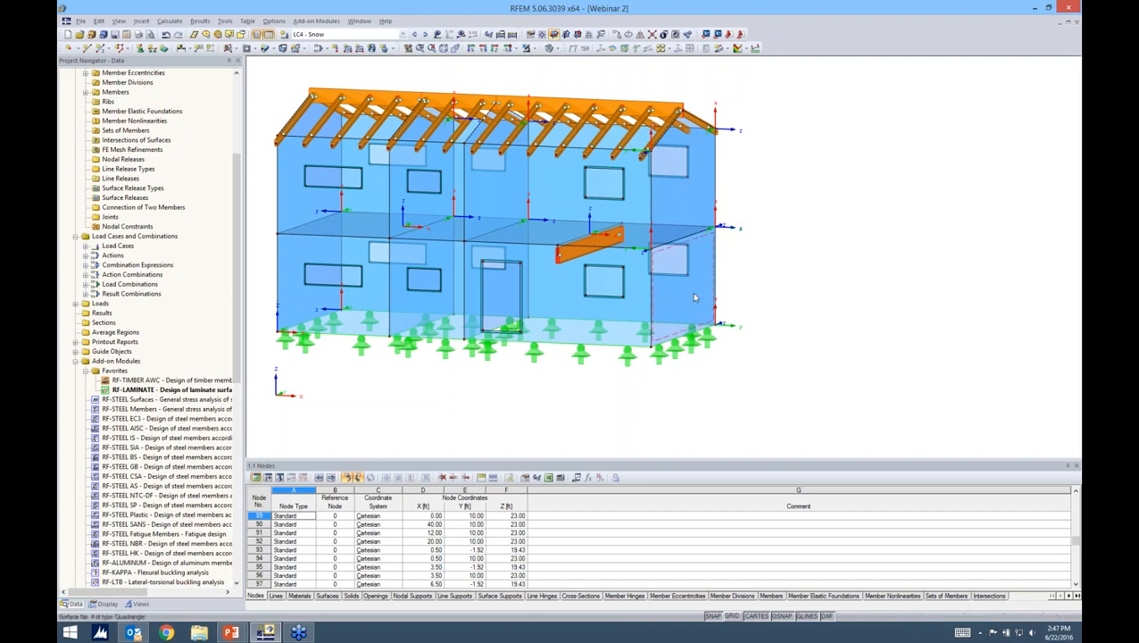
- Check the material strengths of the Floor composition in RF-LAMINATE and accept the input
{"action": "double_click", "coordinate": [141, 390]}
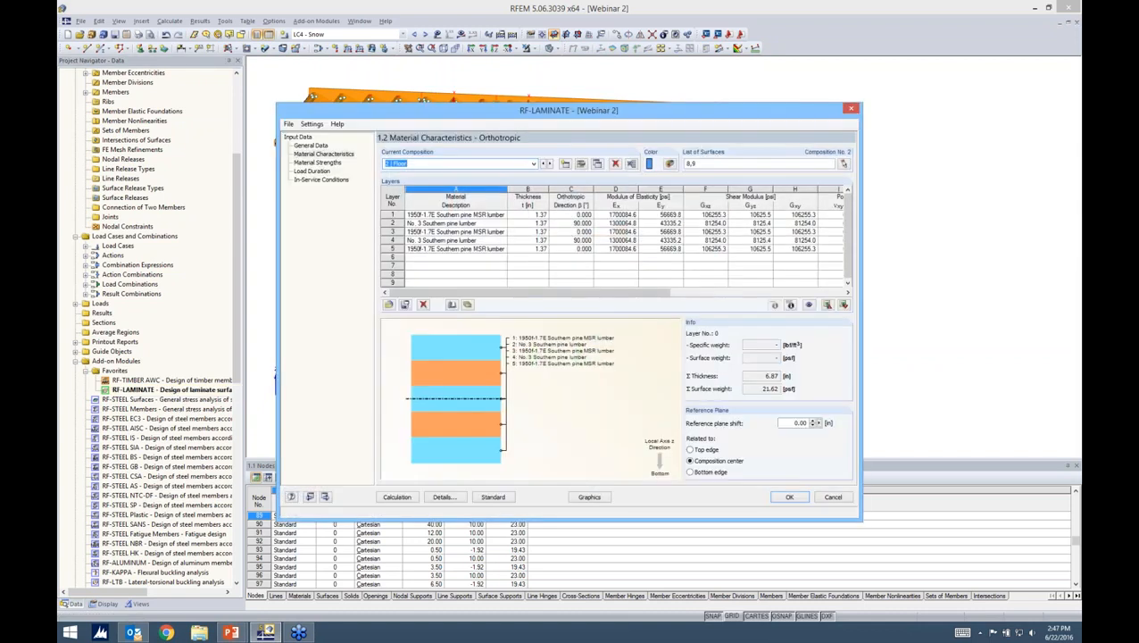
{"action": "left_click", "coordinate": [318, 164]}
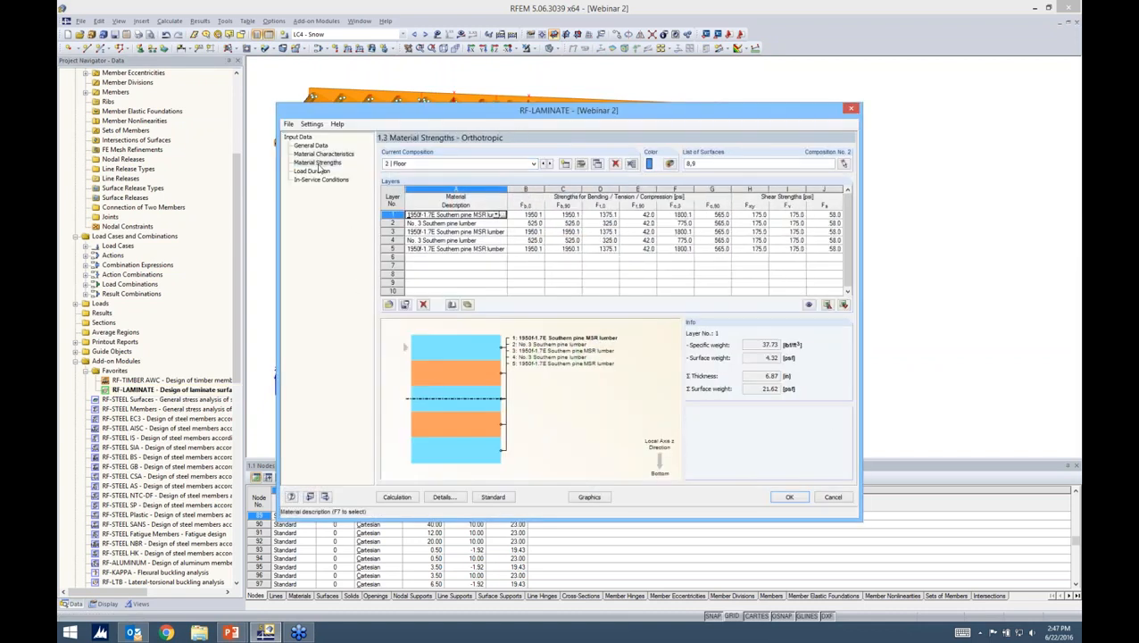
{"action": "left_click", "coordinate": [789, 498]}
- Turn off the display of the local axis systems for the surfaces
{"action": "middle_click_drag", "start_coordinate": [756, 184], "coordinate": [739, 188], "text": "ctrl"}
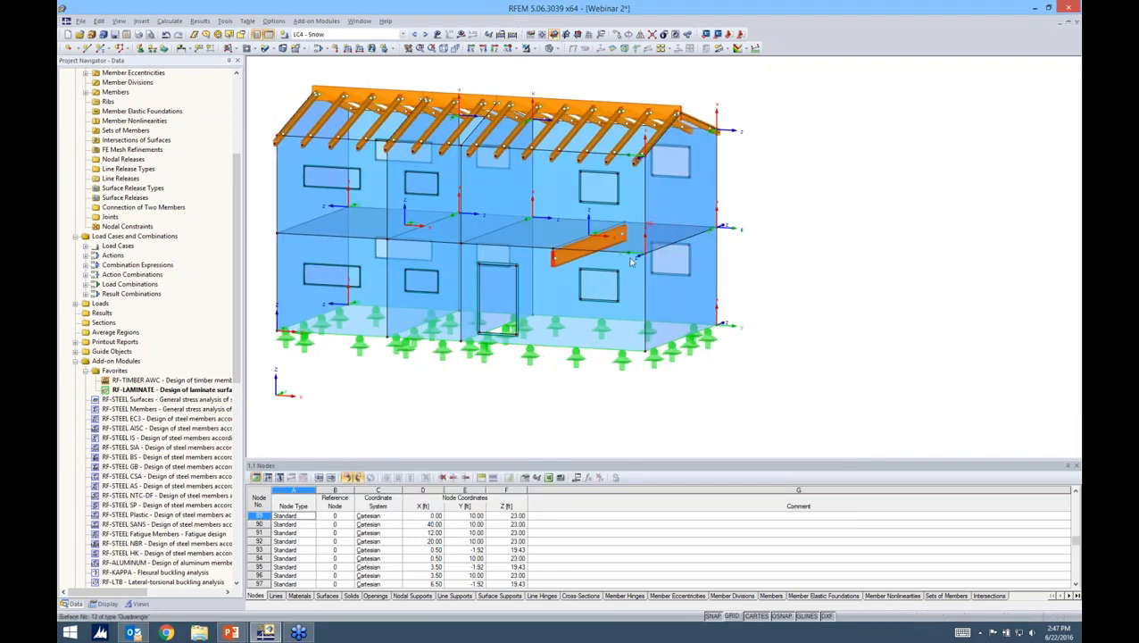
{"action": "right_click", "coordinate": [701, 203]}
{"action": "left_click", "coordinate": [738, 408]}
{"action": "middle_click_drag", "start_coordinate": [753, 280], "coordinate": [789, 298]}
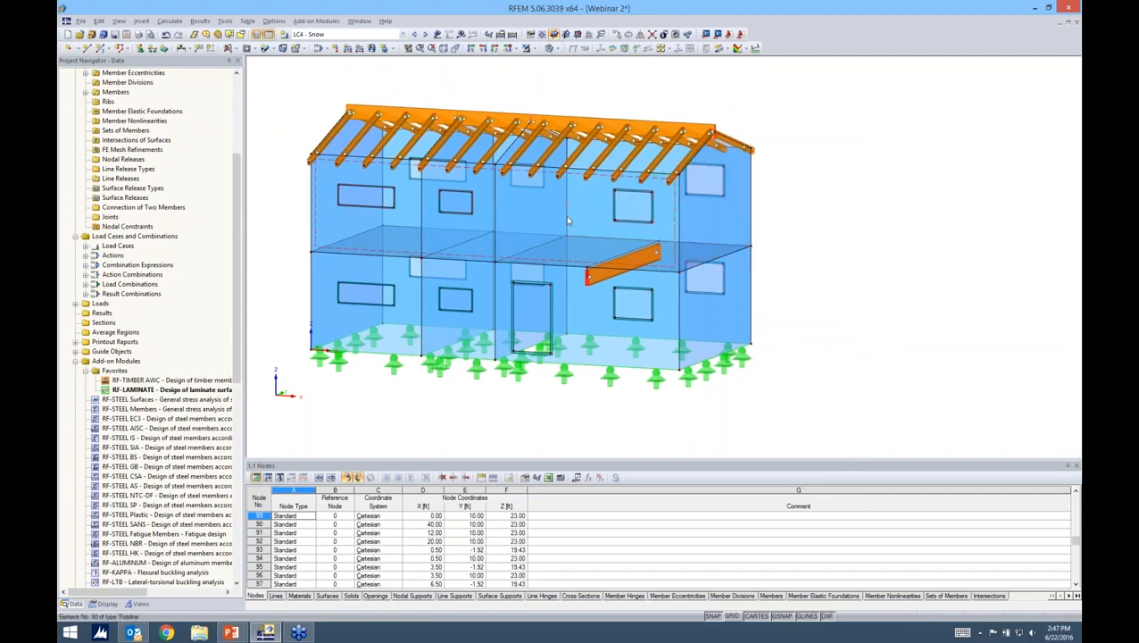
- Define a new line hinge for graphical assignment with a ux spring constant of 40 kip/ft² and a free rotational release about x
{"action": "scroll", "coordinate": [699, 229], "scroll_direction": "up", "scroll_amount": 3}
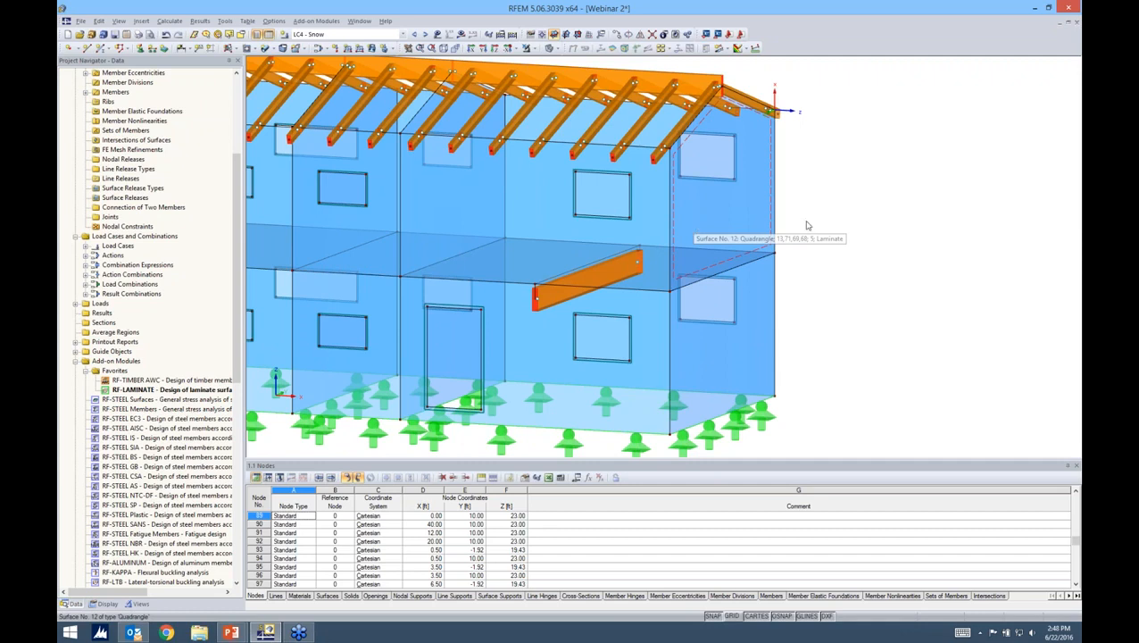
{"action": "middle_click_drag", "start_coordinate": [808, 224], "coordinate": [858, 228]}
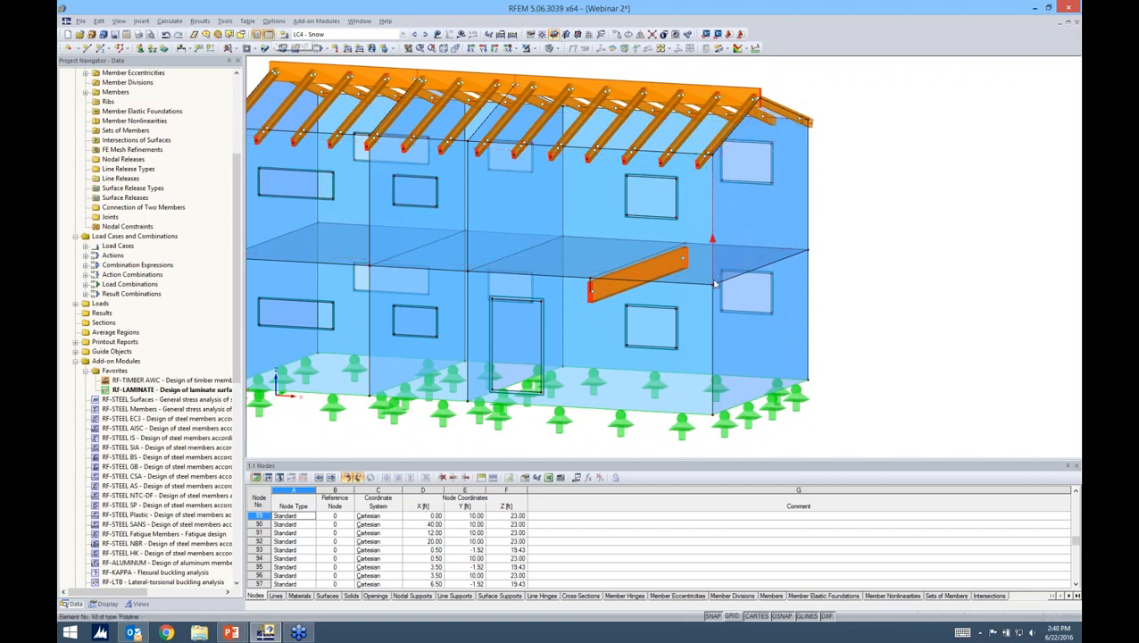
{"action": "left_click", "coordinate": [141, 20]}
{"action": "mouse_move", "coordinate": [148, 35]}
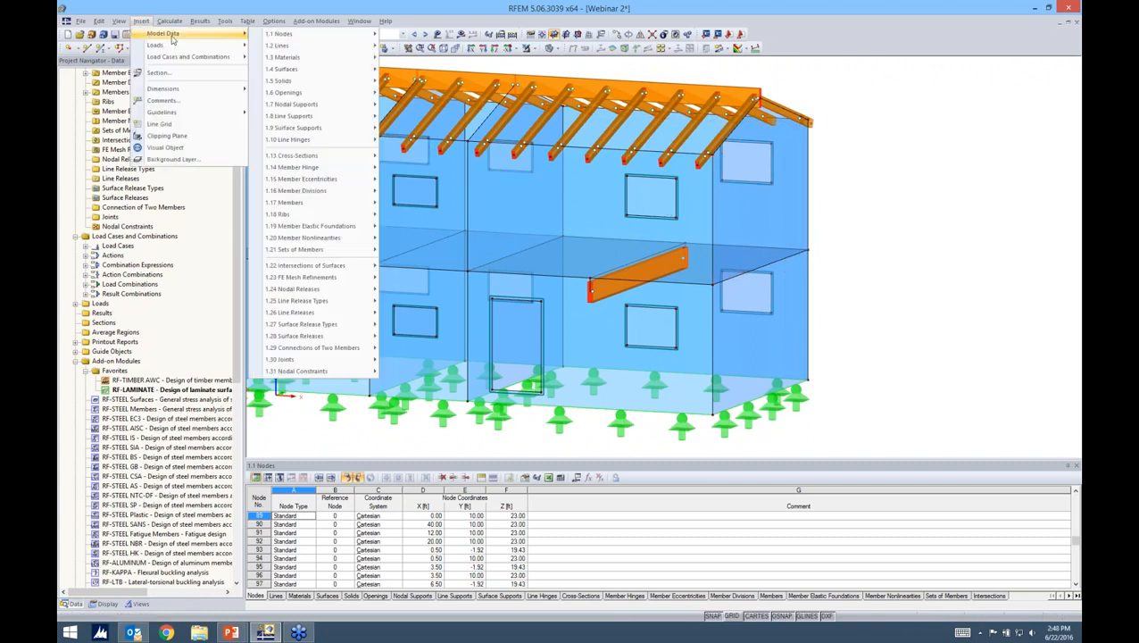
{"action": "mouse_move", "coordinate": [303, 141]}
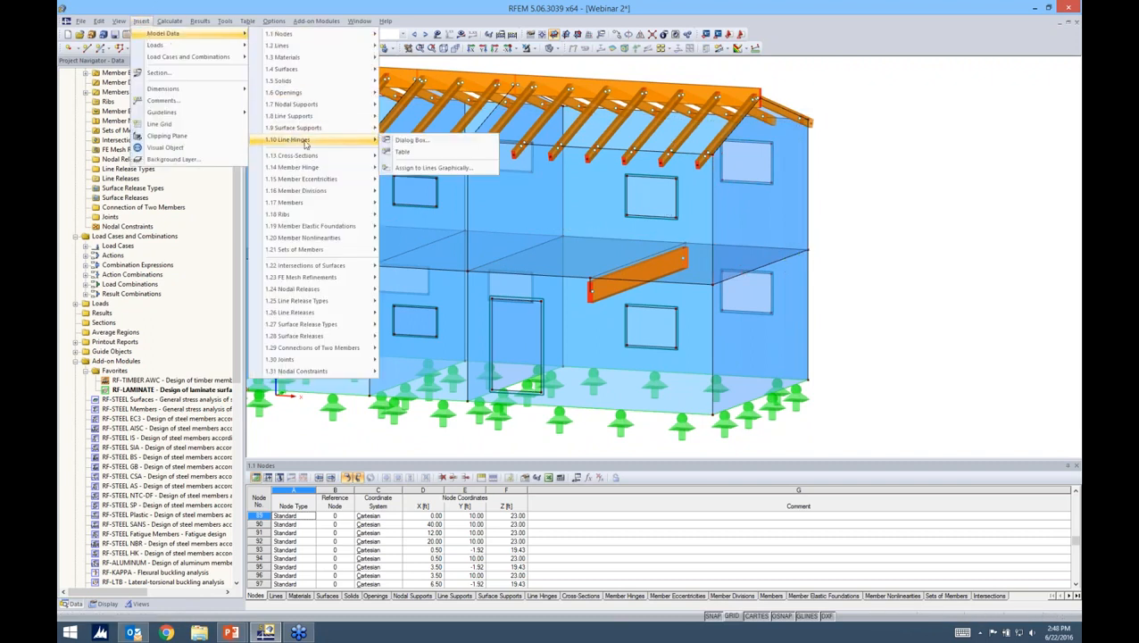
{"action": "left_click", "coordinate": [430, 168]}
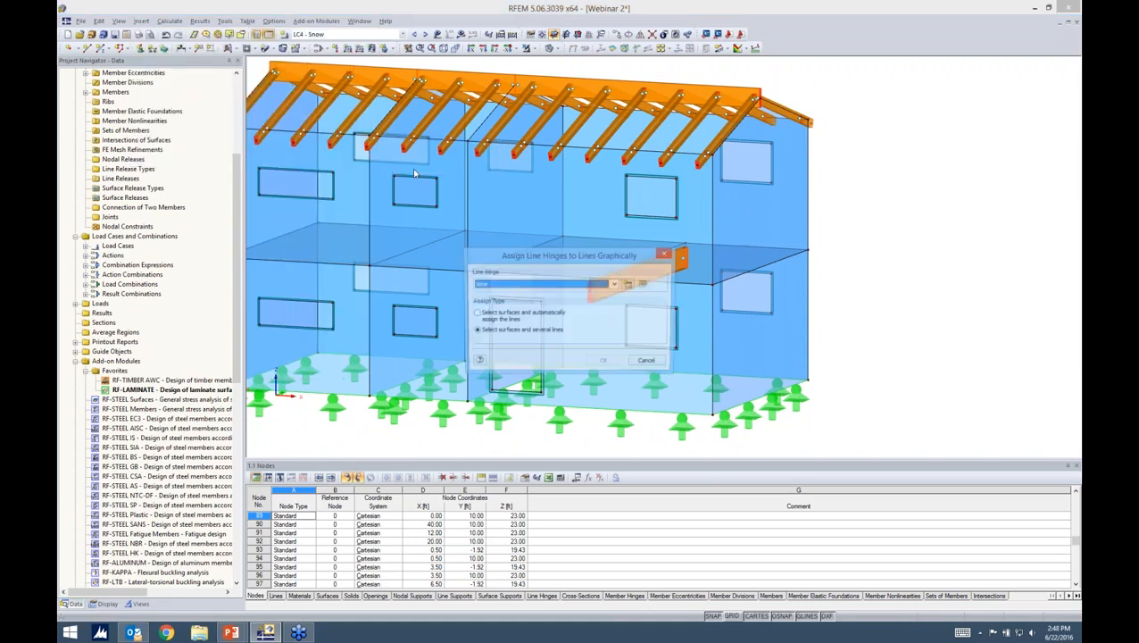
{"action": "left_click", "coordinate": [665, 276]}
{"action": "left_click_drag", "start_coordinate": [644, 217], "coordinate": [671, 200]}
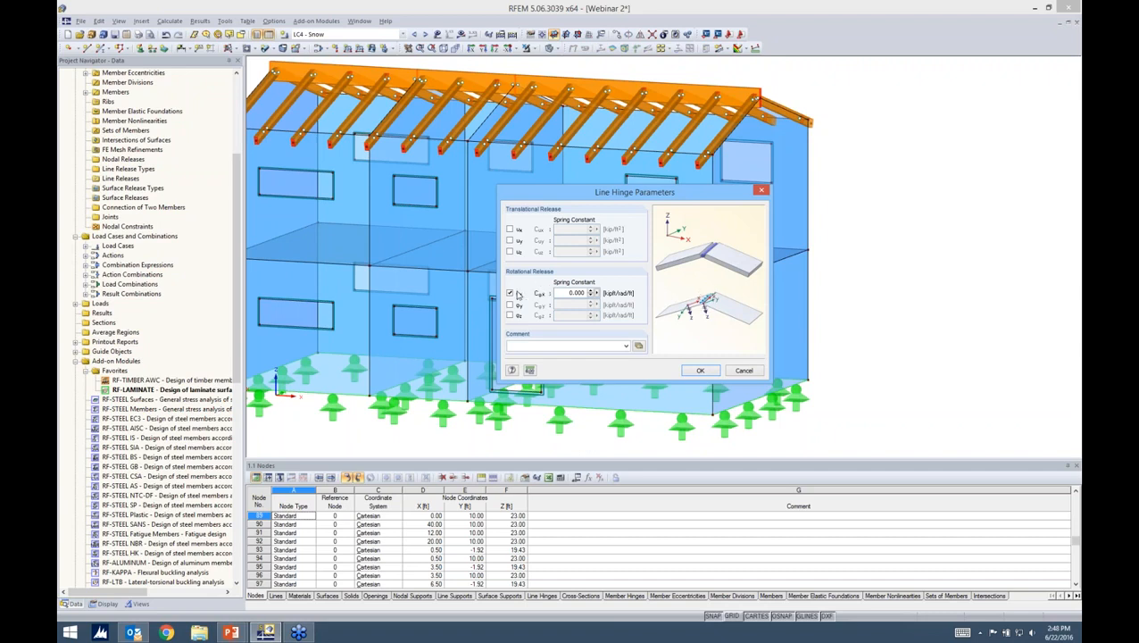
{"action": "left_click", "coordinate": [510, 230]}
{"action": "double_click", "coordinate": [580, 230]}
{"action": "type", "text": "3"}
{"action": "left_click", "coordinate": [697, 369]}
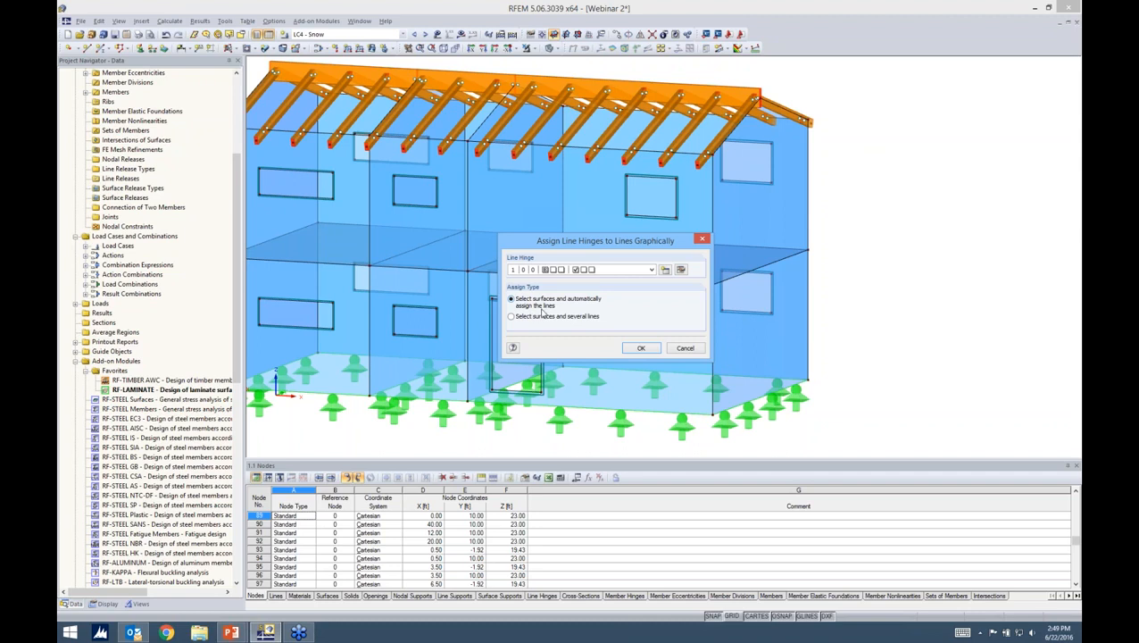
- Assign the line hinge to all wall and floor surfaces on both storeys with automatic line assignment
{"action": "left_click", "coordinate": [640, 348]}
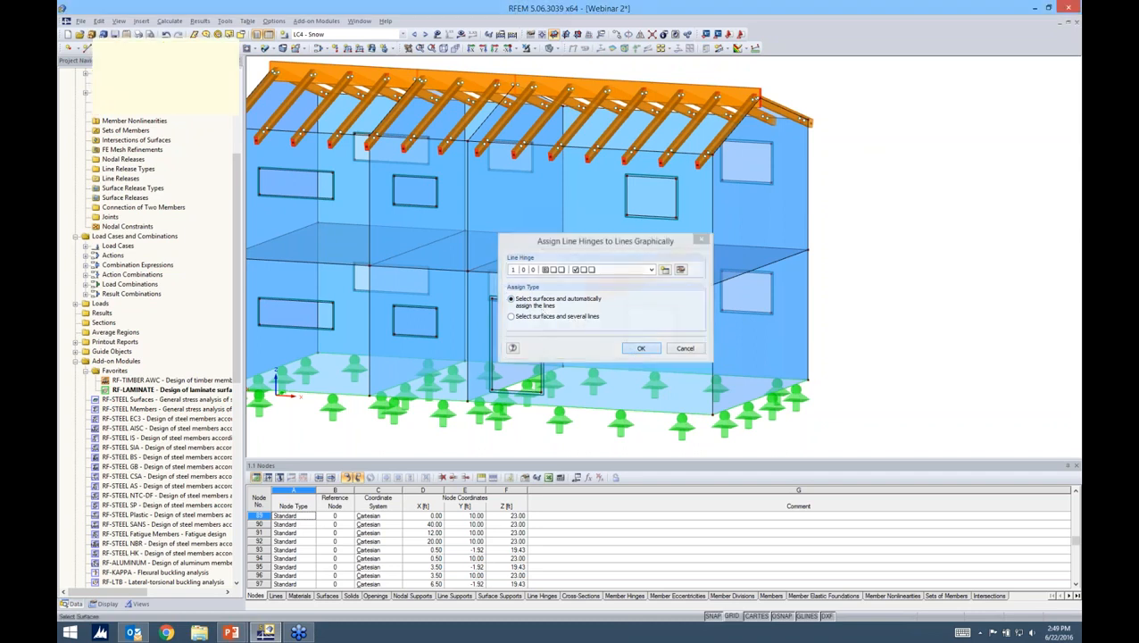
{"action": "middle_click_drag", "start_coordinate": [814, 286], "coordinate": [946, 278], "text": "ctrl"}
{"action": "left_click_drag", "start_coordinate": [906, 238], "coordinate": [301, 234]}
{"action": "left_click_drag", "start_coordinate": [940, 373], "coordinate": [341, 344]}
{"action": "left_click", "coordinate": [182, 105]}
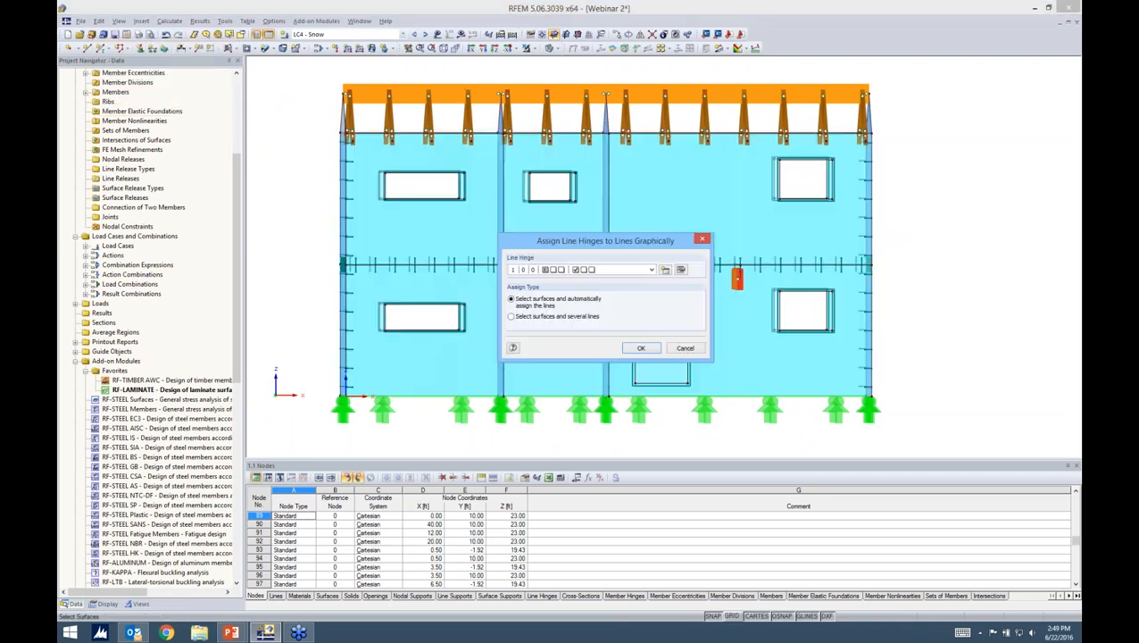
{"action": "left_click", "coordinate": [685, 348]}
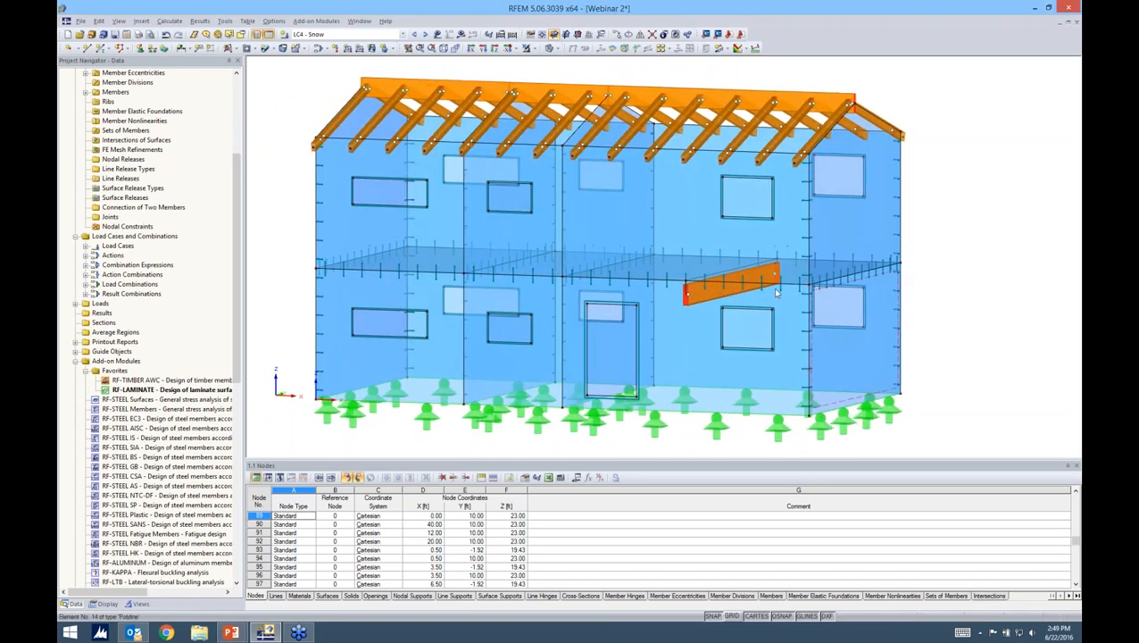
- Check the release settings of the line hinge on the upper-storey front corner, line 68
{"action": "middle_click_drag", "start_coordinate": [907, 120], "coordinate": [827, 101]}
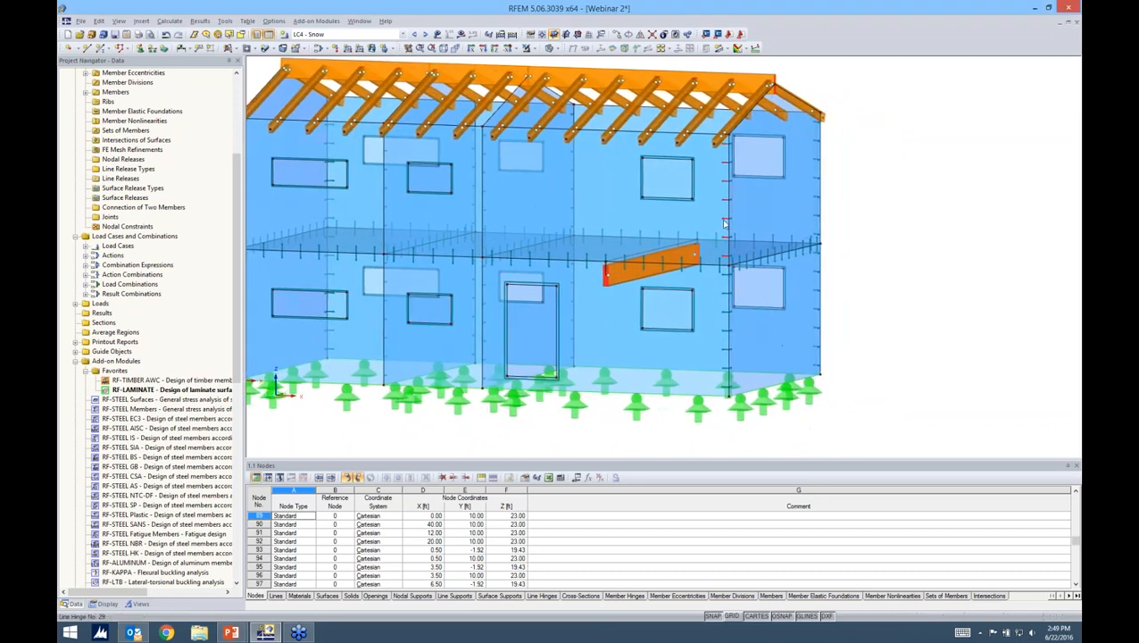
{"action": "double_click", "coordinate": [724, 221]}
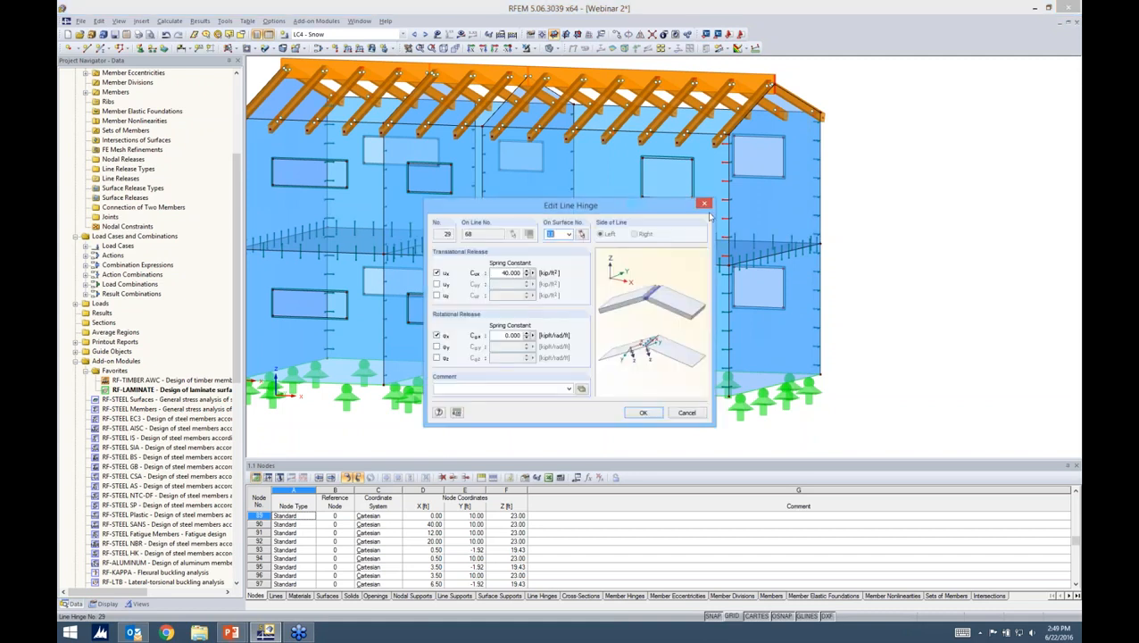
{"action": "left_click", "coordinate": [685, 413]}
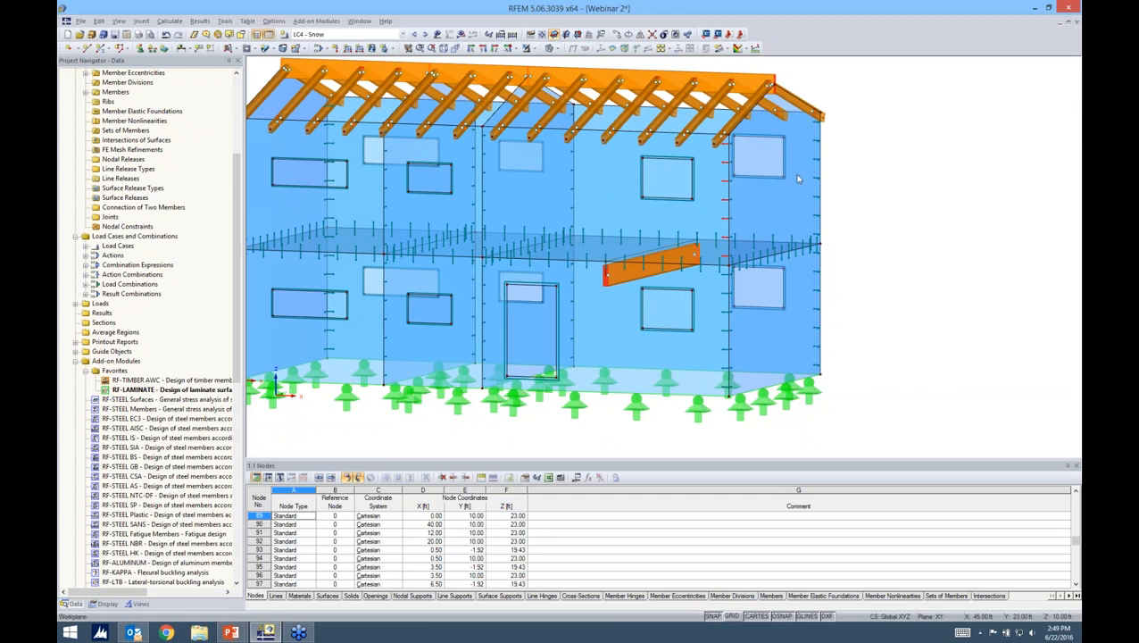
- Examine the assigned line hinges along the wall corners, floor edges and around the floor beam from both ends of the house
{"action": "middle_click_drag", "start_coordinate": [870, 285], "coordinate": [794, 258], "text": "ctrl"}
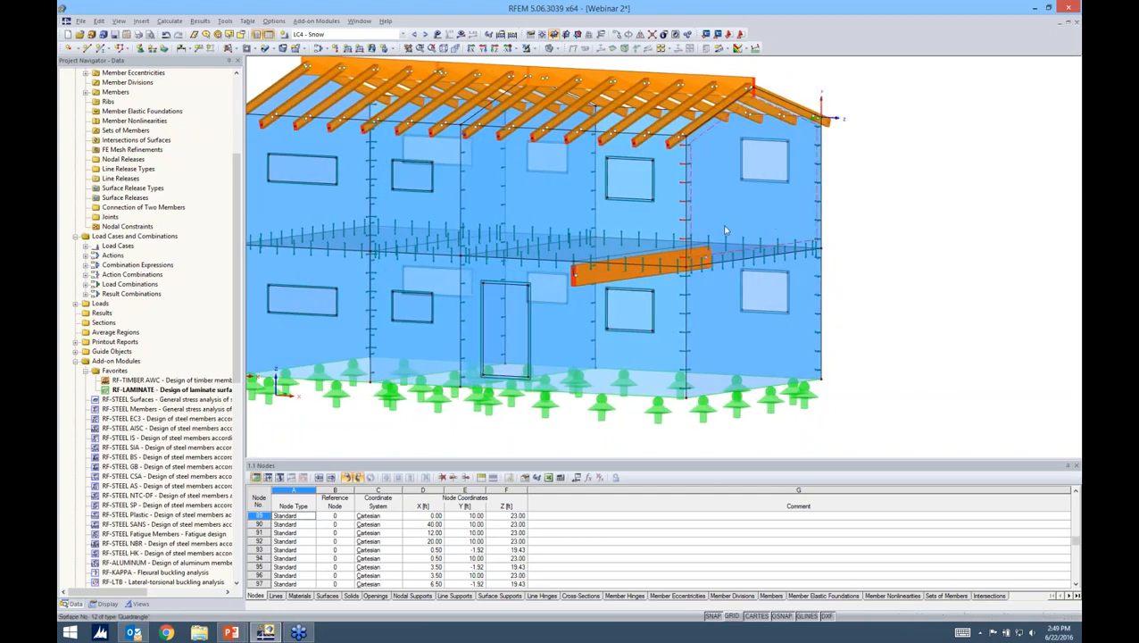
{"action": "scroll", "coordinate": [715, 229], "scroll_direction": "up", "scroll_amount": 2}
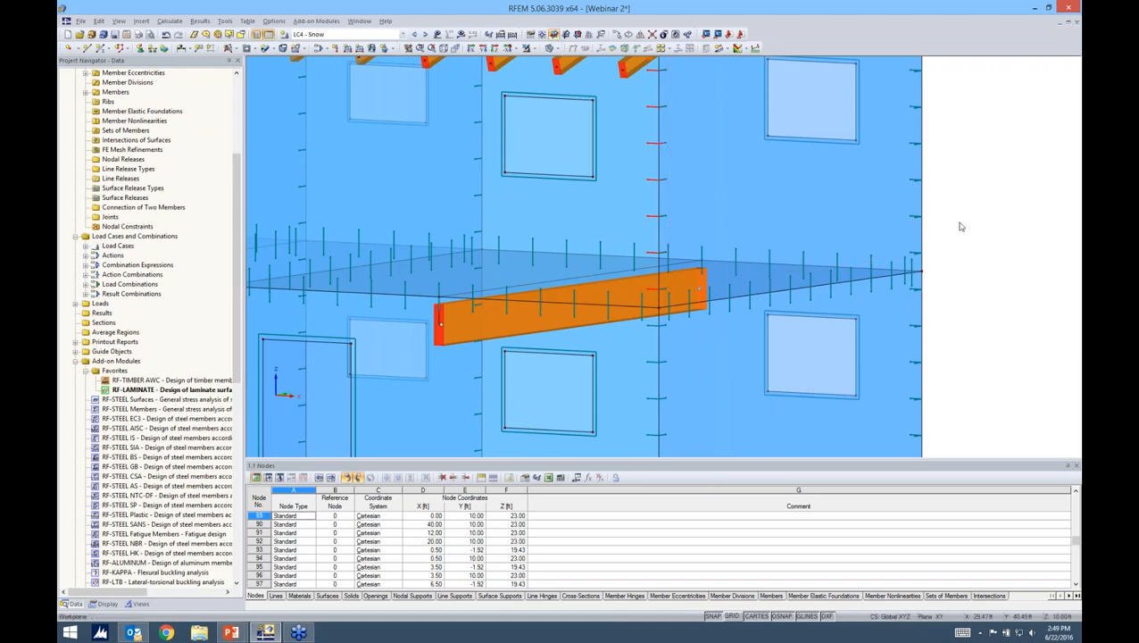
{"action": "scroll", "coordinate": [958, 224], "scroll_direction": "down", "scroll_amount": 1}
{"action": "middle_click_drag", "start_coordinate": [938, 229], "coordinate": [803, 210]}
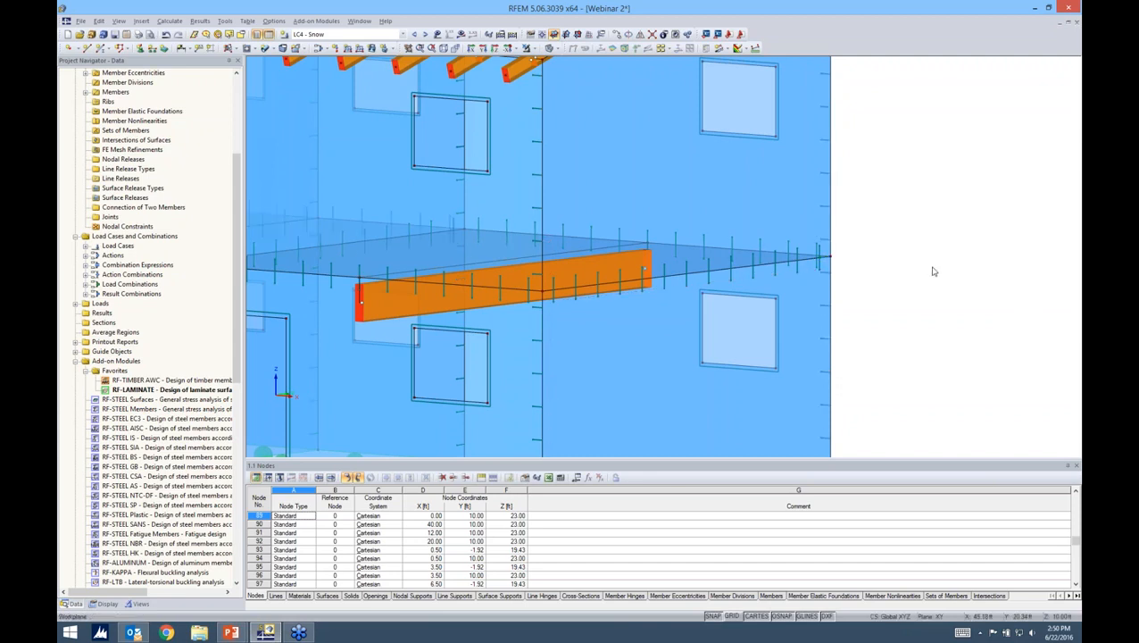
{"action": "scroll", "coordinate": [933, 270], "scroll_direction": "down", "scroll_amount": 5}
{"action": "scroll", "coordinate": [844, 302], "scroll_direction": "up", "scroll_amount": 3}
{"action": "middle_click_drag", "start_coordinate": [638, 321], "coordinate": [830, 332], "text": "ctrl"}
{"action": "scroll", "coordinate": [432, 172], "scroll_direction": "up", "scroll_amount": 1}
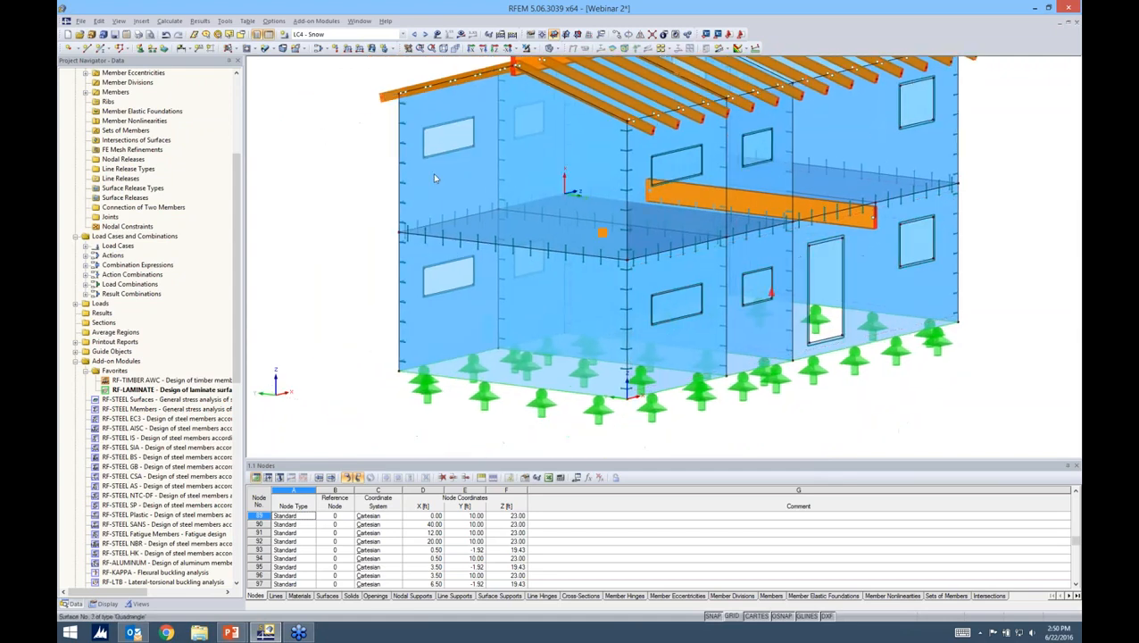
{"action": "scroll", "coordinate": [428, 200], "scroll_direction": "up", "scroll_amount": 1}
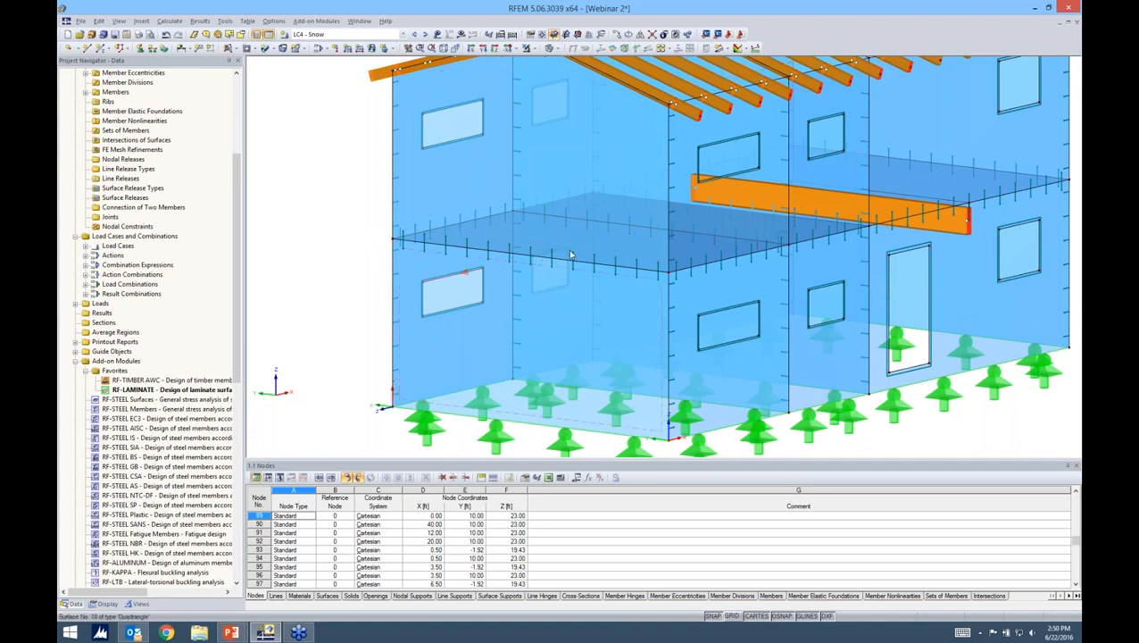
{"action": "scroll", "coordinate": [499, 252], "scroll_direction": "down", "scroll_amount": 5}
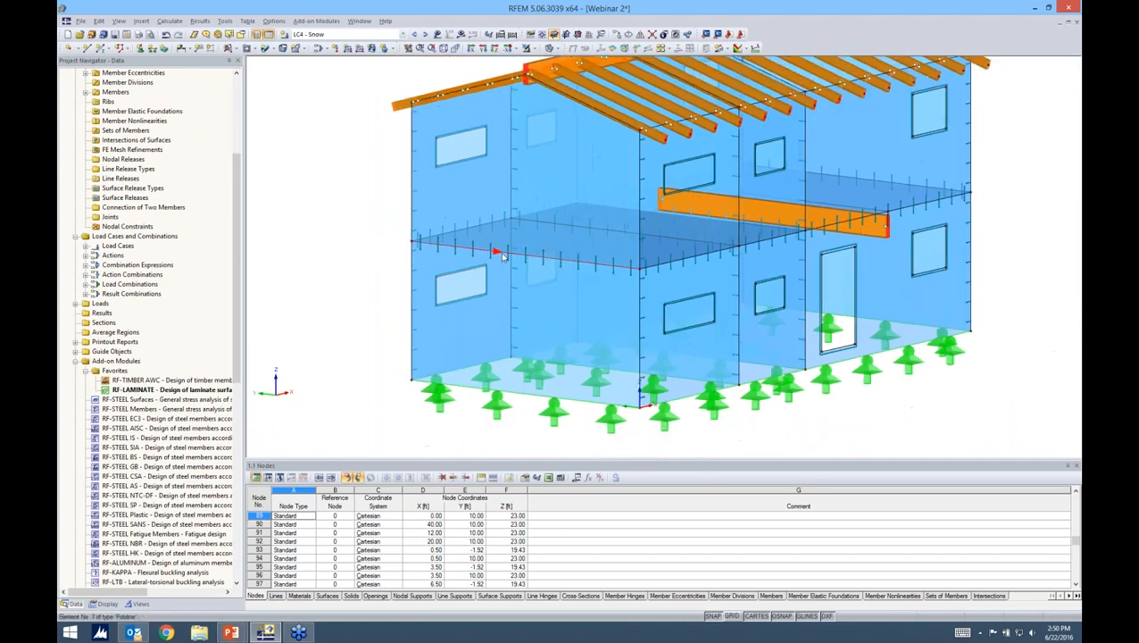
- Isolate the intermediate floor surfaces and their edges between the two storeys from the rest of the house
{"action": "middle_click_drag", "start_coordinate": [659, 387], "coordinate": [561, 341], "text": "ctrl"}
{"action": "left_click_drag", "start_coordinate": [412, 219], "coordinate": [866, 234]}
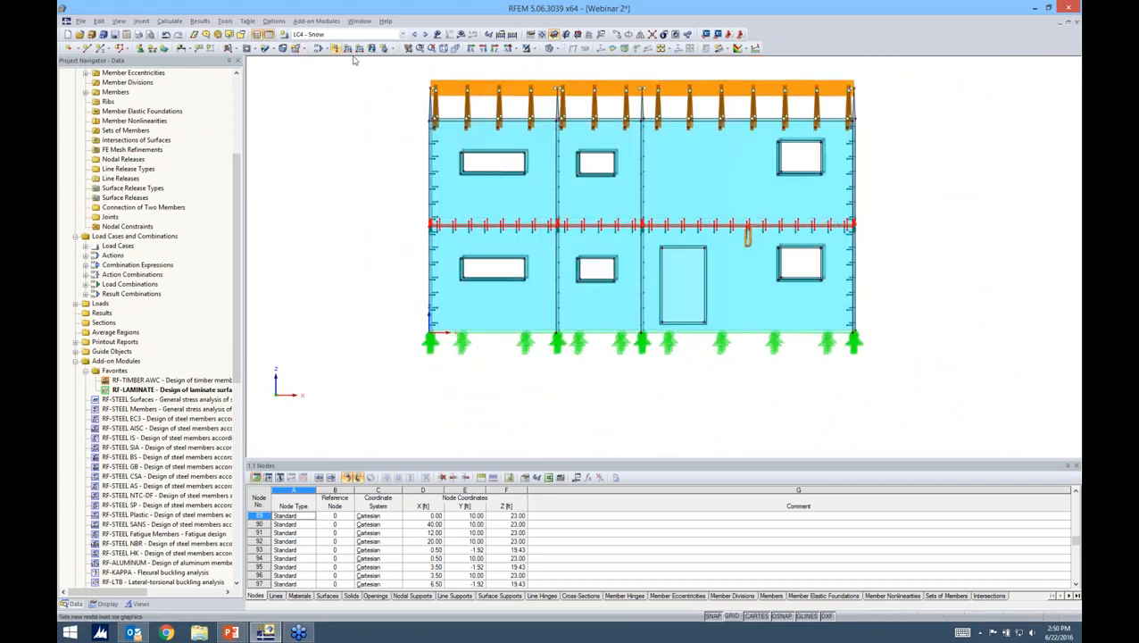
{"action": "left_click", "coordinate": [534, 48]}
{"action": "left_click", "coordinate": [571, 66]}
{"action": "left_click", "coordinate": [1010, 284]}
{"action": "middle_click_drag", "start_coordinate": [956, 259], "coordinate": [786, 357], "text": "ctrl"}
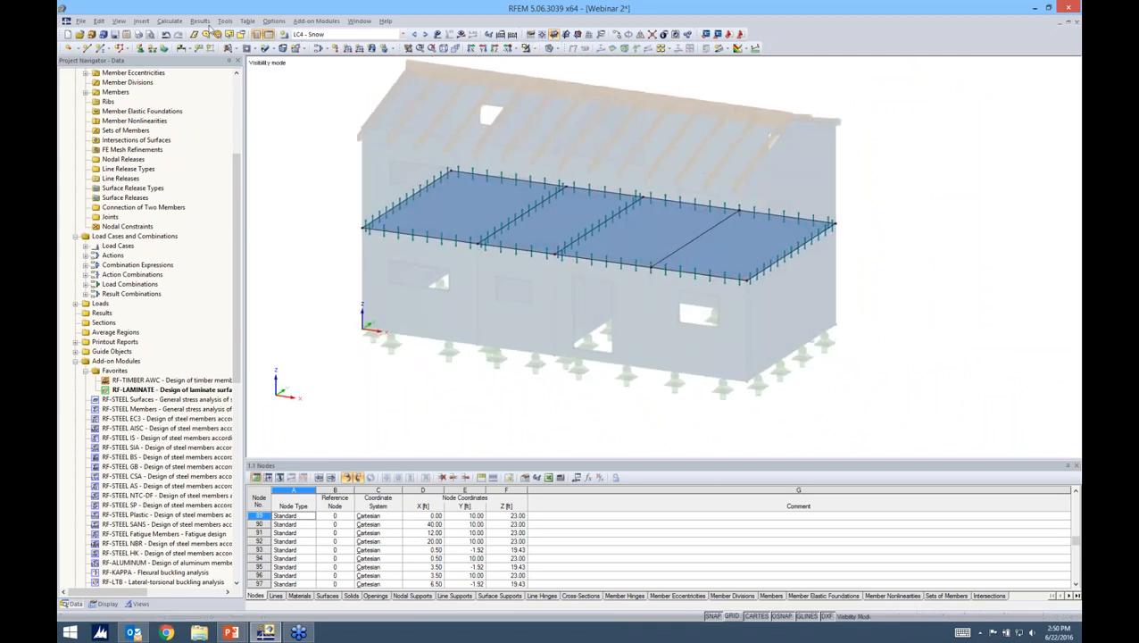
- Assign line hinge 2 graphically to floor surface 8 along line 22, selecting the surface and line individually
{"action": "left_click", "coordinate": [141, 21]}
{"action": "mouse_move", "coordinate": [146, 34]}
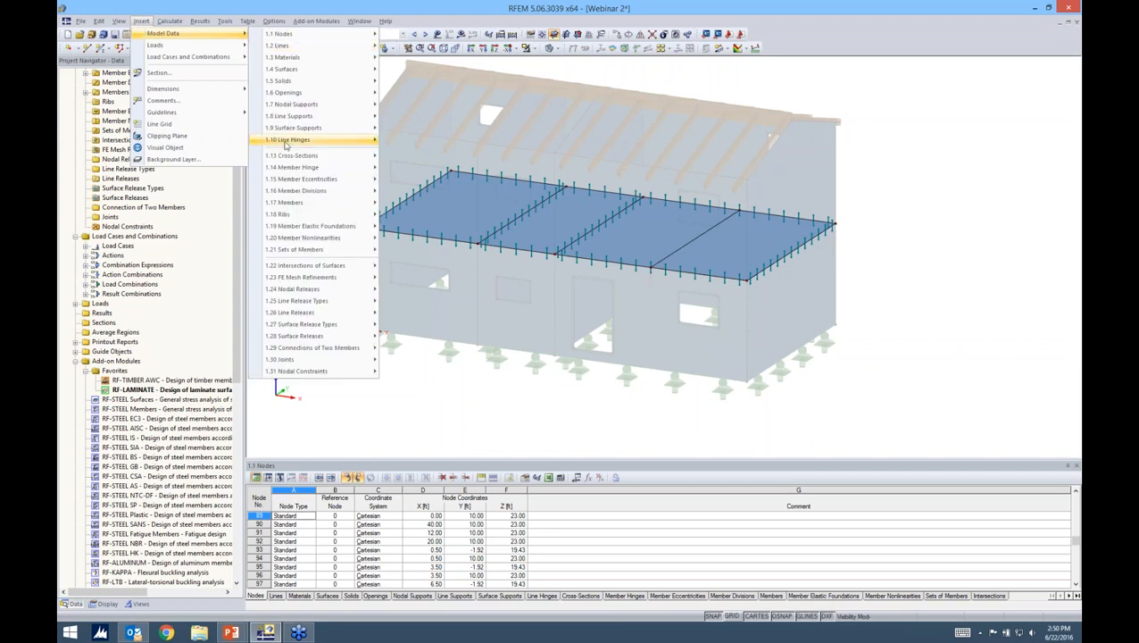
{"action": "mouse_move", "coordinate": [284, 141]}
{"action": "left_click", "coordinate": [433, 168]}
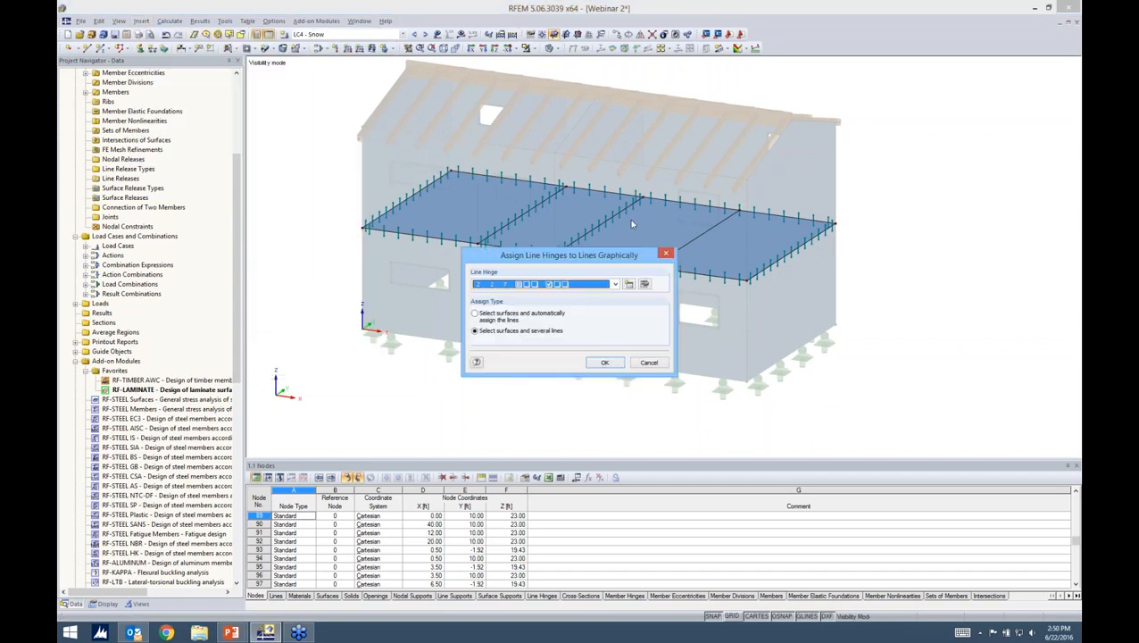
{"action": "left_click_drag", "start_coordinate": [612, 259], "coordinate": [875, 178]}
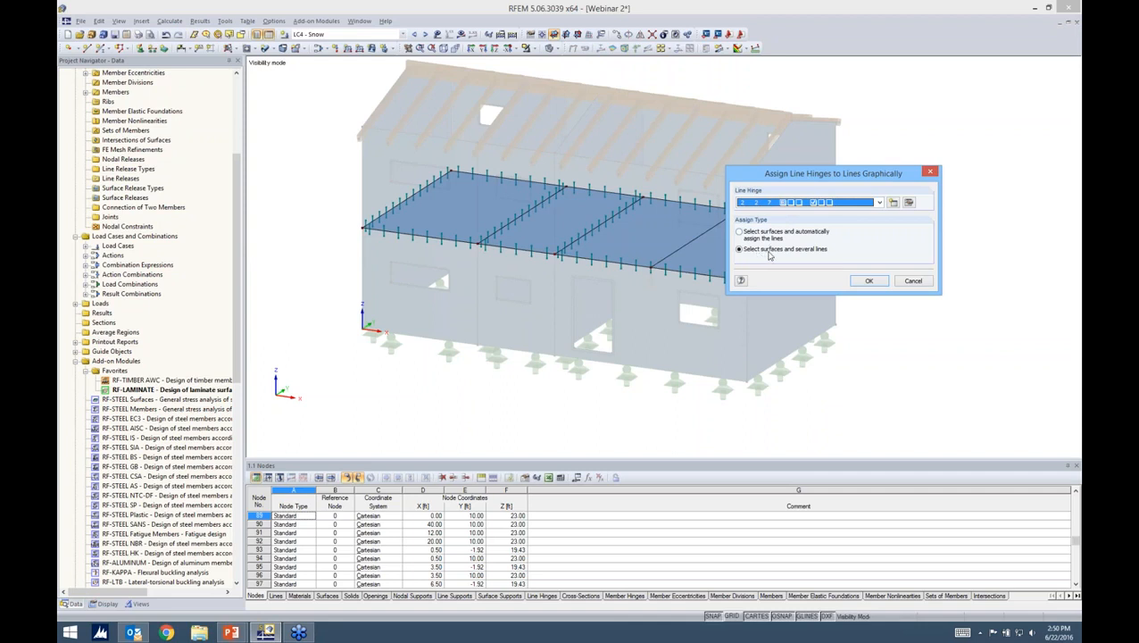
{"action": "left_click", "coordinate": [868, 281]}
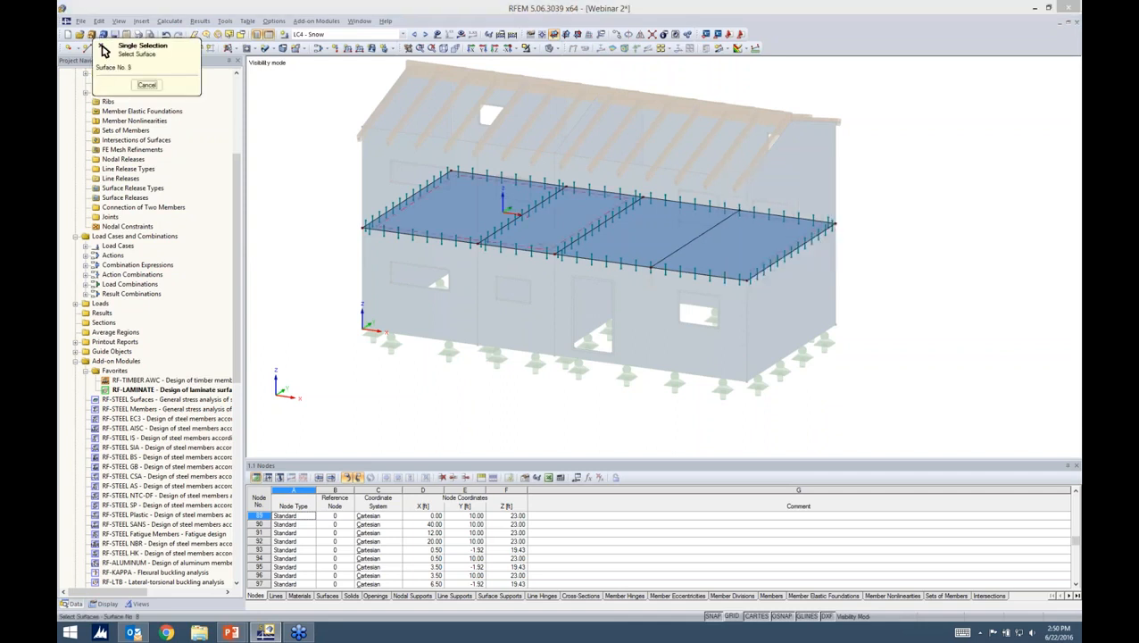
{"action": "left_click", "coordinate": [535, 223]}
{"action": "left_click", "coordinate": [587, 234]}
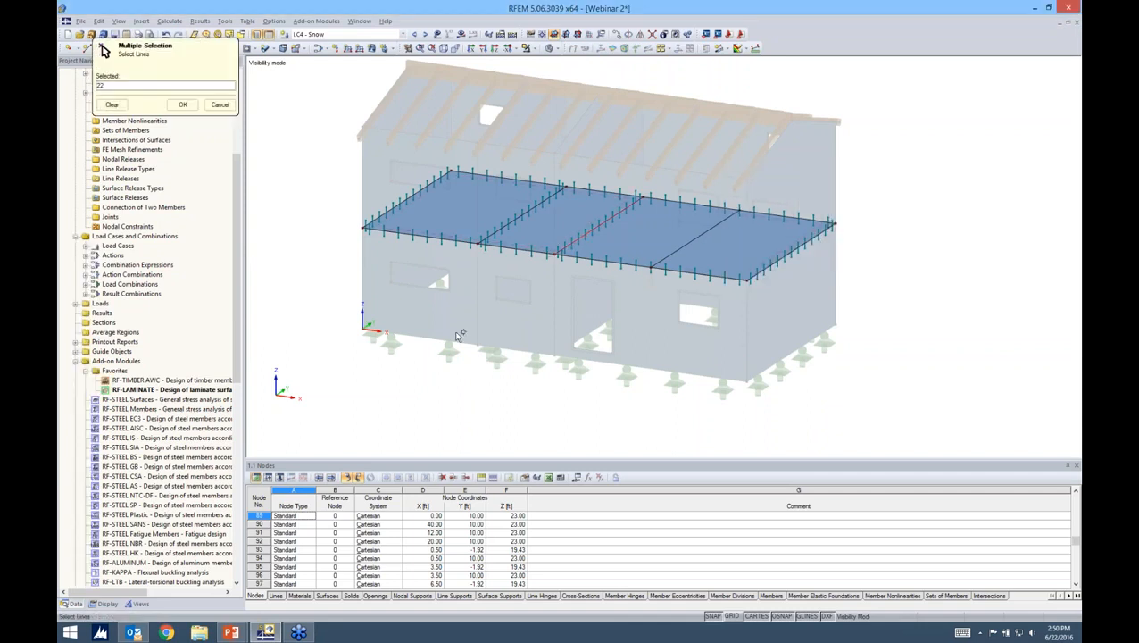
{"action": "left_click", "coordinate": [182, 105]}
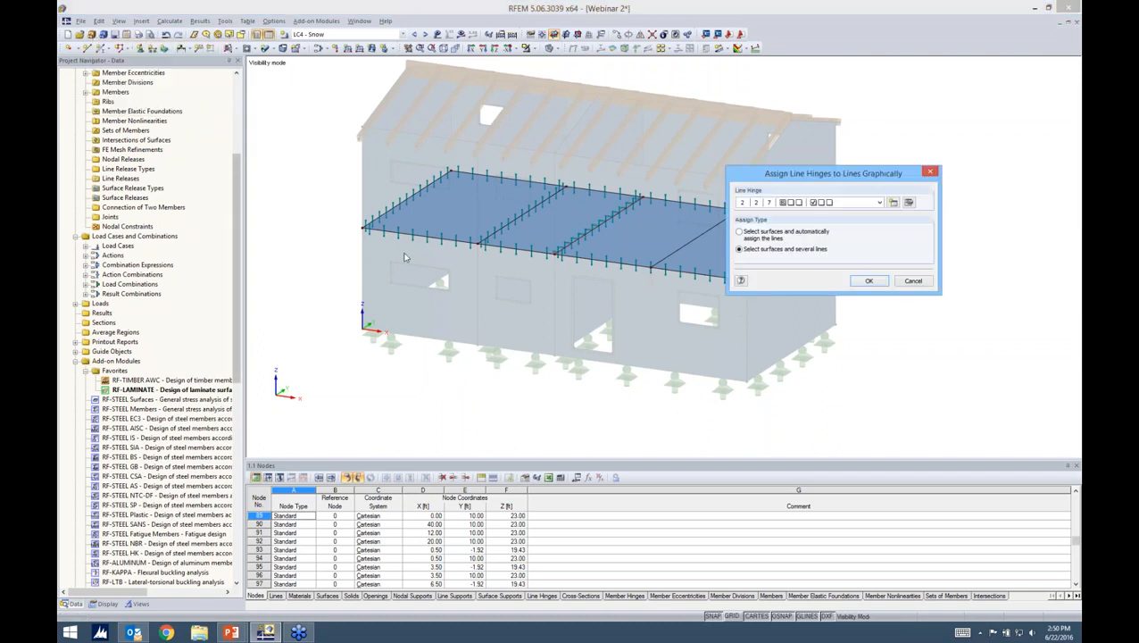
{"action": "left_click", "coordinate": [912, 280]}
- Check the hinges along the joint between floor surfaces 8 and 9, and restore visibility of the whole house
{"action": "scroll", "coordinate": [566, 256], "scroll_direction": "up", "scroll_amount": 5}
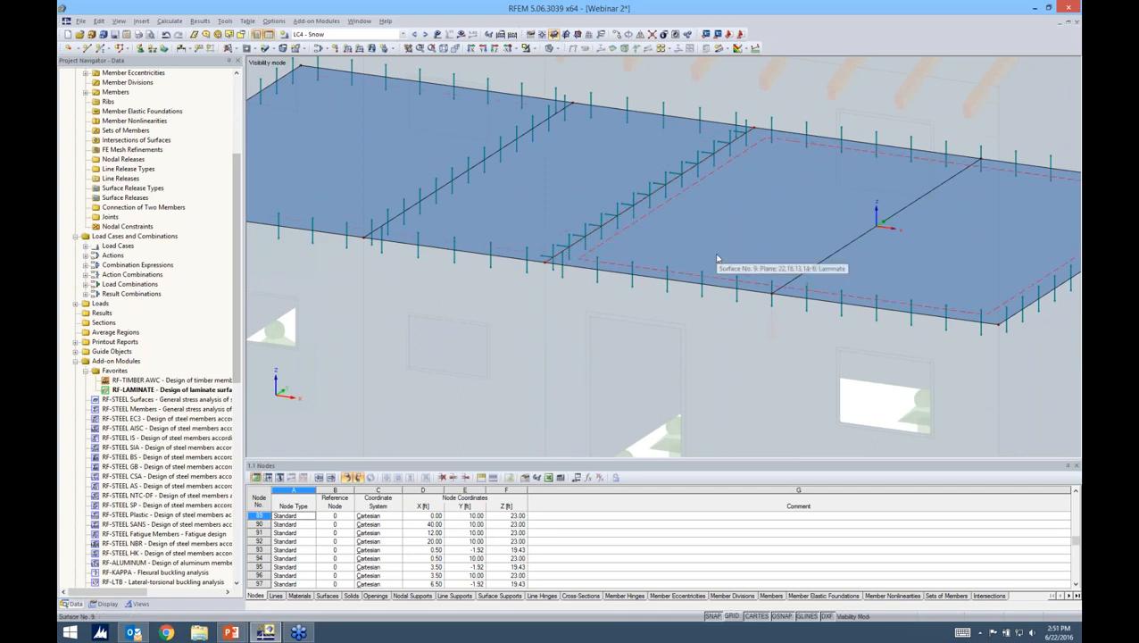
{"action": "scroll", "coordinate": [717, 260], "scroll_direction": "down", "scroll_amount": 5}
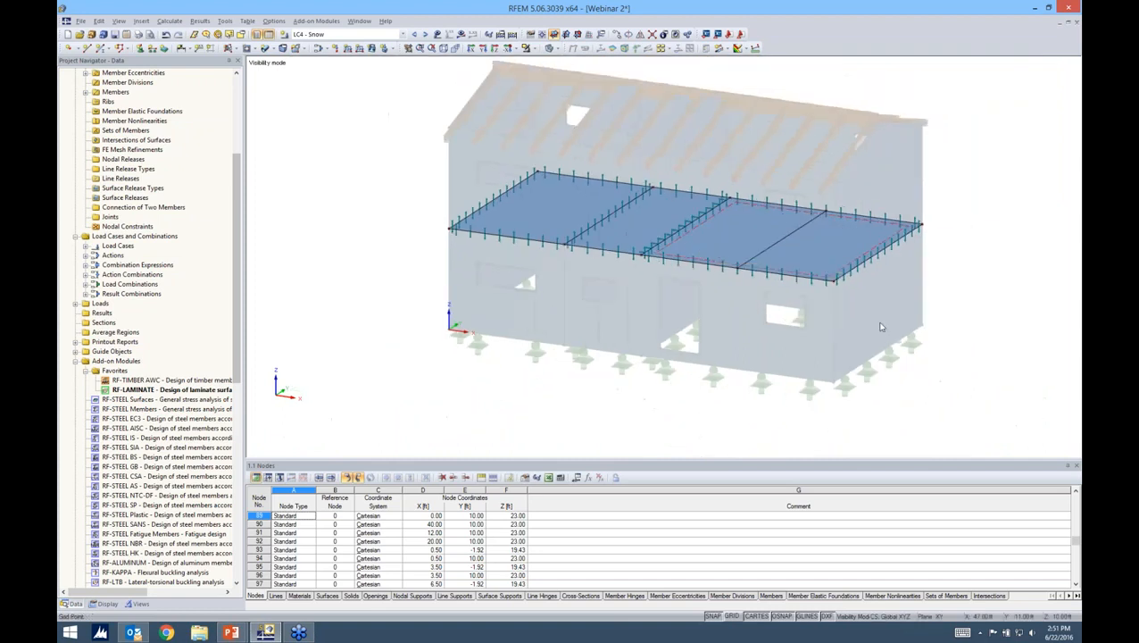
{"action": "left_click", "coordinate": [529, 48]}
{"action": "left_click", "coordinate": [566, 139]}
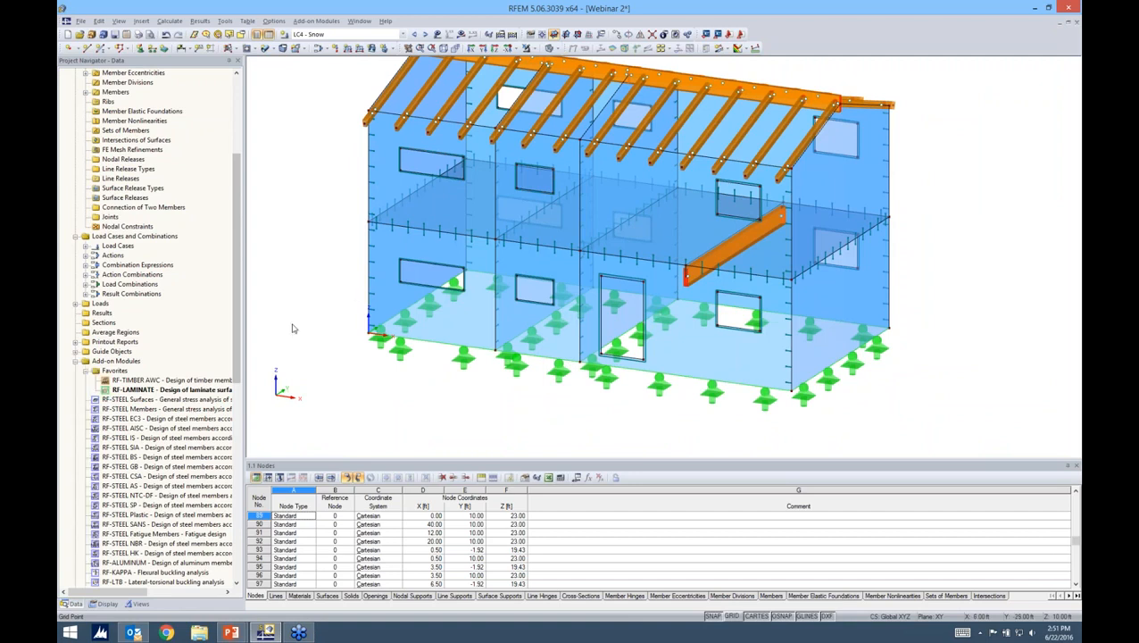
- Set the load duration of the wind load case LC3 to Ten minutes in RF-LAMINATE
{"action": "double_click", "coordinate": [157, 393]}
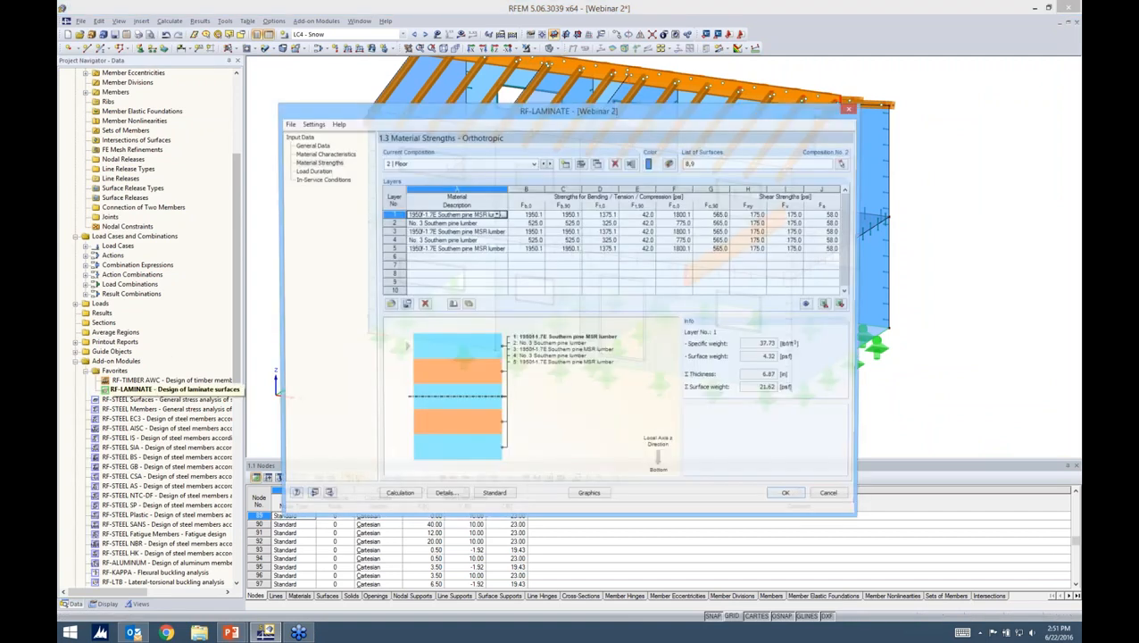
{"action": "left_click", "coordinate": [324, 162]}
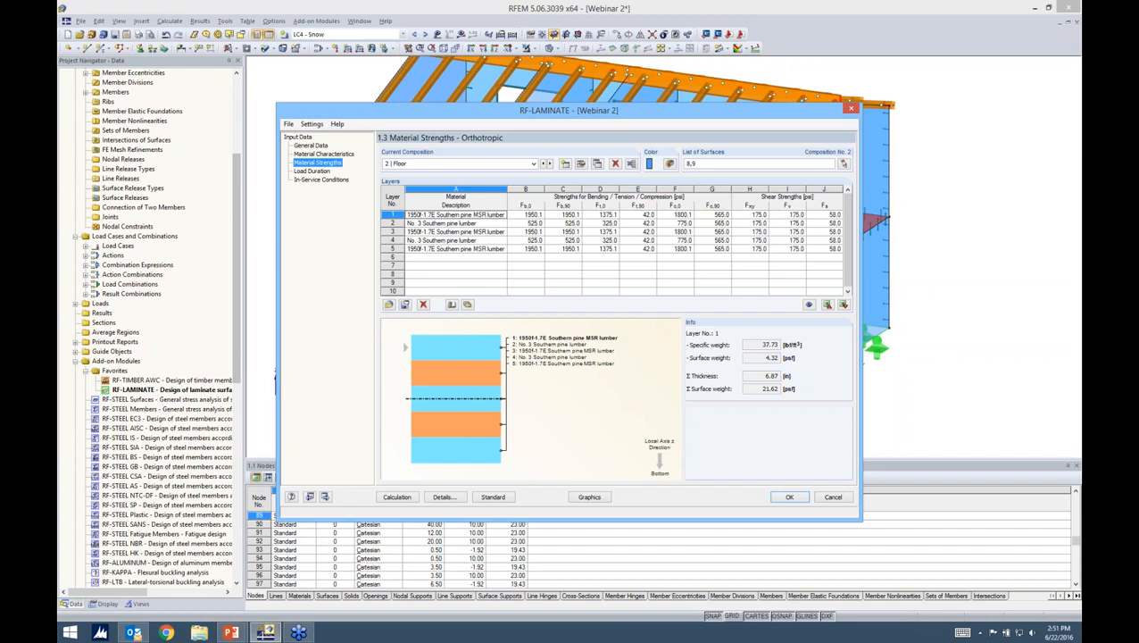
{"action": "left_click", "coordinate": [321, 170]}
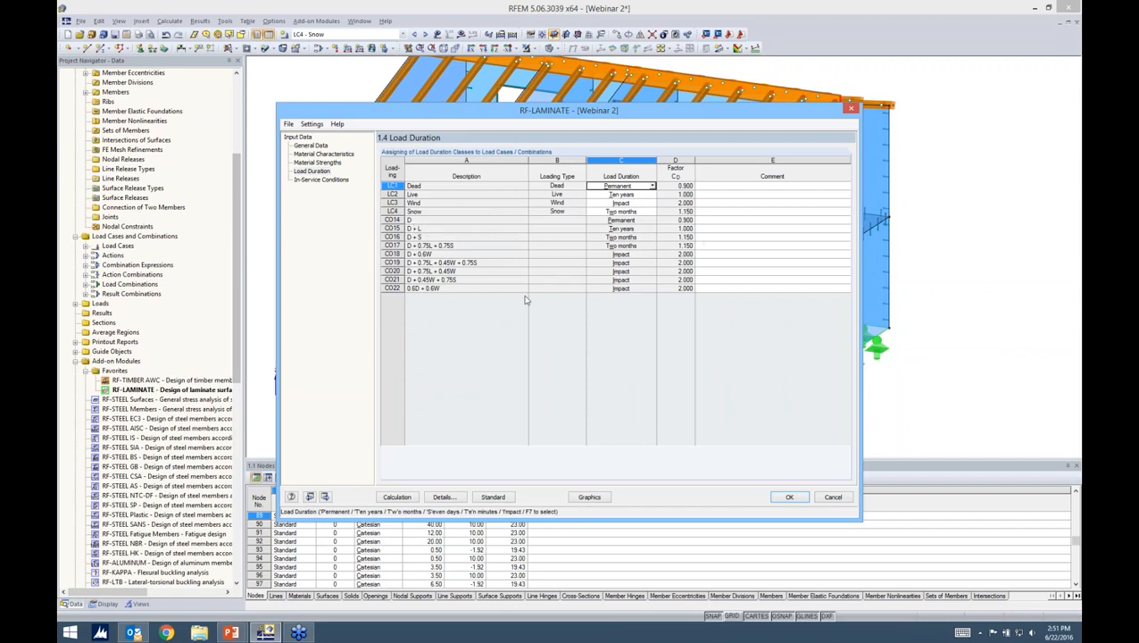
{"action": "left_click", "coordinate": [628, 204]}
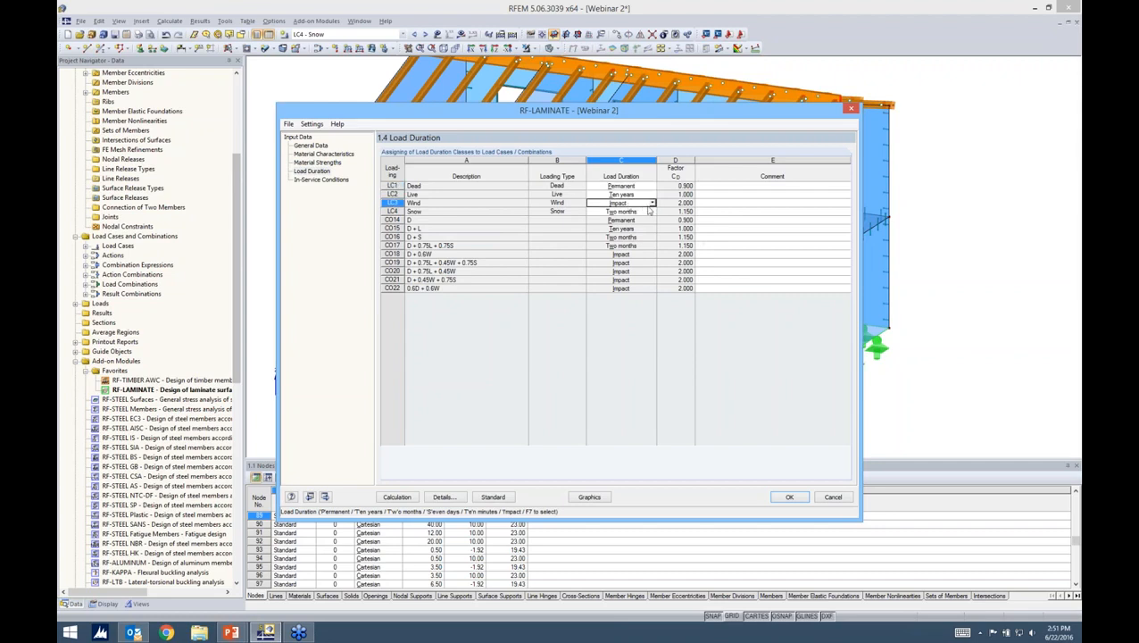
{"action": "left_click", "coordinate": [653, 204]}
{"action": "left_click", "coordinate": [616, 252]}
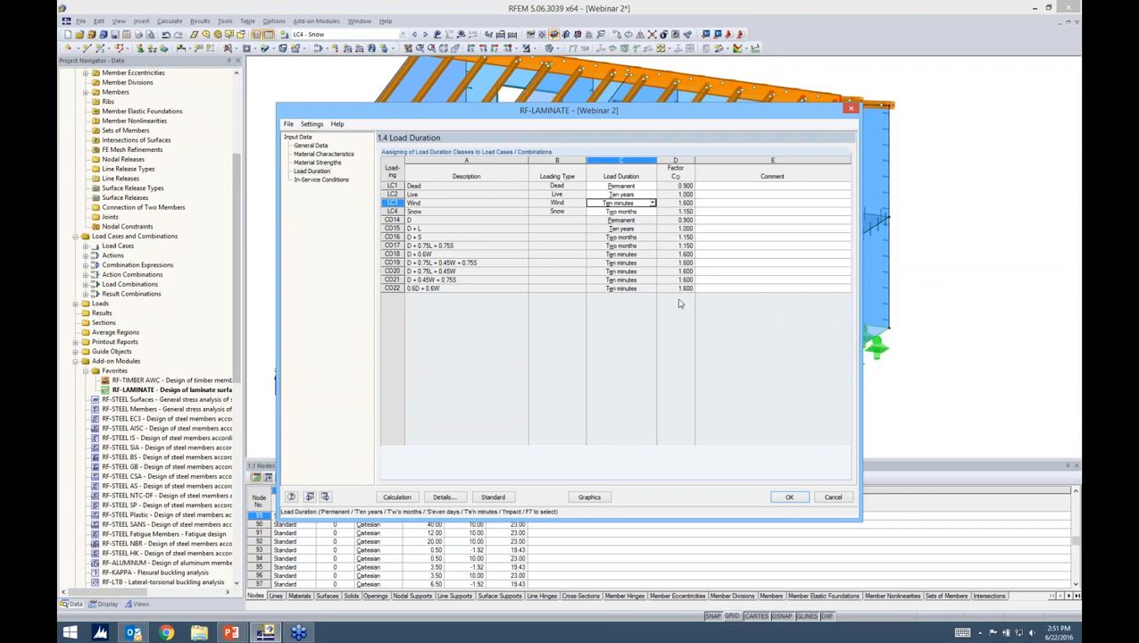
- Review the moisture service condition options and the ANSI/AWC NDS-2015 load duration, temperature and wet service factors, and close RF-LAMINATE
{"action": "left_click", "coordinate": [339, 182]}
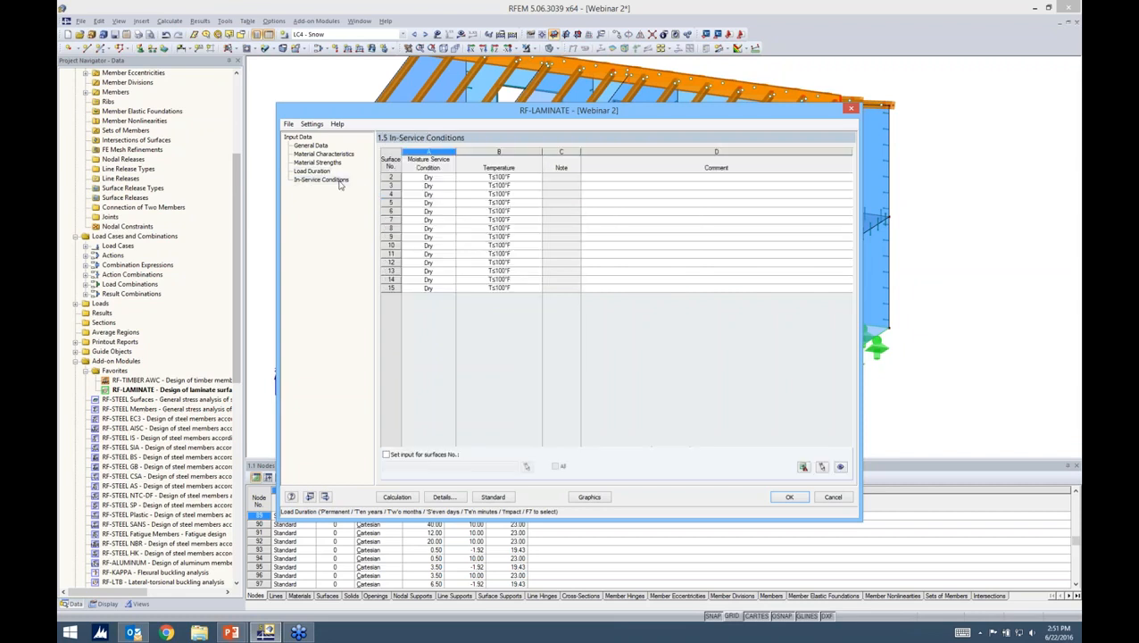
{"action": "left_click", "coordinate": [429, 177]}
{"action": "left_click", "coordinate": [451, 179]}
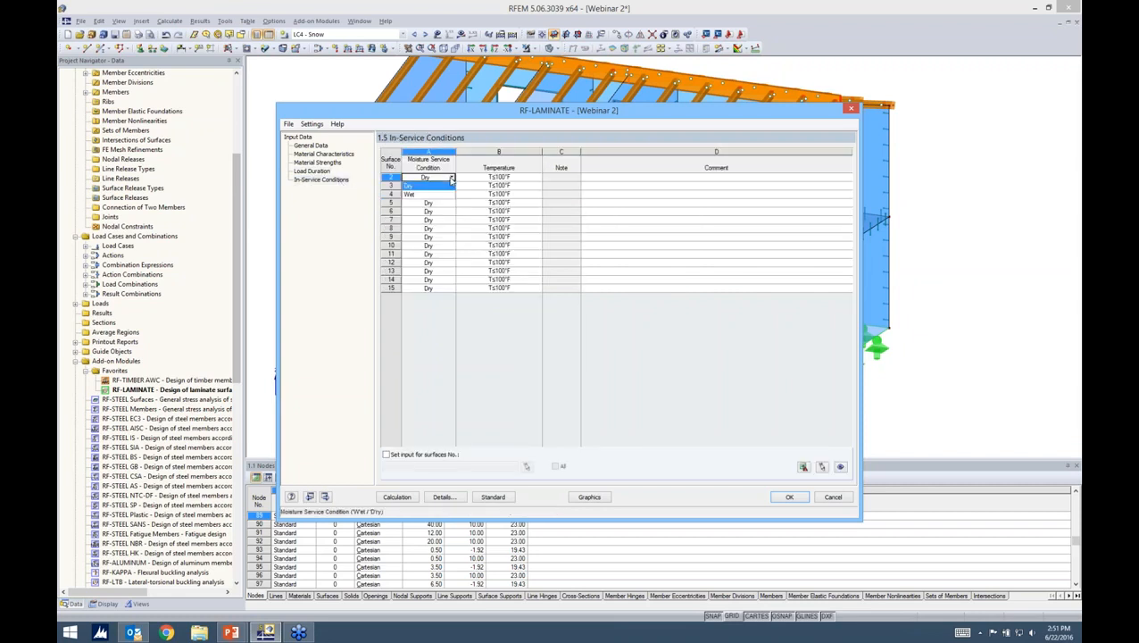
{"action": "left_click", "coordinate": [451, 180]}
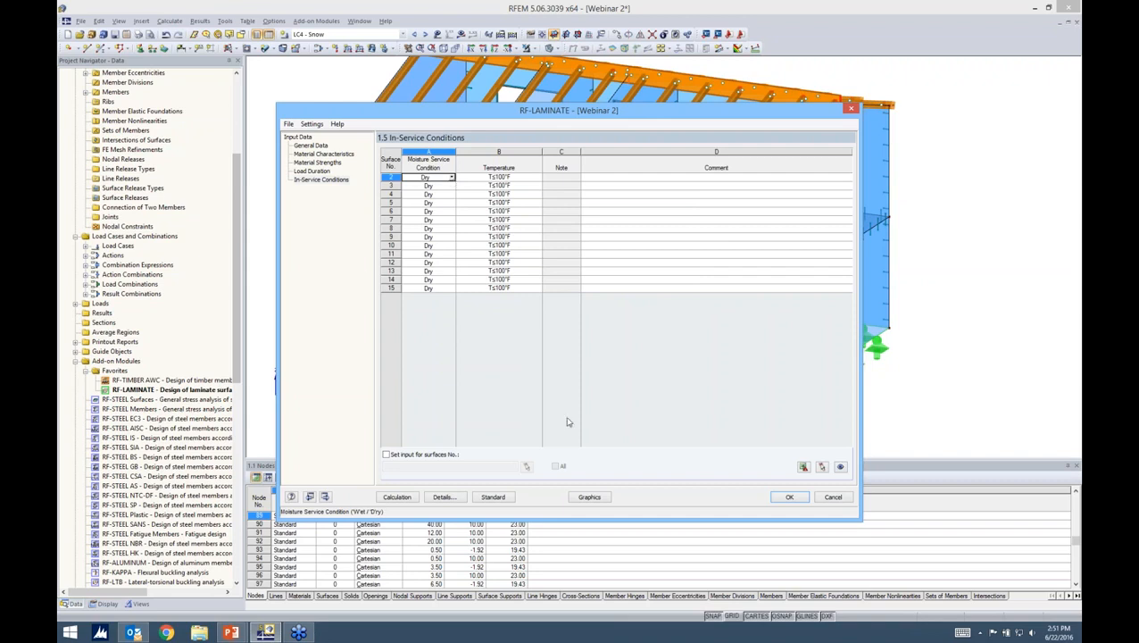
{"action": "left_click", "coordinate": [494, 497]}
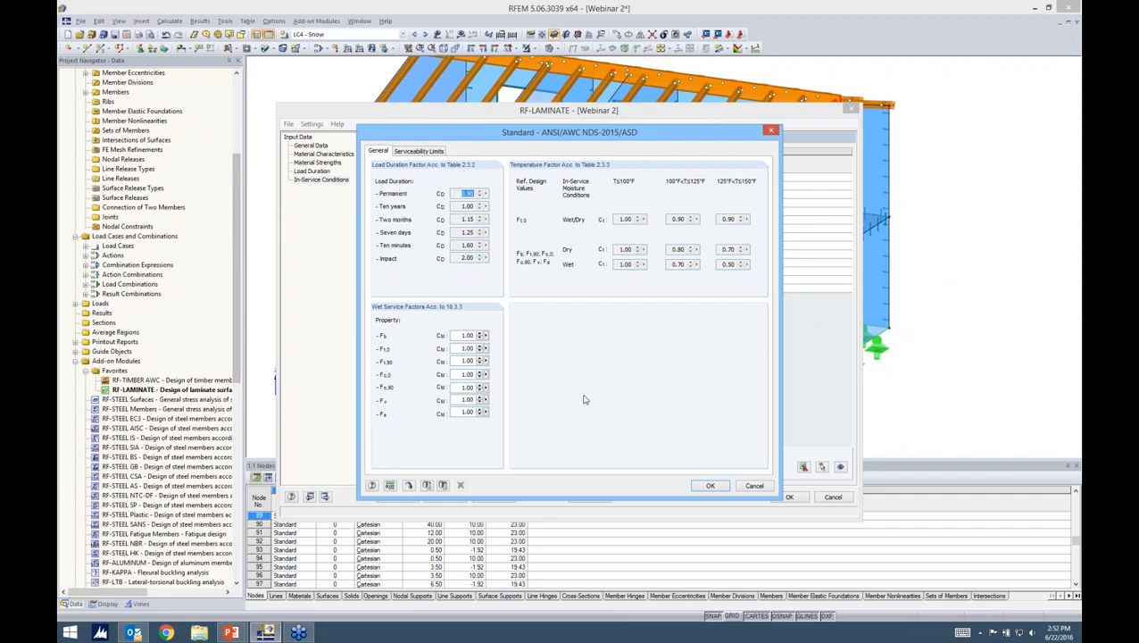
{"action": "left_click", "coordinate": [705, 483]}
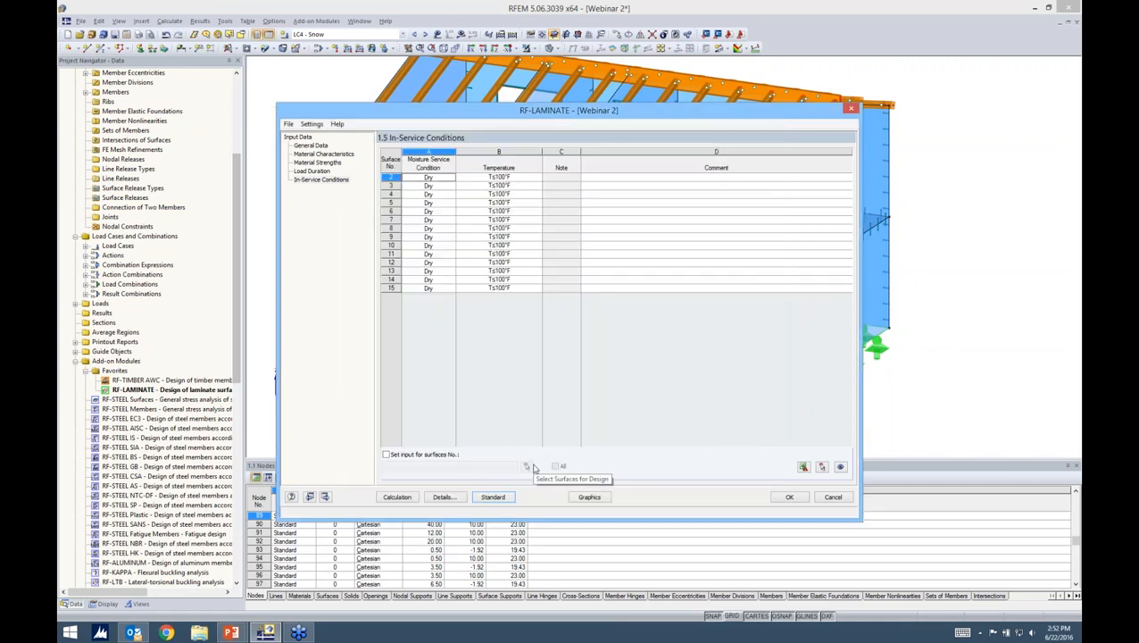
{"action": "left_click", "coordinate": [780, 498]}
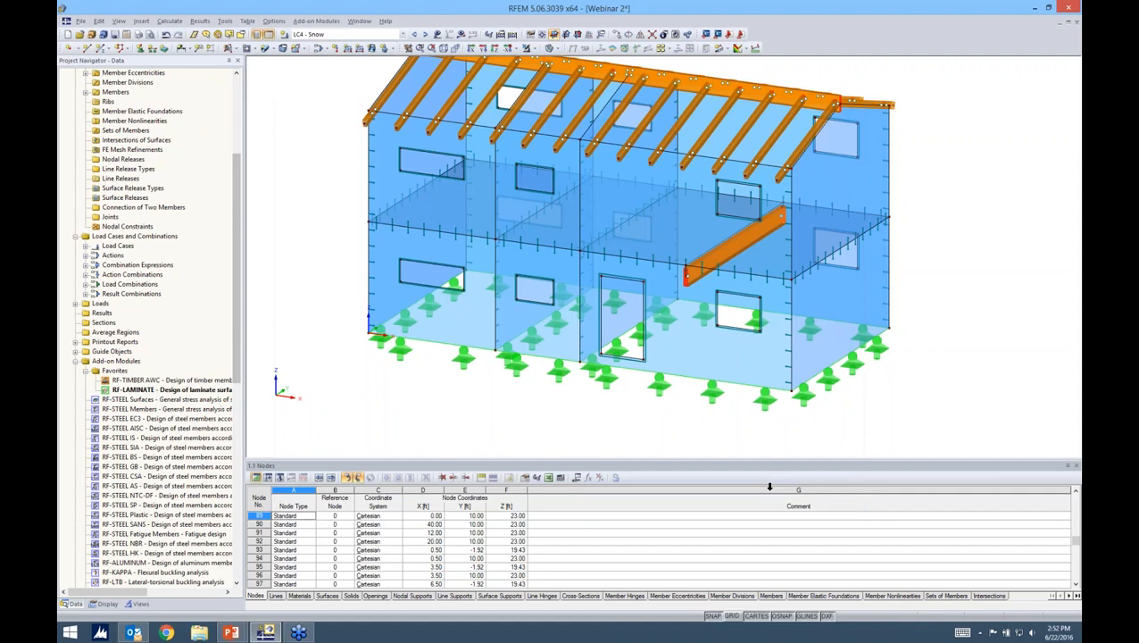
- Switch to the Webinar 1 model and expand its project data
{"action": "scroll", "coordinate": [243, 187], "scroll_direction": "up", "scroll_amount": 1}
{"action": "scroll", "coordinate": [243, 187], "scroll_direction": "up", "scroll_amount": 5}
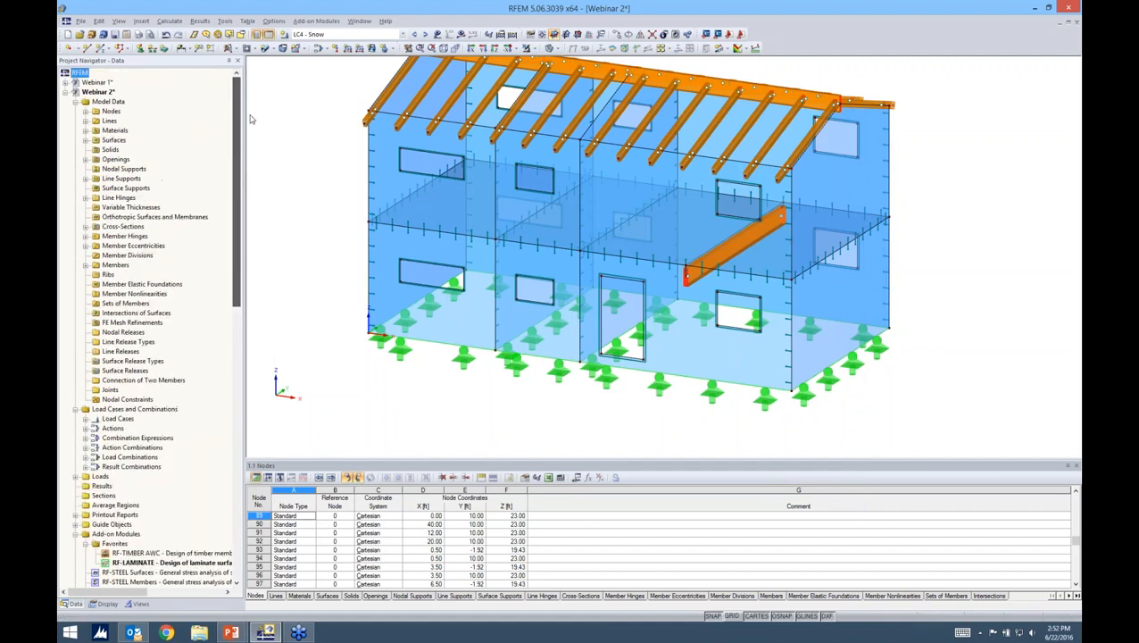
{"action": "left_click", "coordinate": [65, 92]}
{"action": "double_click", "coordinate": [94, 83]}
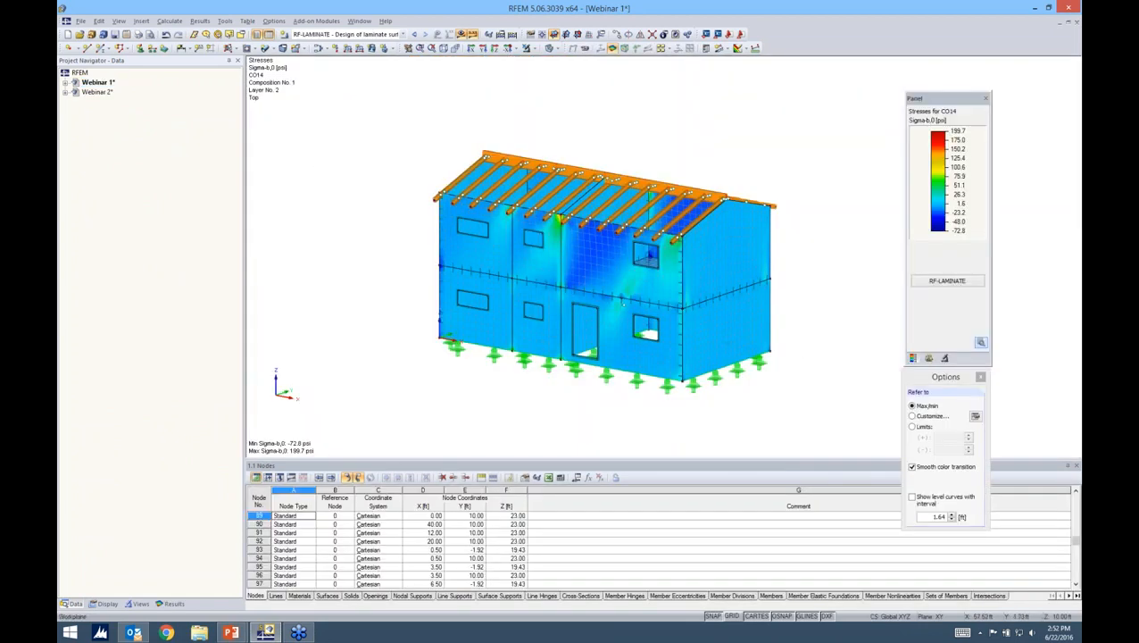
{"action": "left_click", "coordinate": [68, 83]}
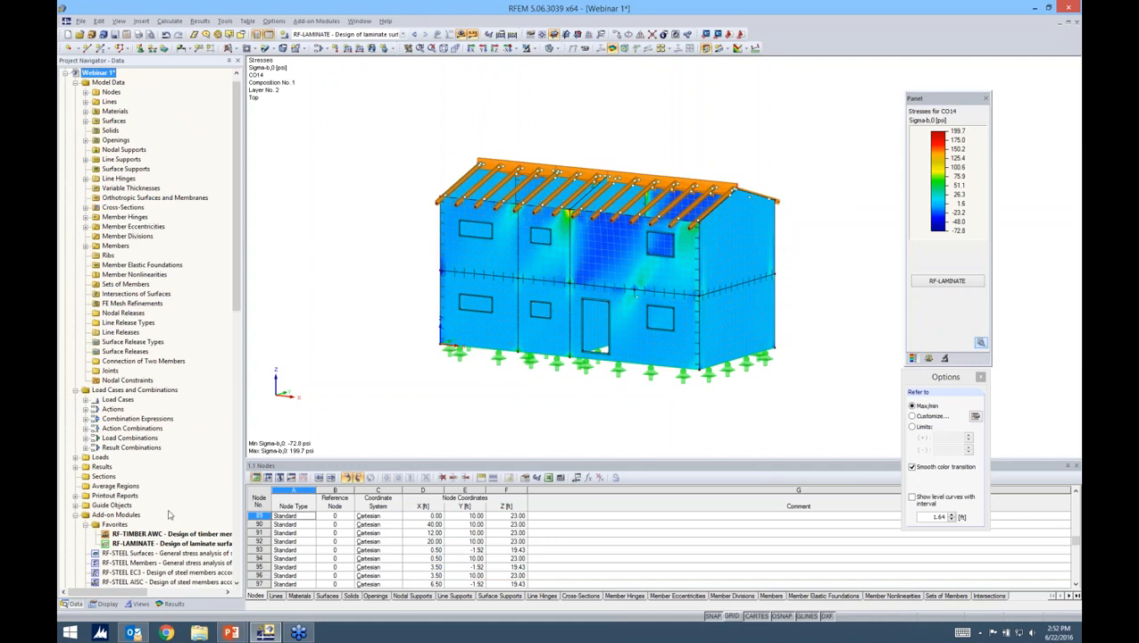
- Delete all RF-TIMBER AWC module data from the Webinar 1 model
{"action": "right_click", "coordinate": [165, 537]}
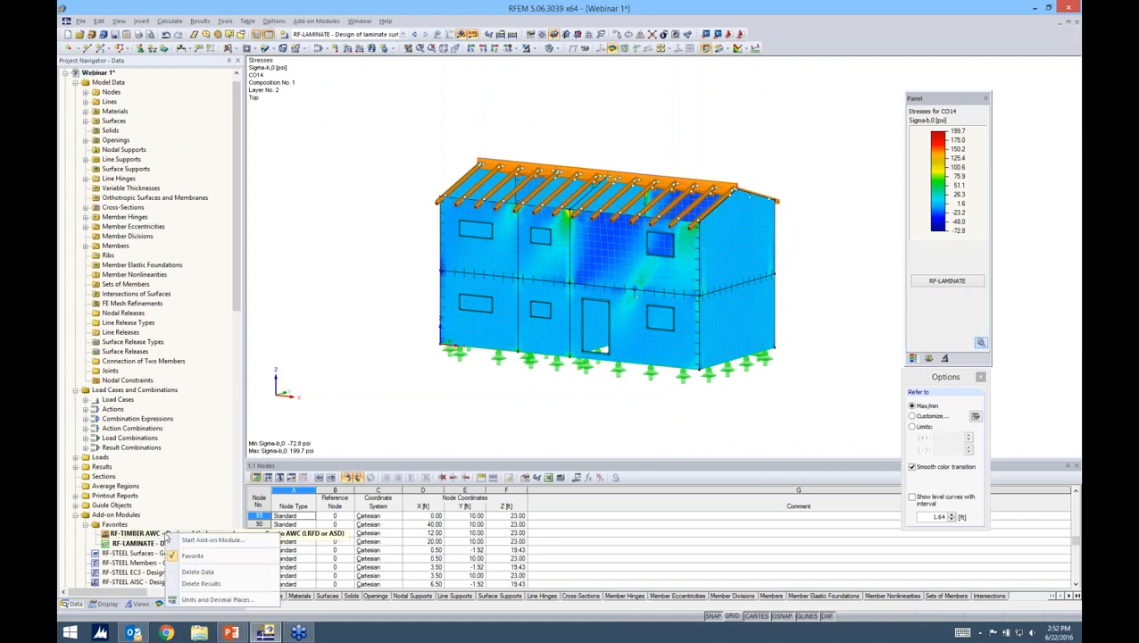
{"action": "left_click", "coordinate": [198, 573]}
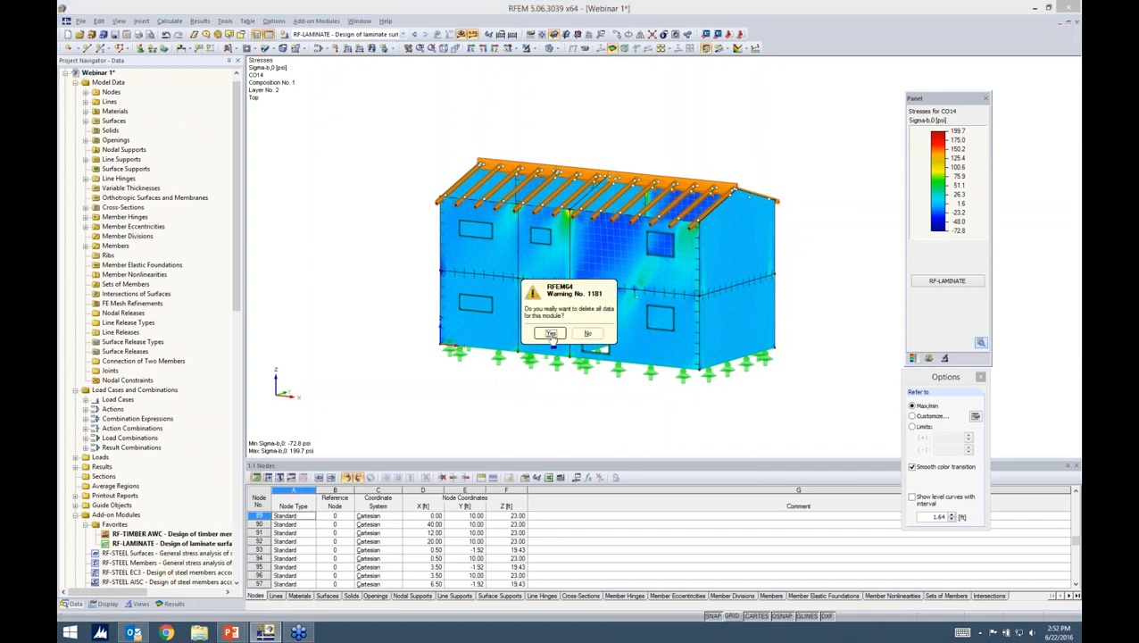
{"action": "left_click", "coordinate": [548, 363]}
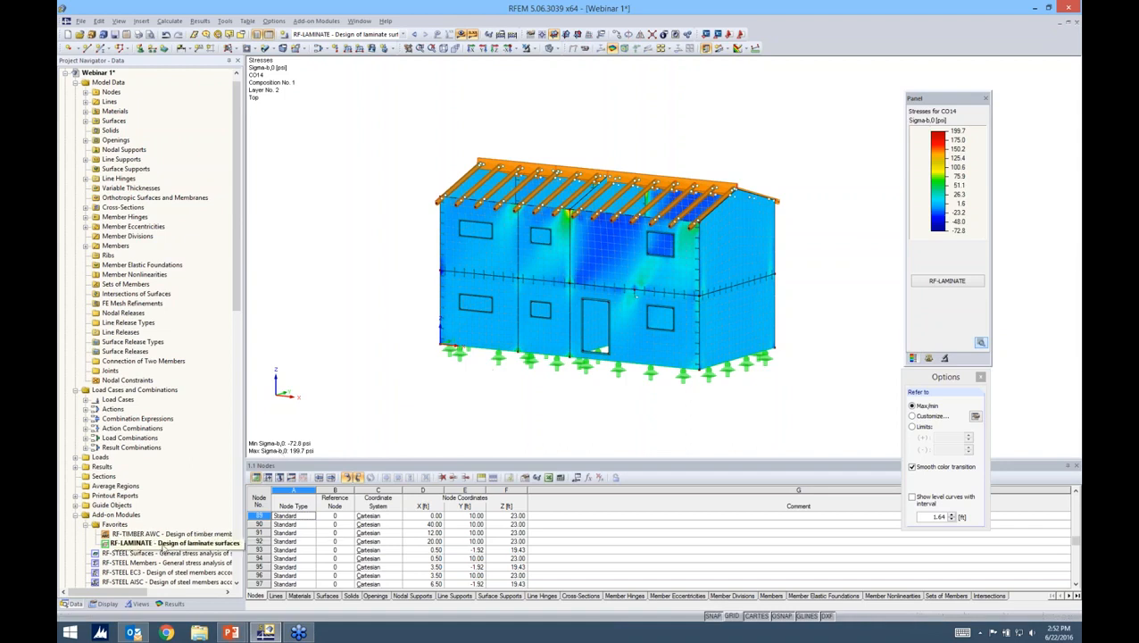
- Examine the RF-LAMINATE maximum stress ratios by loading for CO14 and the stress diagrams through the layers of surfaces 13 and 9
{"action": "left_click", "coordinate": [161, 545]}
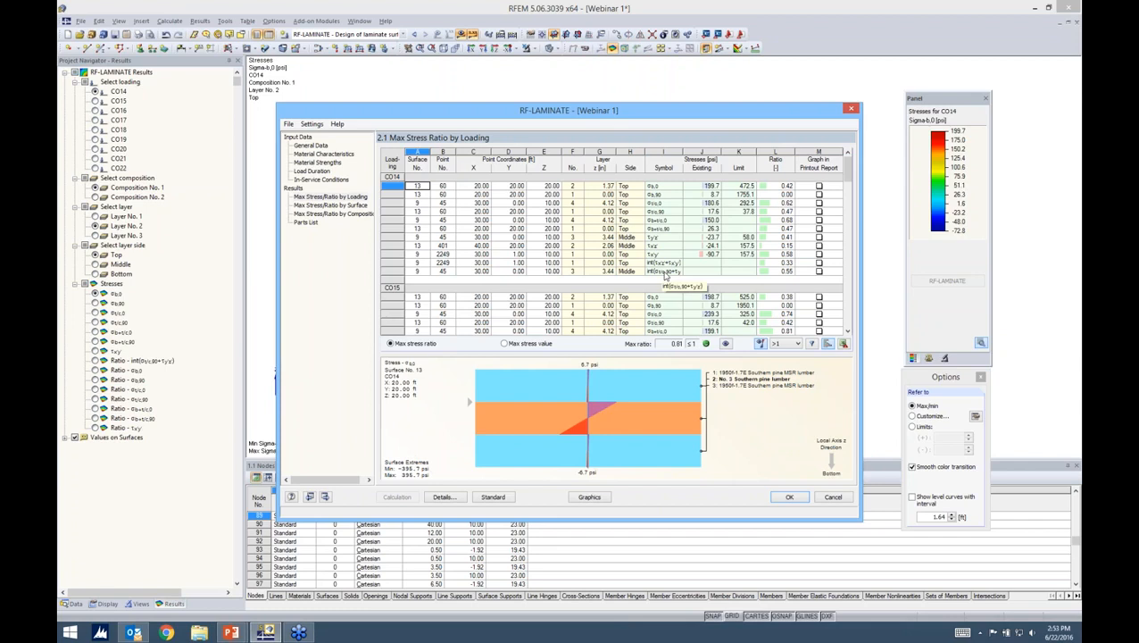
{"action": "left_click", "coordinate": [573, 211]}
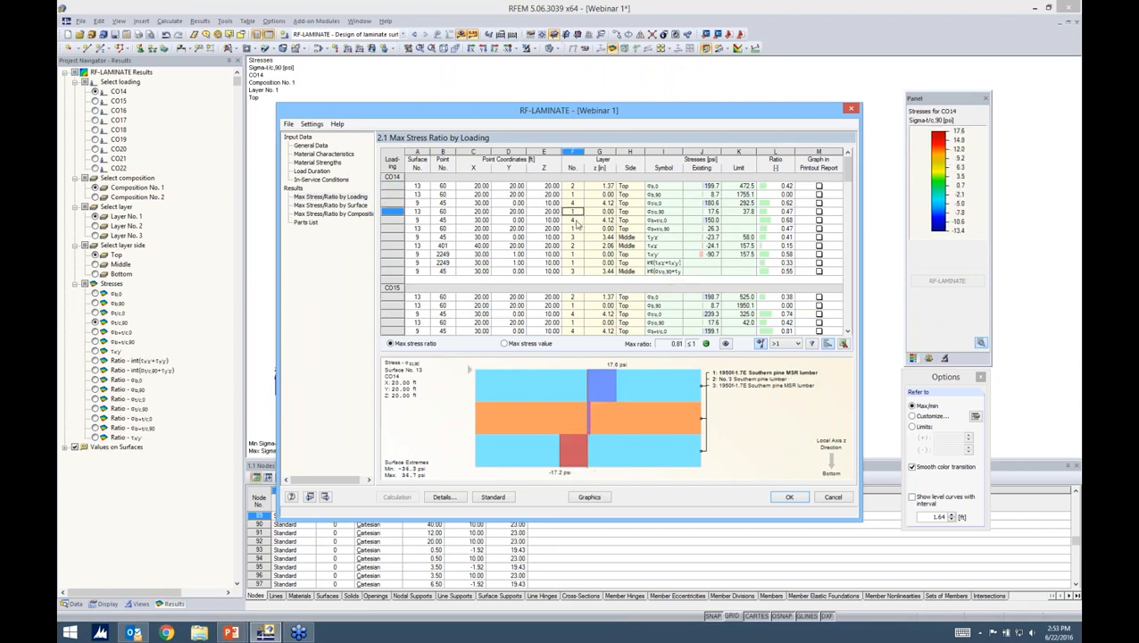
{"action": "left_click", "coordinate": [574, 220]}
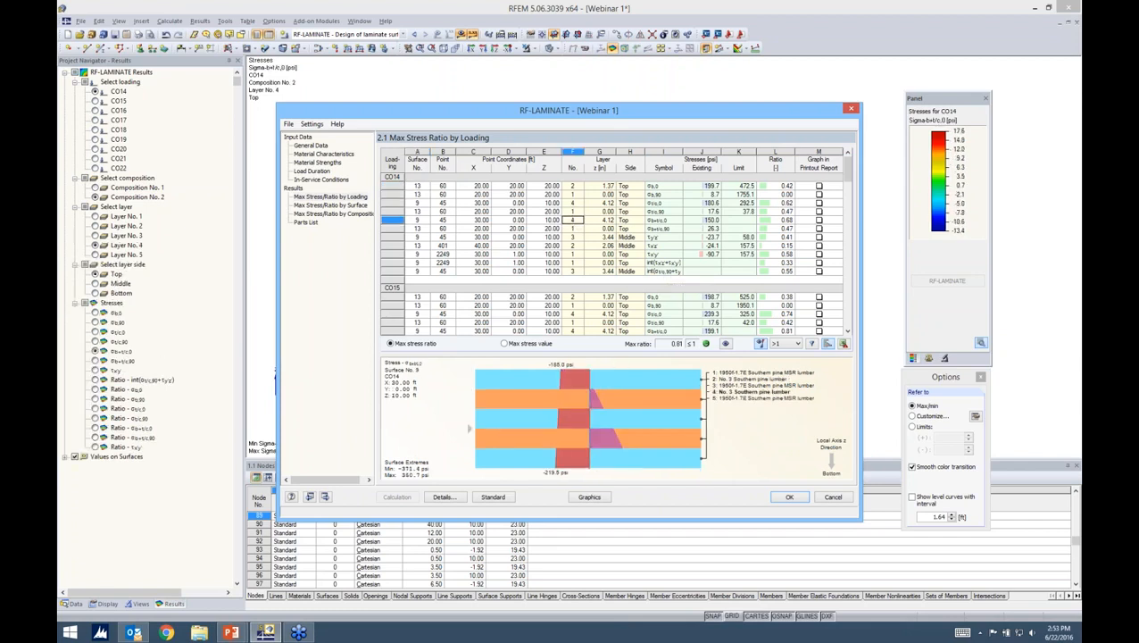
{"action": "left_click", "coordinate": [500, 247]}
{"action": "left_click", "coordinate": [503, 264]}
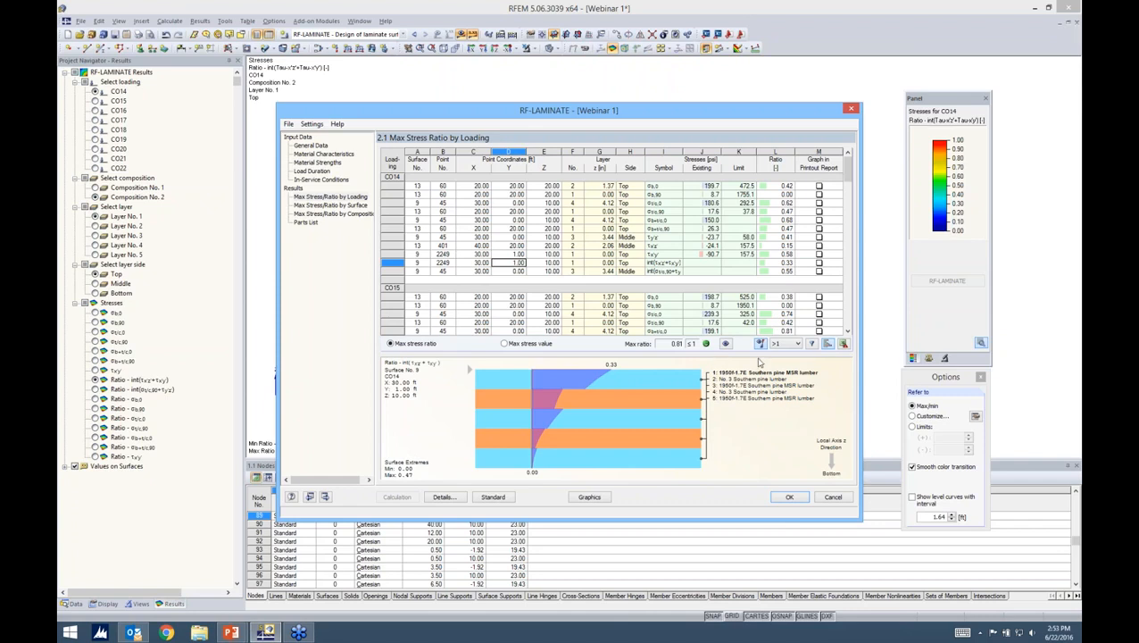
- Filter the stress ratio results by the maximum ratio and by ratios greater than 1
{"action": "left_click", "coordinate": [793, 344]}
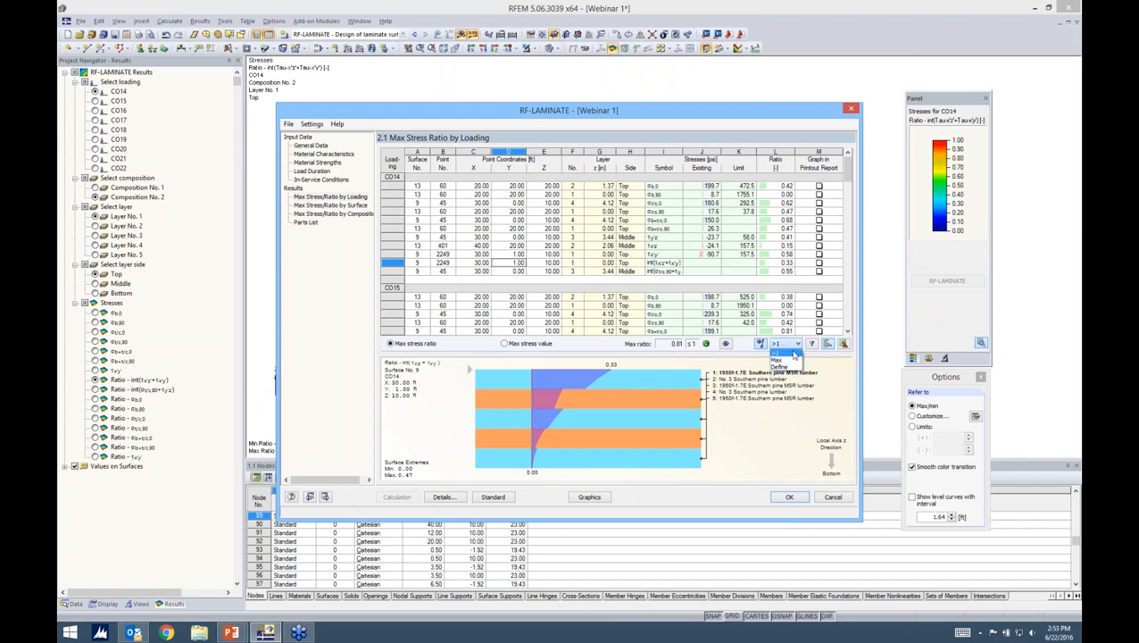
{"action": "left_click", "coordinate": [789, 362]}
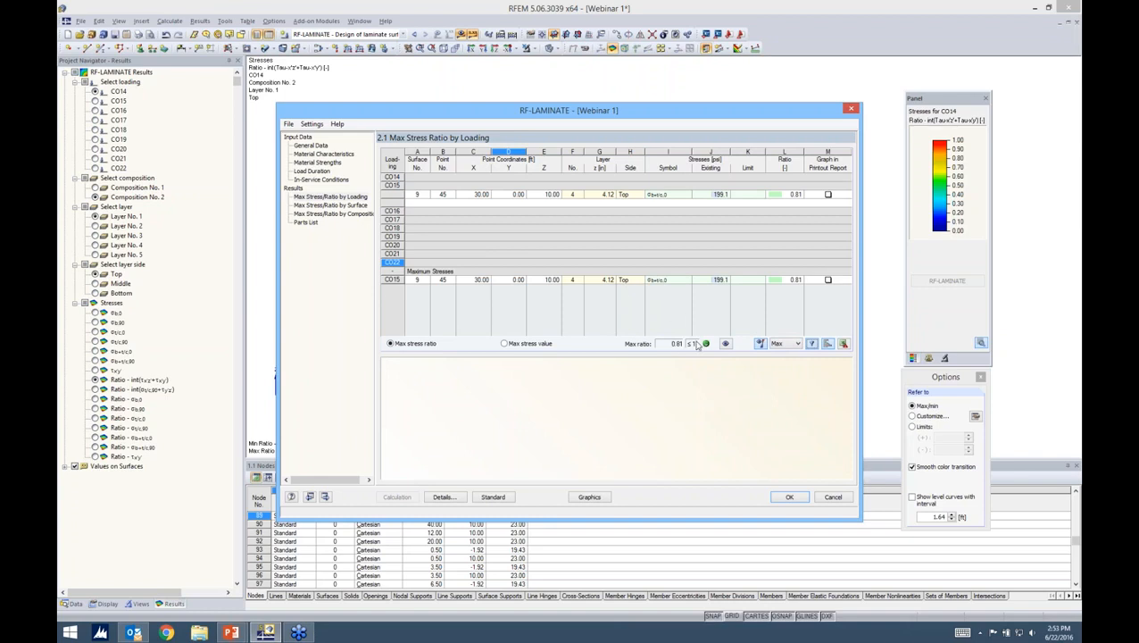
{"action": "left_click", "coordinate": [797, 344]}
{"action": "left_click", "coordinate": [793, 357]}
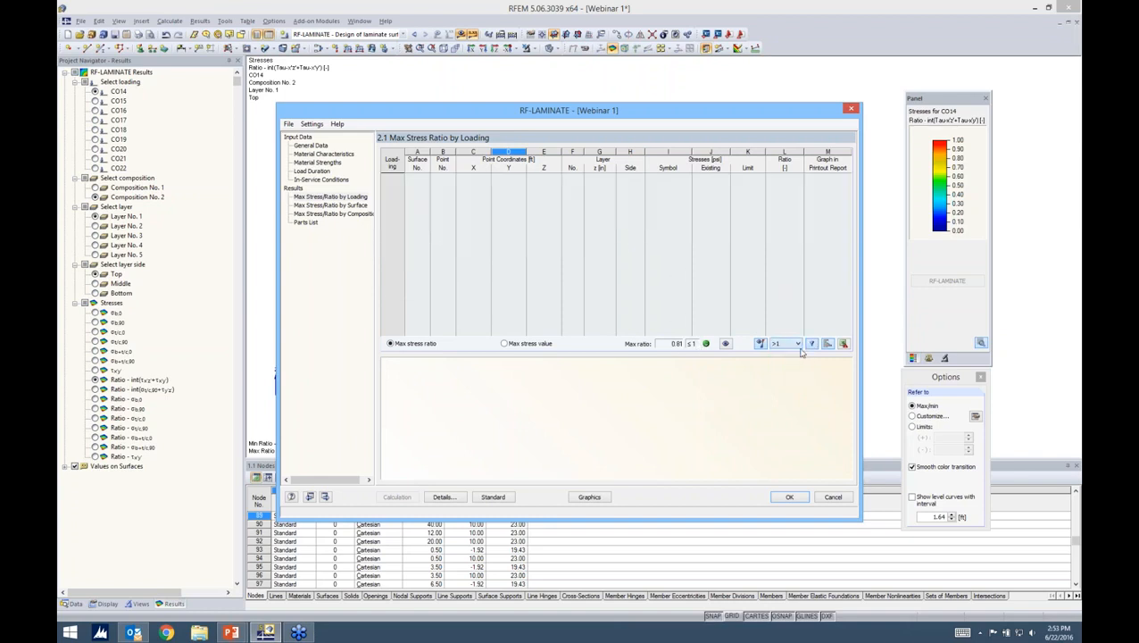
- Turn off the stress ratio filter and review the maximum ratios by surface and by composition and the parts list
{"action": "left_click", "coordinate": [810, 344]}
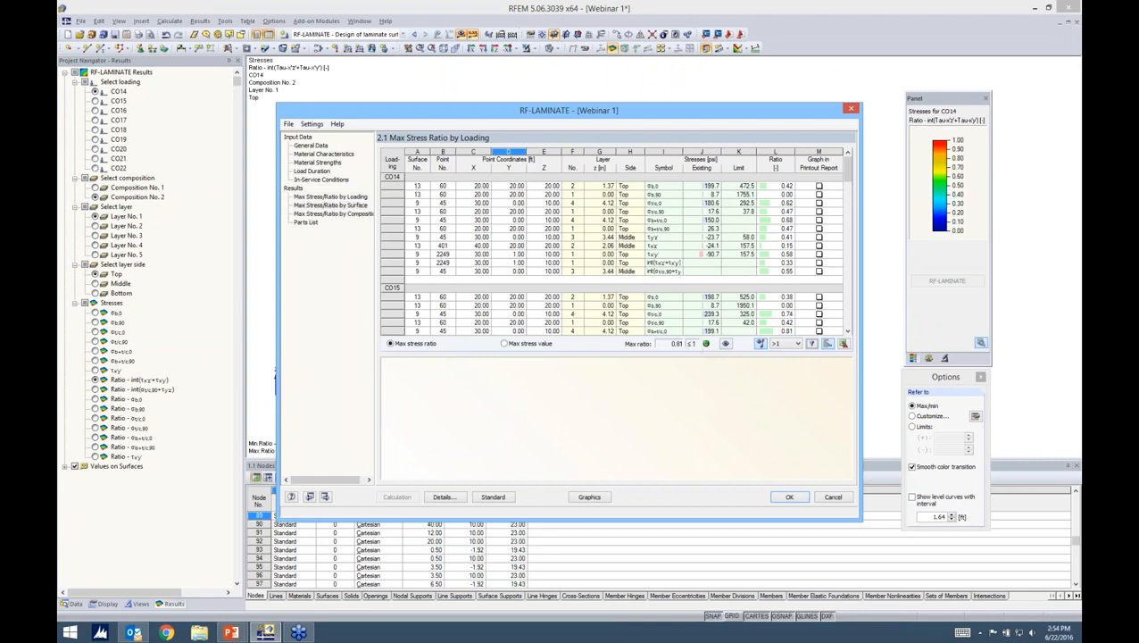
{"action": "left_click", "coordinate": [331, 205]}
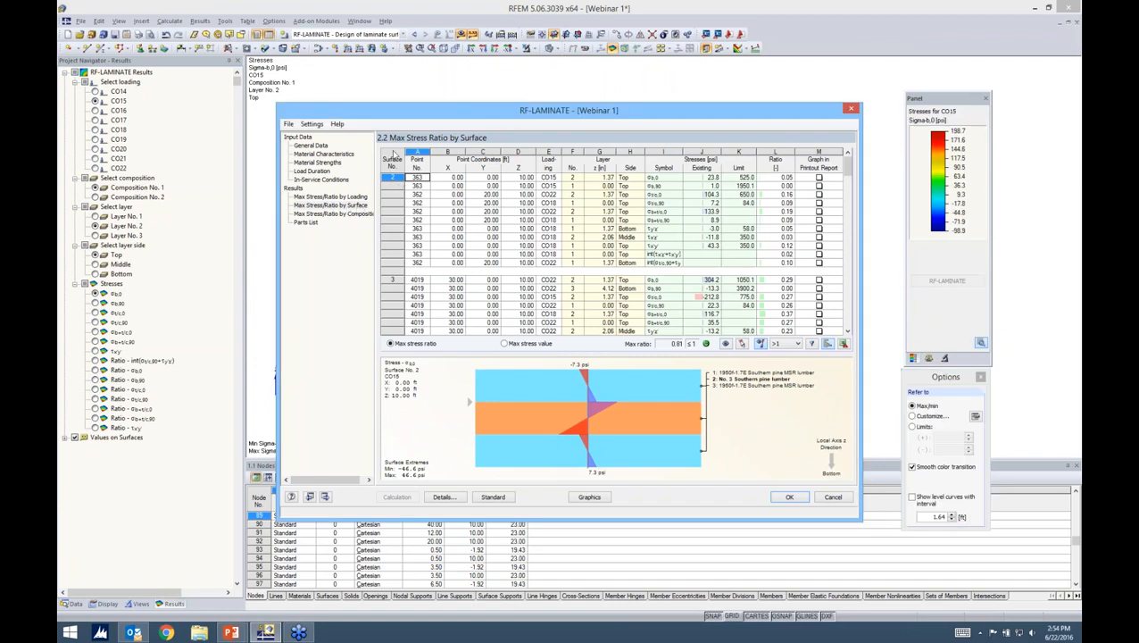
{"action": "left_click", "coordinate": [331, 214]}
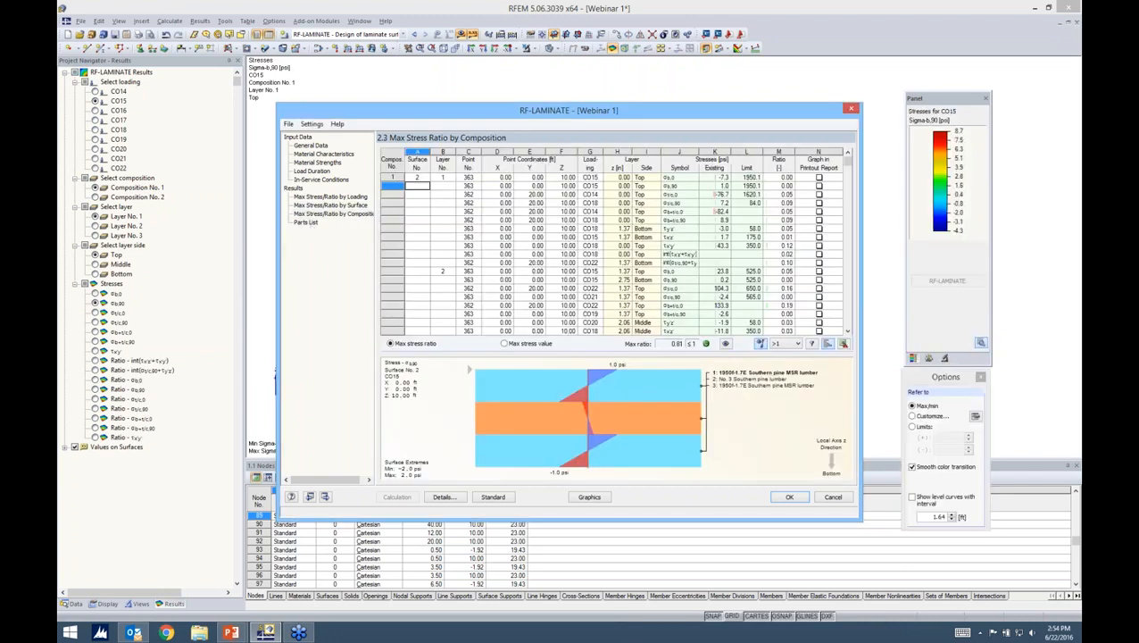
{"action": "left_click", "coordinate": [305, 221]}
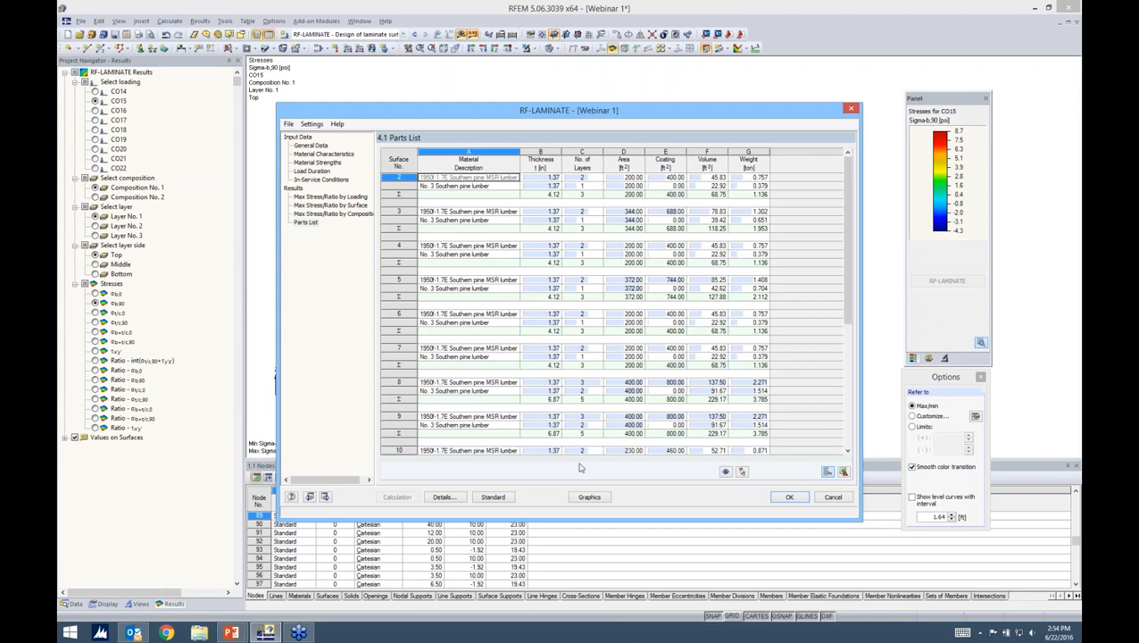
- Display the CO15 bending and tension/compression stresses at 0 and 90 degrees graphically on the model for Composition No. 1, Layer No. 1
{"action": "left_click", "coordinate": [588, 497]}
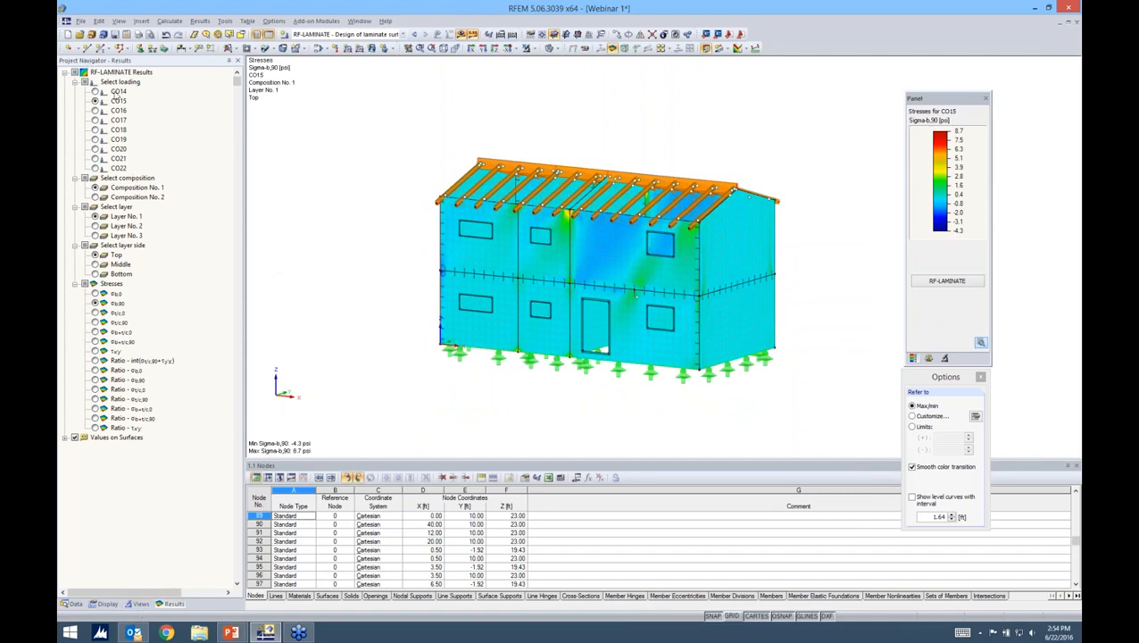
{"action": "left_click", "coordinate": [95, 294]}
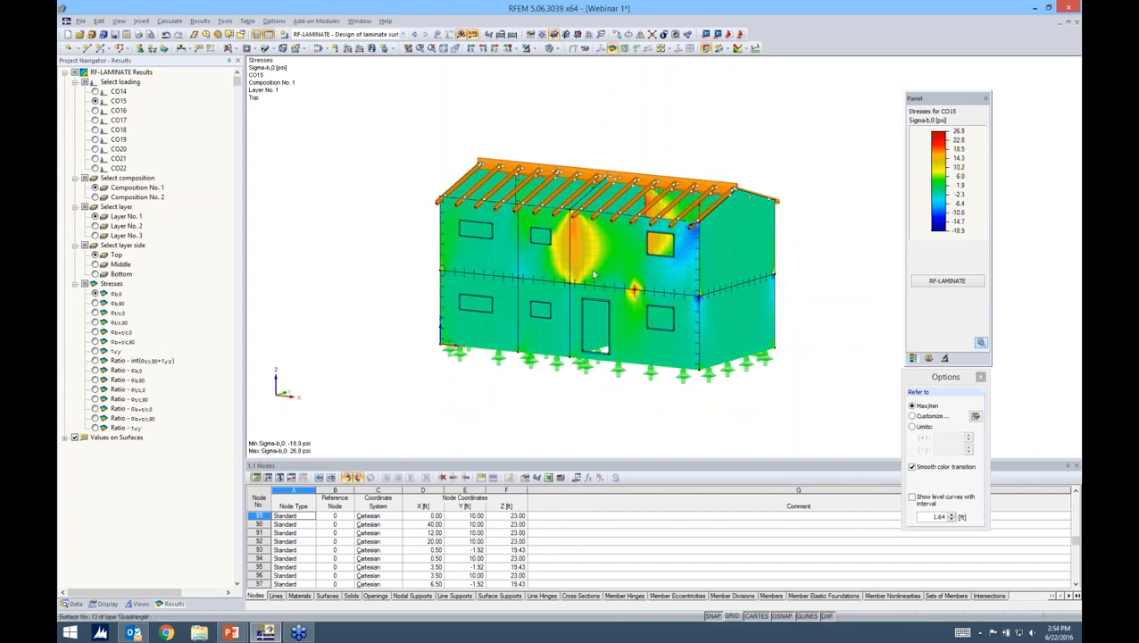
{"action": "middle_click_drag", "start_coordinate": [772, 285], "coordinate": [791, 308], "text": "ctrl"}
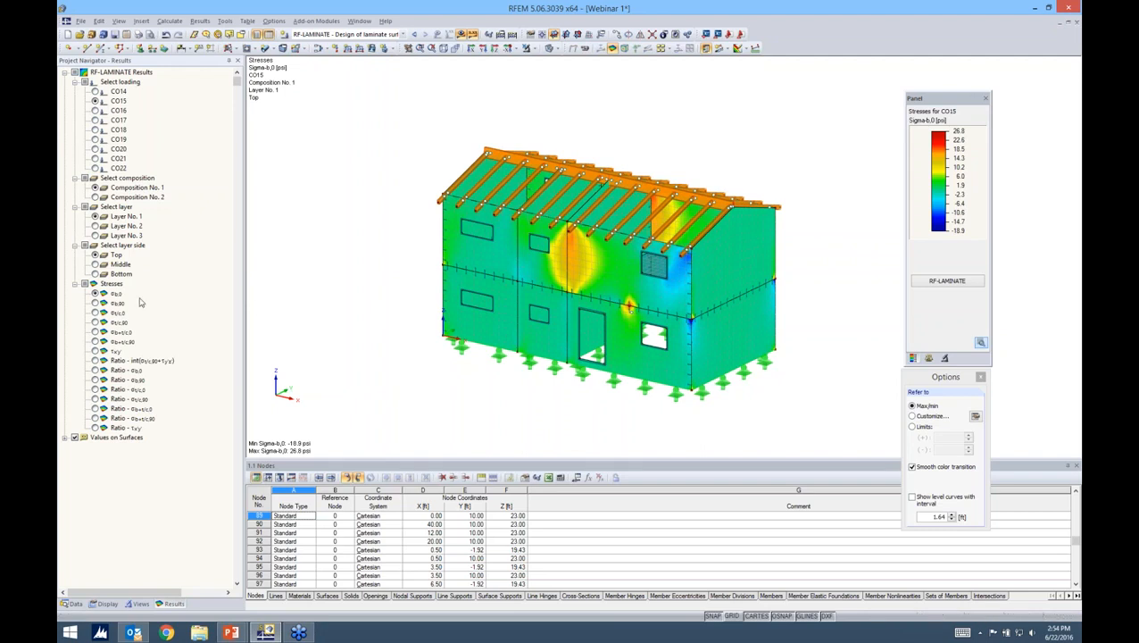
{"action": "left_click", "coordinate": [94, 303]}
{"action": "left_click", "coordinate": [95, 313]}
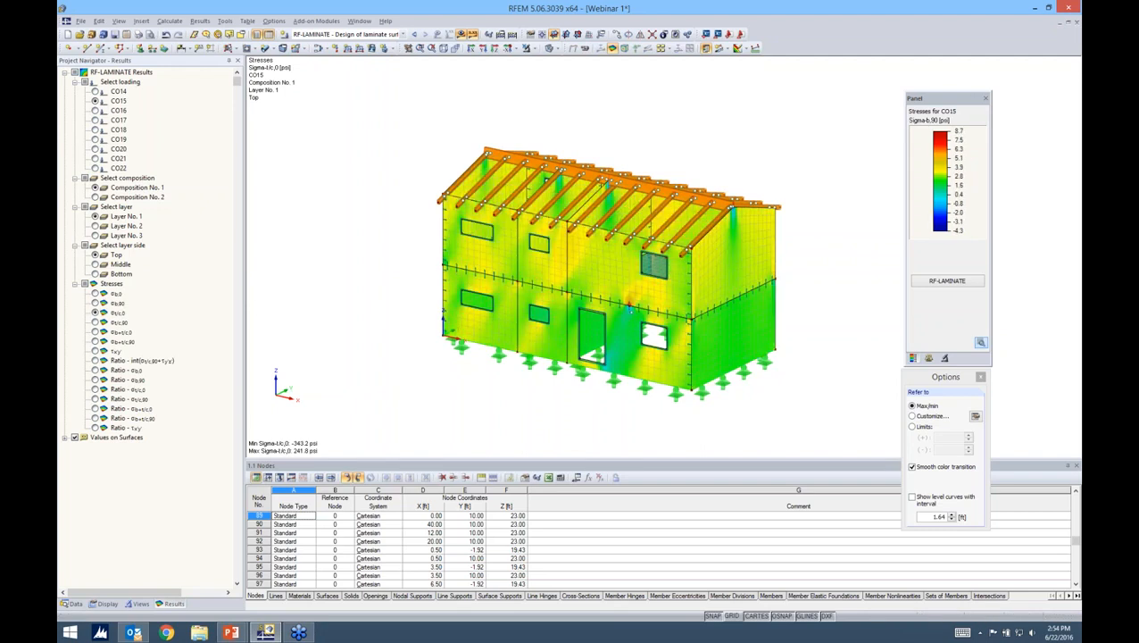
{"action": "left_click", "coordinate": [95, 322]}
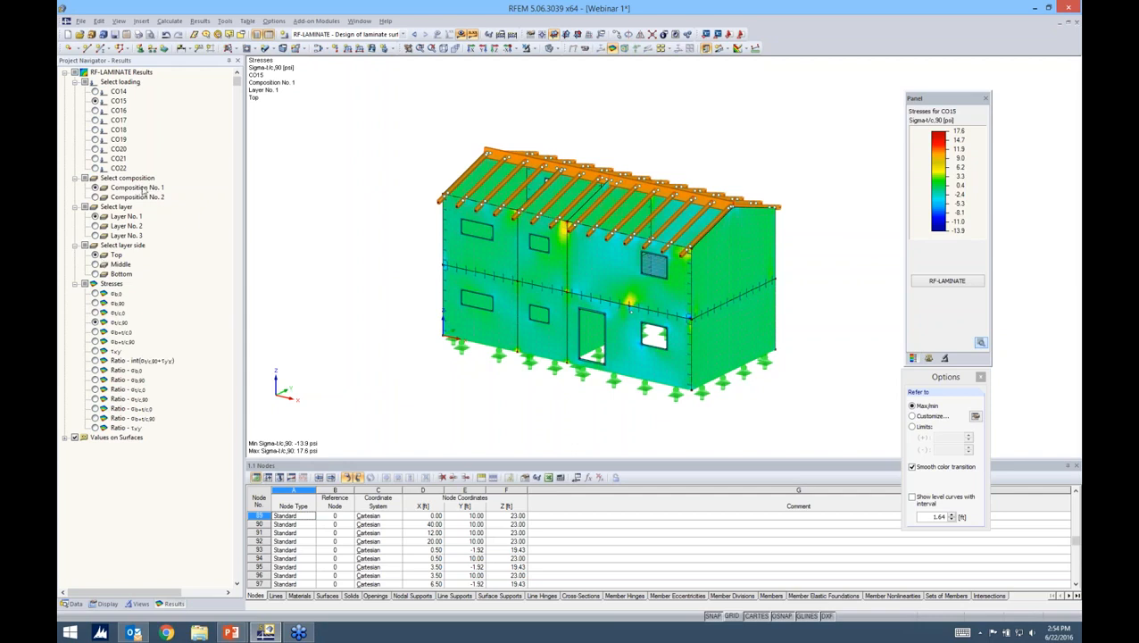
- Display Composition No. 2 and examine its CO15 bending, tension/compression and combined stress ratio plots on the floor surfaces
{"action": "left_click", "coordinate": [96, 196]}
{"action": "middle_click_drag", "start_coordinate": [647, 350], "coordinate": [590, 403], "text": "ctrl"}
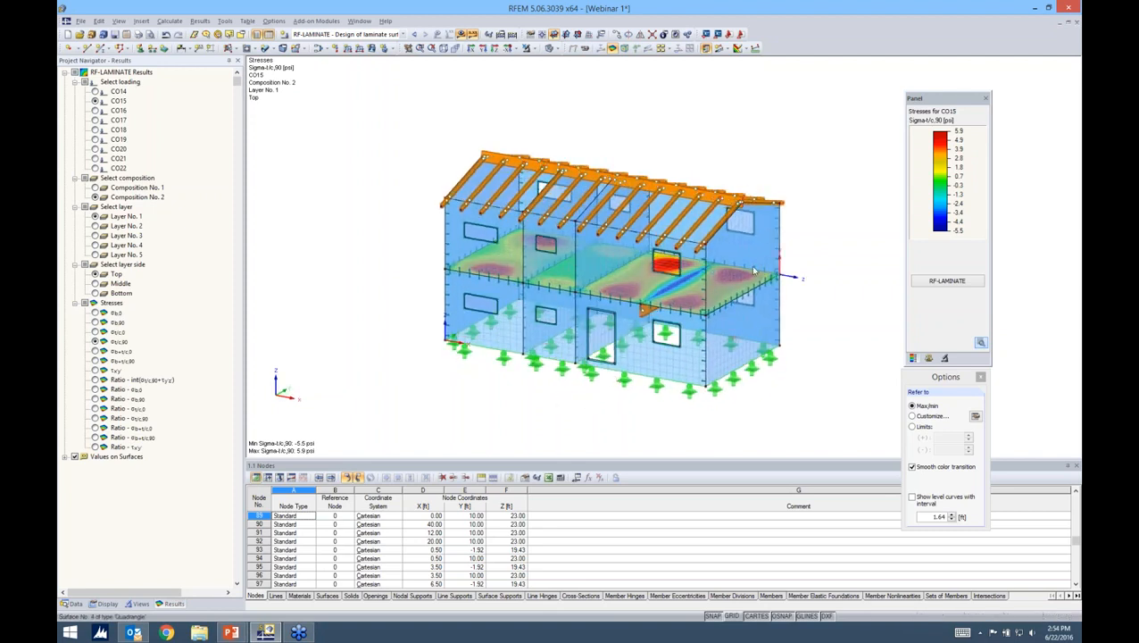
{"action": "left_click", "coordinate": [95, 389]}
{"action": "left_click", "coordinate": [96, 398]}
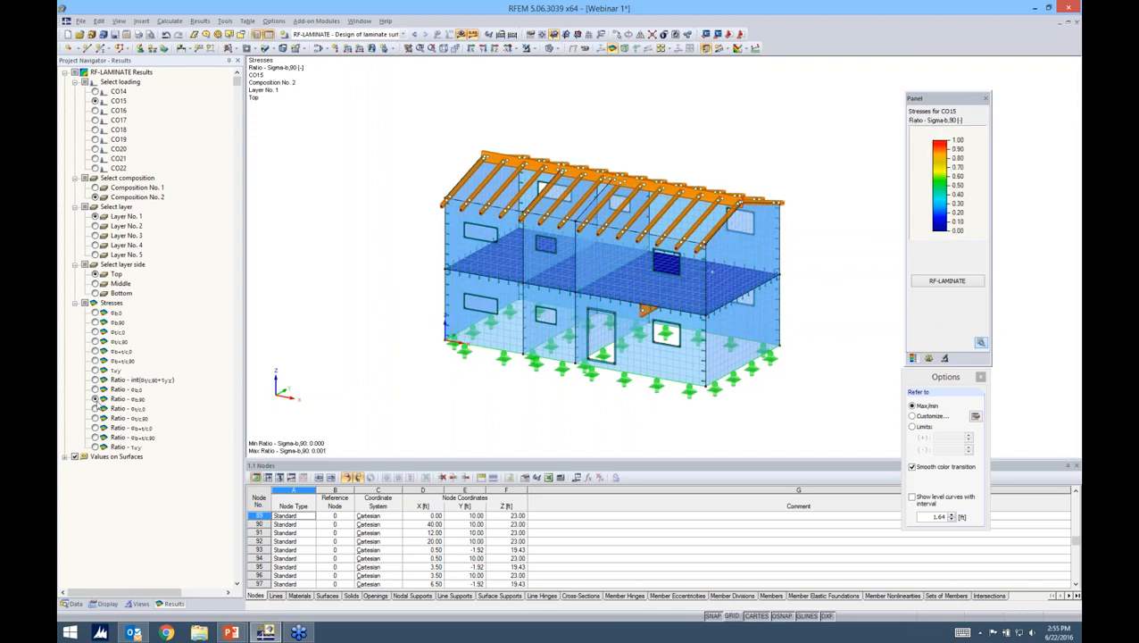
{"action": "left_click", "coordinate": [95, 408]}
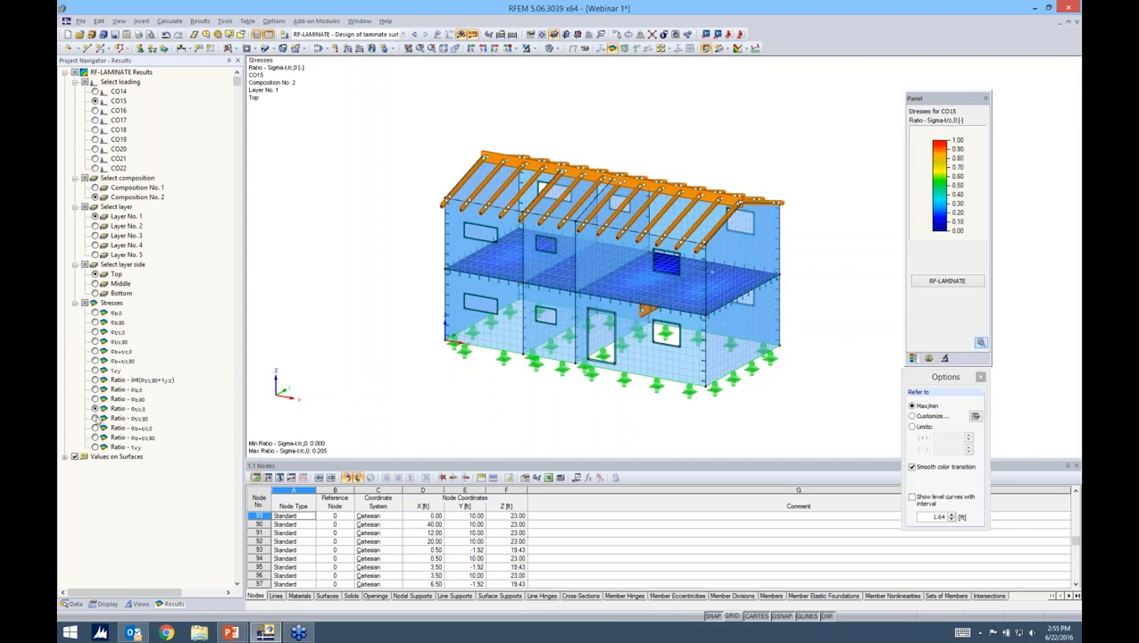
{"action": "left_click", "coordinate": [96, 418]}
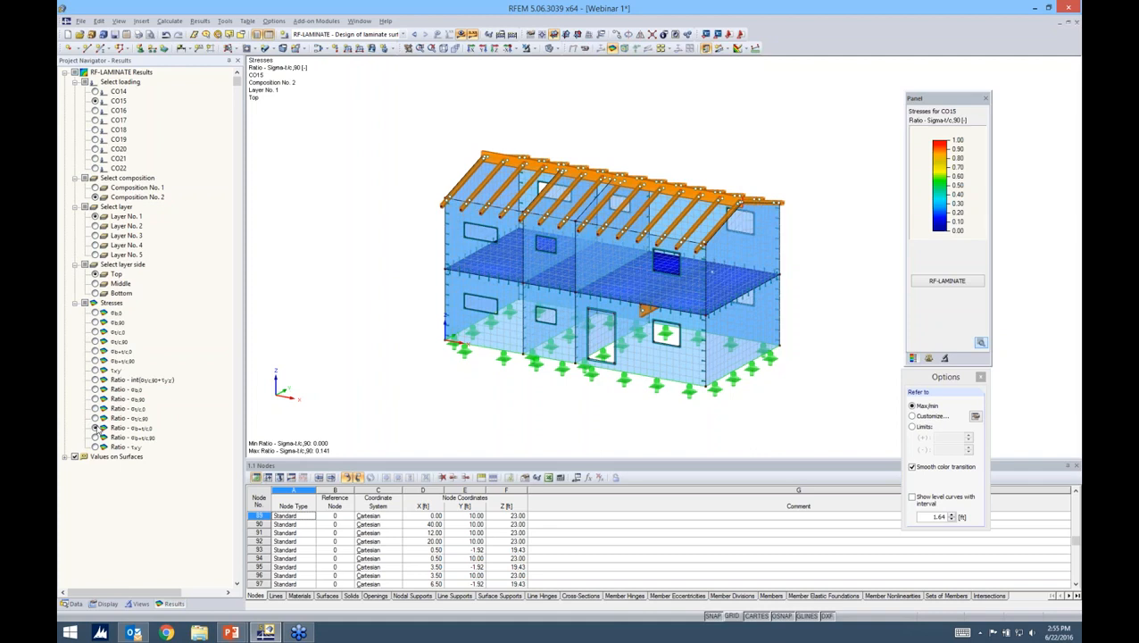
{"action": "left_click", "coordinate": [95, 428]}
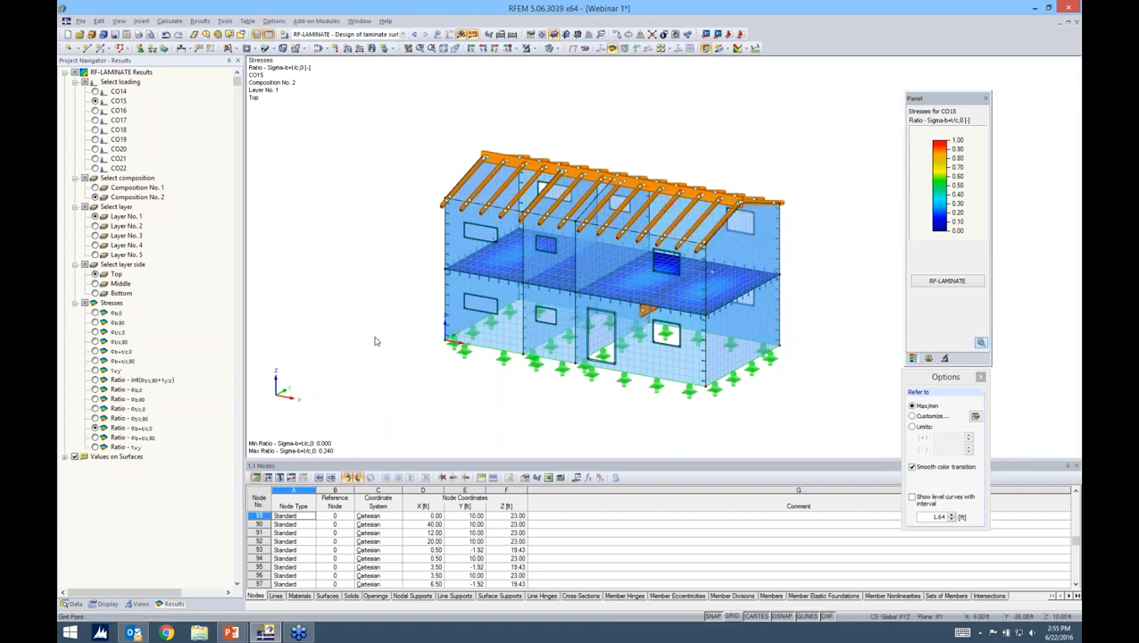
- Open the RF-TIMBER AWC module and set it to design all members according to ASD
{"action": "left_click", "coordinate": [73, 603]}
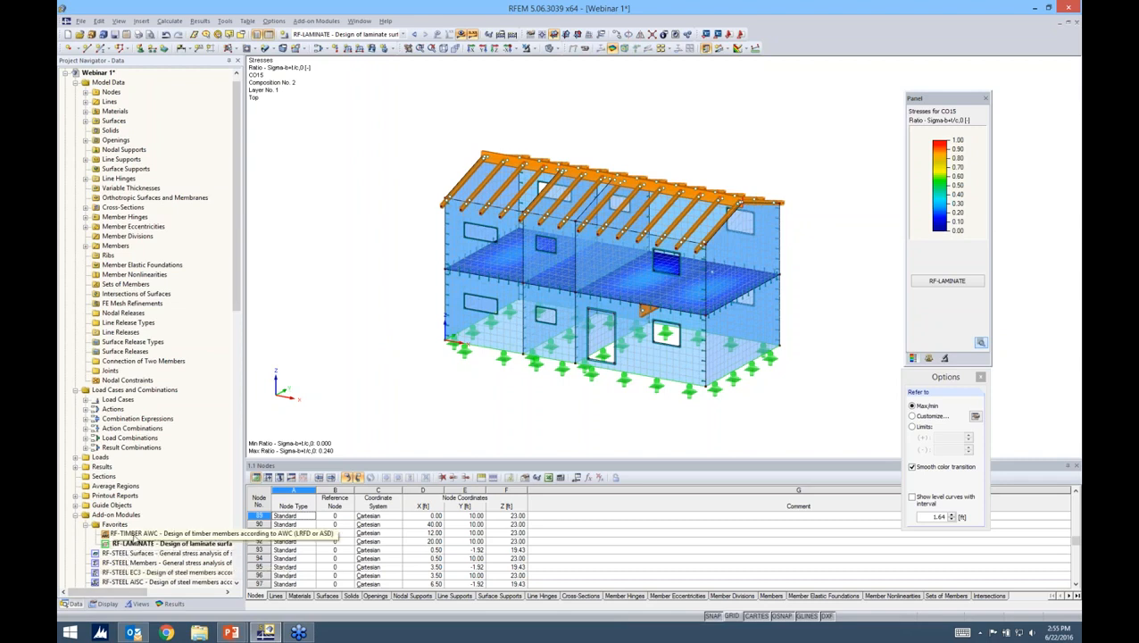
{"action": "double_click", "coordinate": [133, 533]}
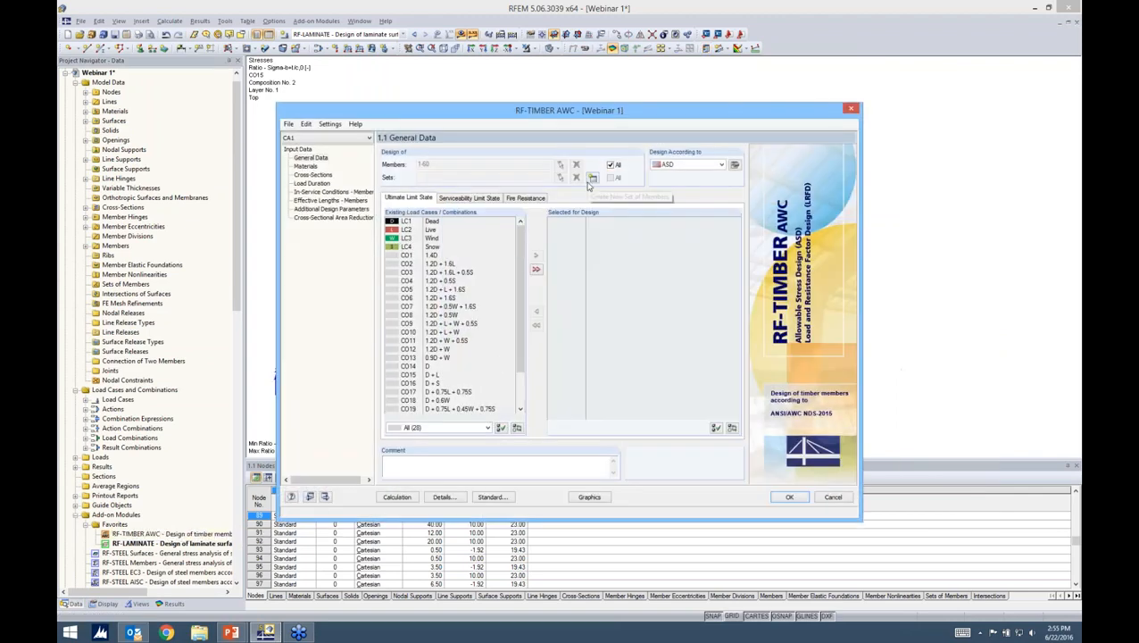
{"action": "left_click_drag", "start_coordinate": [592, 113], "coordinate": [652, 86]}
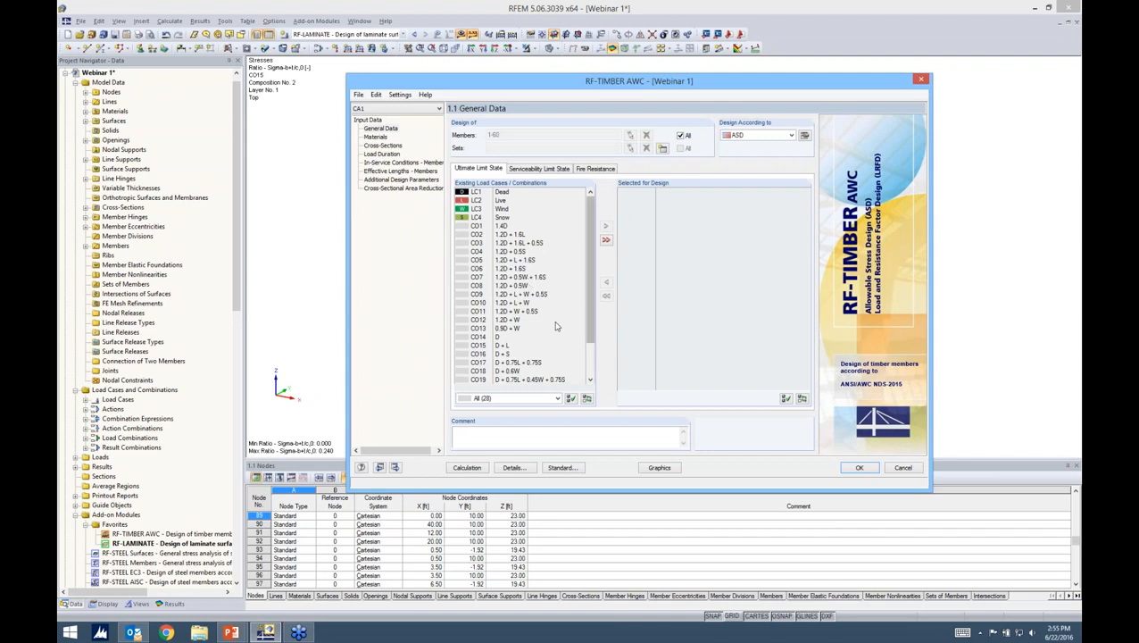
{"action": "left_click", "coordinate": [737, 137]}
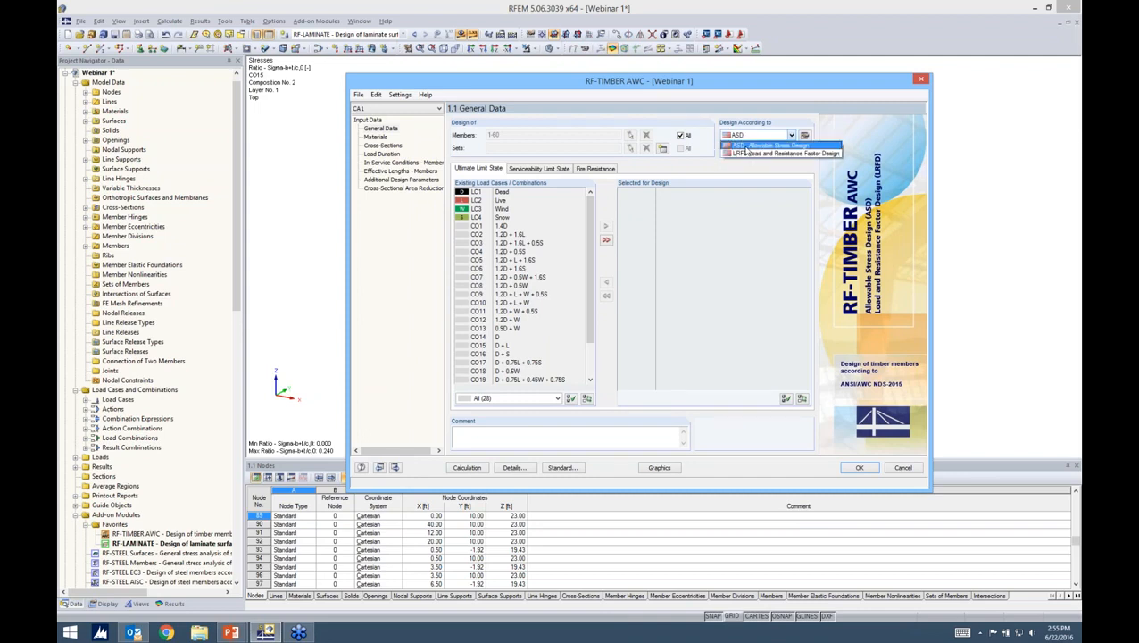
{"action": "left_click", "coordinate": [744, 147]}
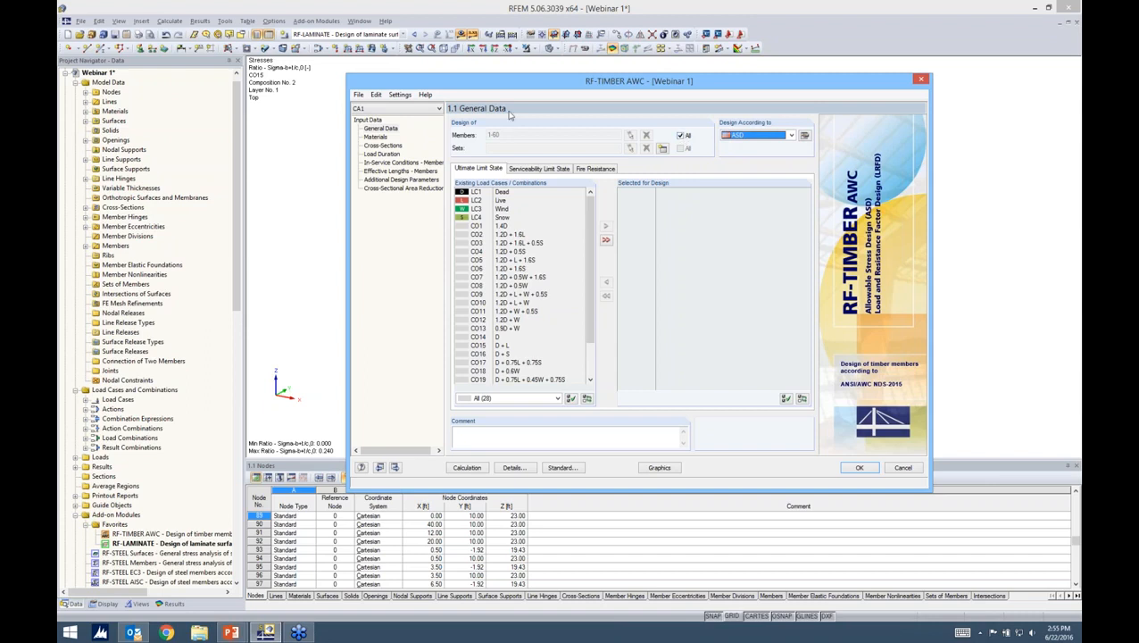
{"action": "left_click", "coordinate": [680, 135]}
{"action": "left_click", "coordinate": [680, 136]}
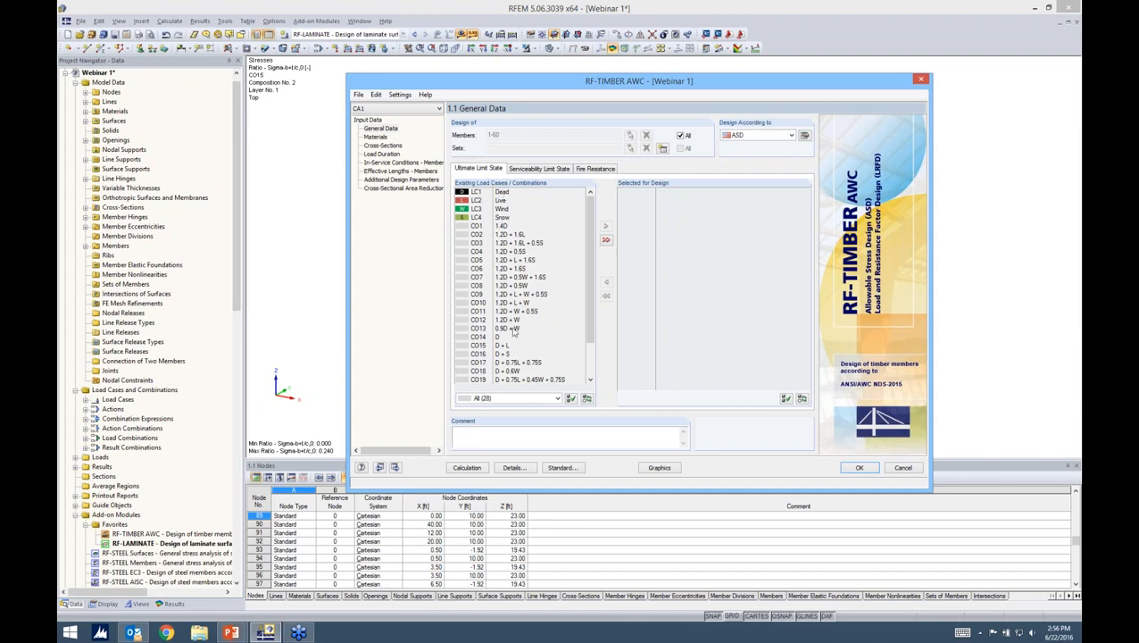
- Select load combinations CO14 to CO22 for the ultimate limit state design
{"action": "left_click", "coordinate": [589, 368]}
{"action": "scroll", "coordinate": [544, 343], "scroll_direction": "down", "scroll_amount": 1}
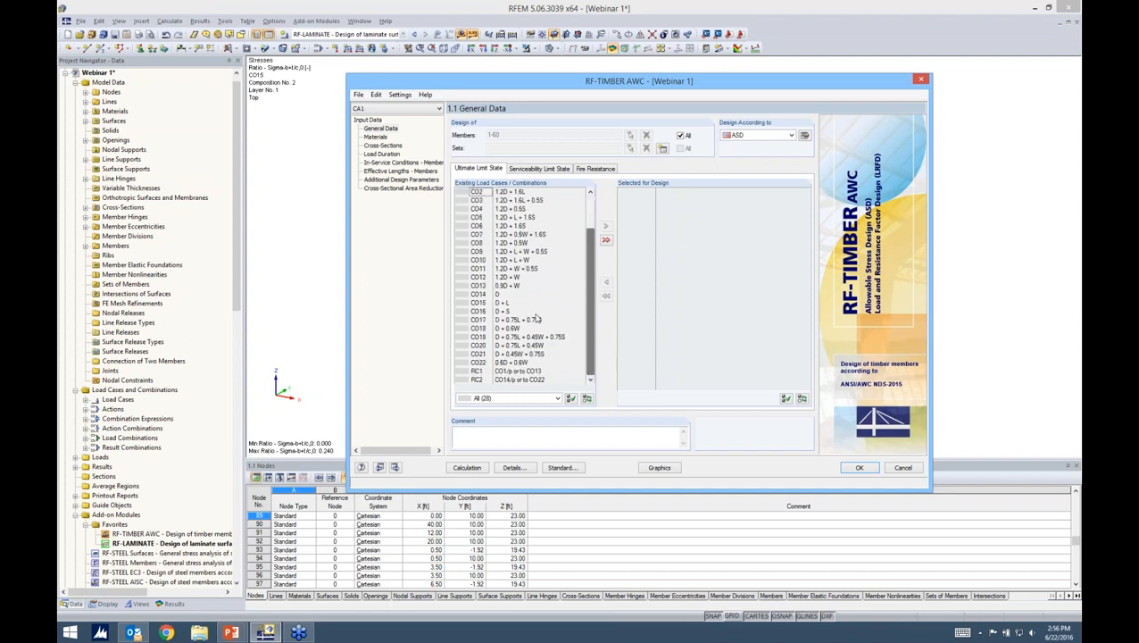
{"action": "left_click", "coordinate": [504, 295]}
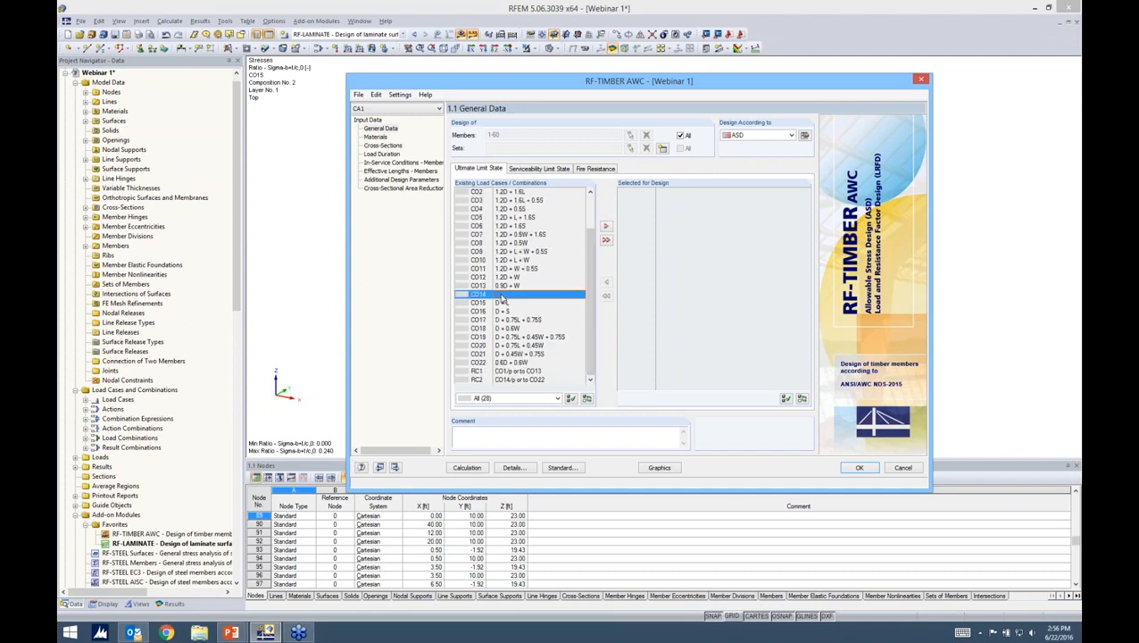
{"action": "left_click", "coordinate": [506, 363], "text": "shift"}
{"action": "left_click", "coordinate": [607, 227]}
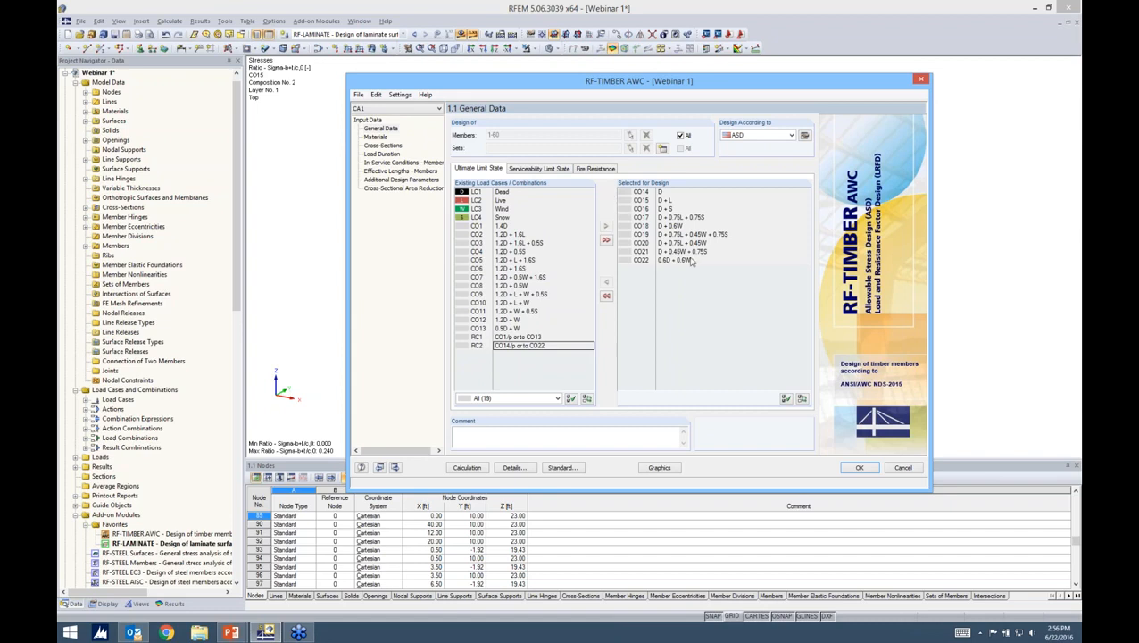
- Examine the serviceability and fire resistance load selections and the design factors of the ANSI/AWC NDS-2015 standard
{"action": "left_click", "coordinate": [539, 169]}
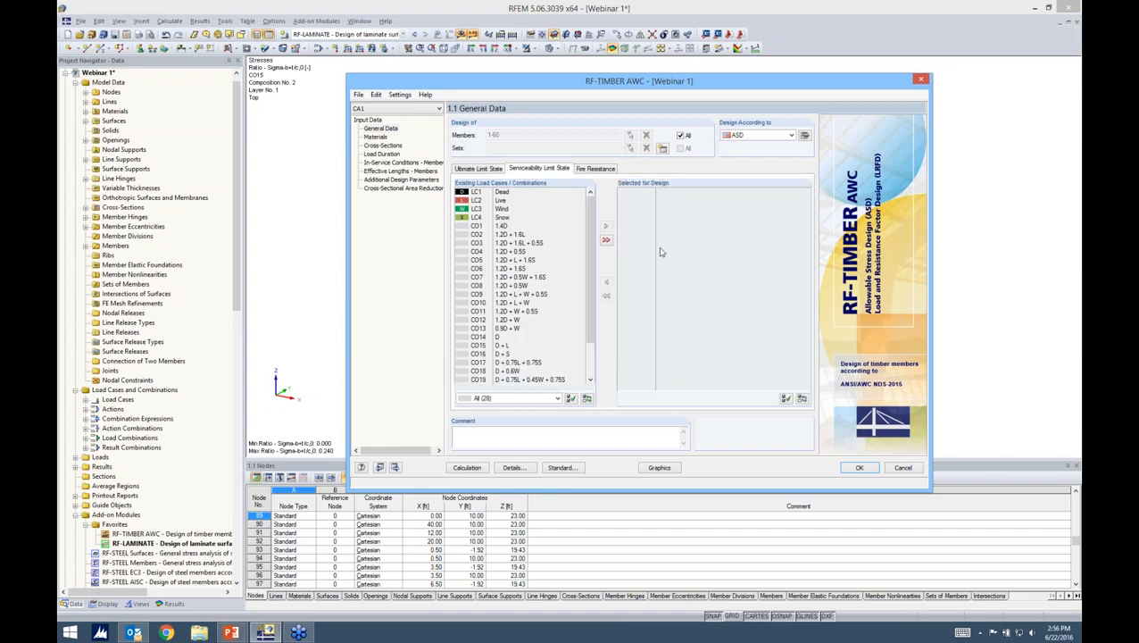
{"action": "left_click", "coordinate": [562, 466]}
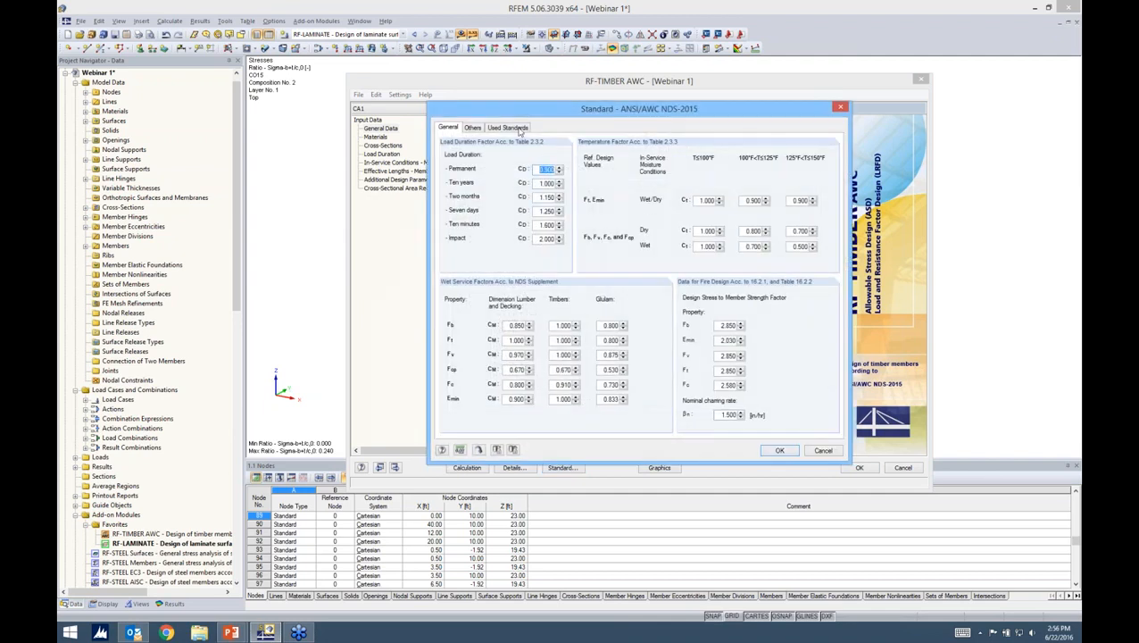
{"action": "left_click", "coordinate": [518, 129]}
{"action": "left_click", "coordinate": [472, 128]}
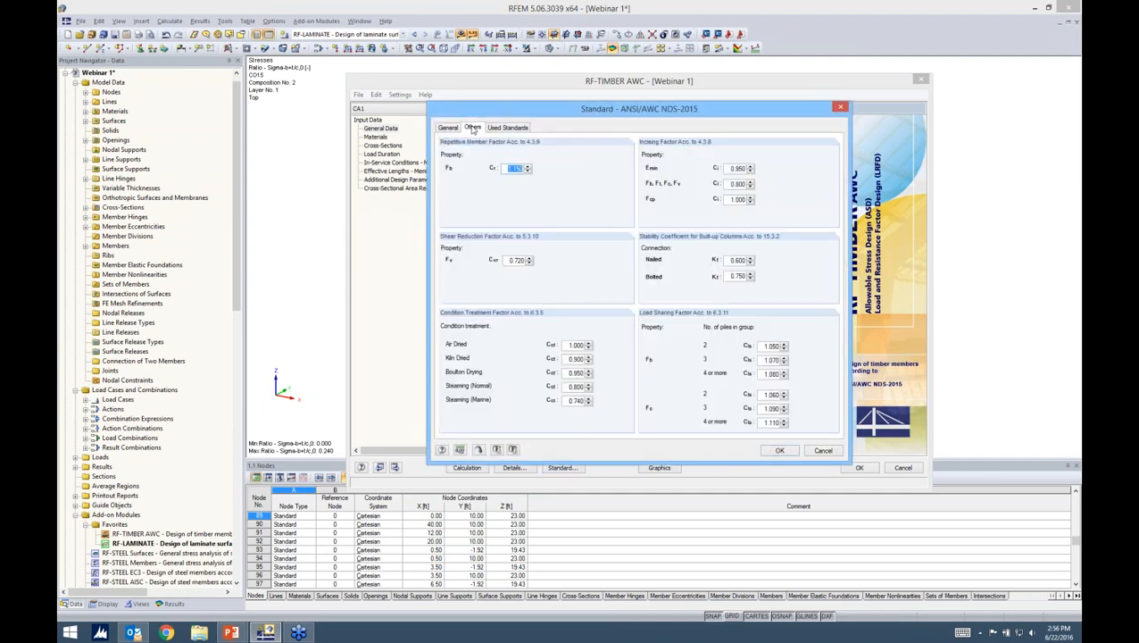
{"action": "left_click", "coordinate": [448, 128]}
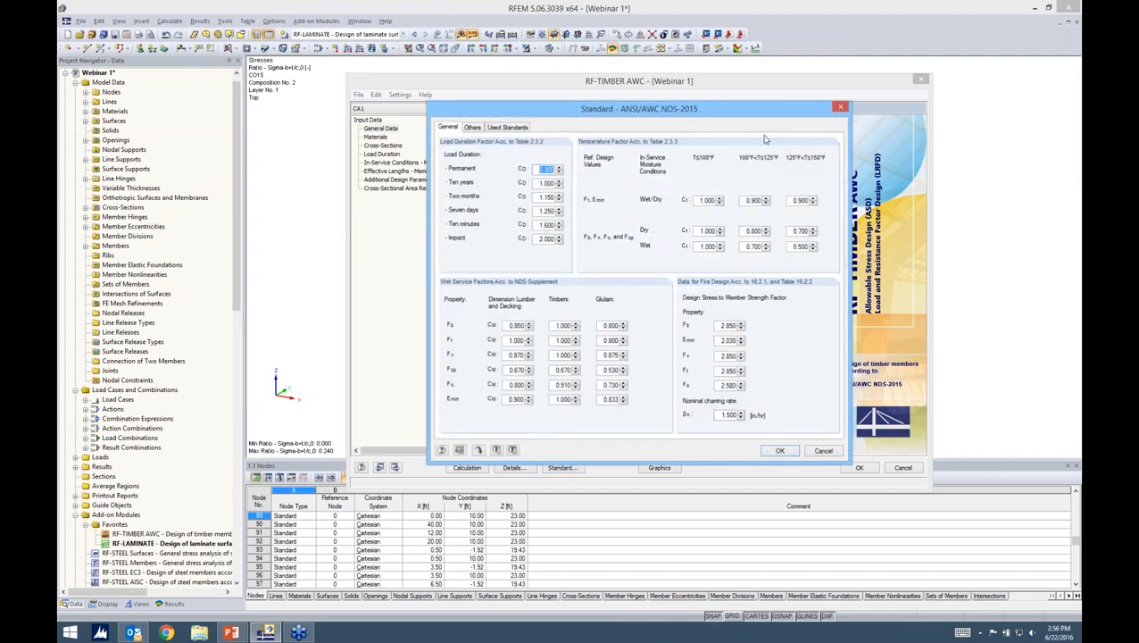
{"action": "left_click", "coordinate": [840, 108]}
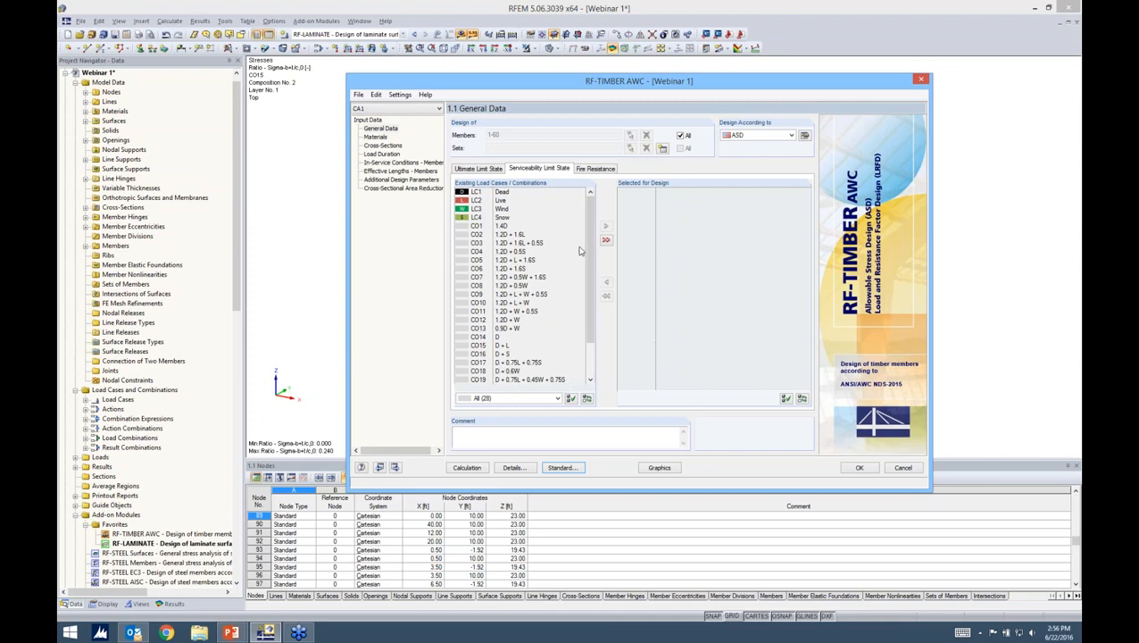
{"action": "left_click", "coordinate": [590, 170]}
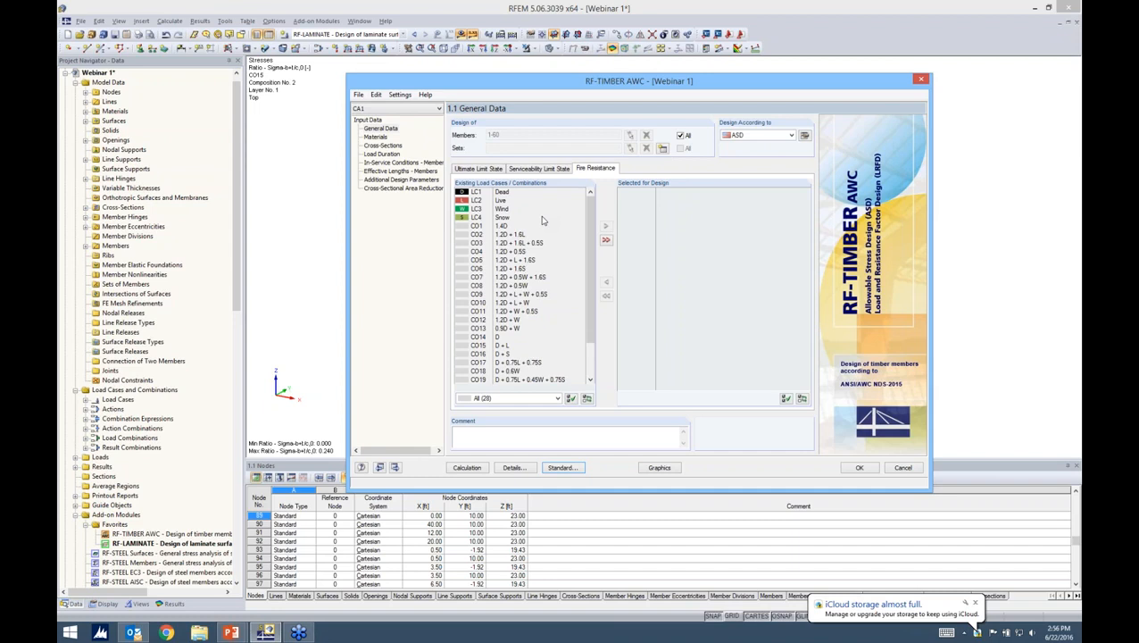
{"action": "scroll", "coordinate": [589, 279], "scroll_direction": "down", "scroll_amount": 2}
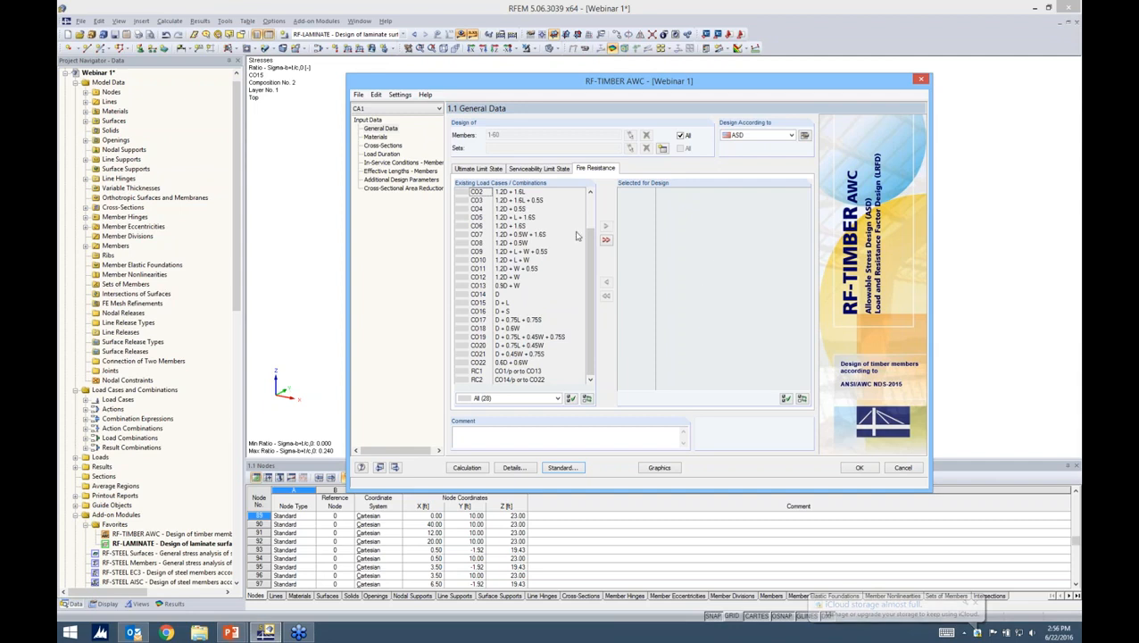
{"action": "left_click", "coordinate": [482, 169]}
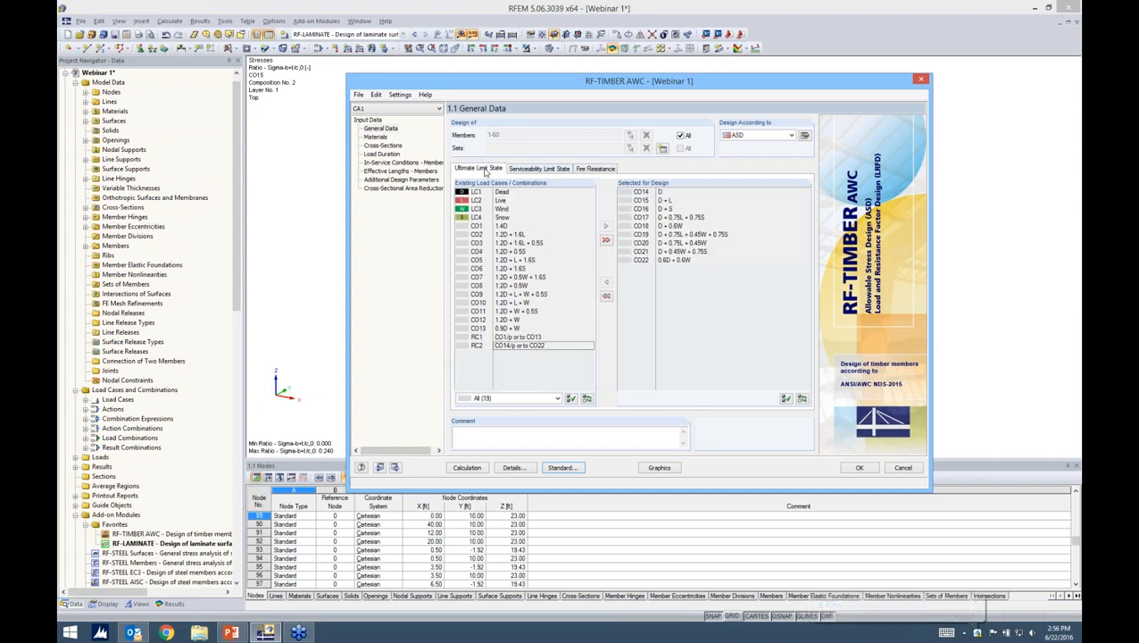
- Review the module's materials and cross-sections, including the optimization options for the 5.125x18 glulam section
{"action": "left_click", "coordinate": [375, 137]}
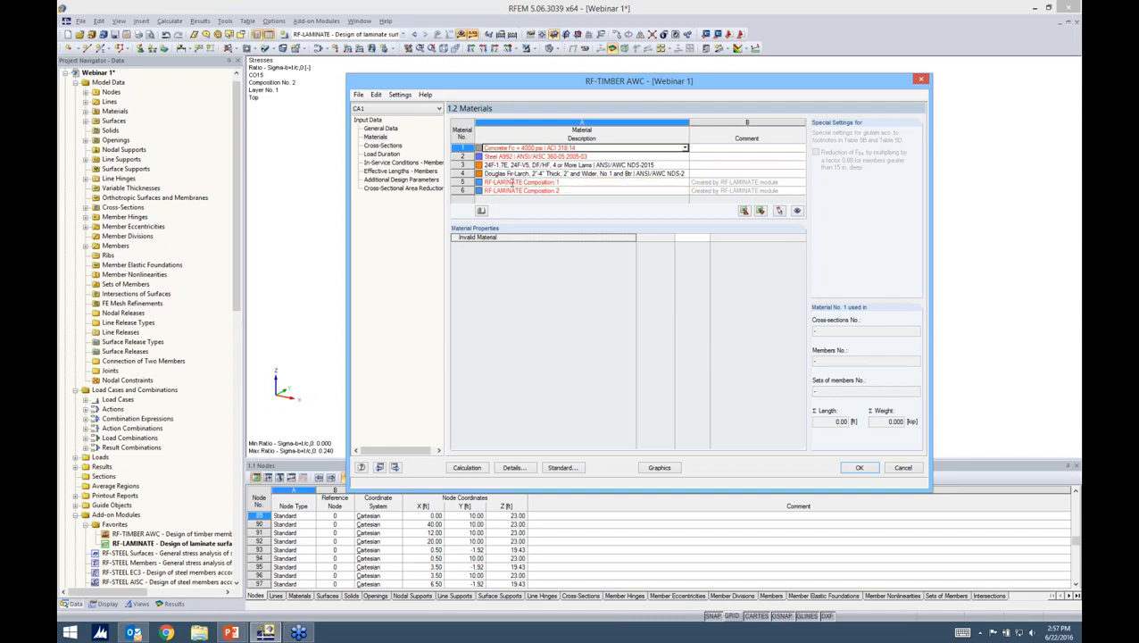
{"action": "left_click", "coordinate": [382, 146]}
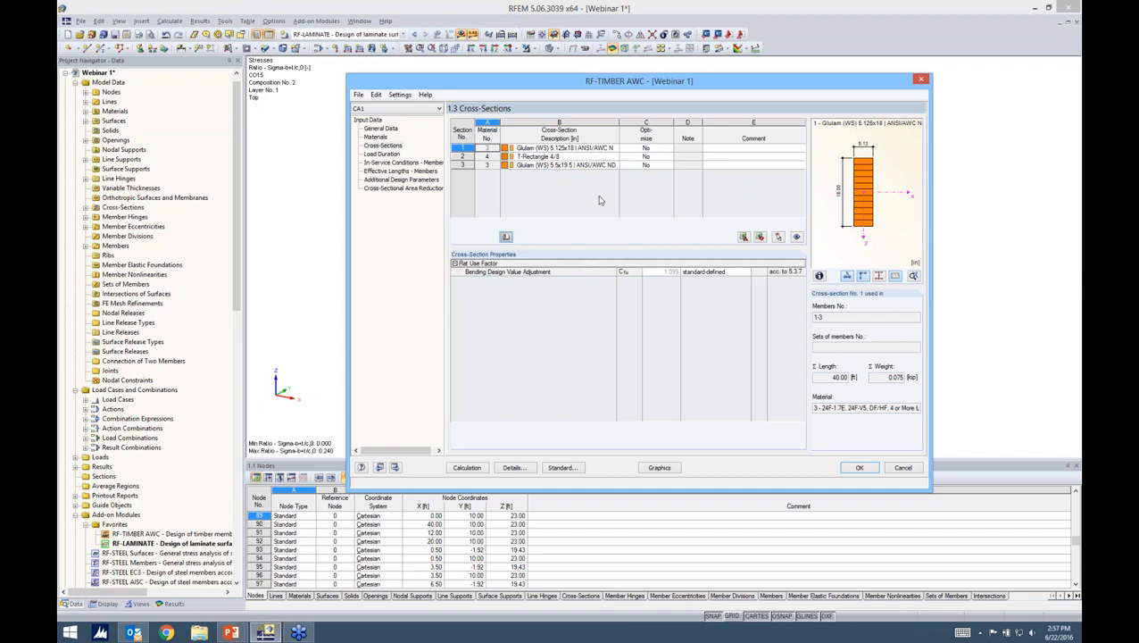
{"action": "left_click", "coordinate": [657, 149]}
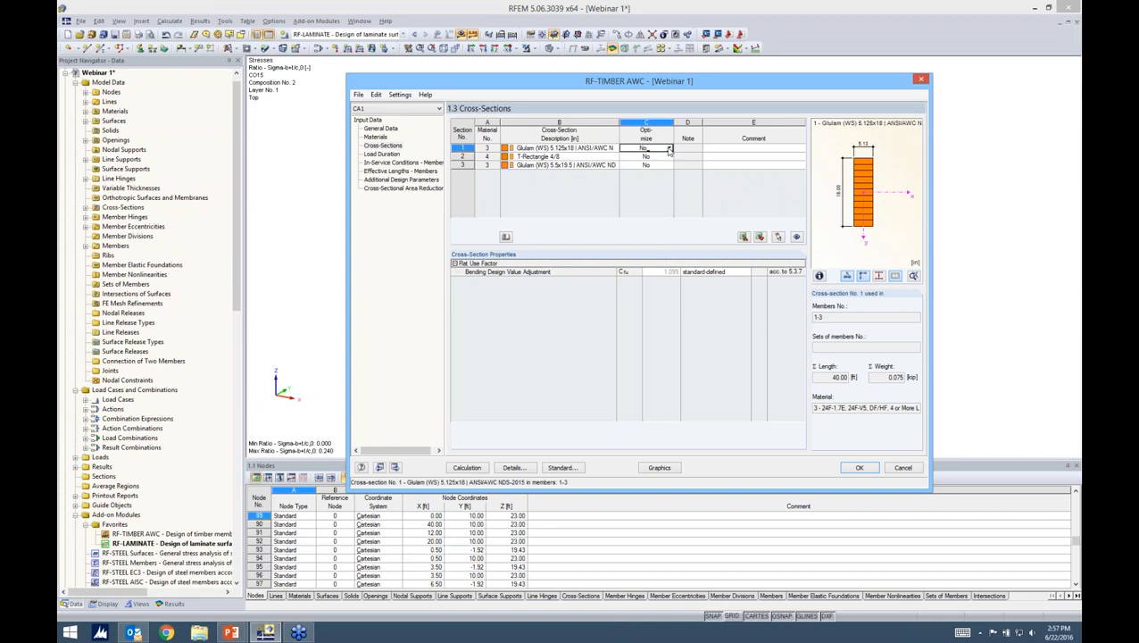
{"action": "left_click", "coordinate": [669, 149]}
{"action": "left_click", "coordinate": [604, 198]}
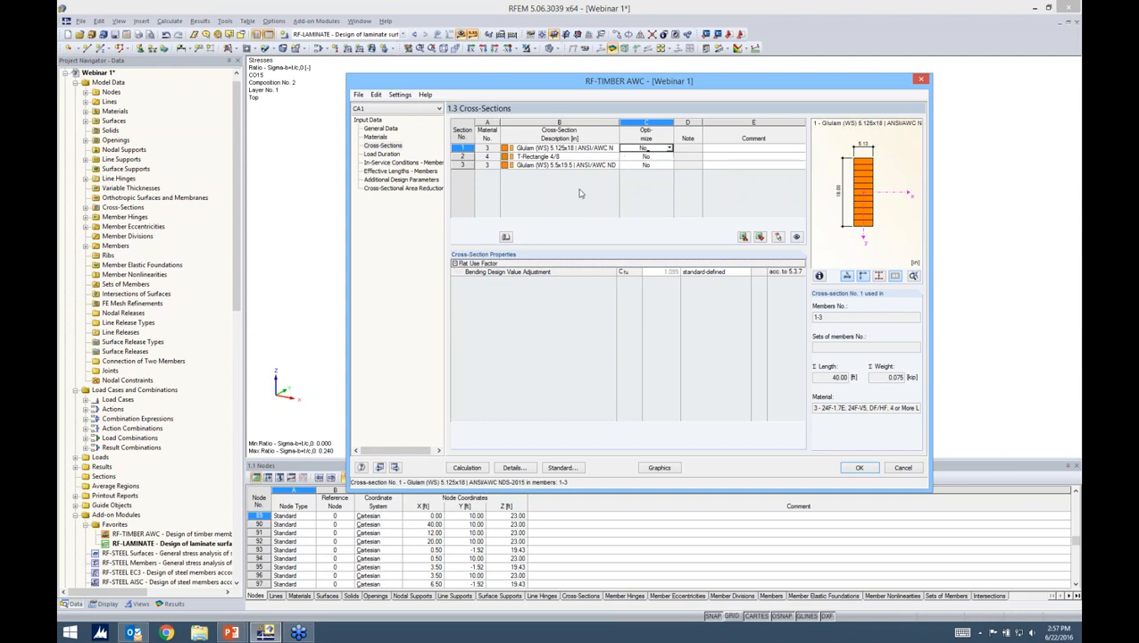
- Review the load duration factors, the in-service moisture and temperature conditions and the effective lengths of the members
{"action": "left_click", "coordinate": [378, 154]}
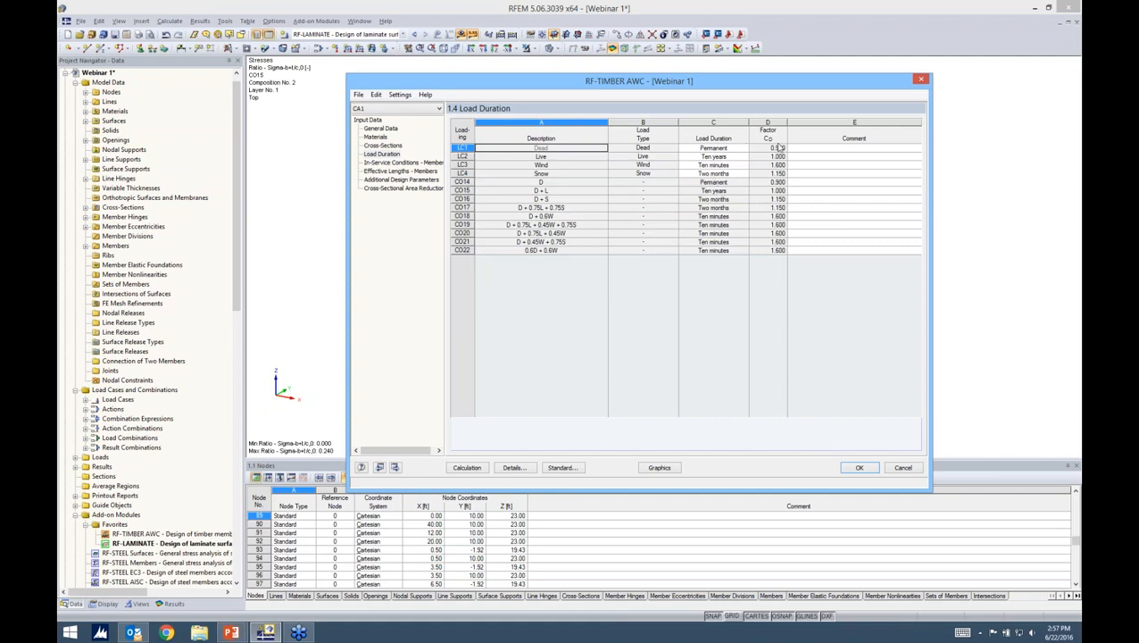
{"action": "left_click", "coordinate": [434, 162]}
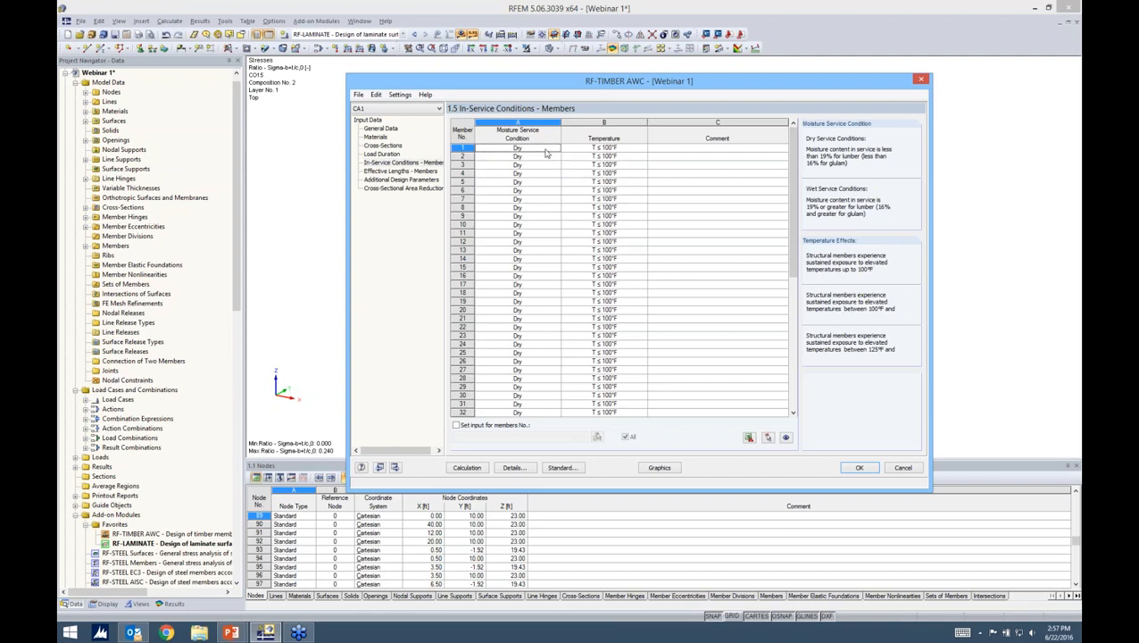
{"action": "left_click", "coordinate": [396, 170]}
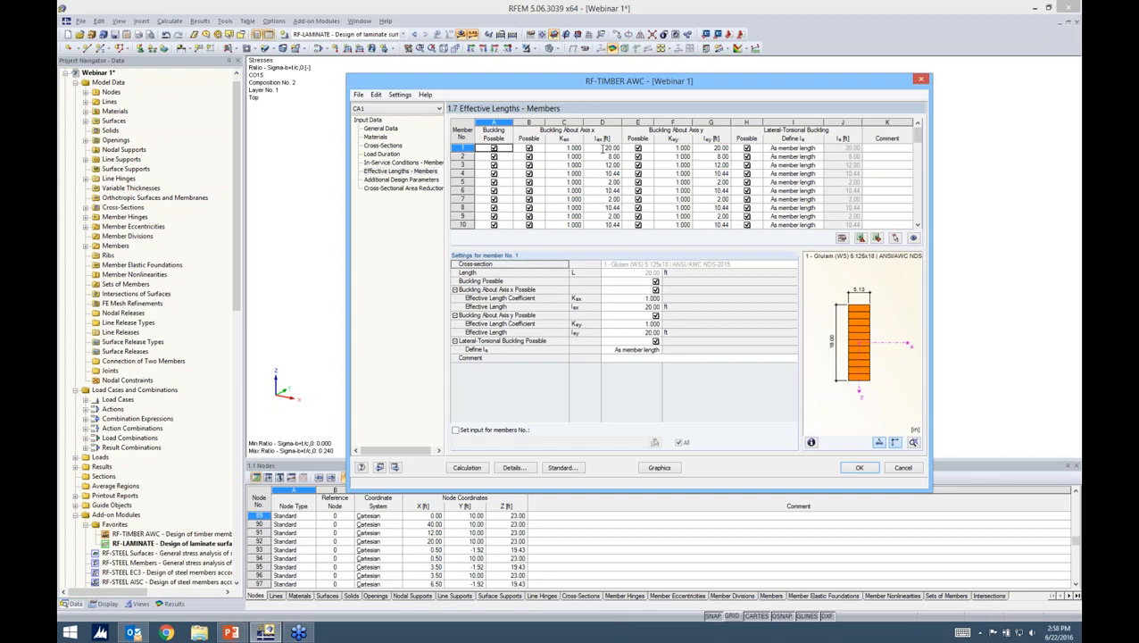
- Examine the additional design parameters, including the repetitive factor options for member 7
{"action": "left_click", "coordinate": [402, 179]}
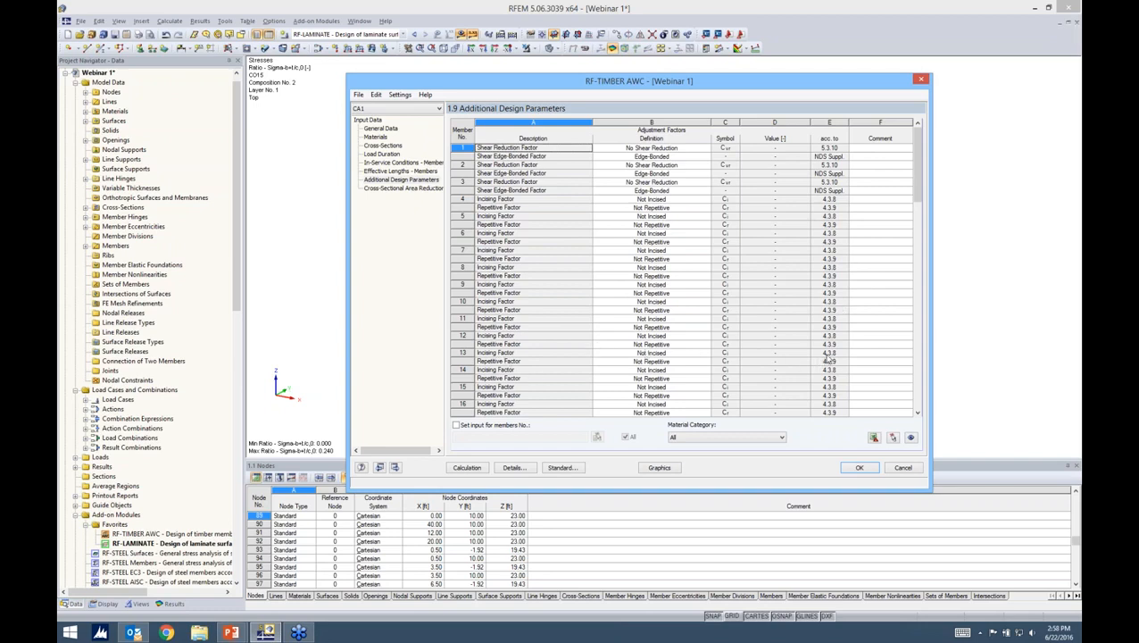
{"action": "left_click", "coordinate": [642, 261]}
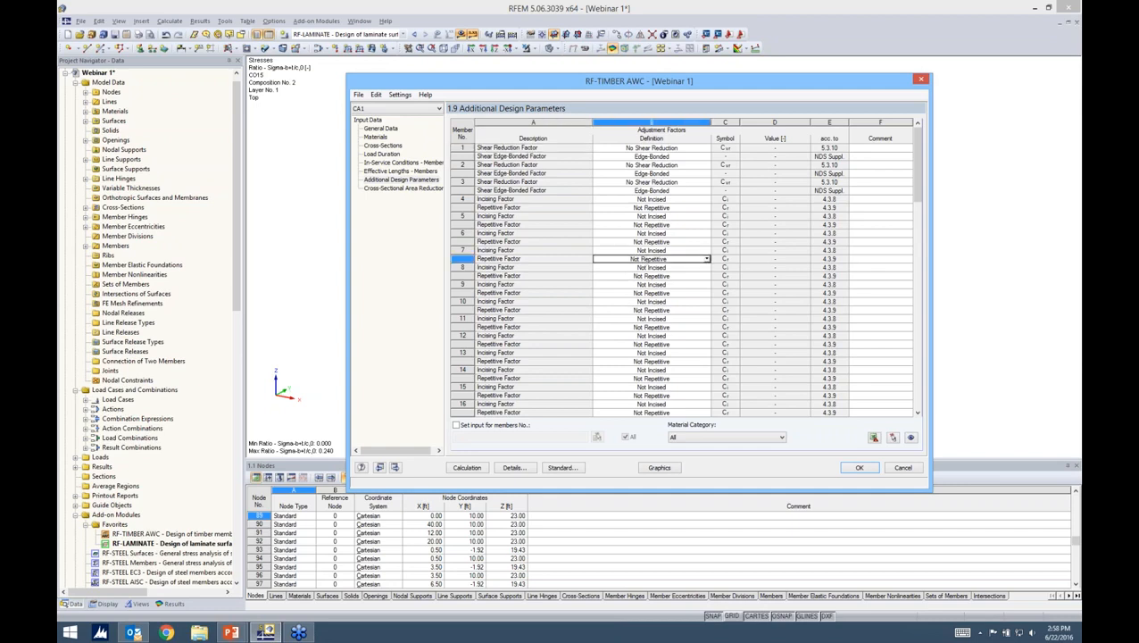
{"action": "left_click", "coordinate": [707, 261]}
{"action": "left_click", "coordinate": [701, 278]}
{"action": "left_click", "coordinate": [707, 259]}
{"action": "left_click", "coordinate": [651, 268]}
- Start the first cross-sectional area reduction entry with its reference set to Member
{"action": "left_click", "coordinate": [401, 189]}
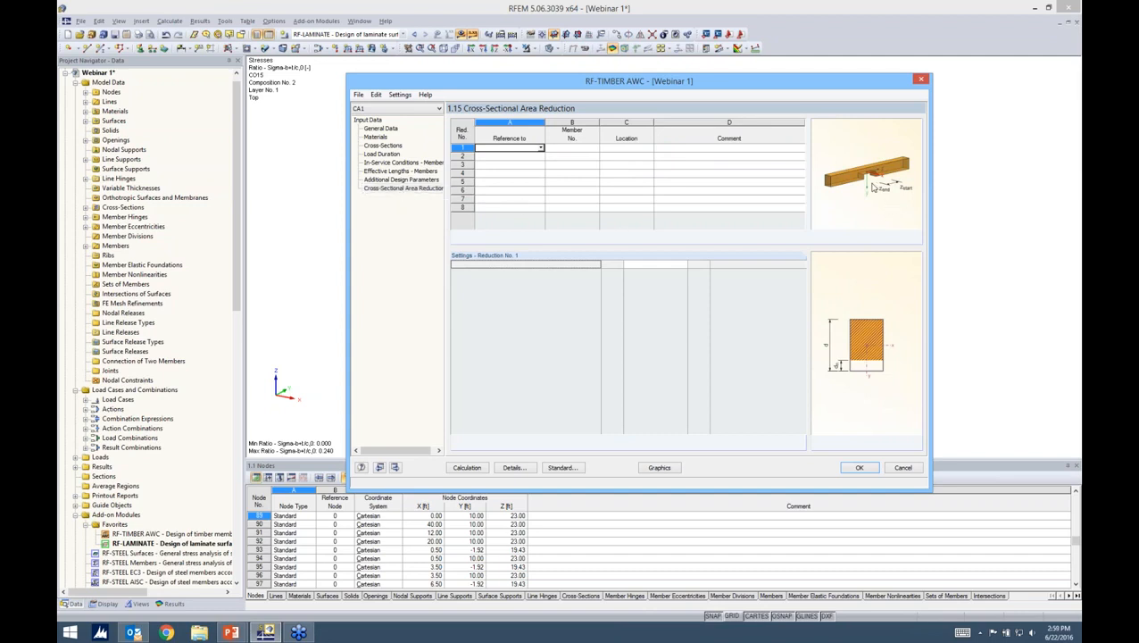
{"action": "left_click", "coordinate": [541, 148]}
{"action": "left_click", "coordinate": [500, 157]}
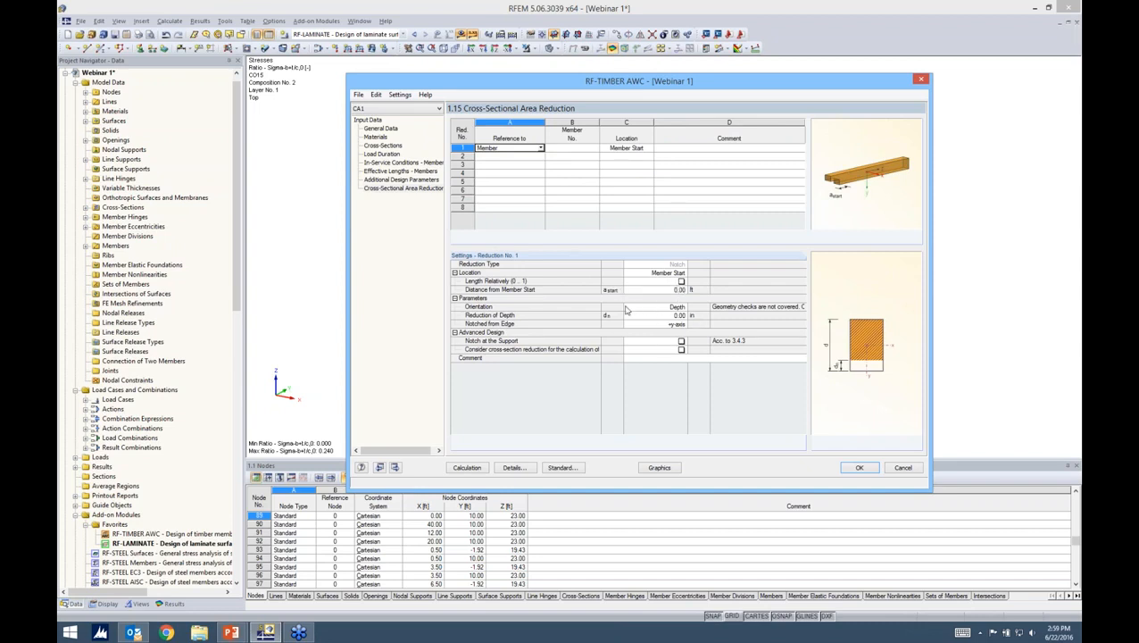
- Review the general and other design factors of the ANSI/AWC NDS-2015 standard, including the shear reduction and incising factors
{"action": "left_click", "coordinate": [560, 468]}
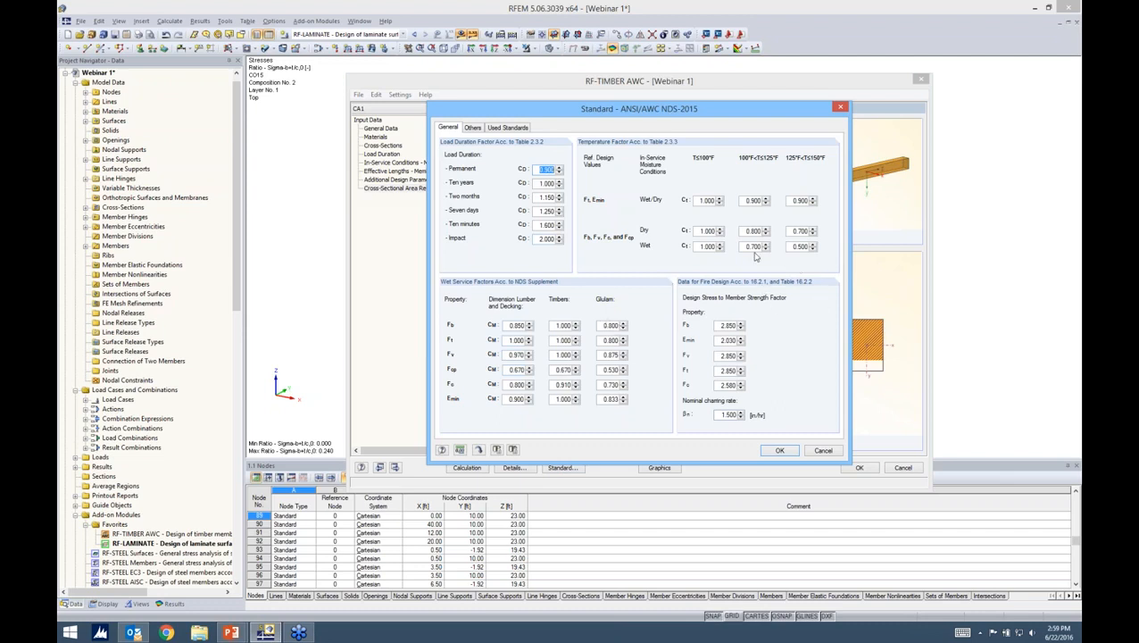
{"action": "left_click", "coordinate": [473, 128]}
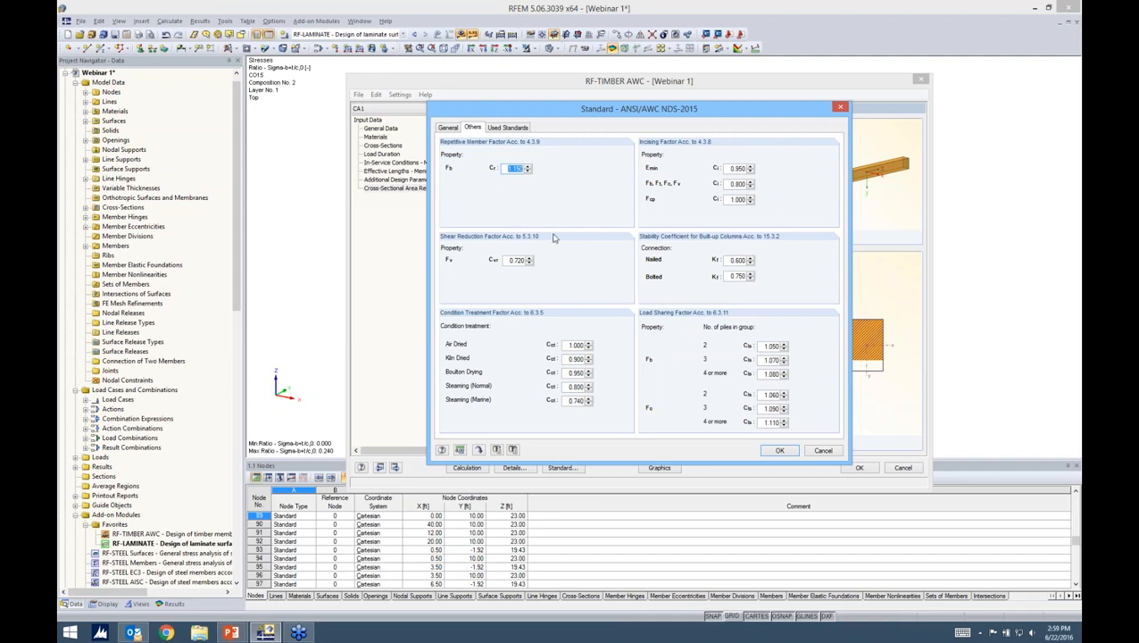
{"action": "left_click", "coordinate": [777, 451]}
- Run the timber design calculation and view its results by load case, cross-section and member
{"action": "left_click", "coordinate": [465, 467]}
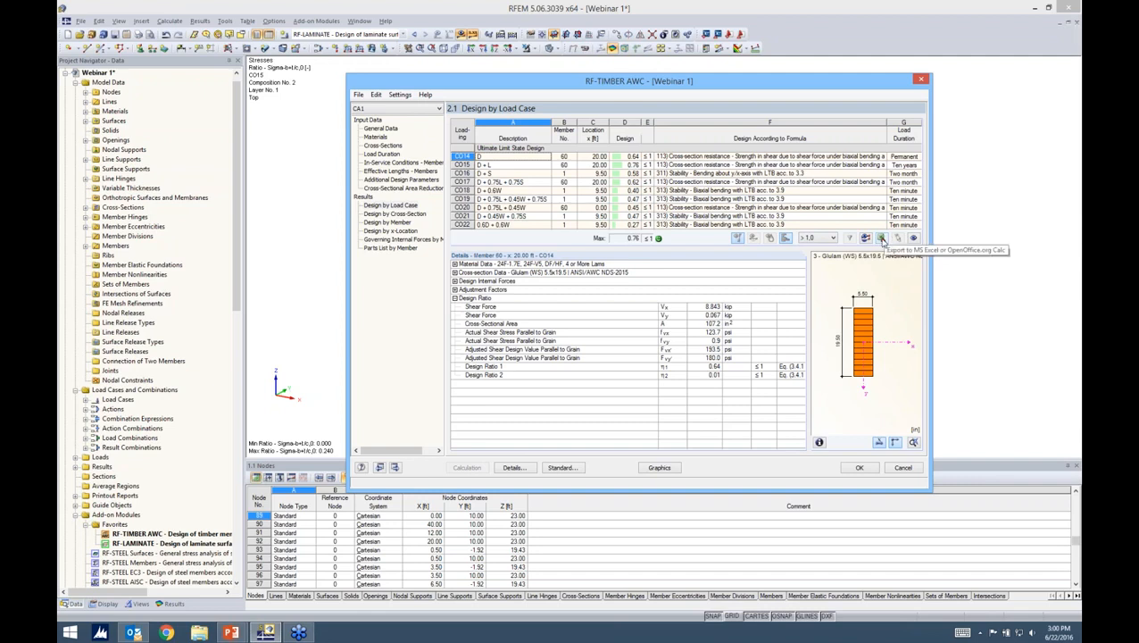
{"action": "left_click", "coordinate": [394, 213]}
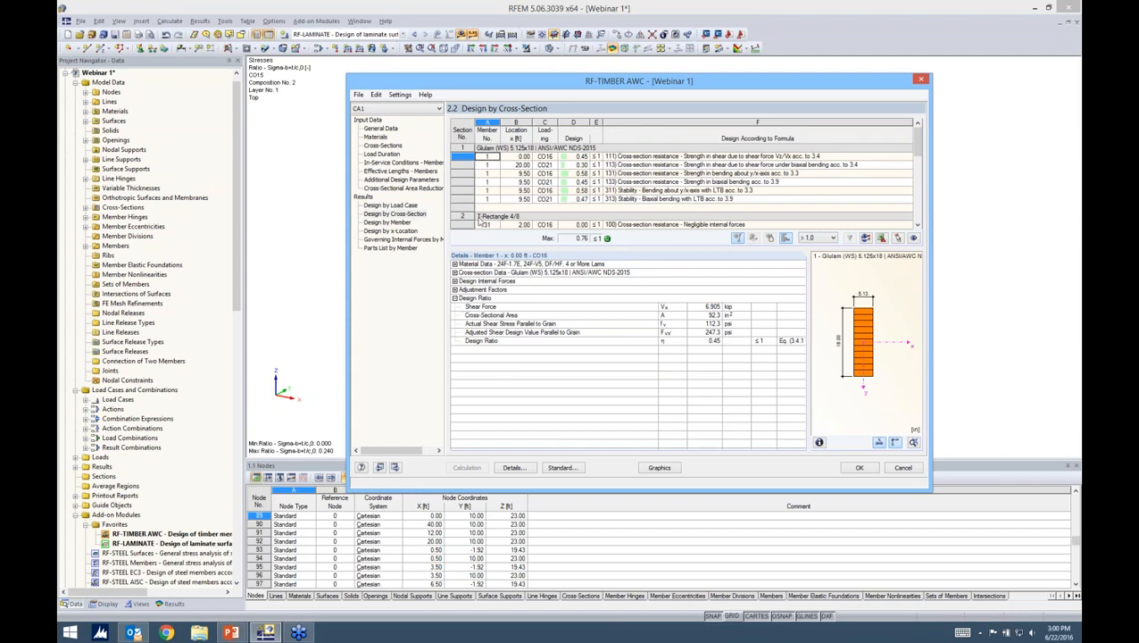
{"action": "left_click", "coordinate": [389, 223]}
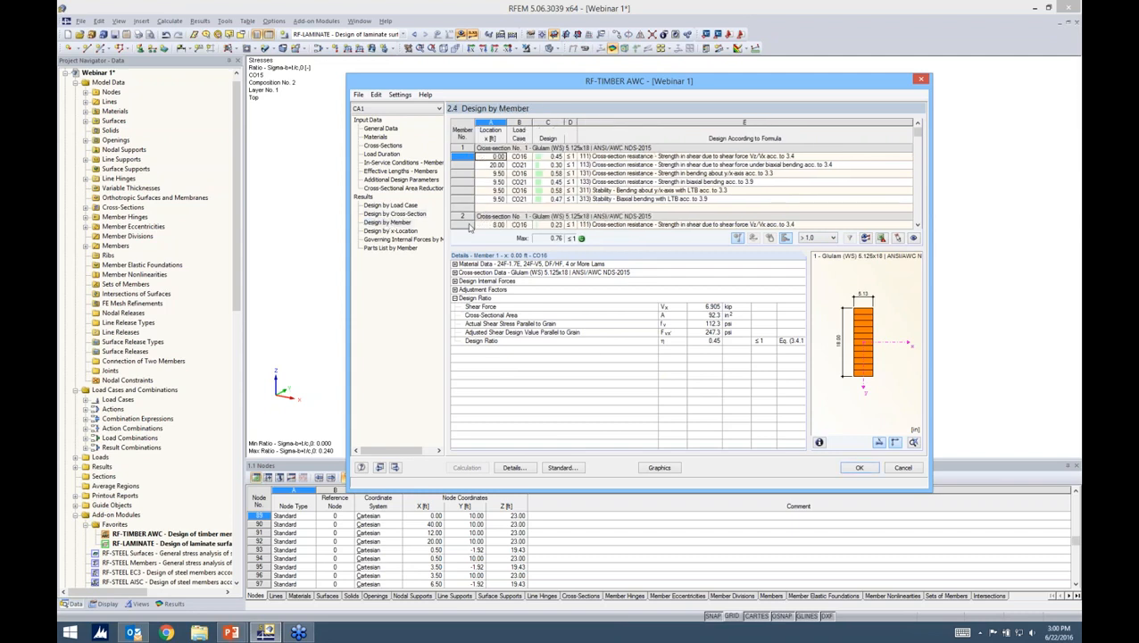
- Compare the design ratio details of member 1 for the bending, biaxial bending and stability checks
{"action": "left_click", "coordinate": [606, 172]}
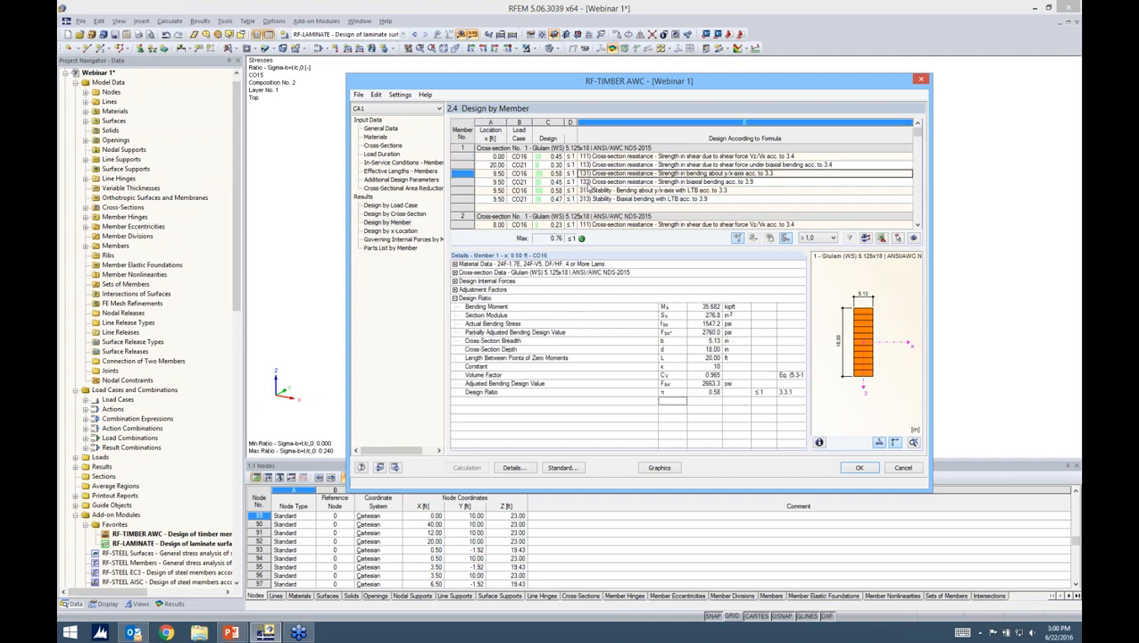
{"action": "left_click", "coordinate": [585, 182]}
{"action": "left_click", "coordinate": [589, 190]}
{"action": "left_click", "coordinate": [590, 199]}
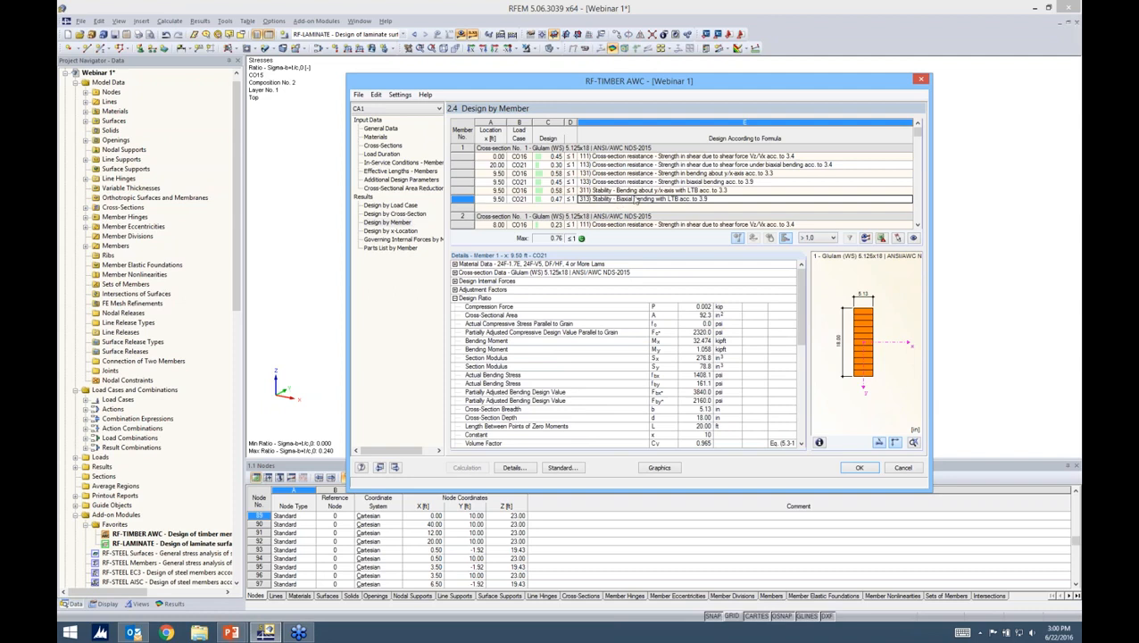
{"action": "left_click", "coordinate": [632, 191]}
{"action": "left_click", "coordinate": [630, 182]}
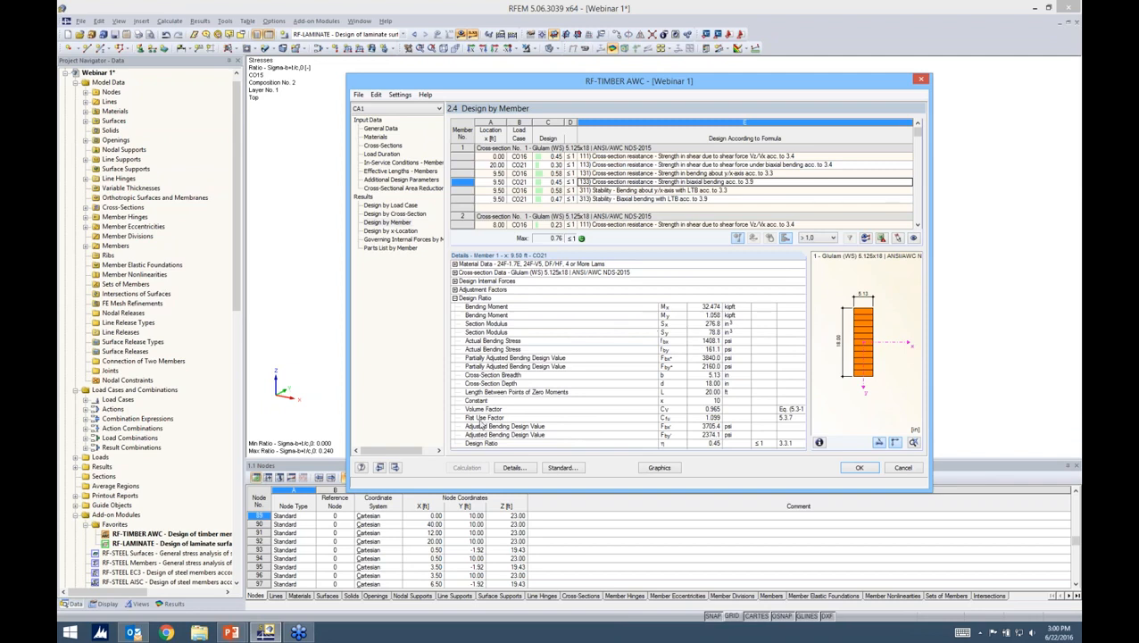
- Inspect the cross-section data and design internal forces behind member 1's biaxial bending check
{"action": "left_click", "coordinate": [455, 272]}
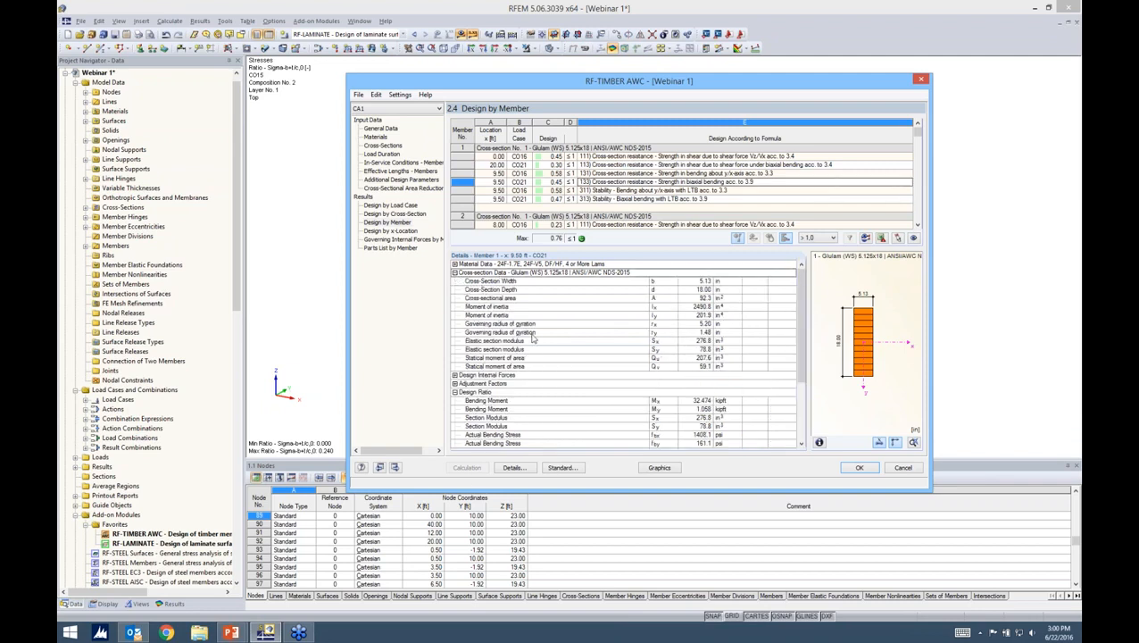
{"action": "left_click", "coordinate": [456, 375]}
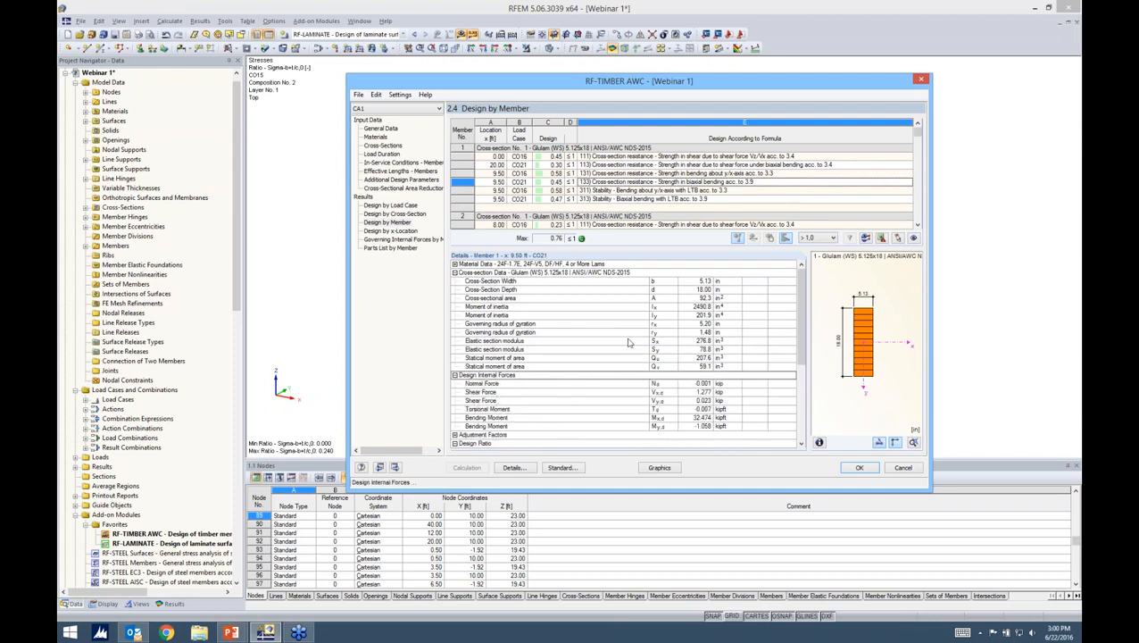
{"action": "left_click", "coordinate": [455, 376]}
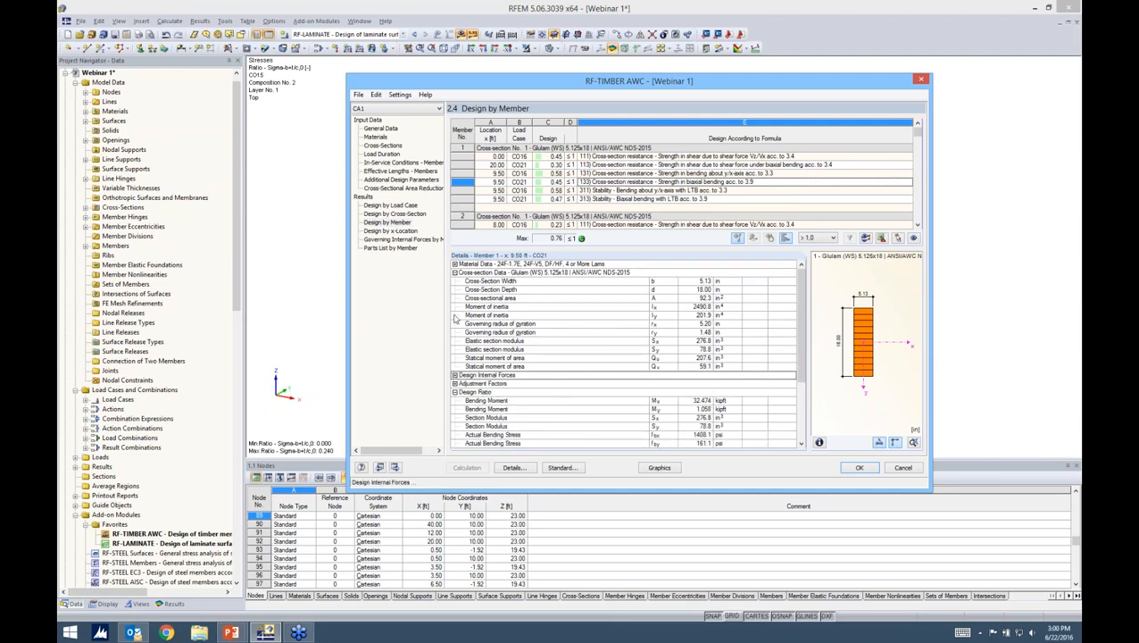
{"action": "left_click", "coordinate": [454, 272]}
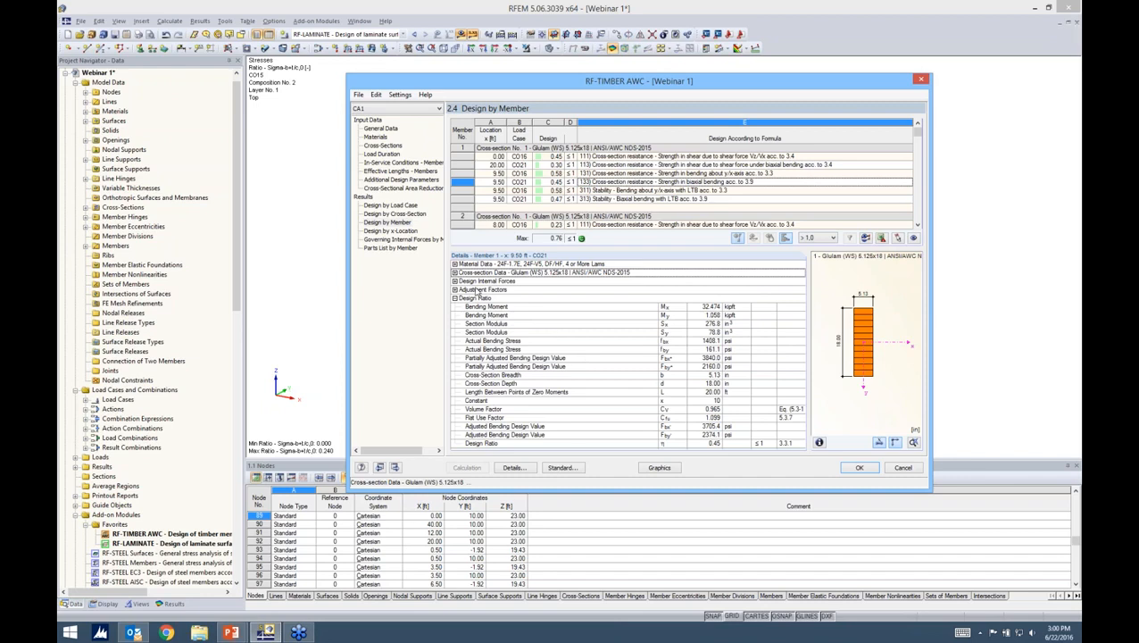
- View the parts list by member and display the timber design ratios graphically on the house model
{"action": "left_click", "coordinate": [402, 249]}
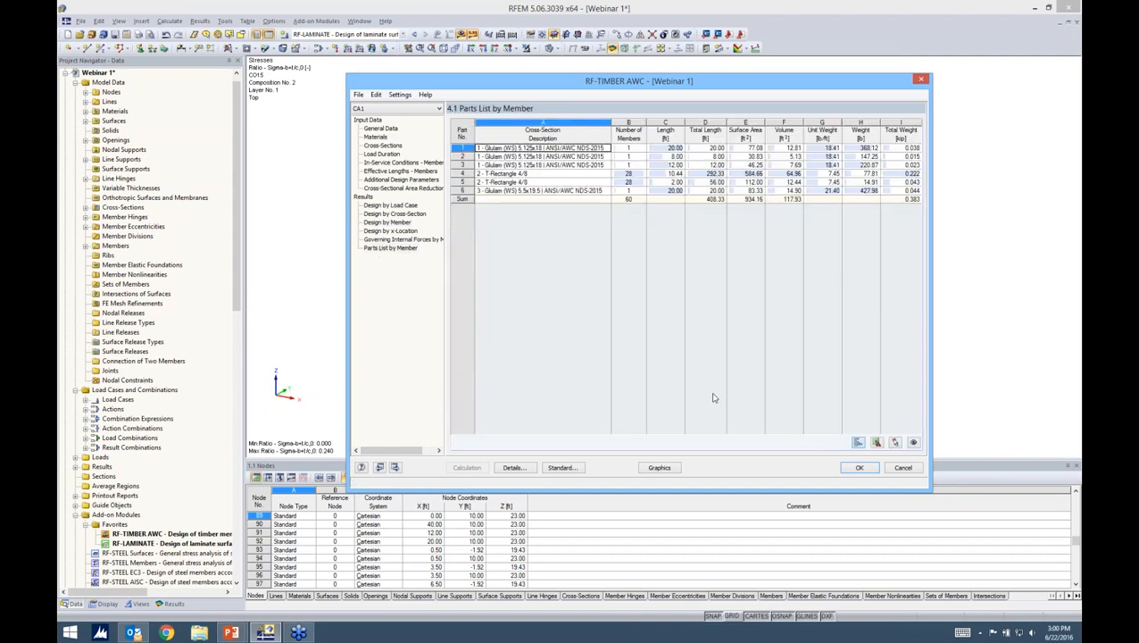
{"action": "left_click", "coordinate": [650, 471]}
{"action": "mouse_move", "coordinate": [805, 282]}
{"action": "middle_mouse_down", "text": "ctrl"}
{"action": "mouse_move", "coordinate": [775, 288]}
{"action": "mouse_move", "coordinate": [776, 269]}
{"action": "mouse_move", "coordinate": [816, 254]}
{"action": "mouse_move", "coordinate": [729, 272]}
{"action": "middle_mouse_up", "text": "ctrl"}
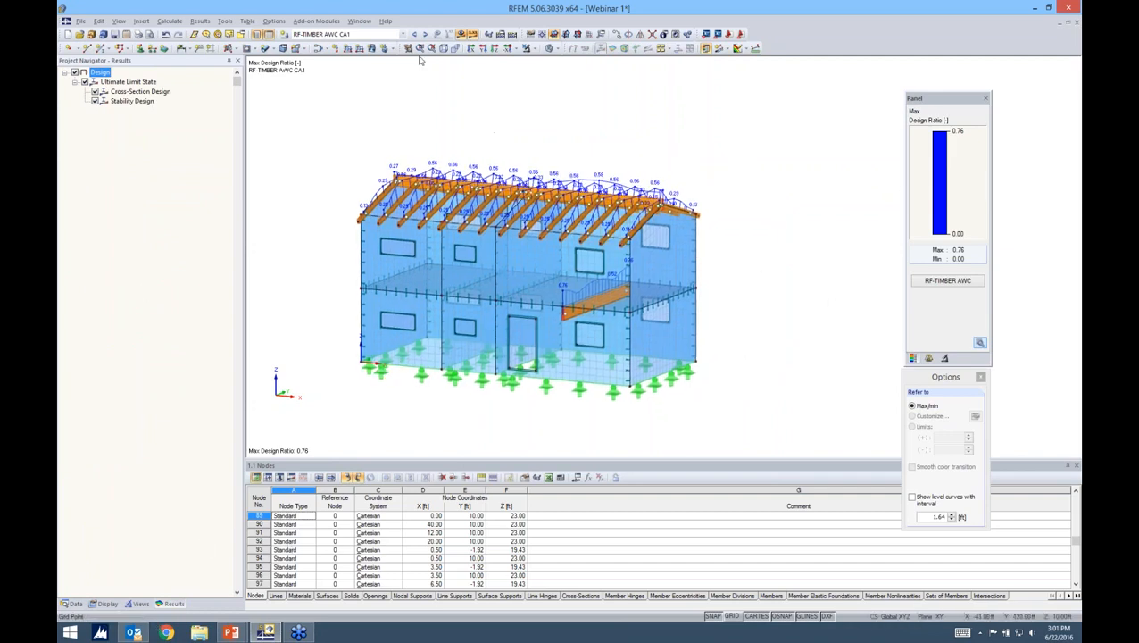
- Show the results of load combination CO19 with the members' local deformations u-y and inspect the roof rafters
{"action": "left_click", "coordinate": [402, 34]}
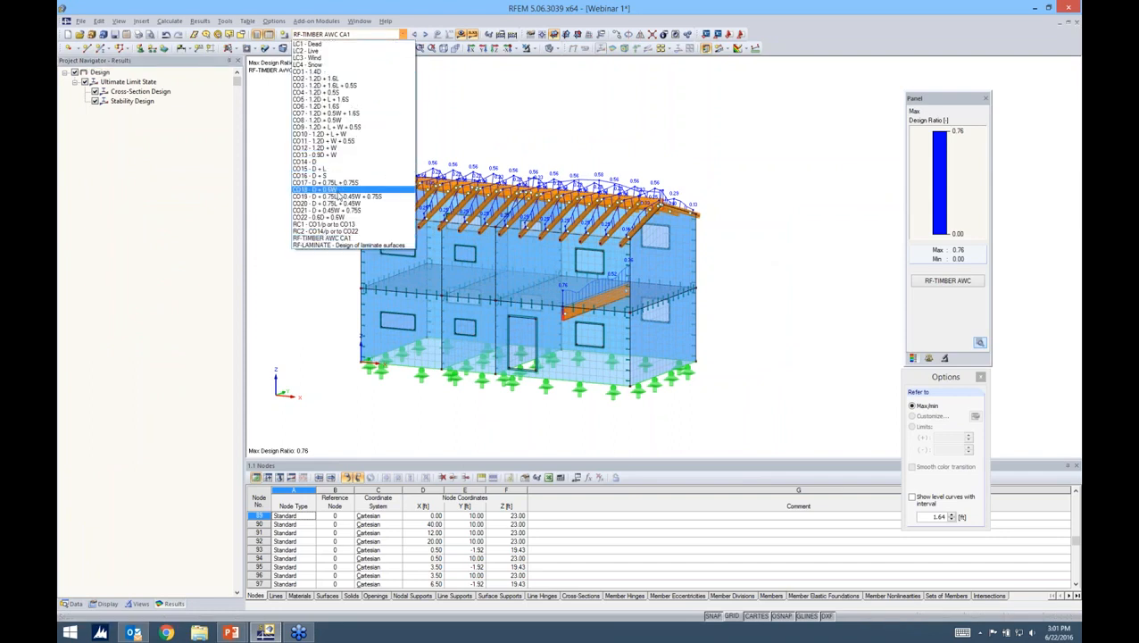
{"action": "left_click", "coordinate": [338, 196]}
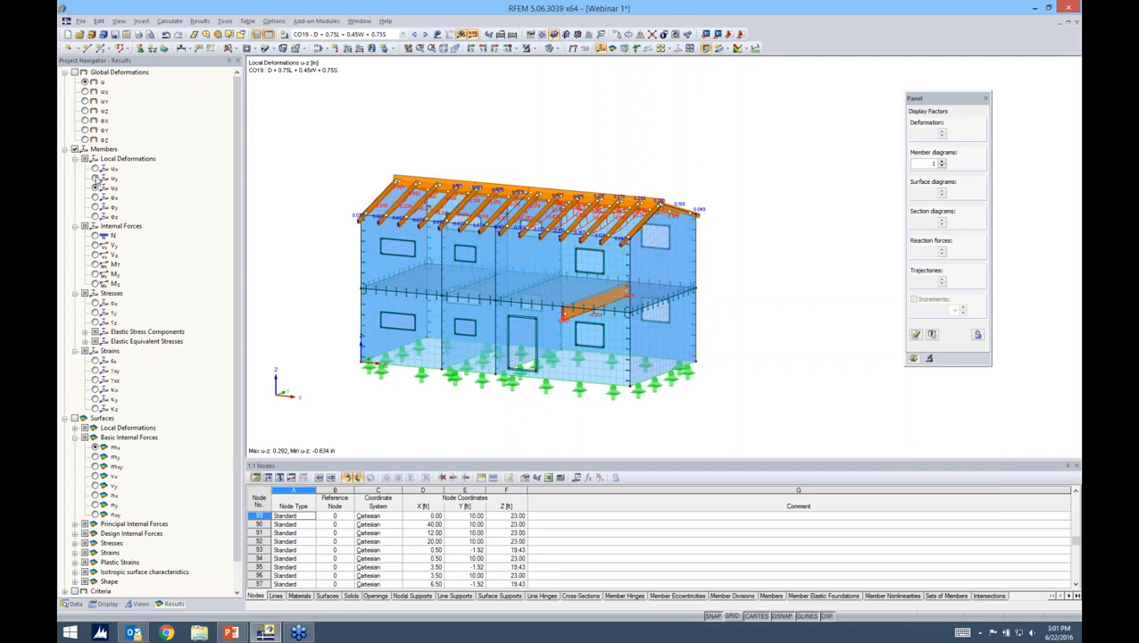
{"action": "left_click", "coordinate": [96, 178]}
{"action": "scroll", "coordinate": [651, 231], "scroll_direction": "up", "scroll_amount": 5}
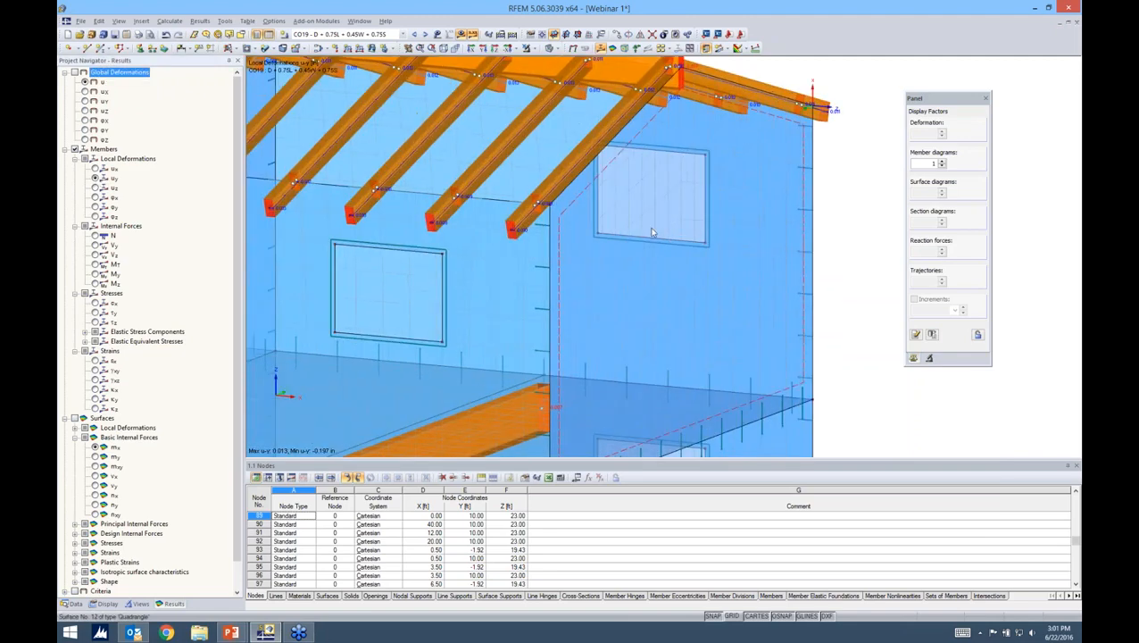
{"action": "scroll", "coordinate": [651, 231], "scroll_direction": "down", "scroll_amount": 5}
- Display the members' V-y shear force diagrams for CO19 with the whole house shown as a wireframe
{"action": "left_click", "coordinate": [96, 235]}
{"action": "left_click", "coordinate": [95, 245]}
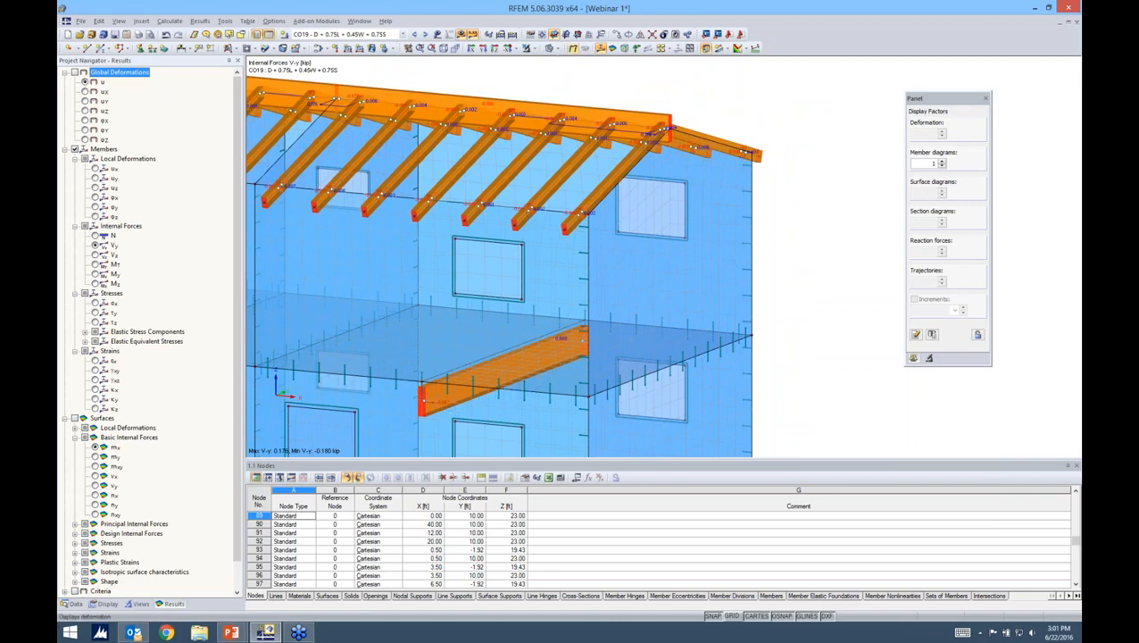
{"action": "left_click", "coordinate": [560, 49]}
{"action": "left_click", "coordinate": [563, 60]}
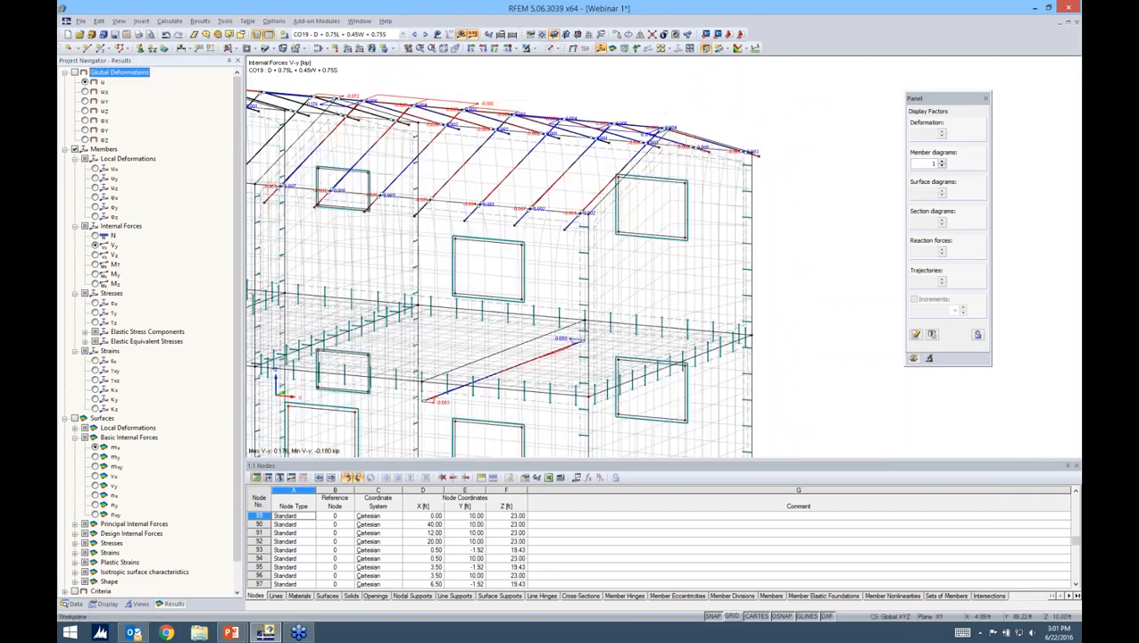
{"action": "scroll", "coordinate": [734, 105], "scroll_direction": "down", "scroll_amount": 4}
{"action": "scroll", "coordinate": [730, 111], "scroll_direction": "down", "scroll_amount": 1}
{"action": "middle_click_drag", "start_coordinate": [763, 113], "coordinate": [739, 117], "text": "ctrl"}
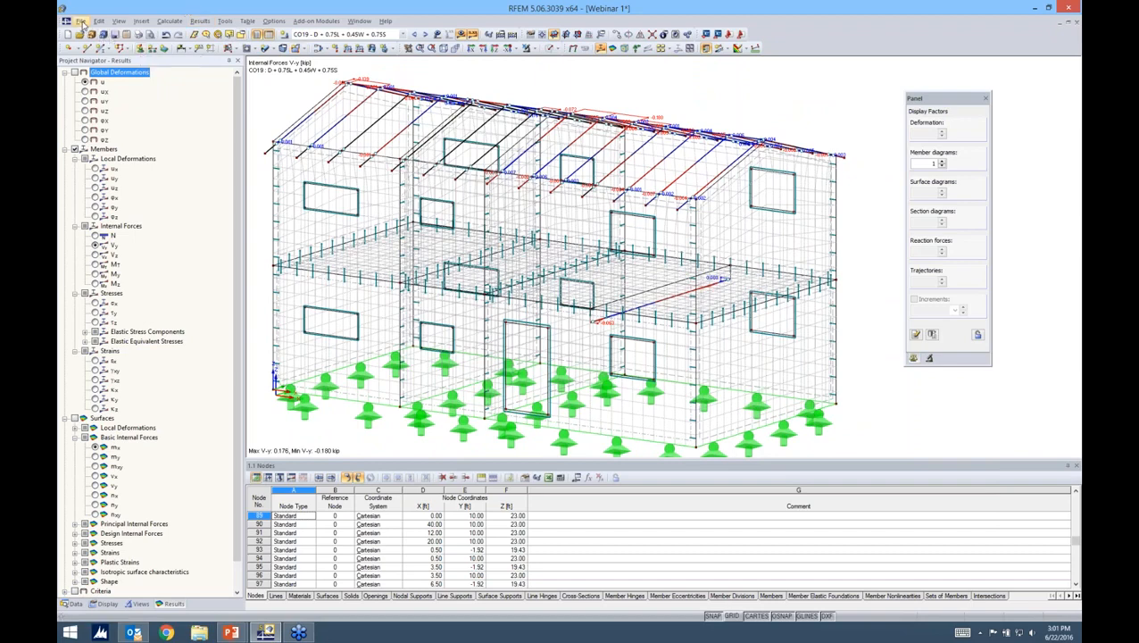
- Open the printout report, widen its navigator and move chapter 1.13 Cross-Sections above 1.8 Line Supports
{"action": "left_click", "coordinate": [150, 34]}
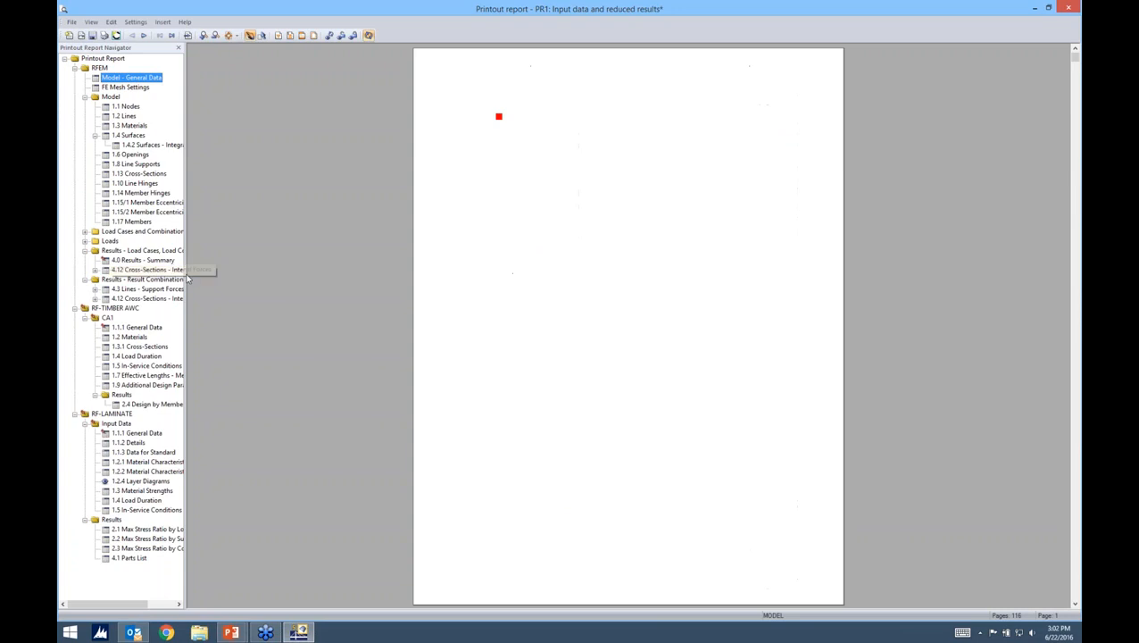
{"action": "left_click_drag", "start_coordinate": [185, 282], "coordinate": [268, 281]}
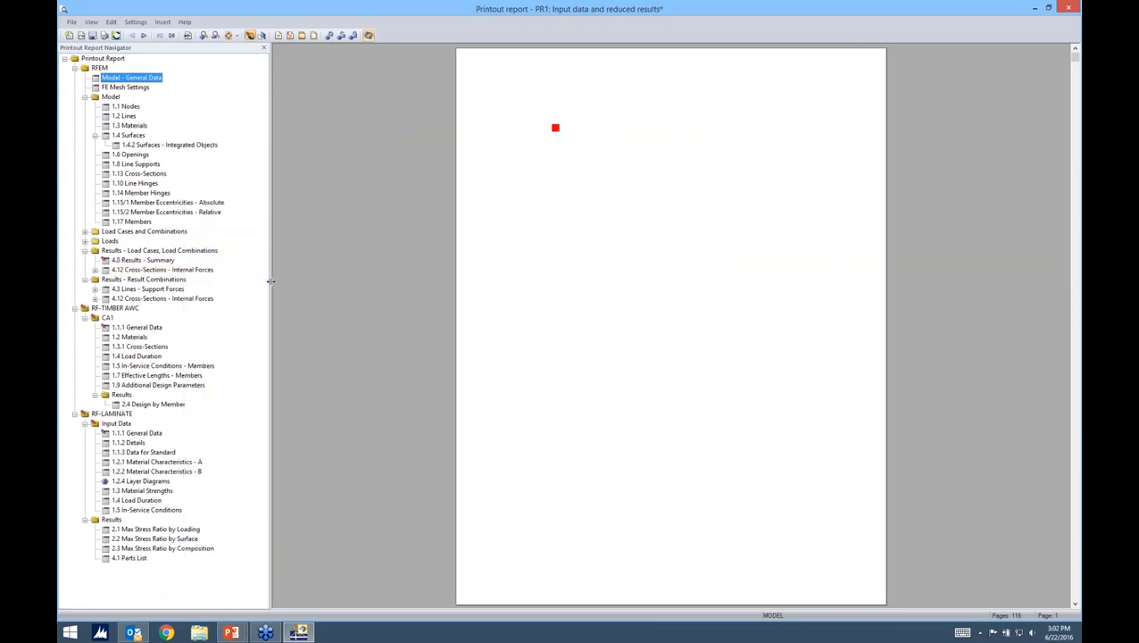
{"action": "left_click", "coordinate": [135, 173]}
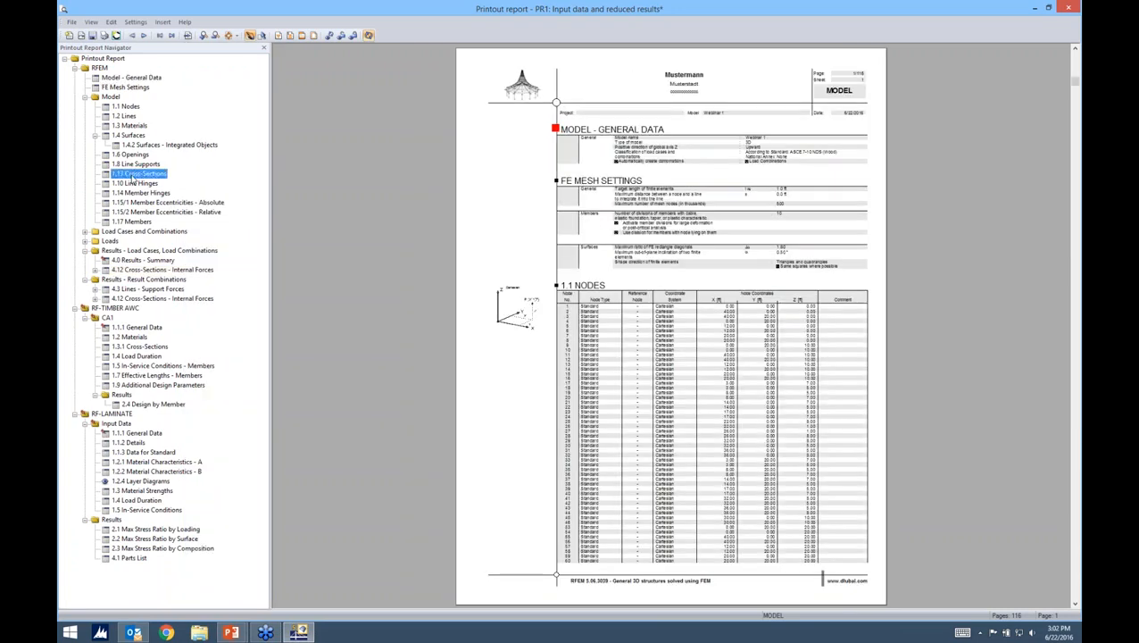
{"action": "left_click_drag", "start_coordinate": [137, 176], "coordinate": [135, 159]}
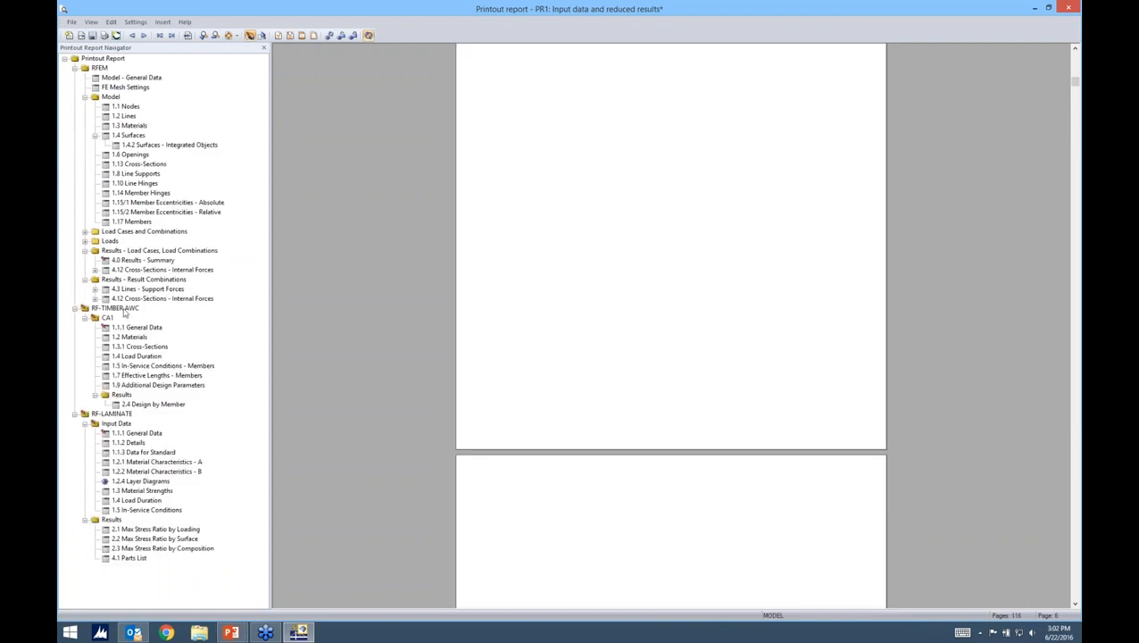
- Review the RF-TIMBER AWC and RF-LAMINATE chapters of the report, including the layer diagrams
{"action": "left_click", "coordinate": [123, 309]}
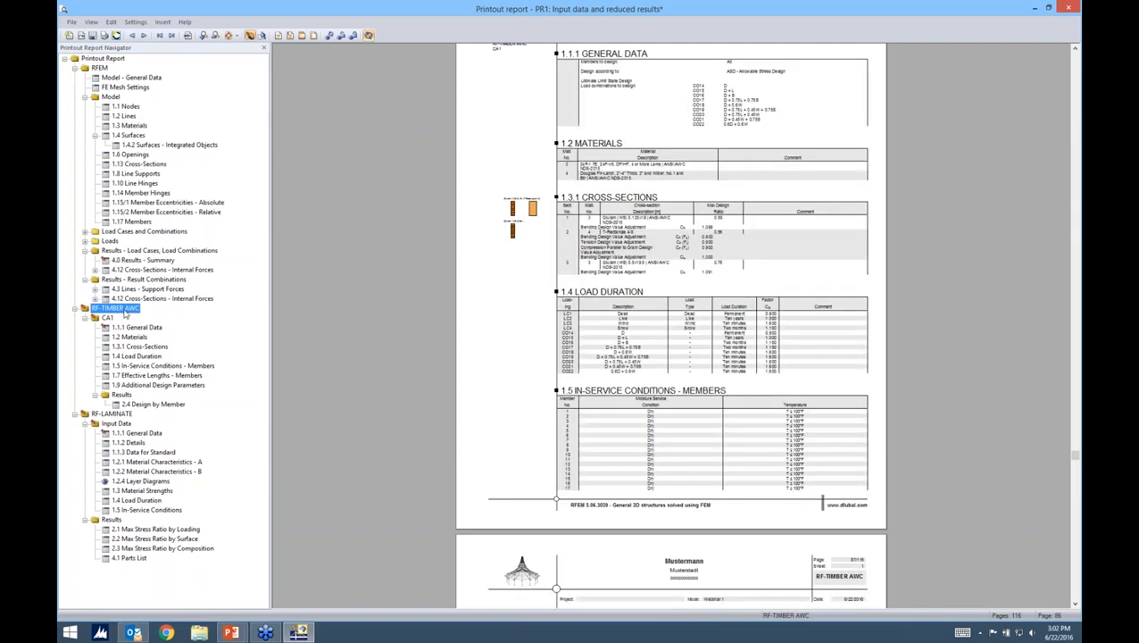
{"action": "left_click", "coordinate": [123, 415]}
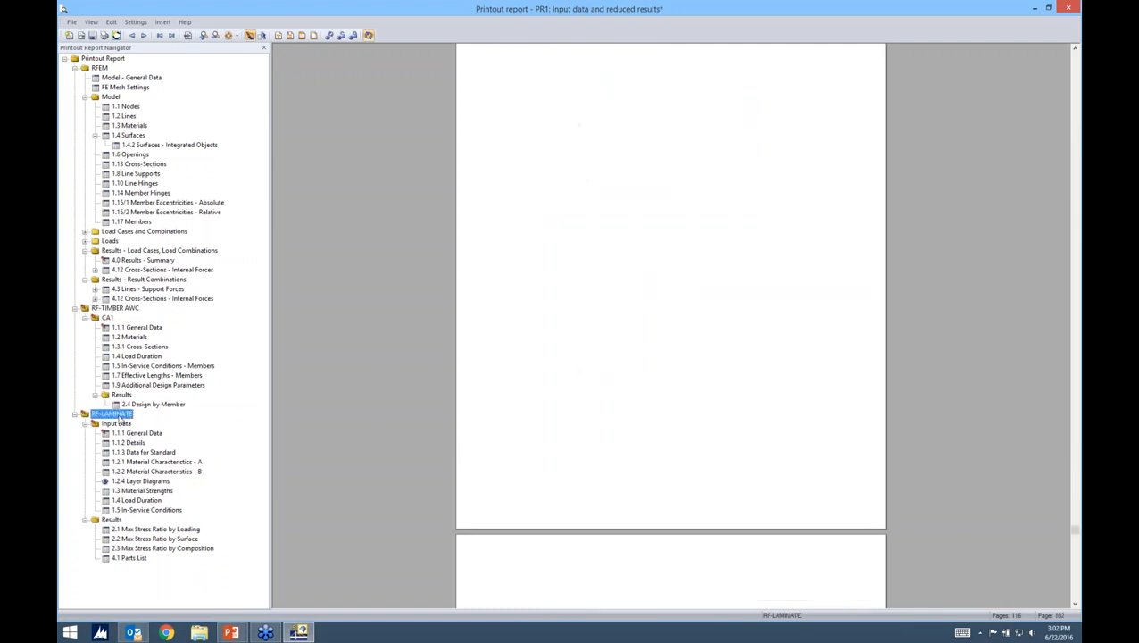
{"action": "left_click", "coordinate": [143, 481]}
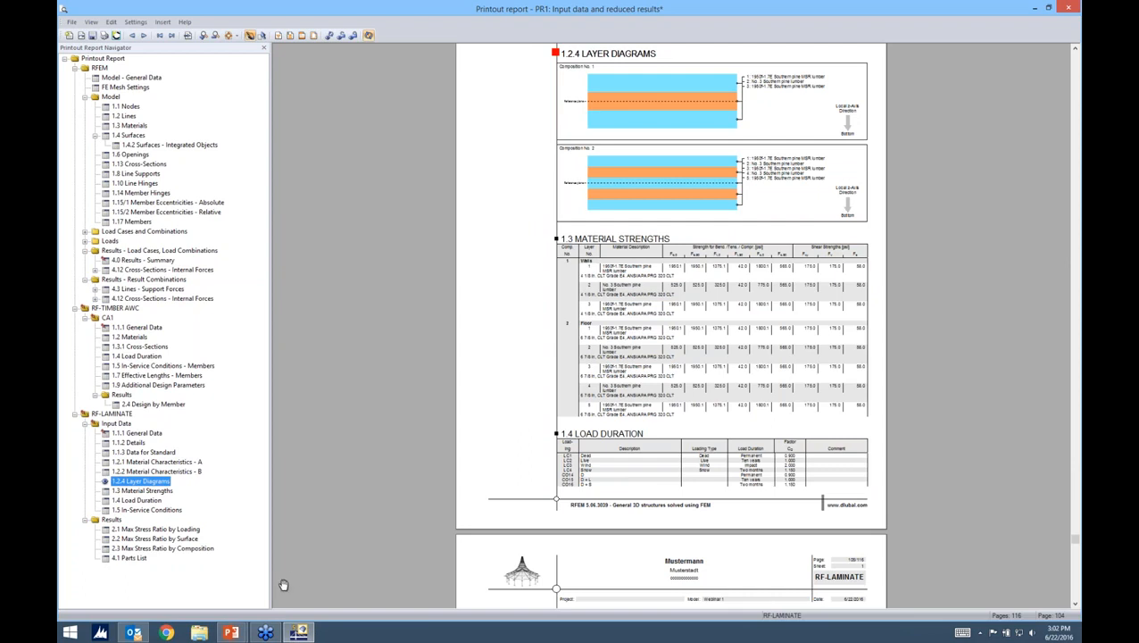
{"action": "key", "text": "alt+Tab"}
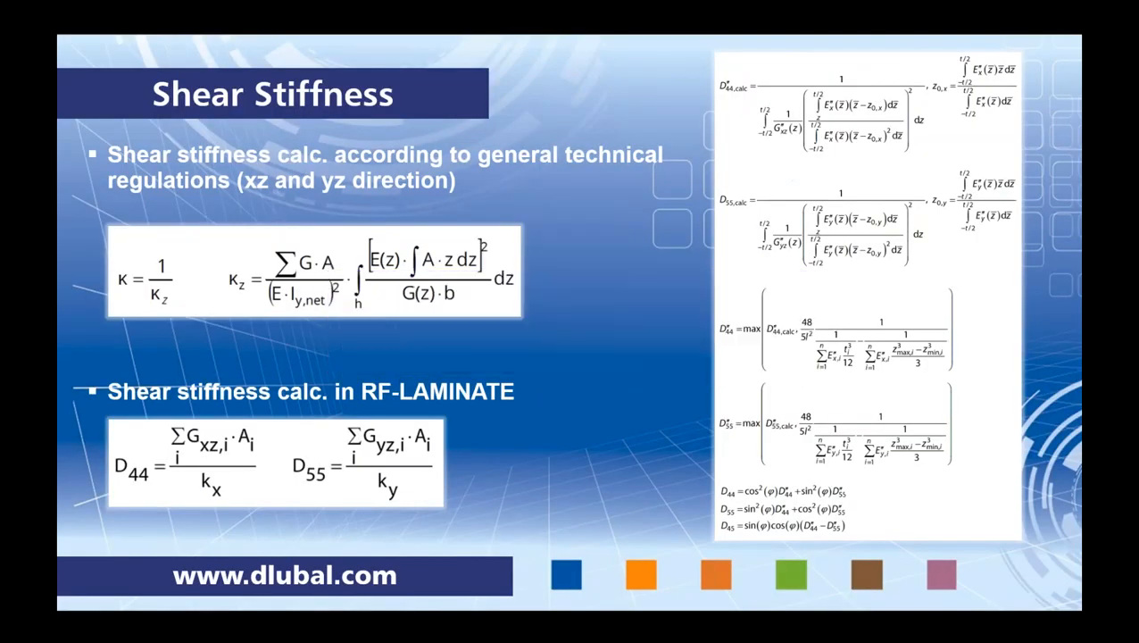
{"action": "key", "text": "Right"}
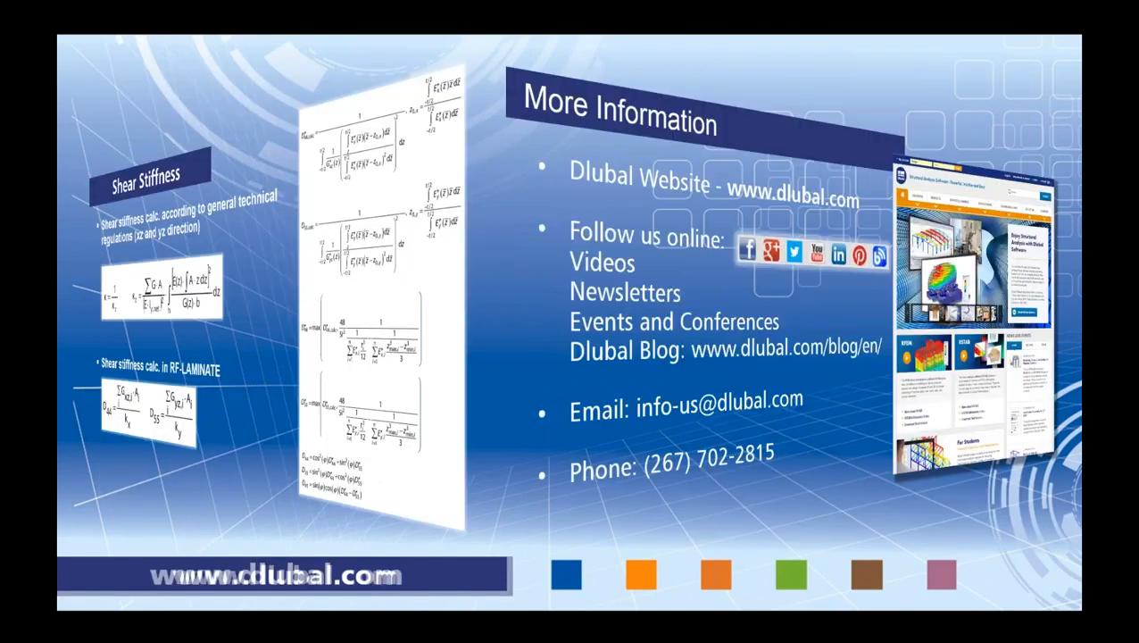